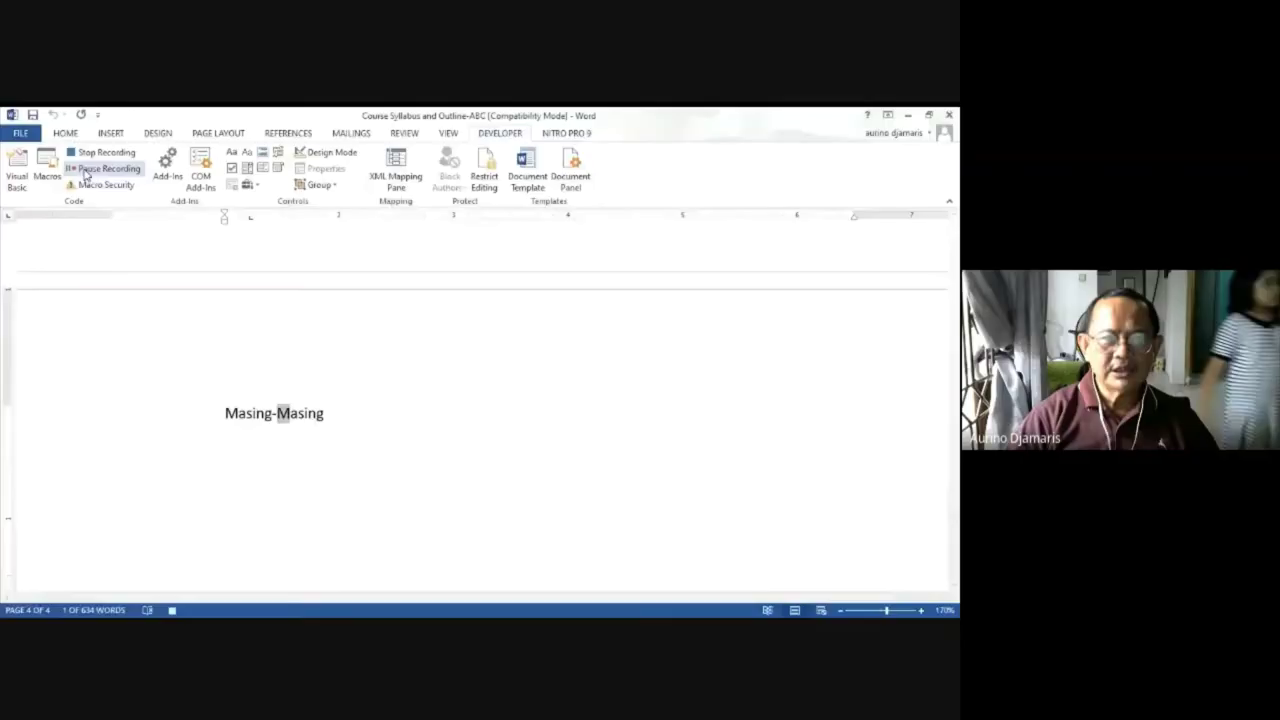
Stop the macro recording and delete the repeated "-Masing" so the line contains only "Masing".
left_click(96, 156)
left_click(349, 413)
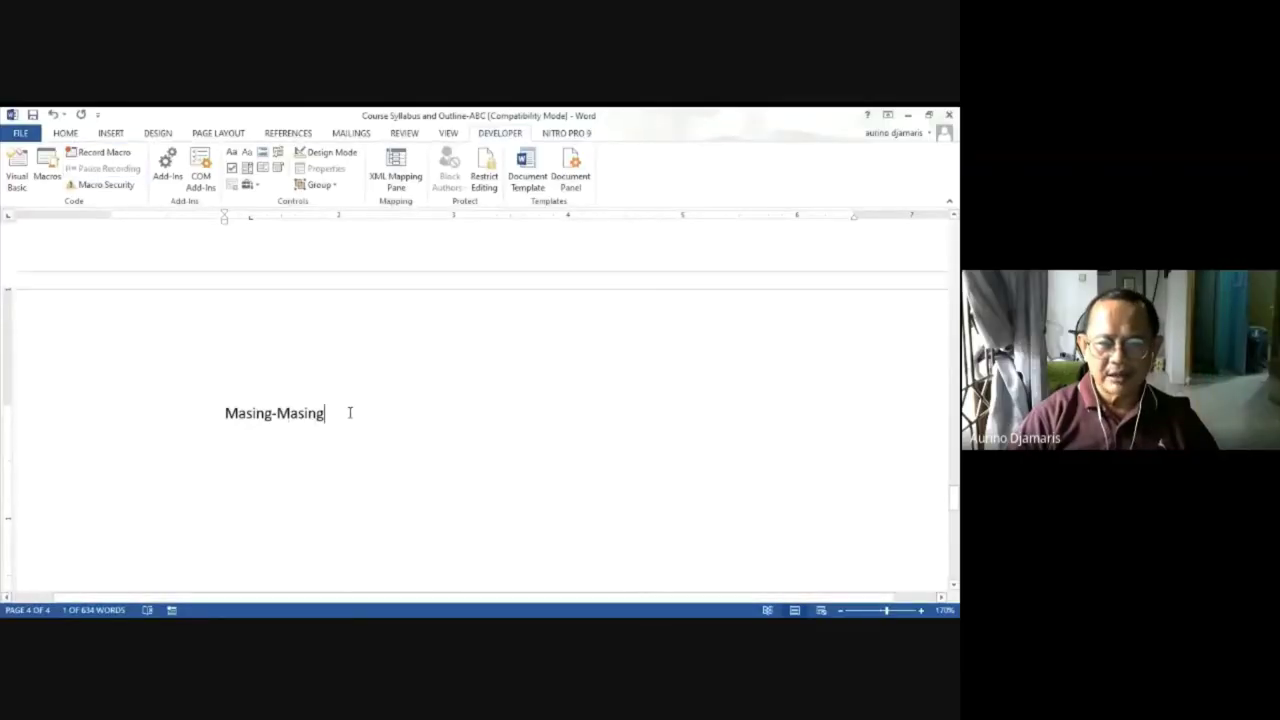
key("shift+Left")
key("shift+Left")
key("shift+Left")
key("shift+Left")
key("shift+Left")
key("shift+Left")
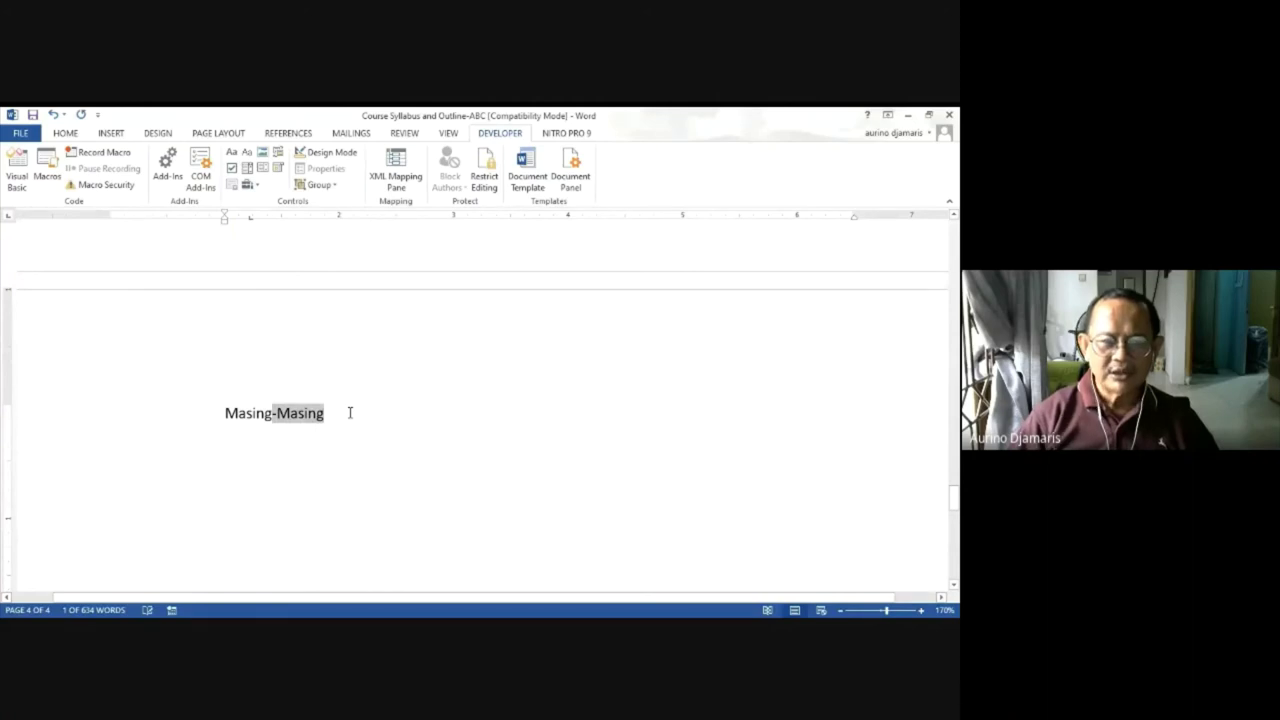
key("BackSpace")
key("BackSpace")
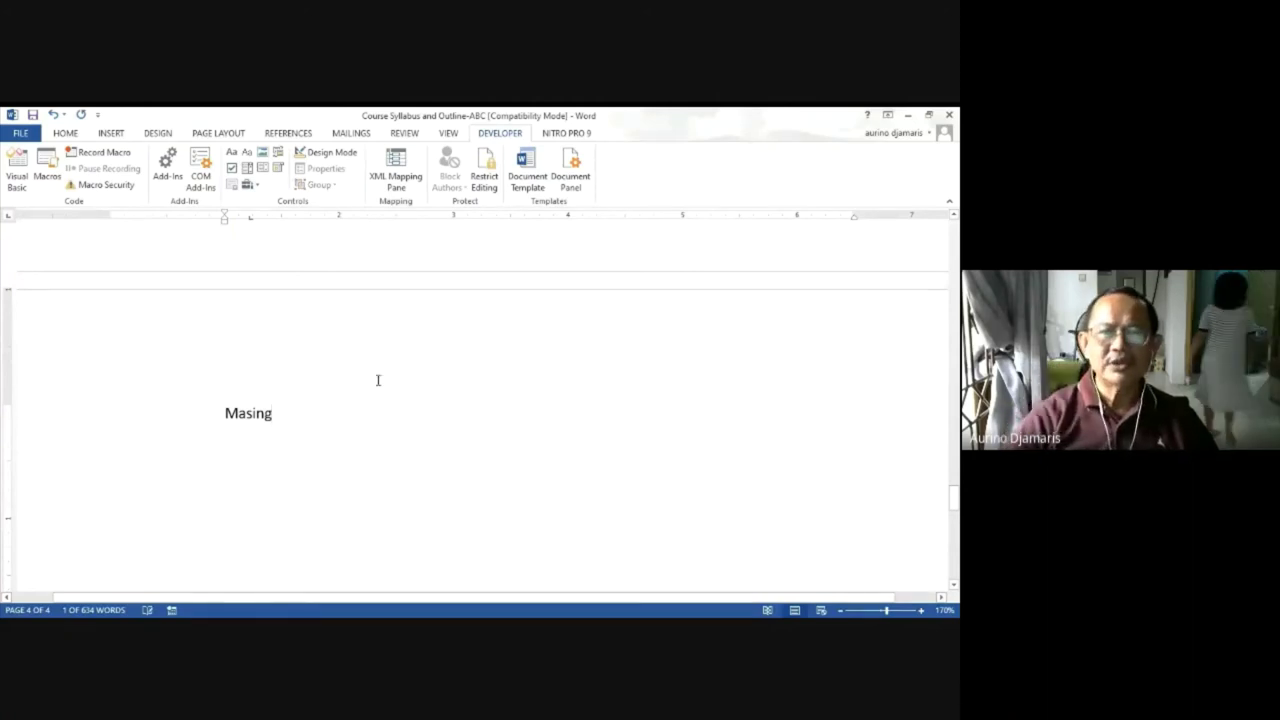
Toggle the Developer tab in the ribbon customization options and apply the dialog.
left_click(14, 135)
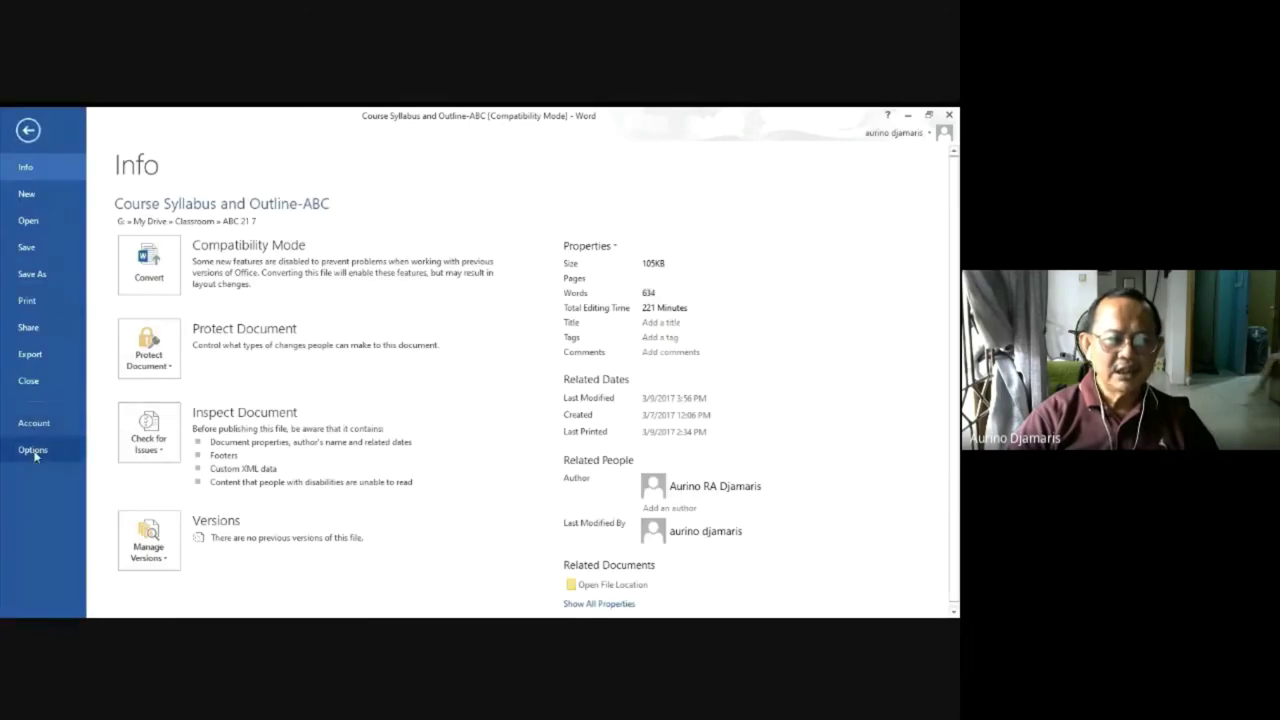
left_click(33, 450)
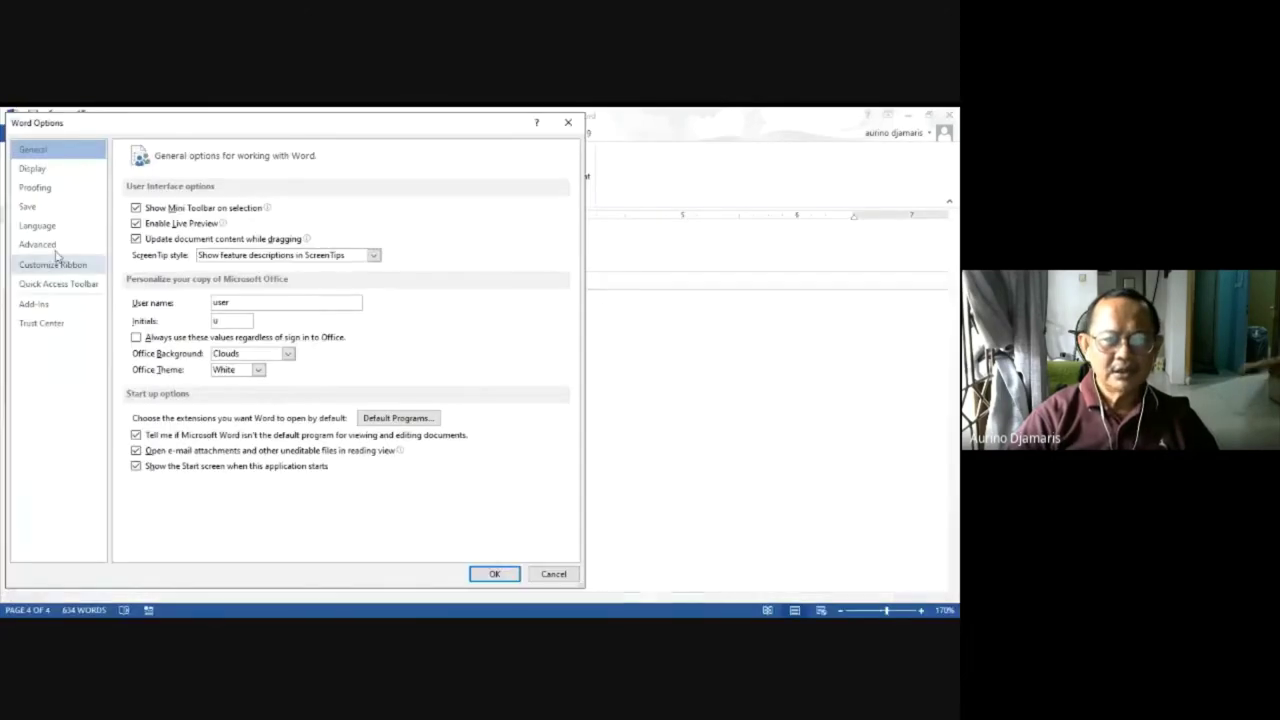
left_click(51, 265)
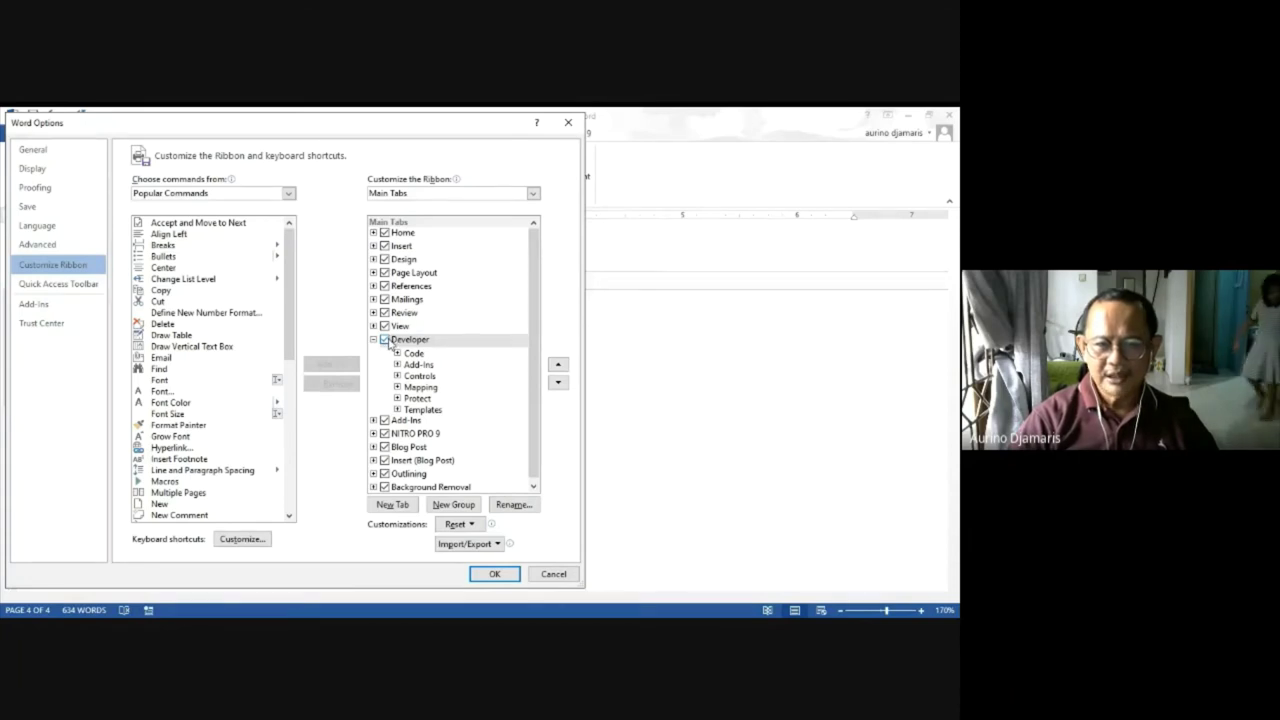
left_click(390, 343)
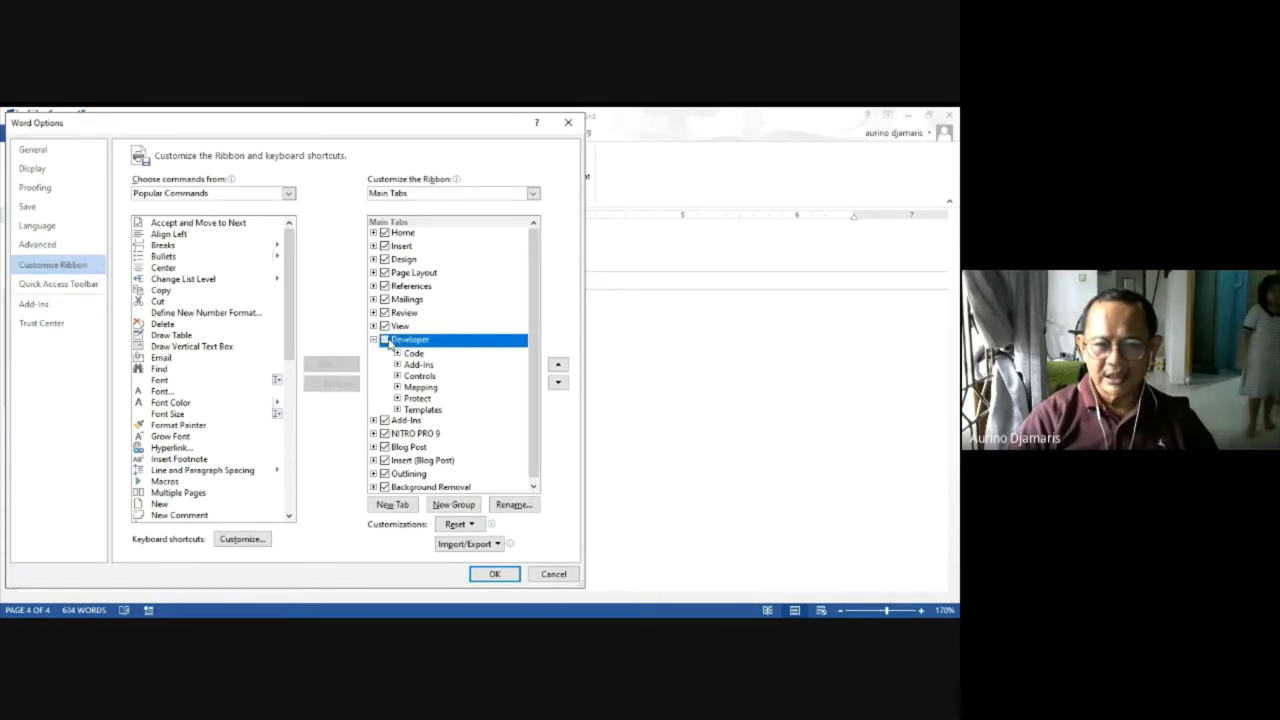
left_click(496, 576)
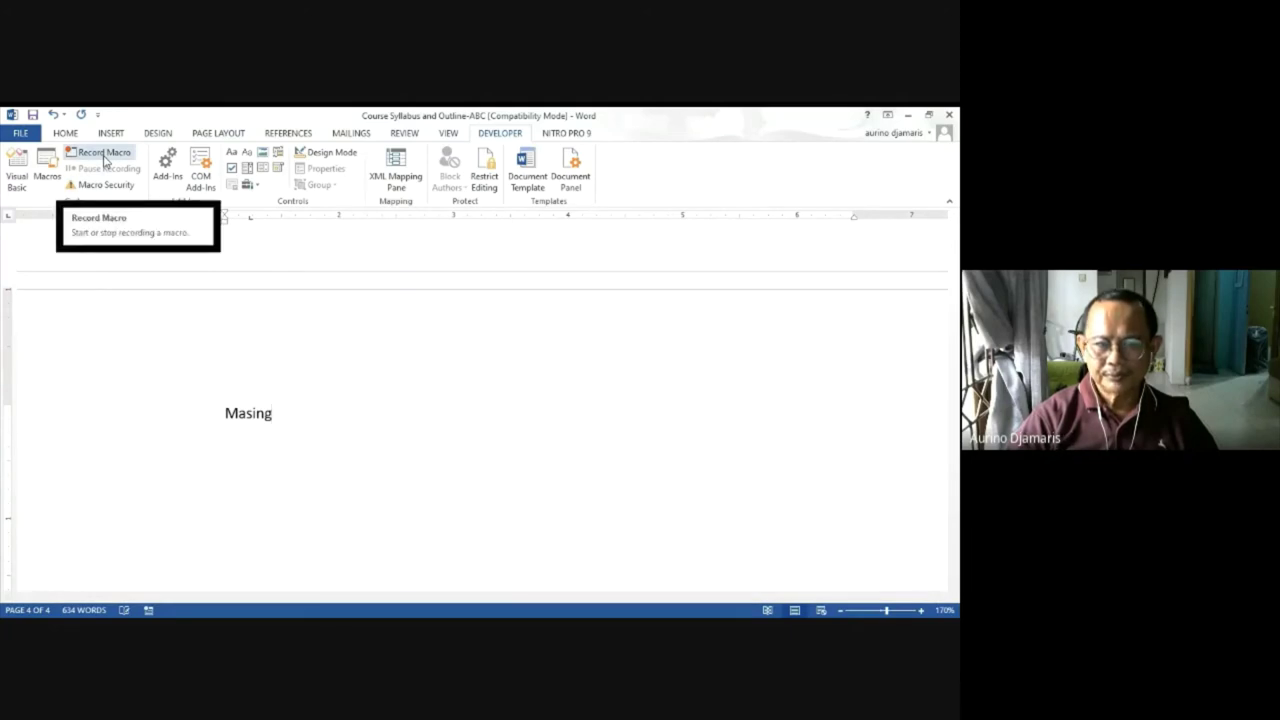
Place the cursor after "Masing" and set up a new macro recording named KataUlang.
double_click(248, 418)
left_click(282, 418)
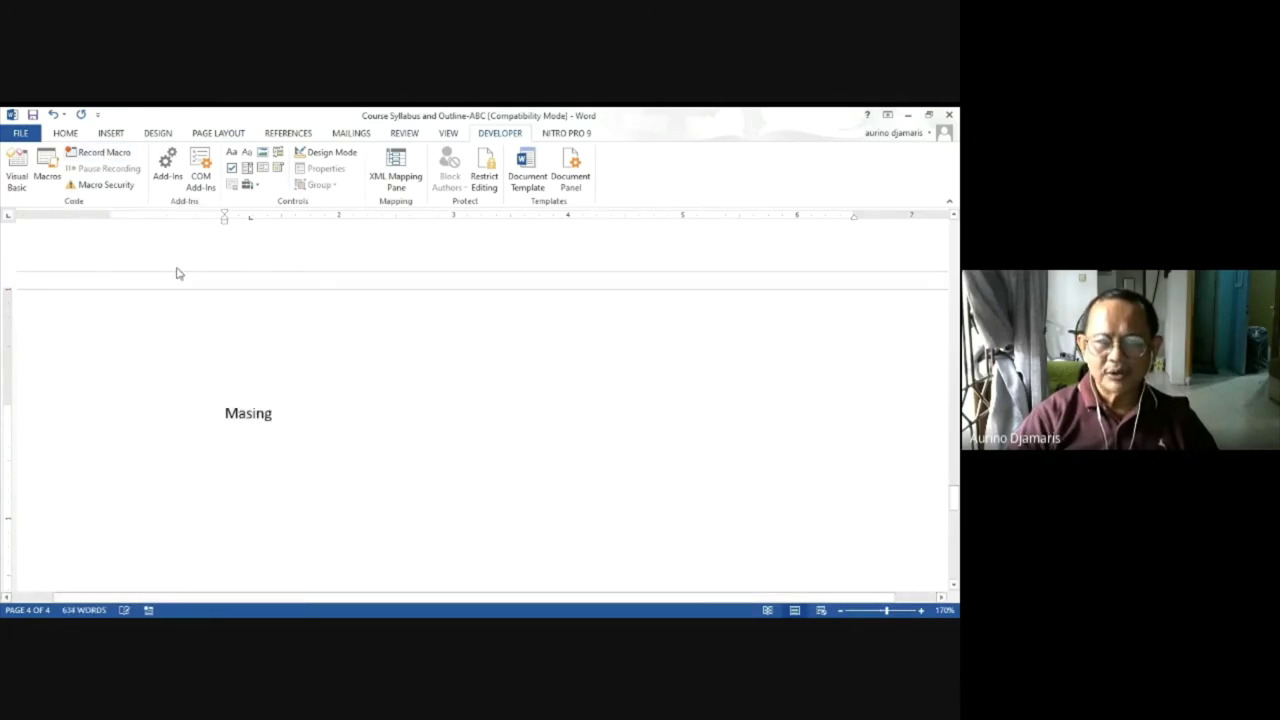
left_click(115, 157)
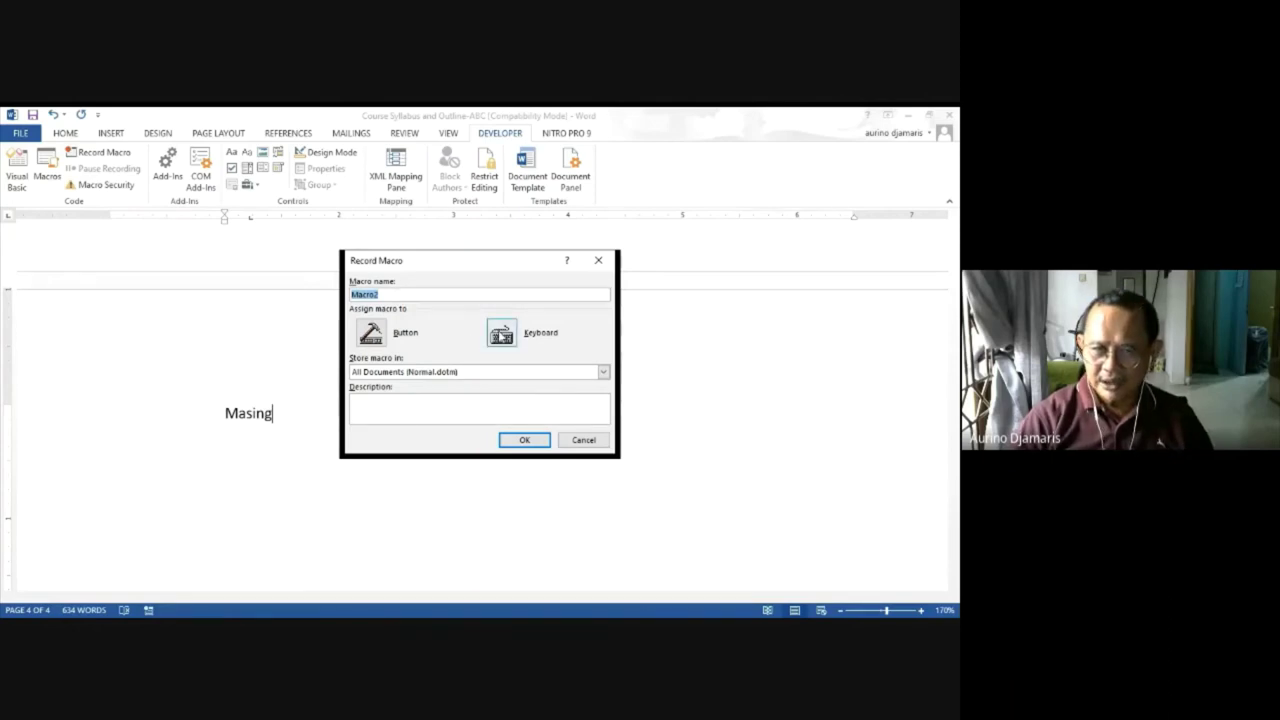
left_click(424, 291)
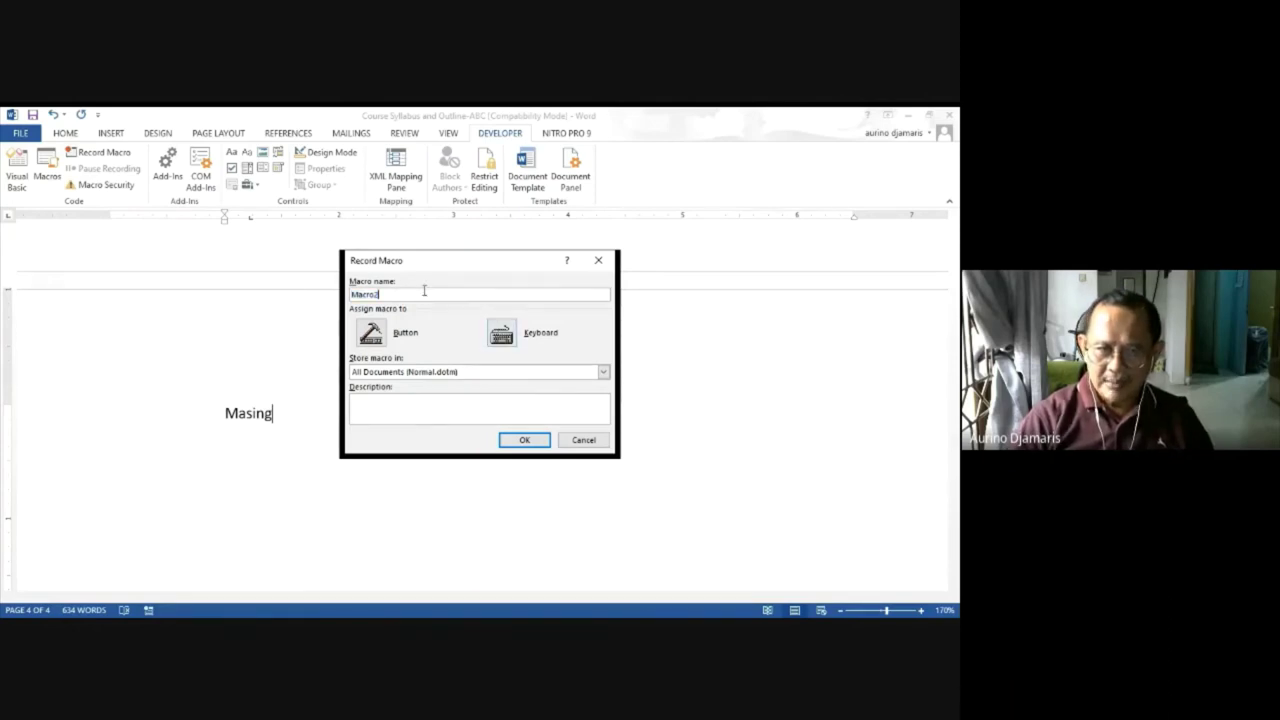
left_click_drag(424, 291, 333, 298)
type("Ka")
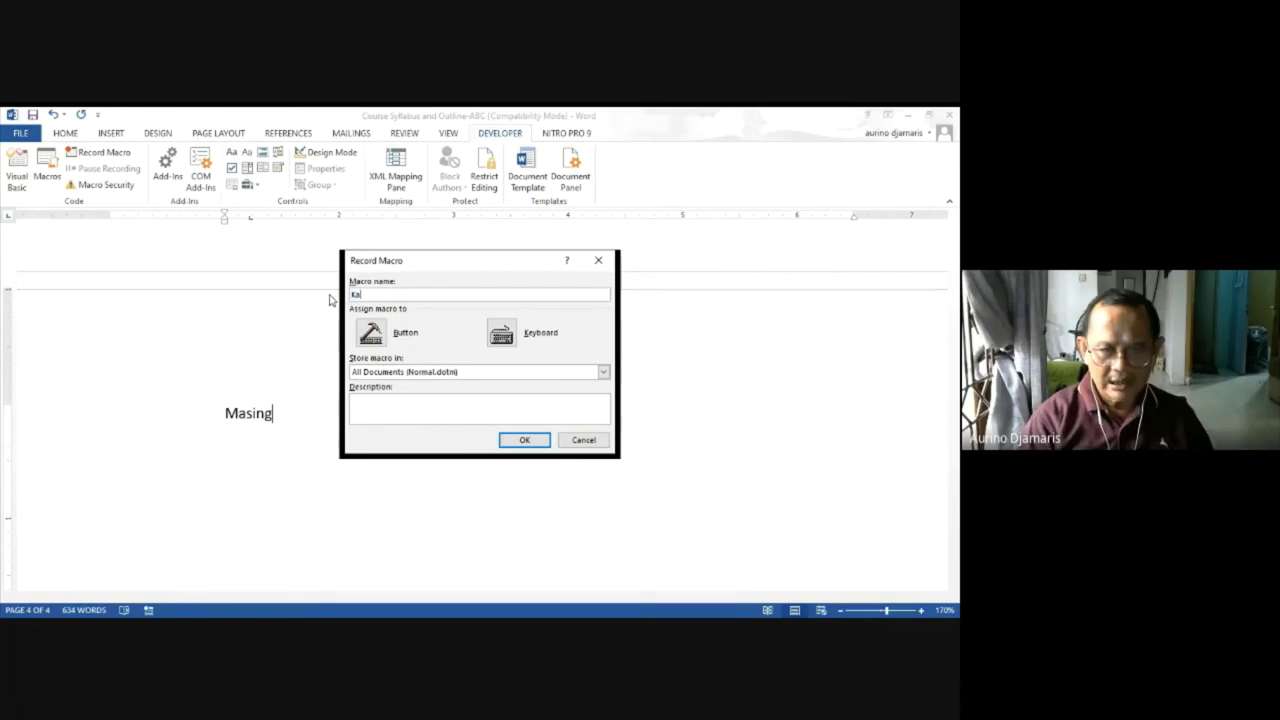
type("ta")
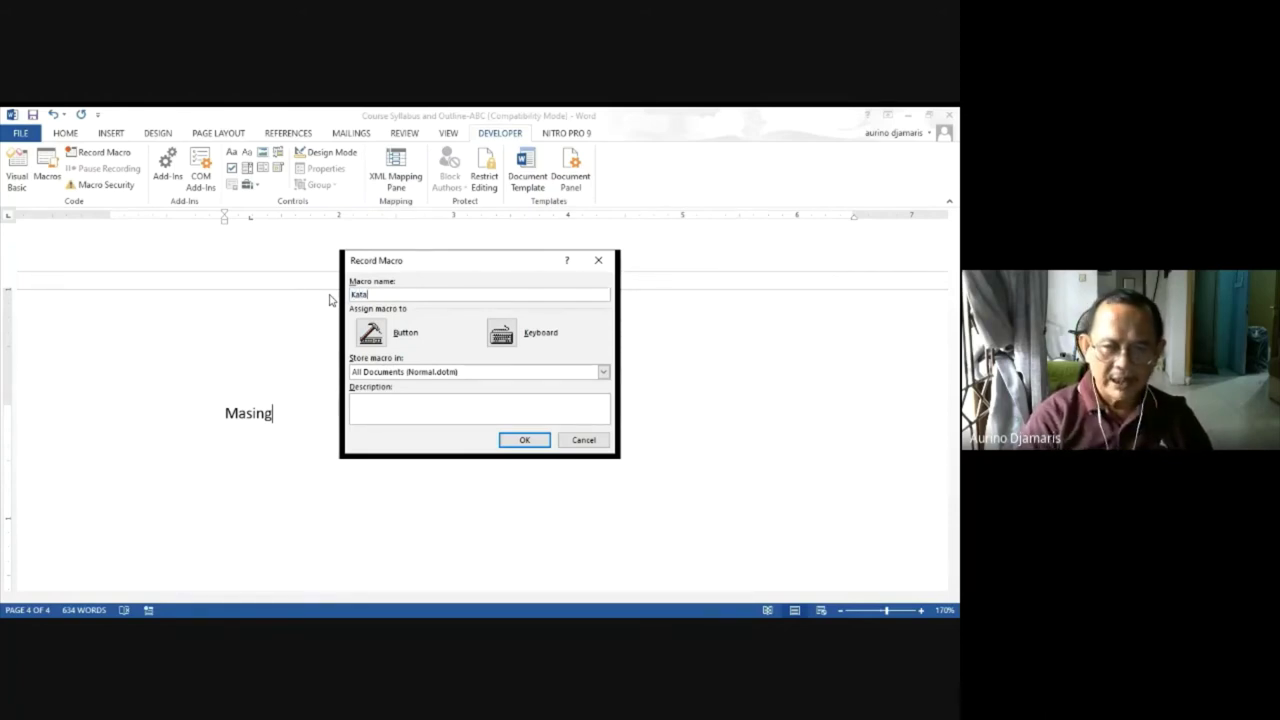
type("Ulang")
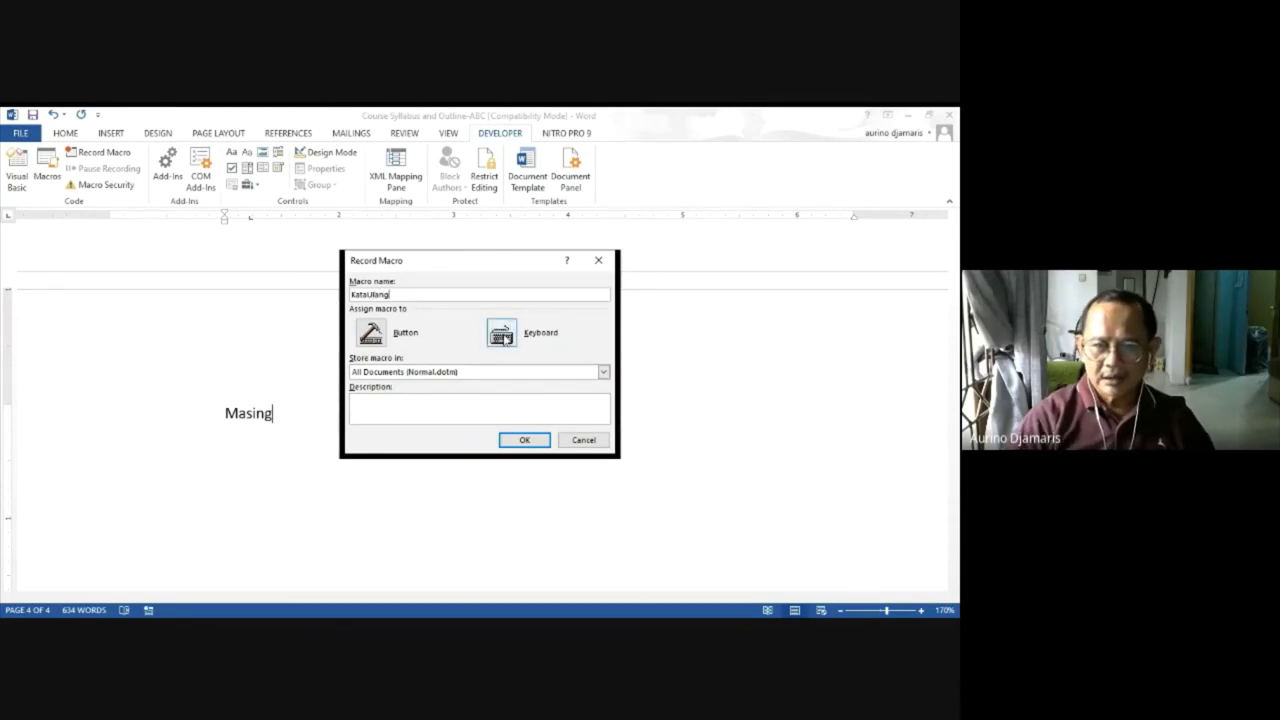
Assign the keyboard shortcut Alt+U to the KataUlang macro and start recording.
left_click(506, 338)
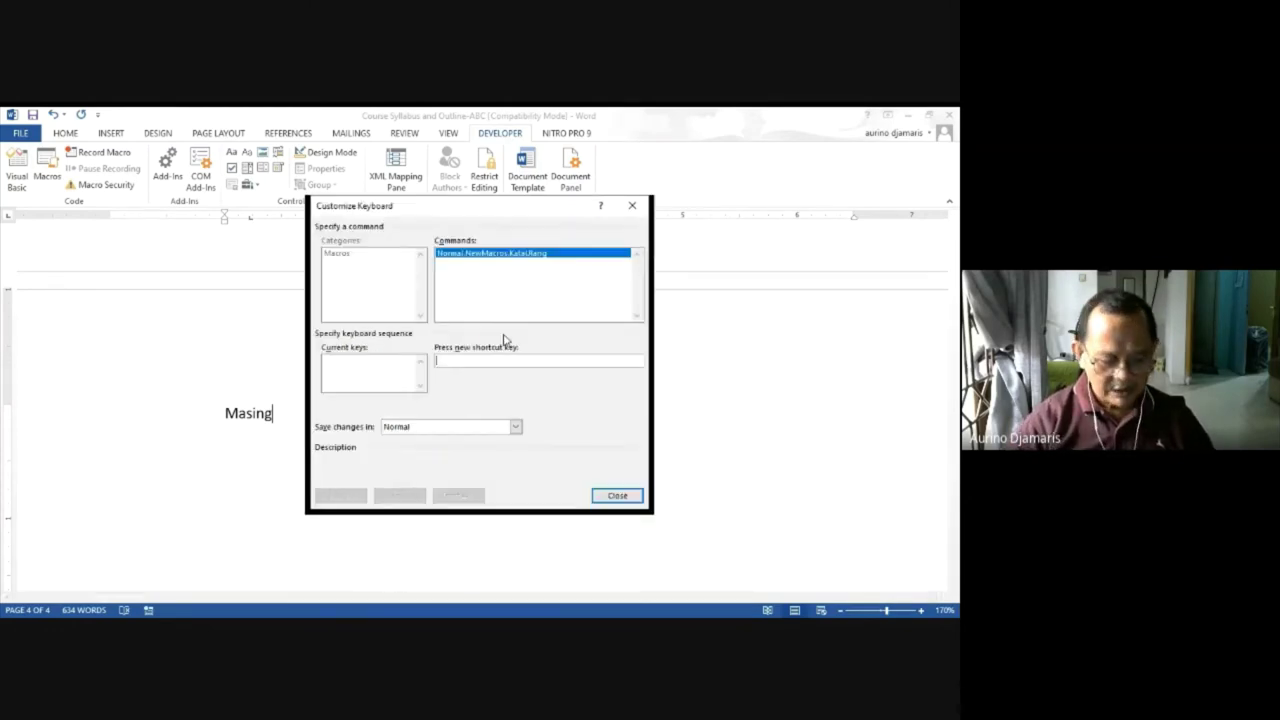
key("alt+u")
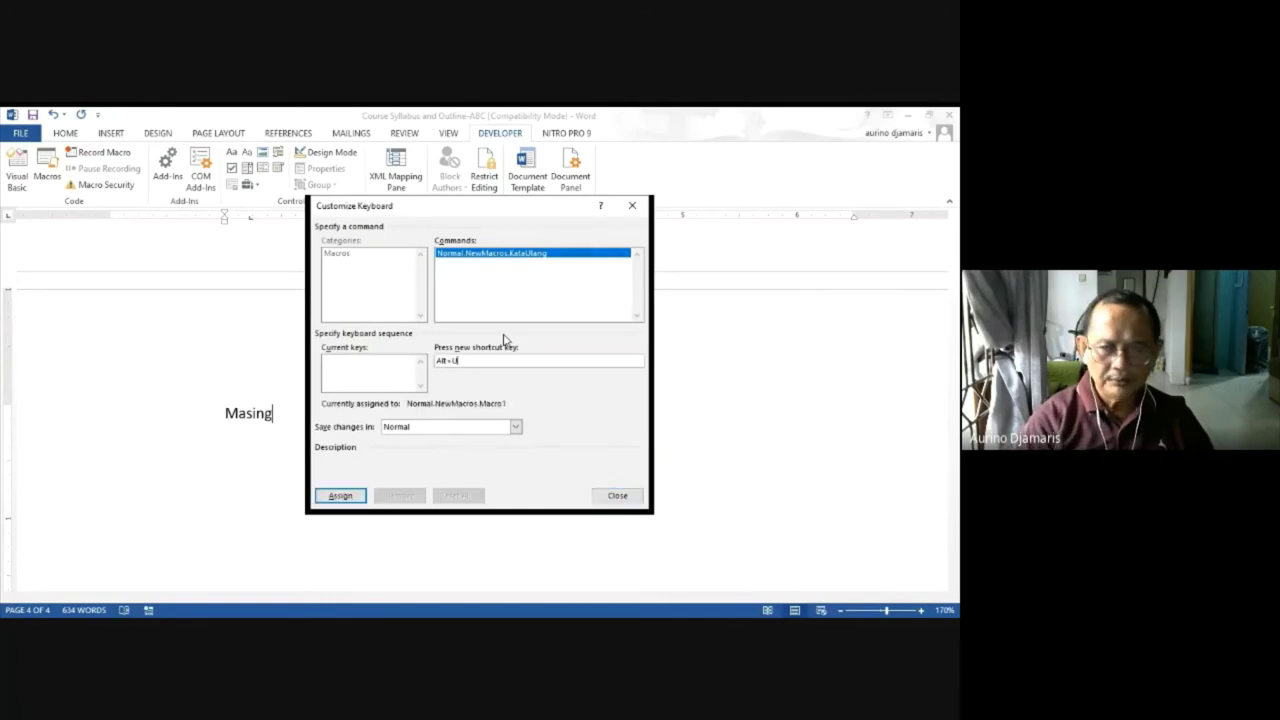
left_click(331, 496)
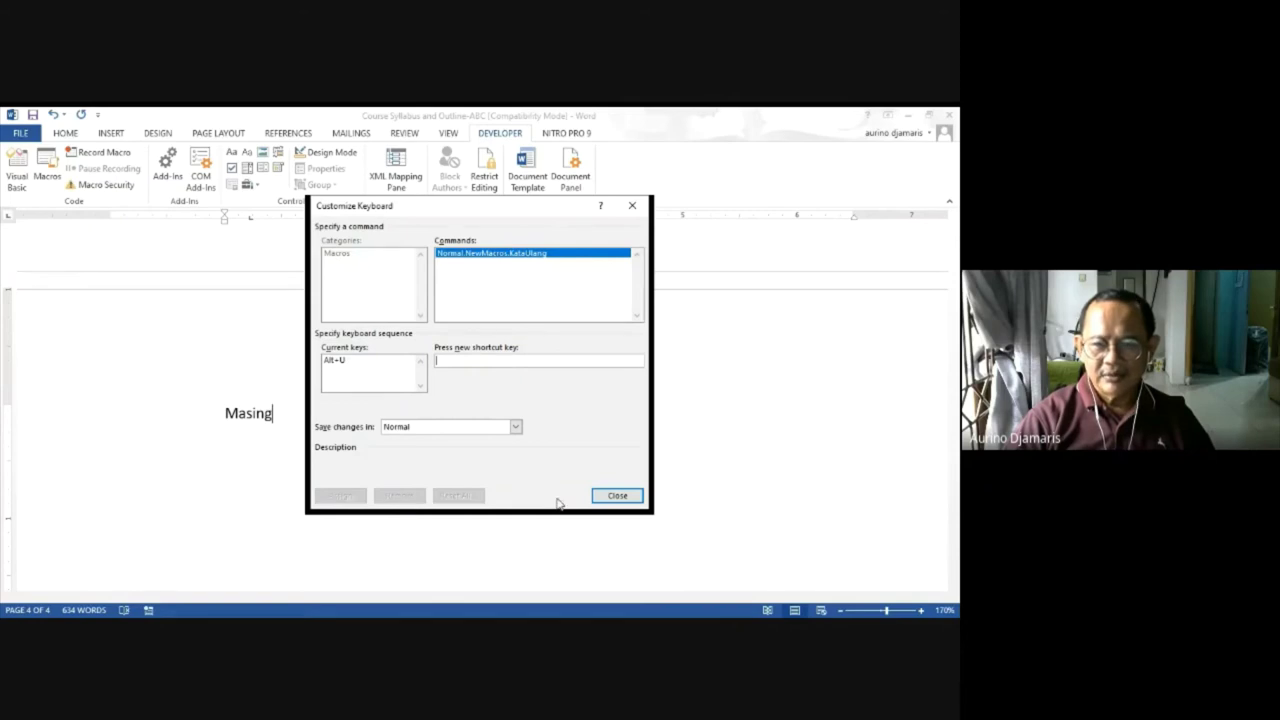
left_click(608, 498)
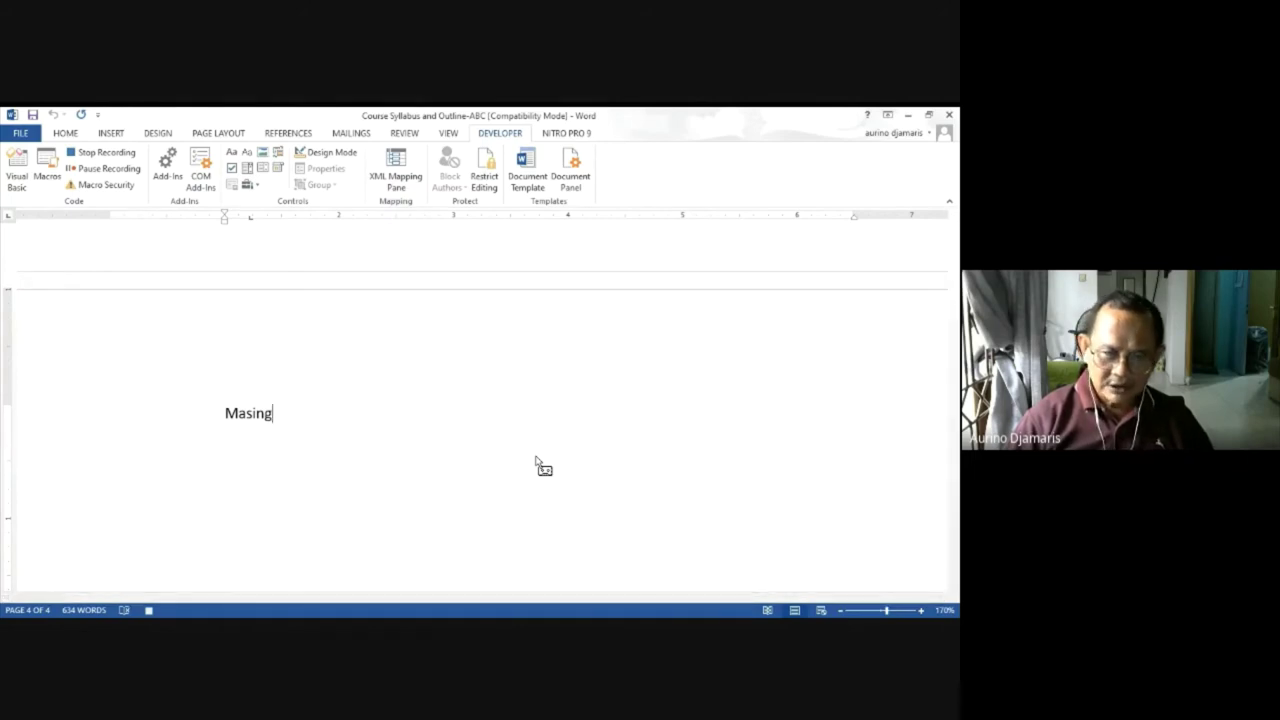
Copy the word "Masing" and append a hyphen followed by the pasted copy.
key("shift+Home")
key("ctrl+c")
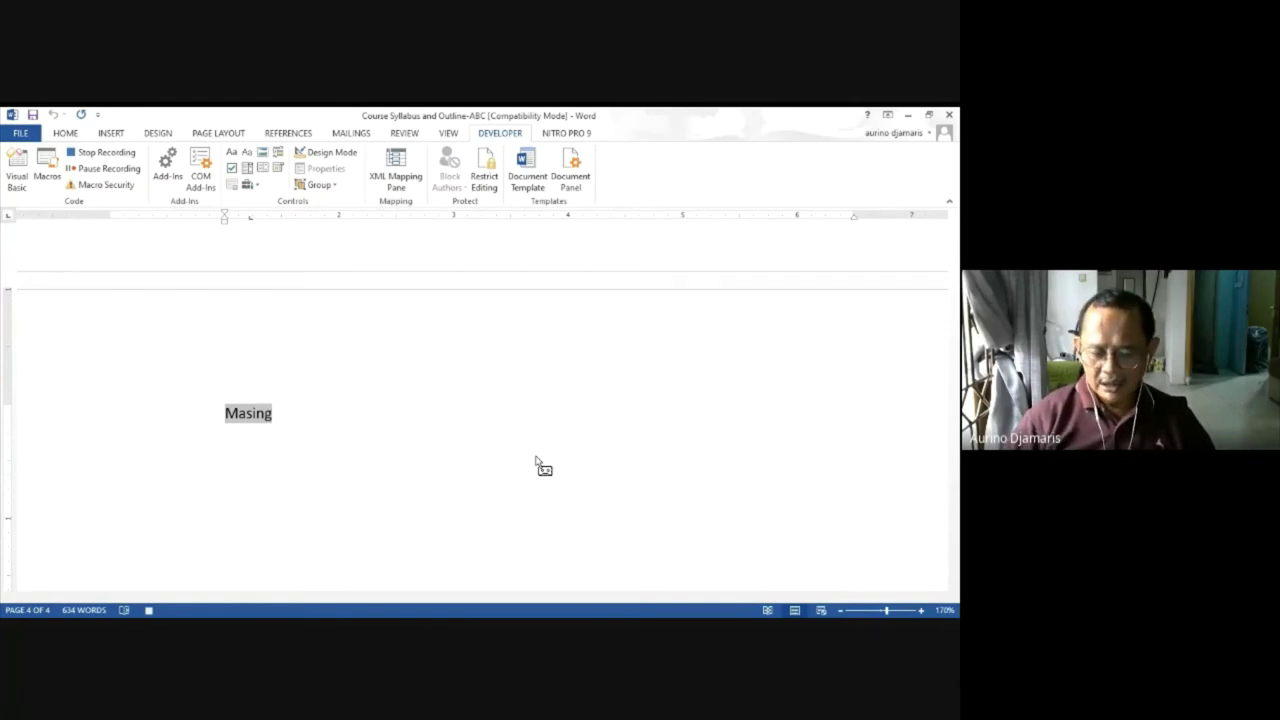
key("Right")
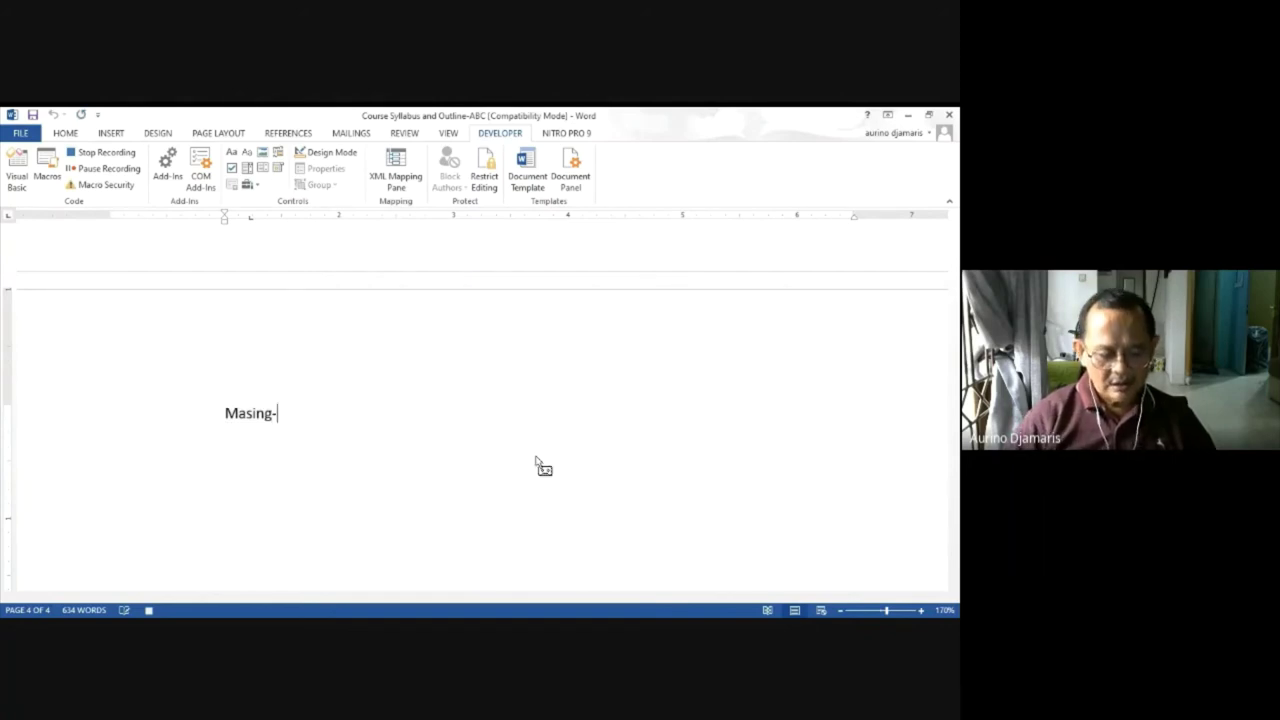
type("-")
key("ctrl+v")
Dismiss the paste options and delete the extra space between the hyphen and the second "Masing".
key("ctrl")
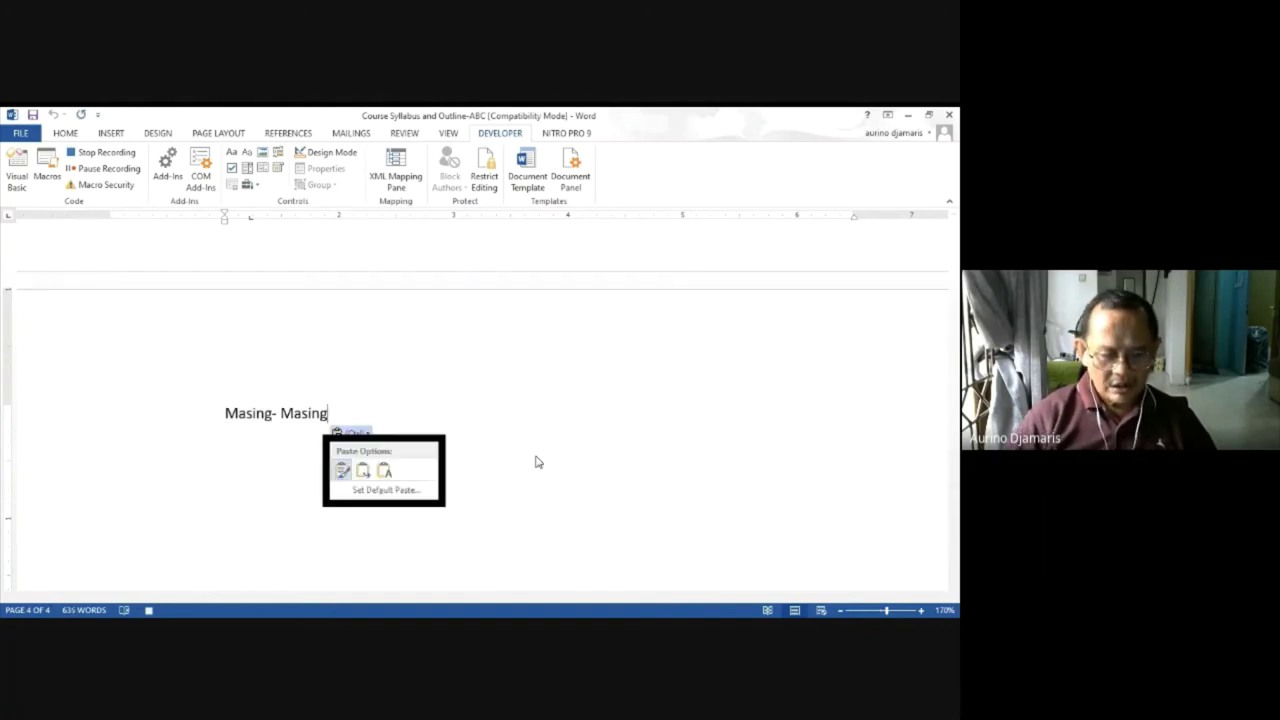
key("Right")
key("Right")
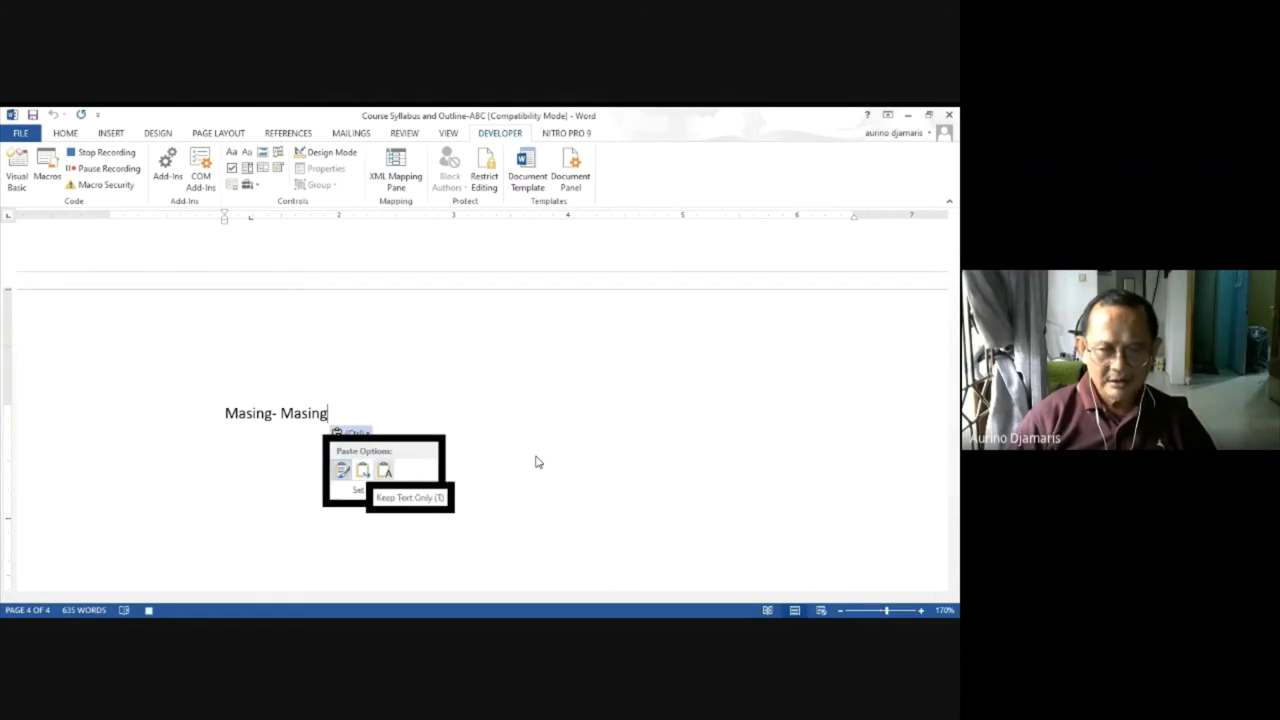
key("Left")
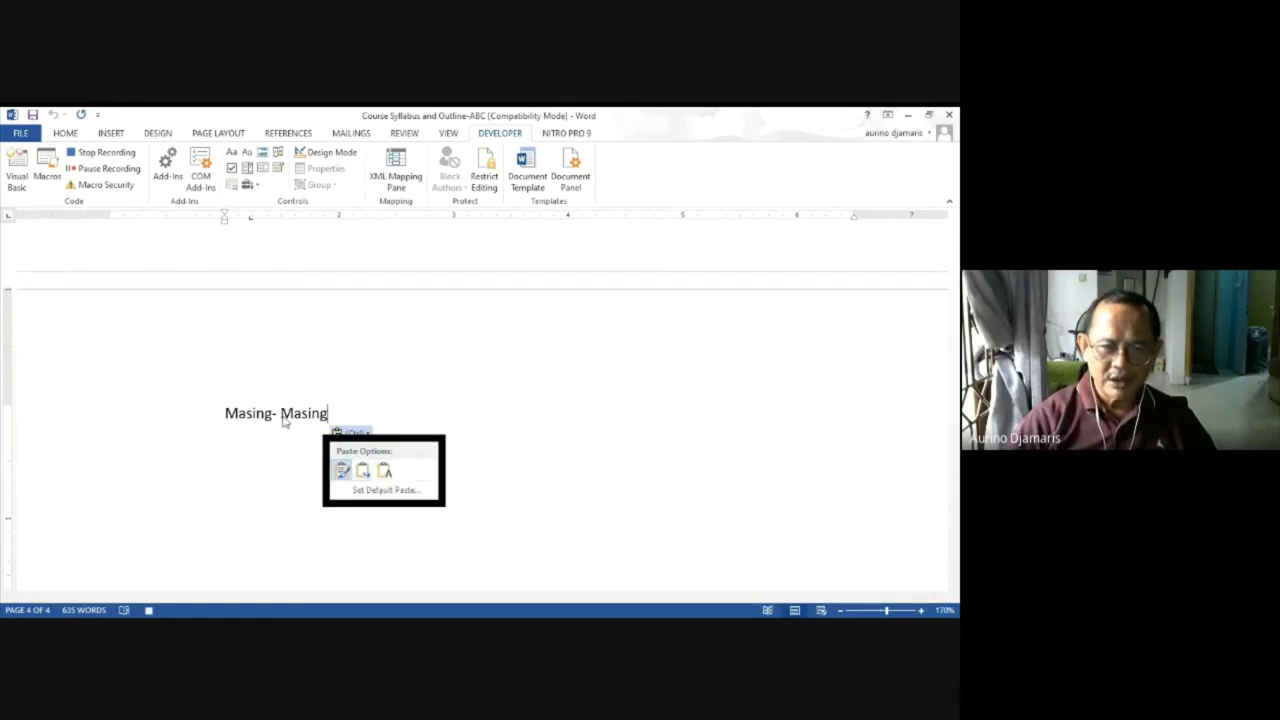
key("Escape")
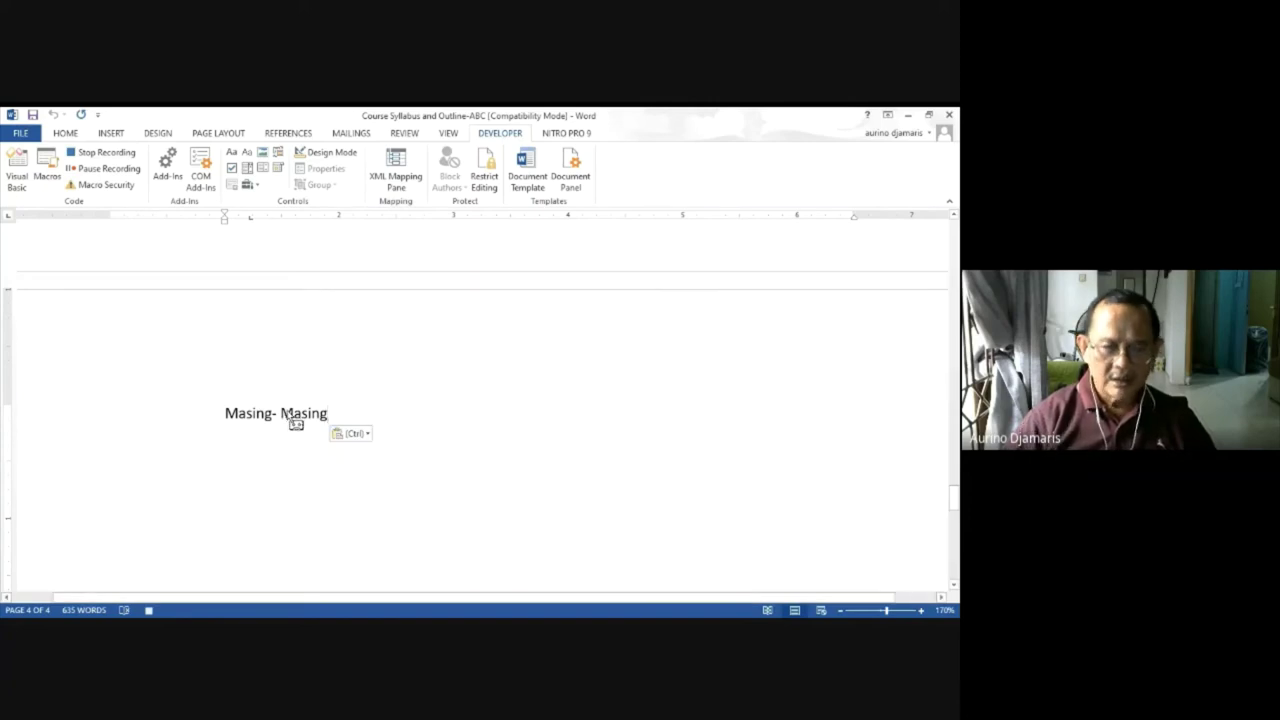
left_click(289, 415)
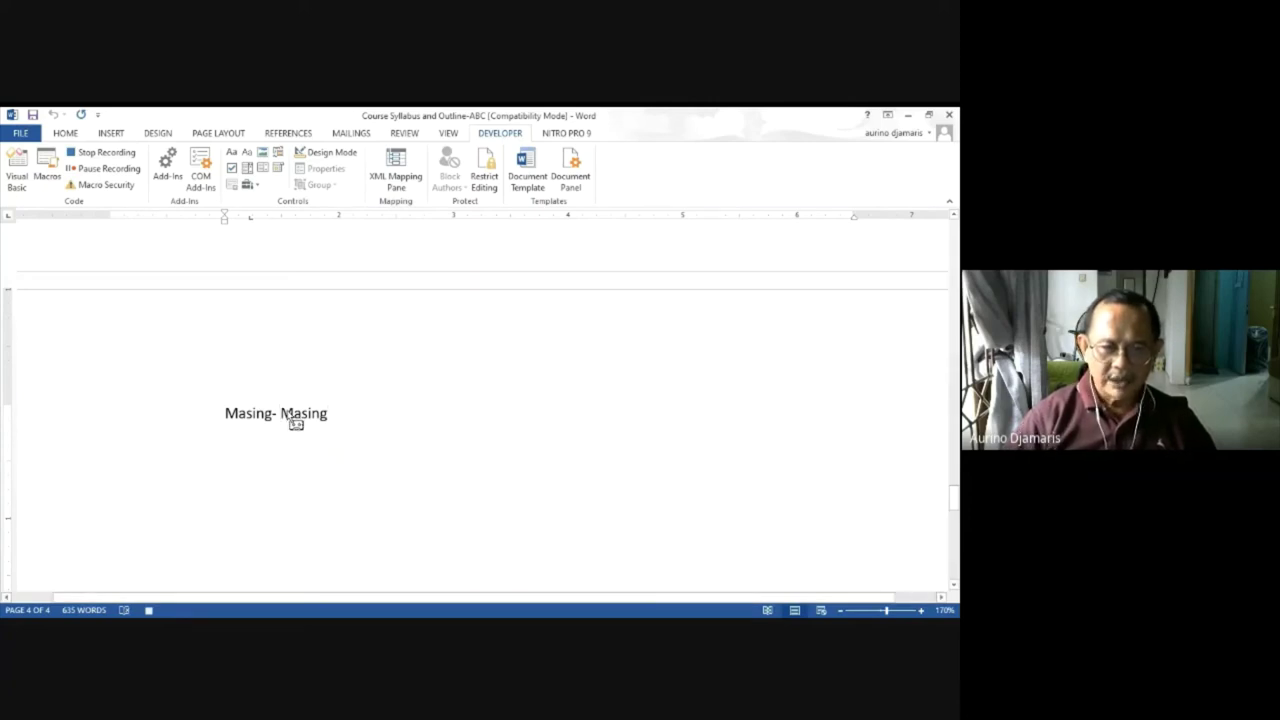
key("BackSpace")
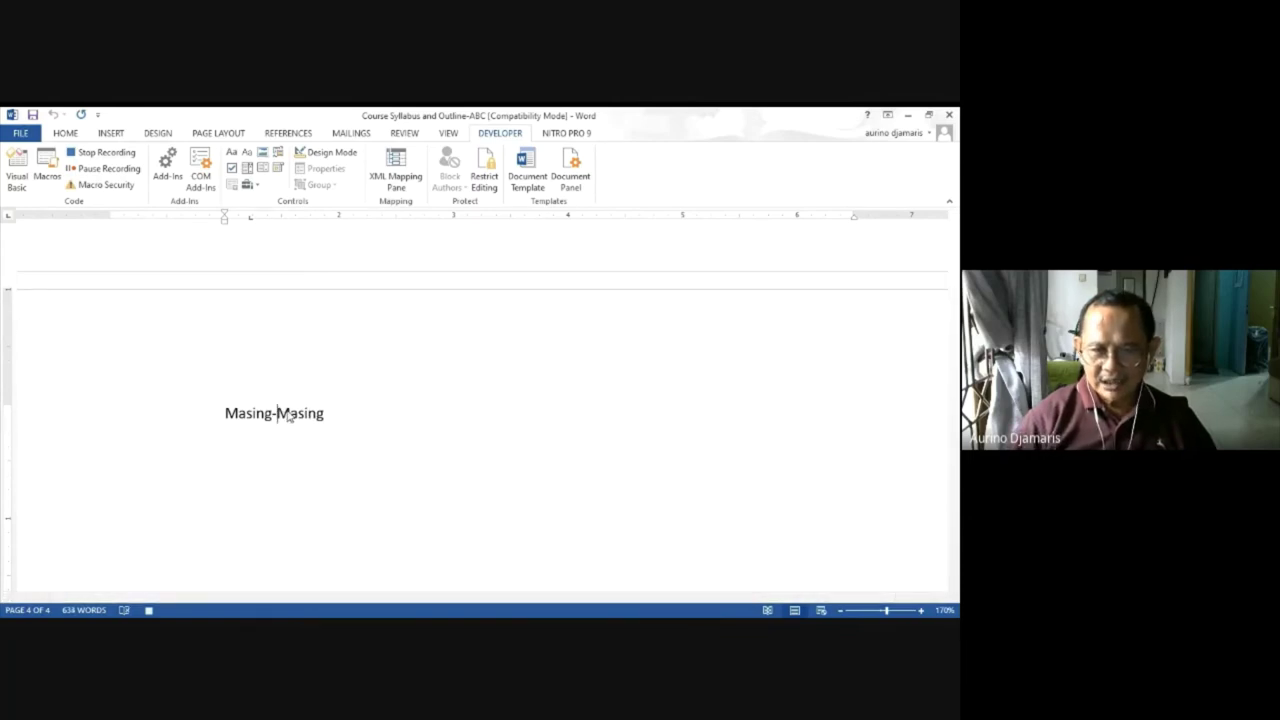
Change the second word's initial M to lowercase, return the cursor to the line's end and stop the macro recording.
key("shift+Right")
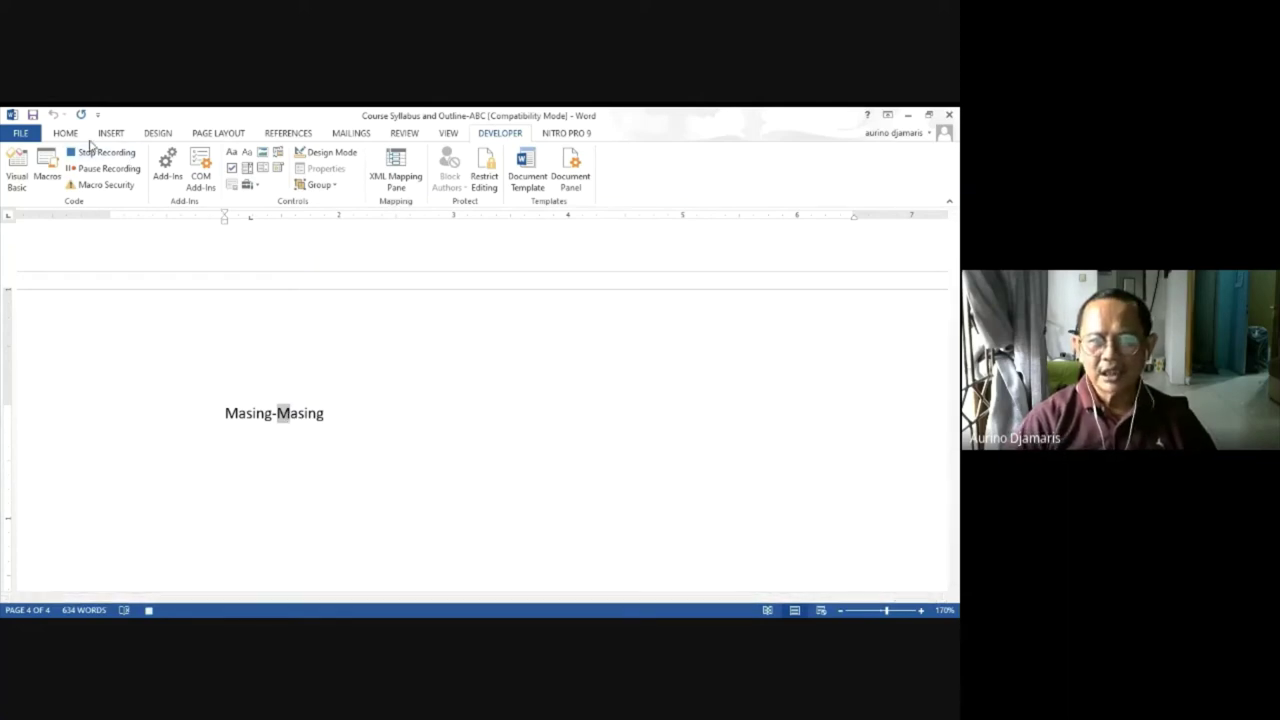
left_click(66, 133)
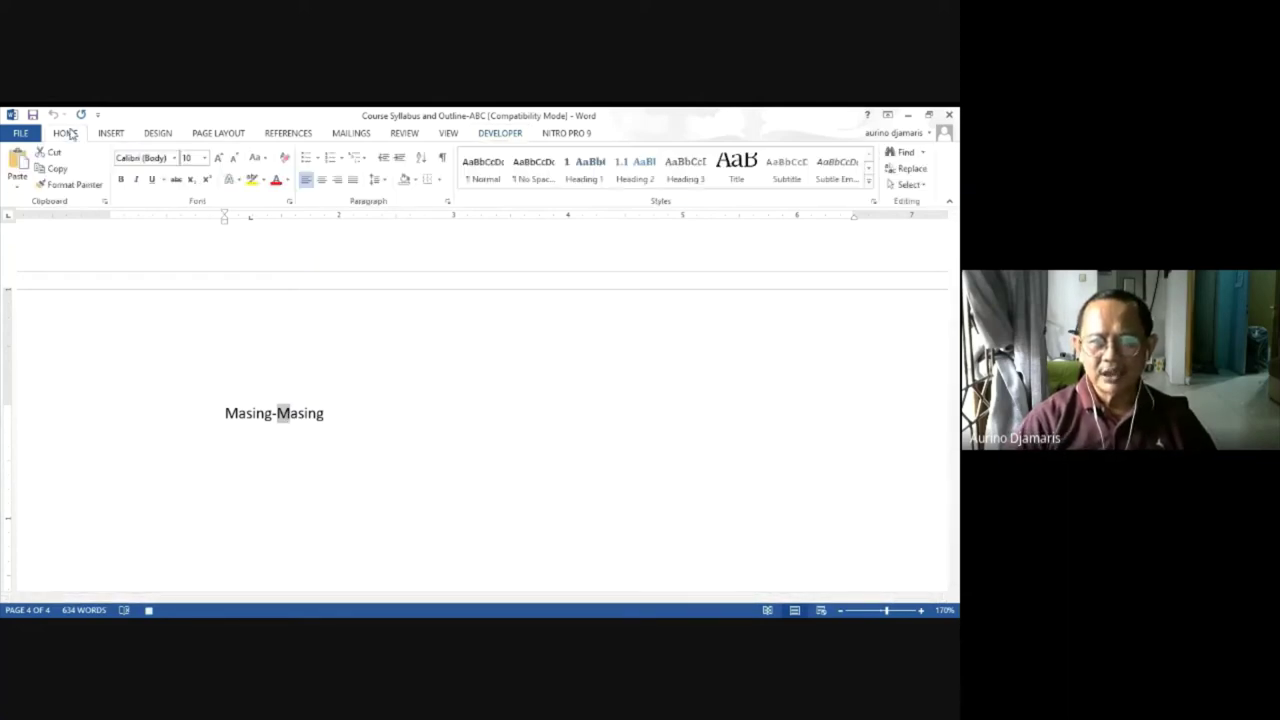
left_click(265, 160)
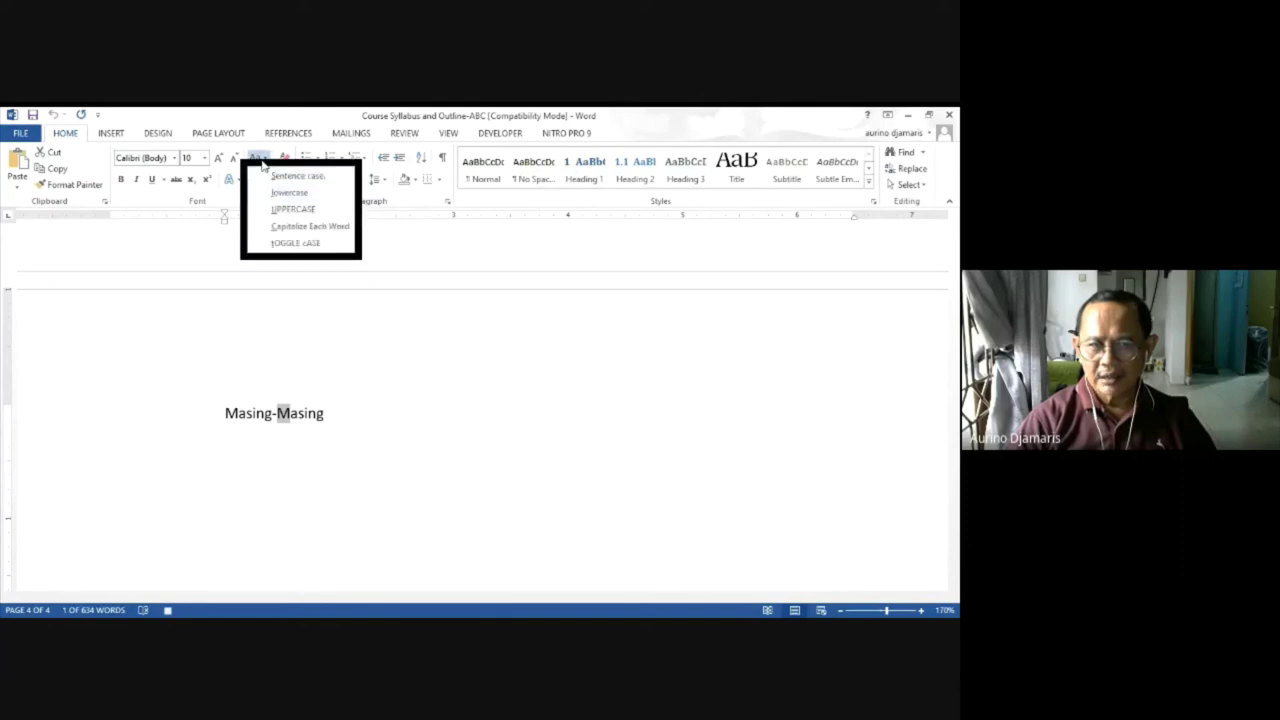
left_click(283, 193)
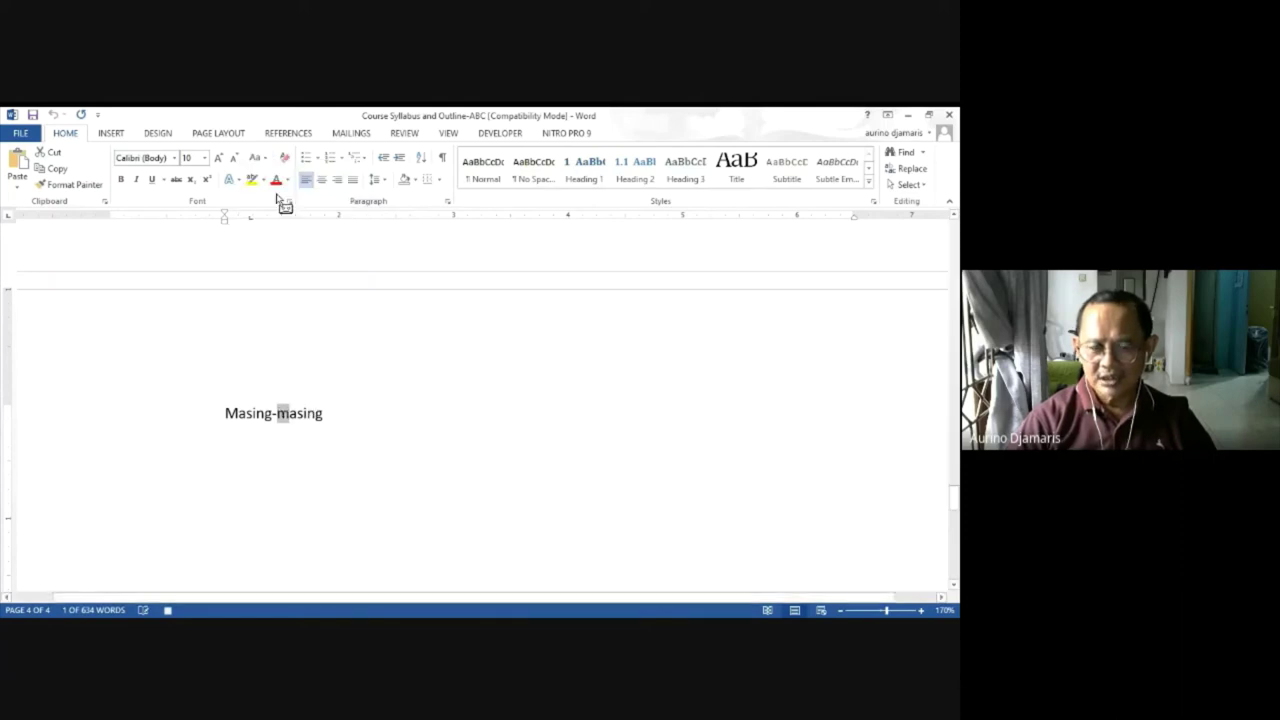
key("End")
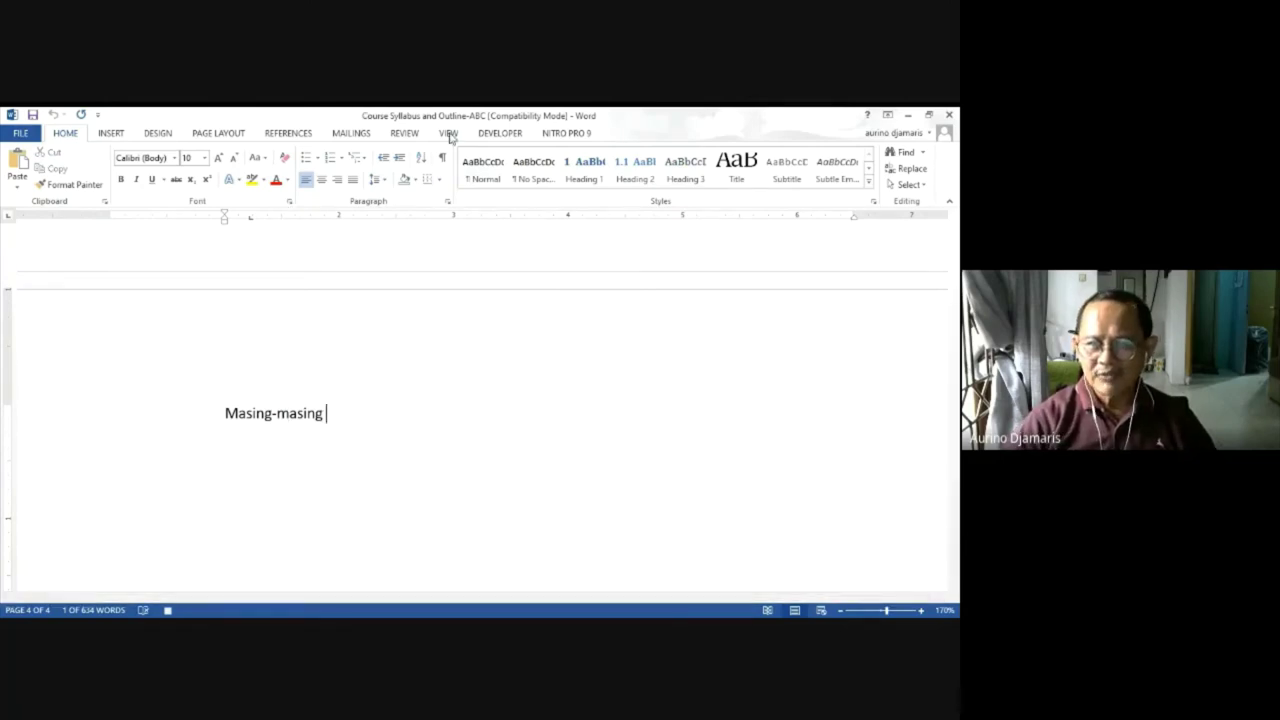
left_click(510, 137)
left_click(104, 153)
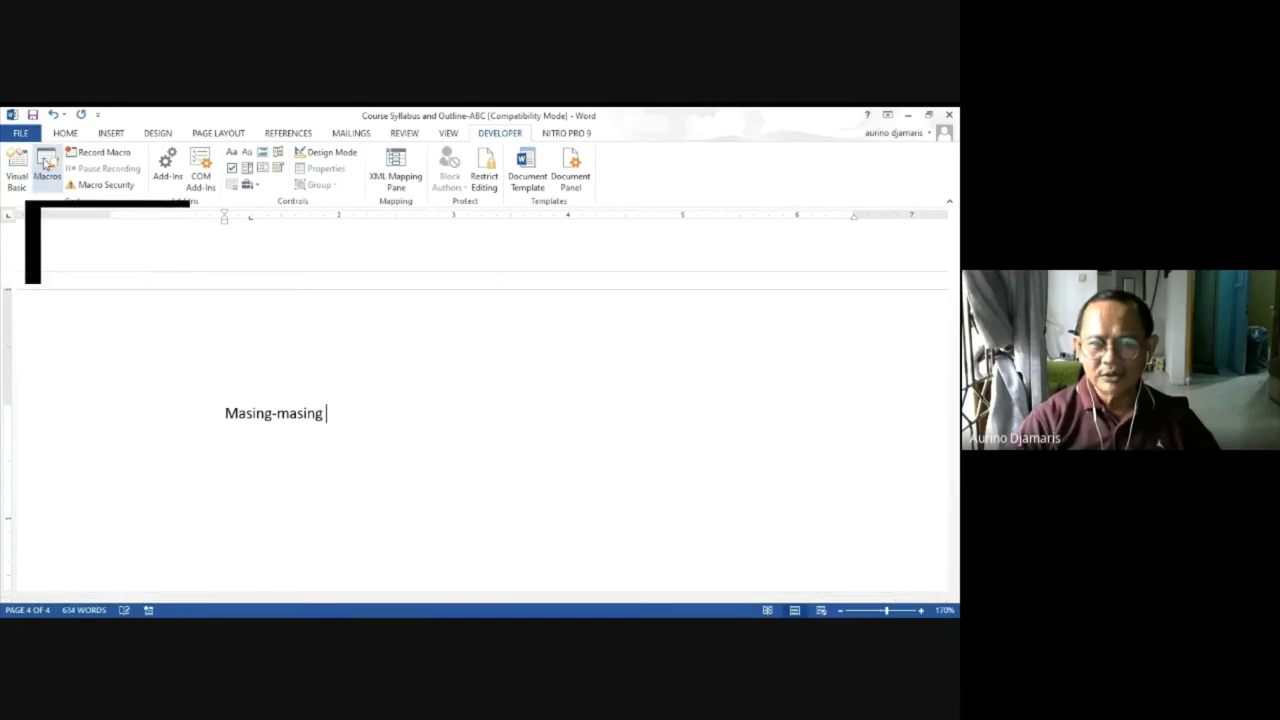
Find the KataUlang macro in the list of all available macros and run it.
left_click(47, 163)
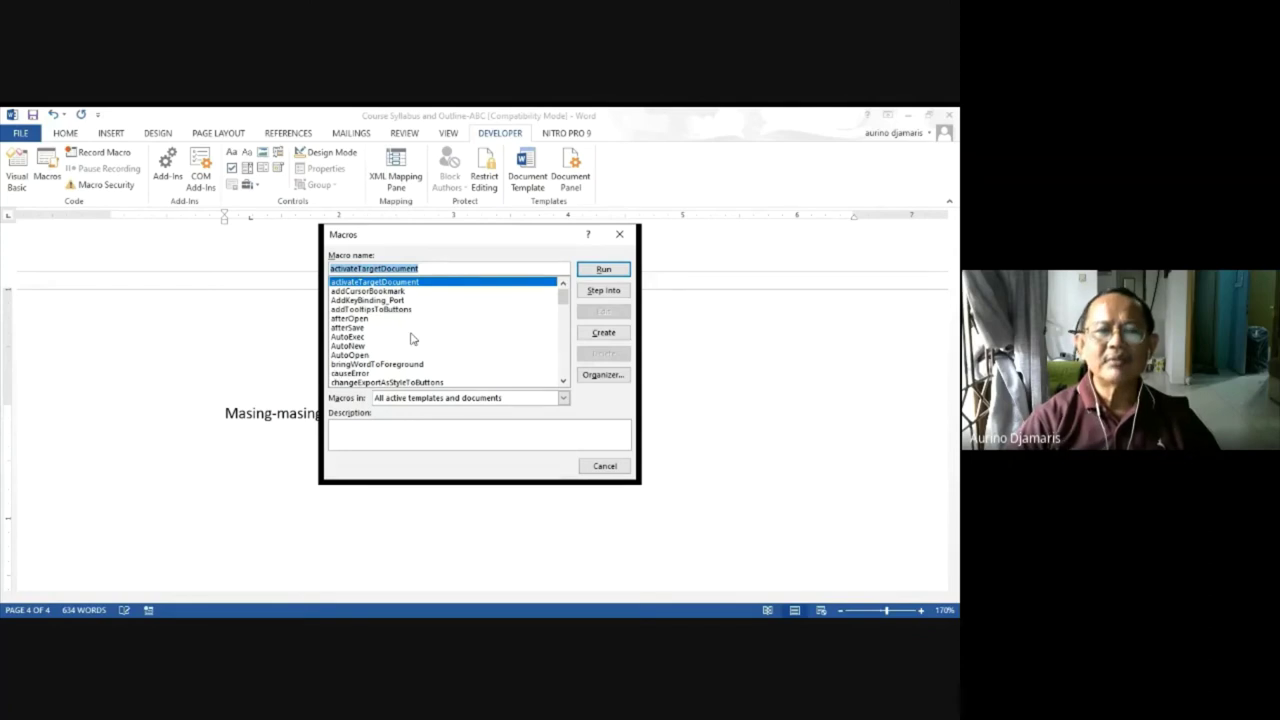
scroll(413, 339, "down", 5)
scroll(413, 339, "down", 10)
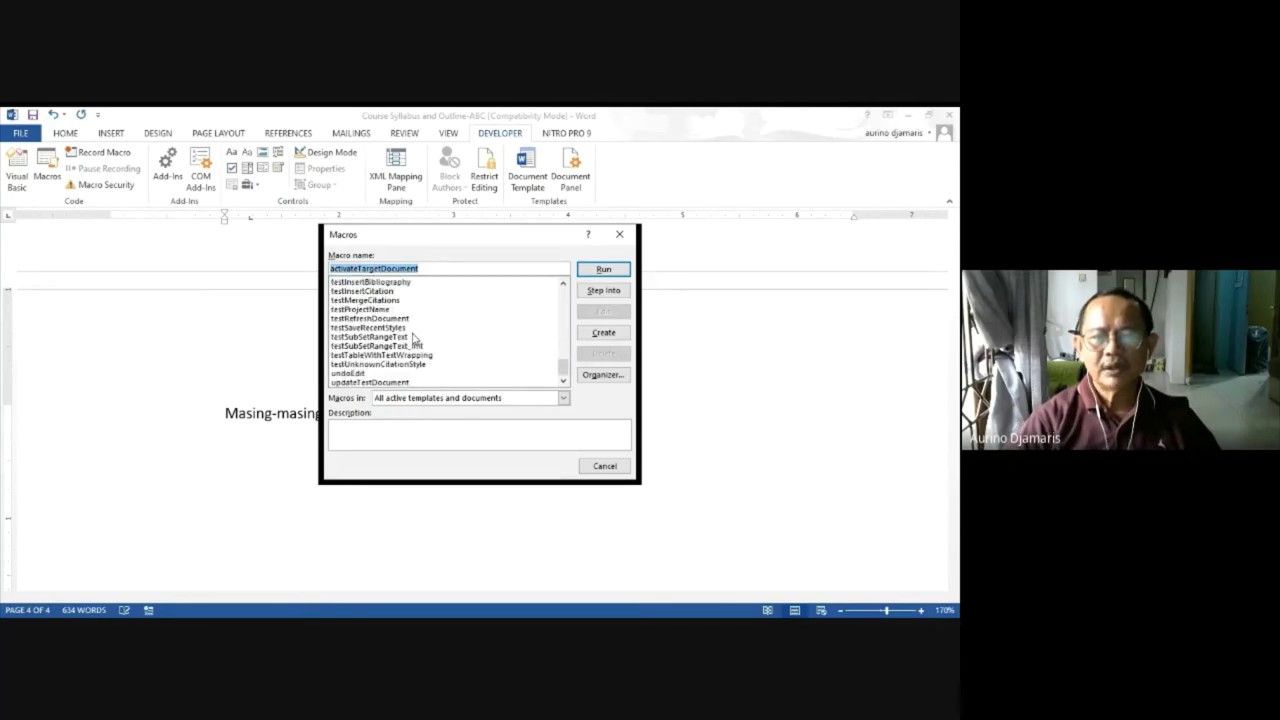
scroll(411, 375, "up", 6)
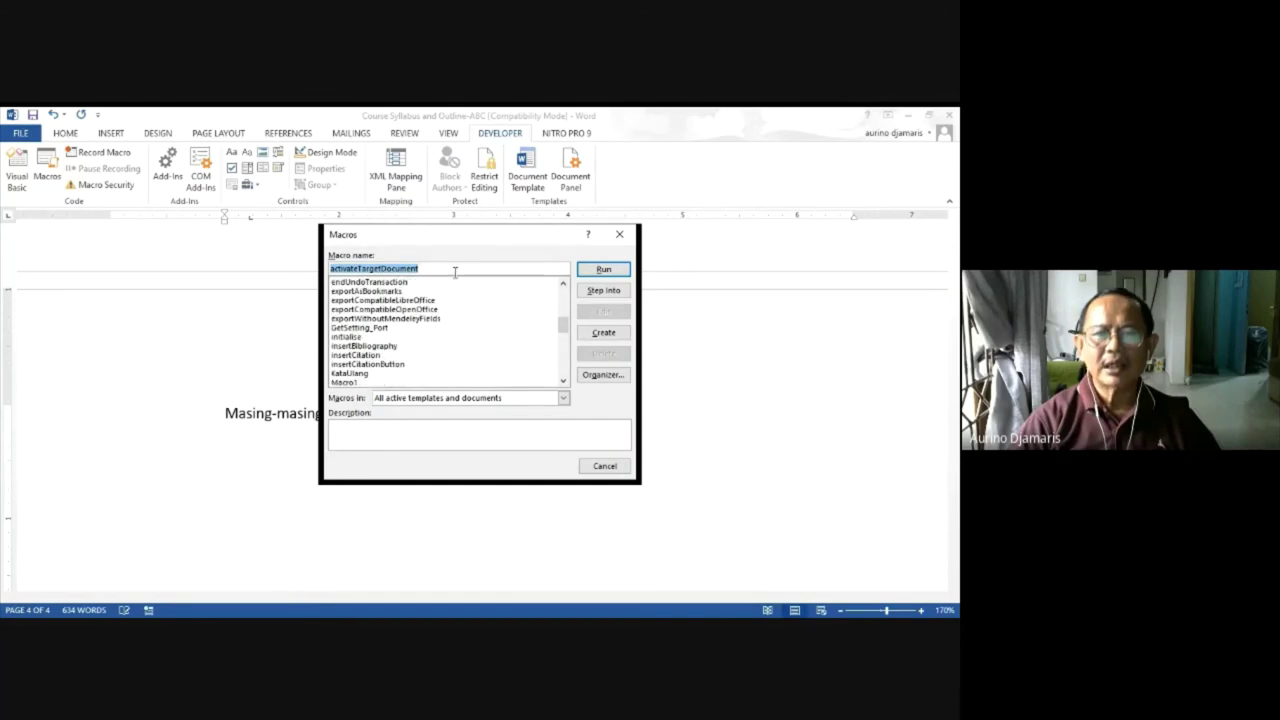
type("kat")
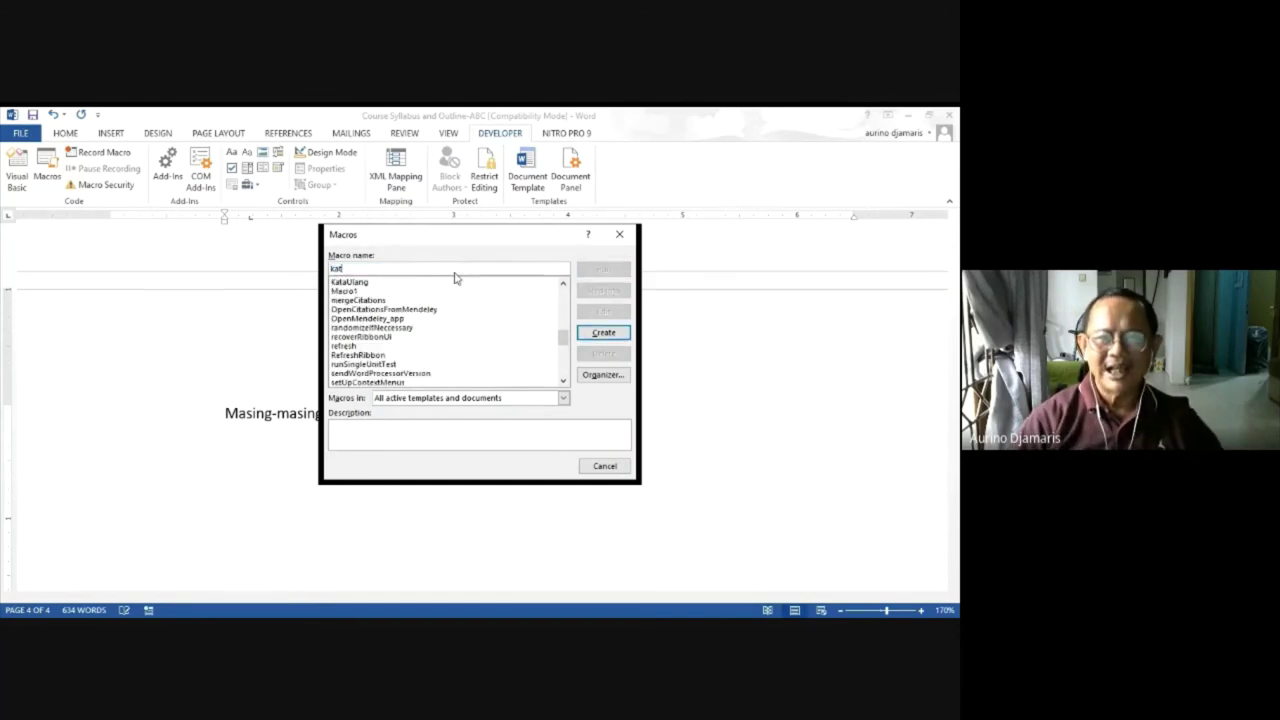
left_click(370, 283)
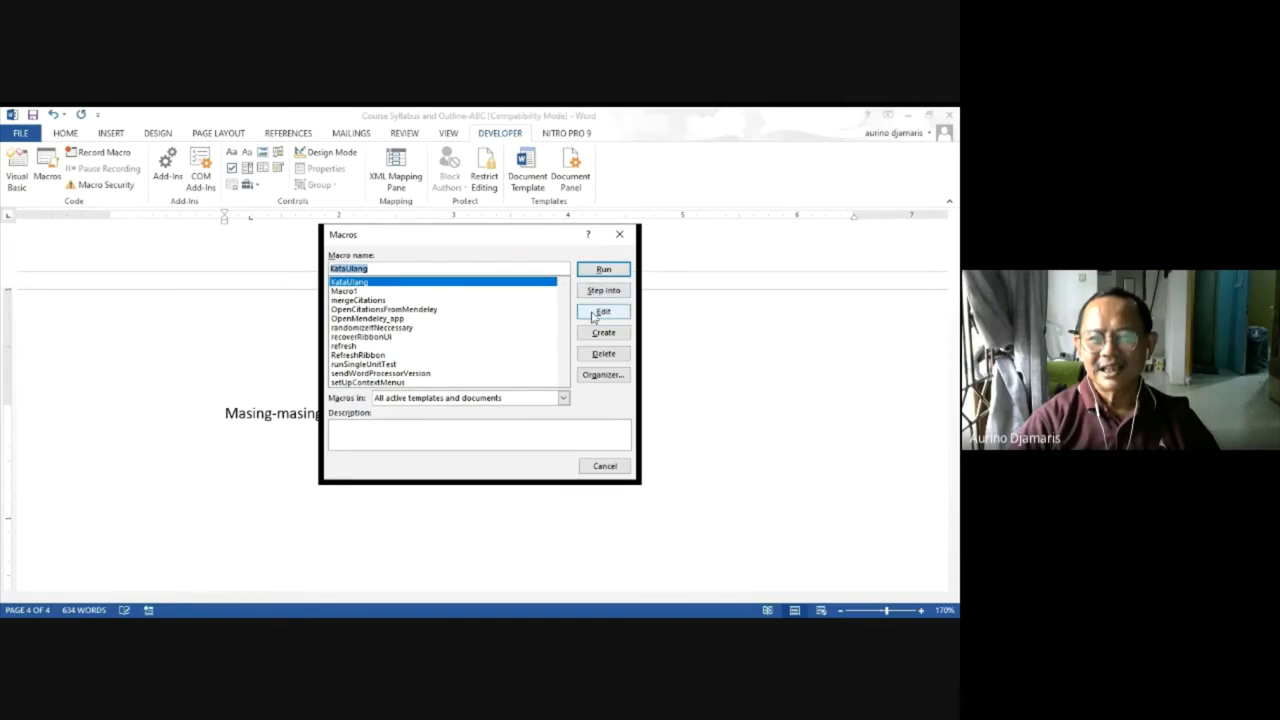
left_click(603, 269)
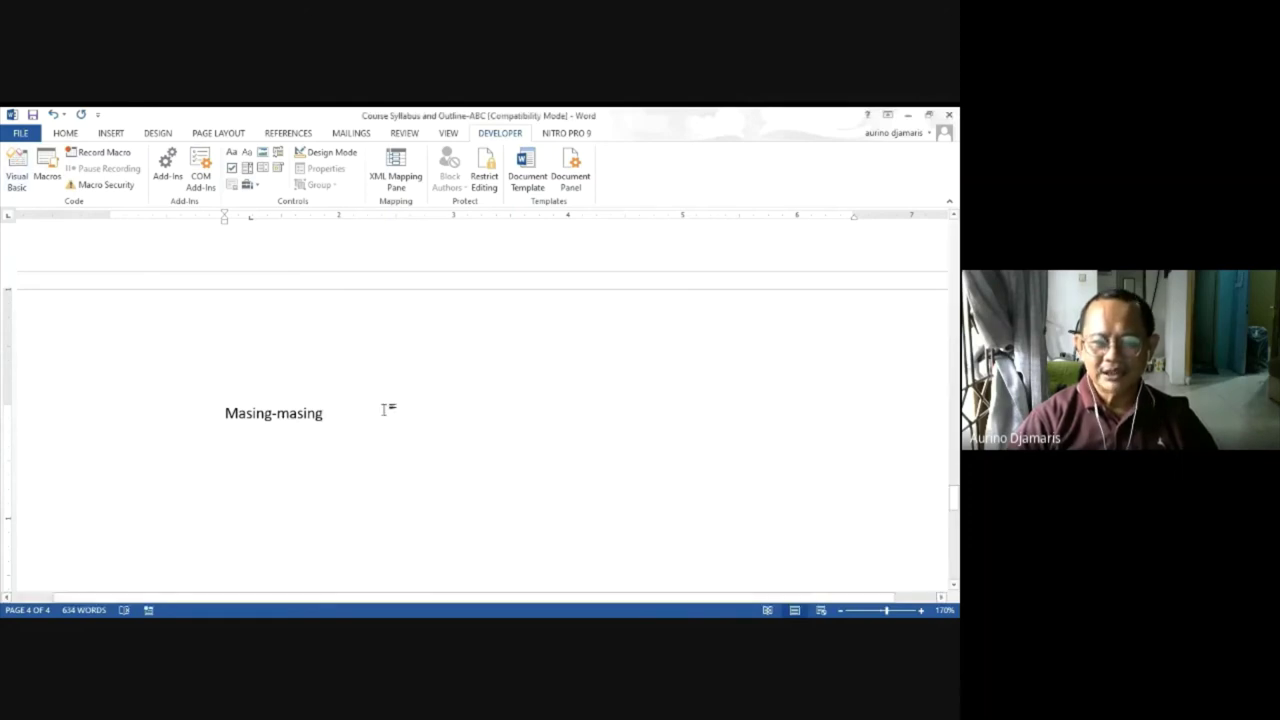
Start a new line below "Masing-masing", leaving a blank line between, and enter the repeated word "Tamu-tamu".
key("Return")
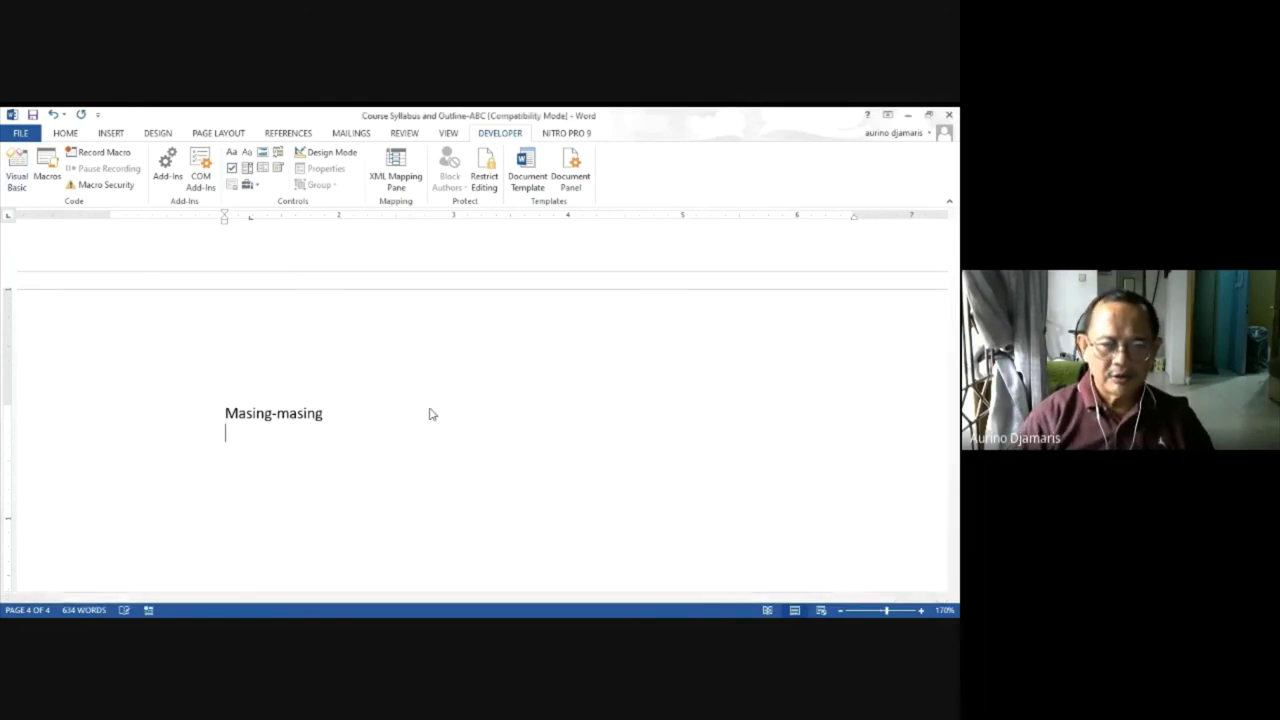
key("Return")
type("Ta")
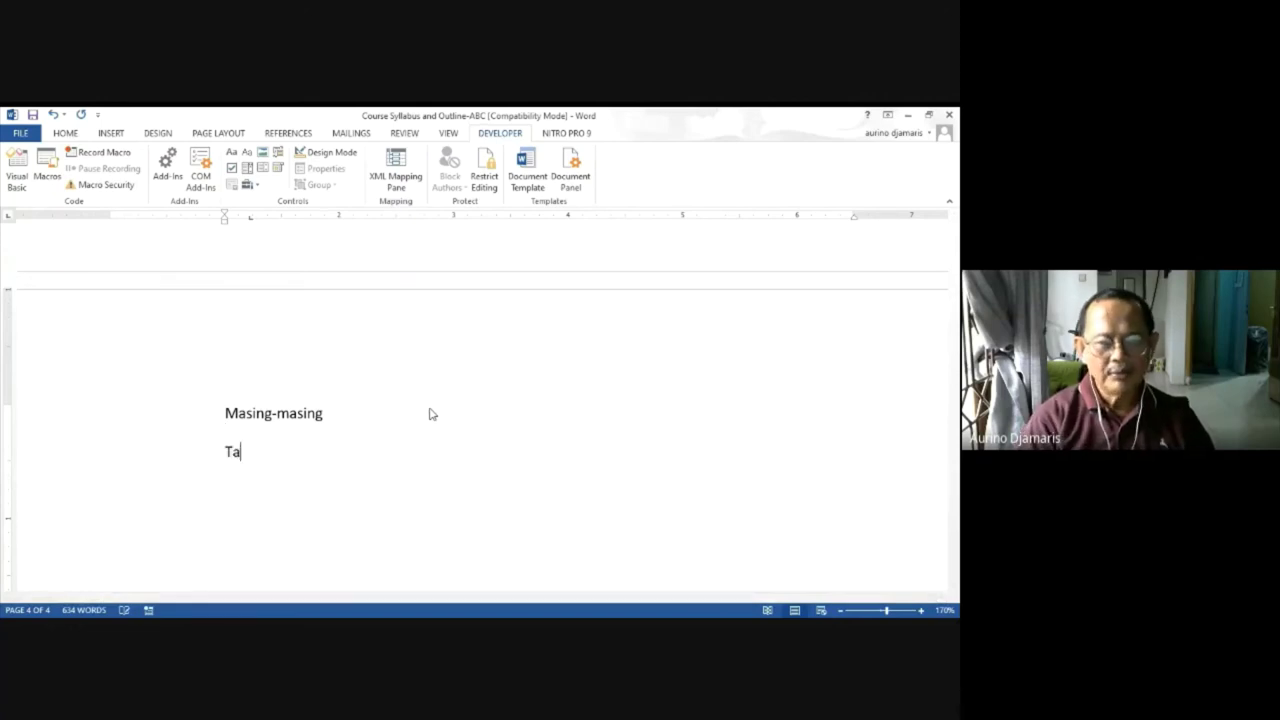
type("mu")
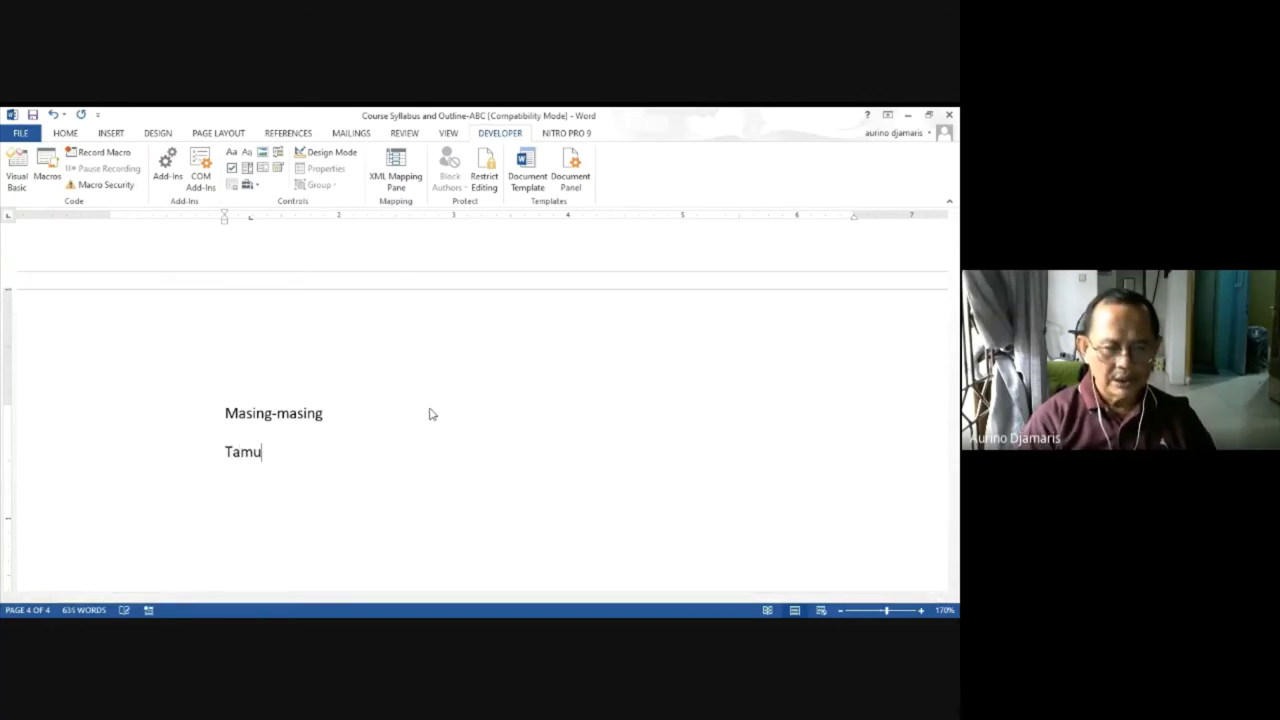
type("-tamu")
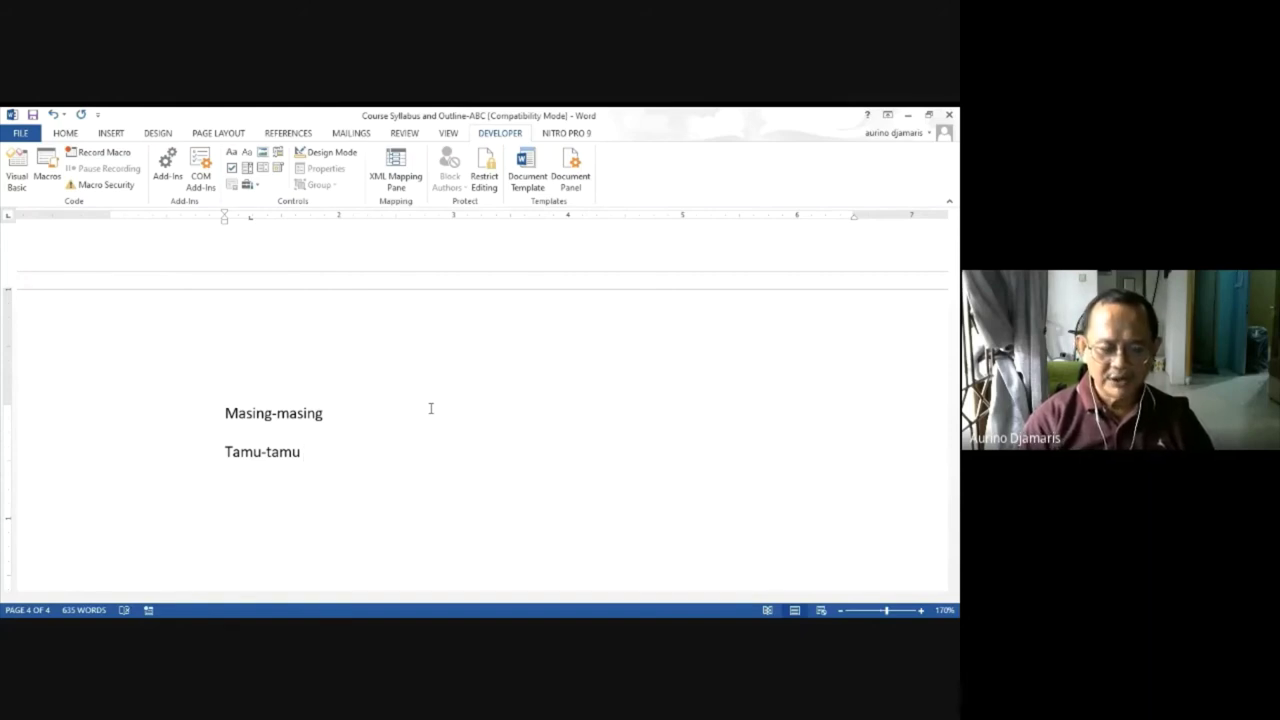
Continue the line after "Tamu-tamu" with "Masing-masing universitas" and start a new paragraph.
type(" Masing")
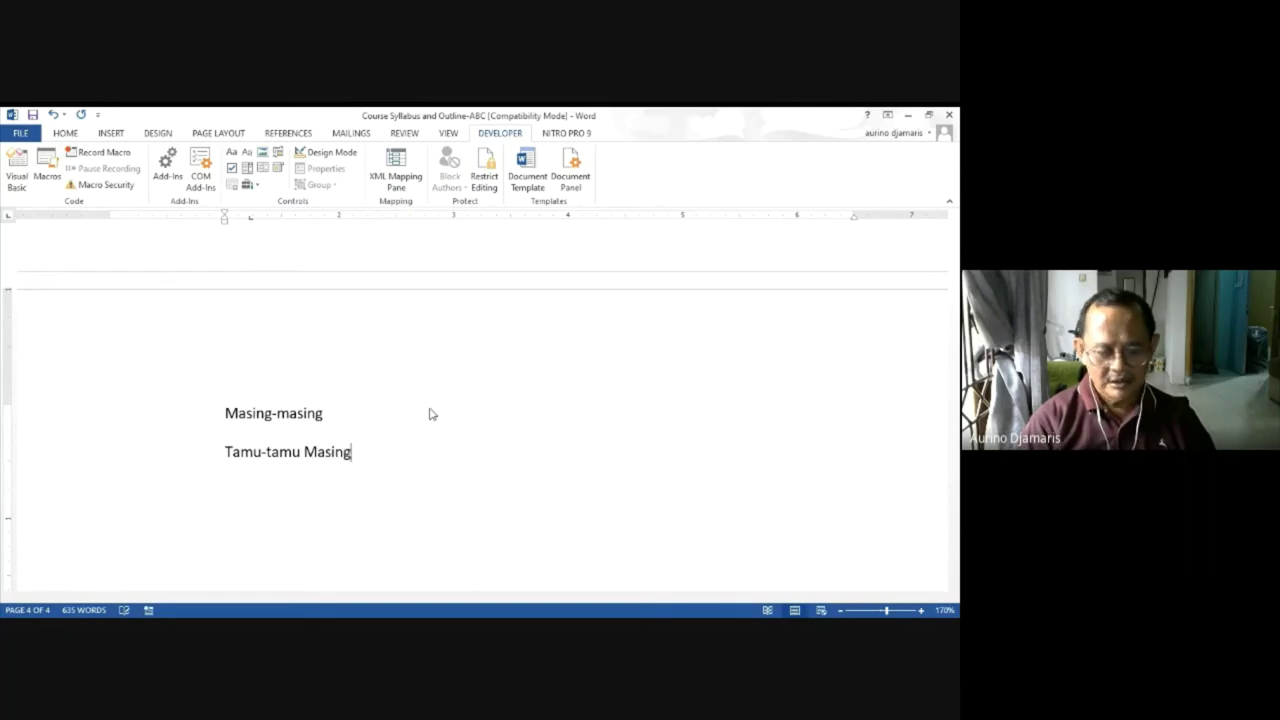
type("-masing")
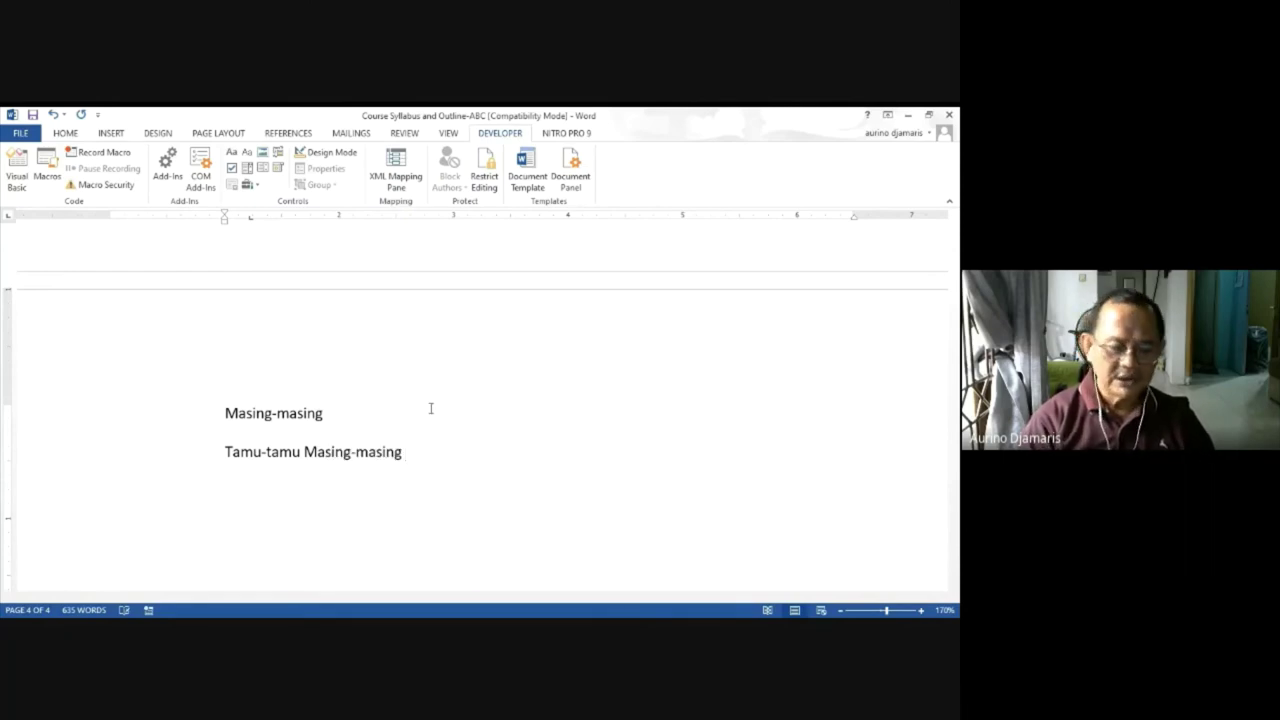
type("universita")
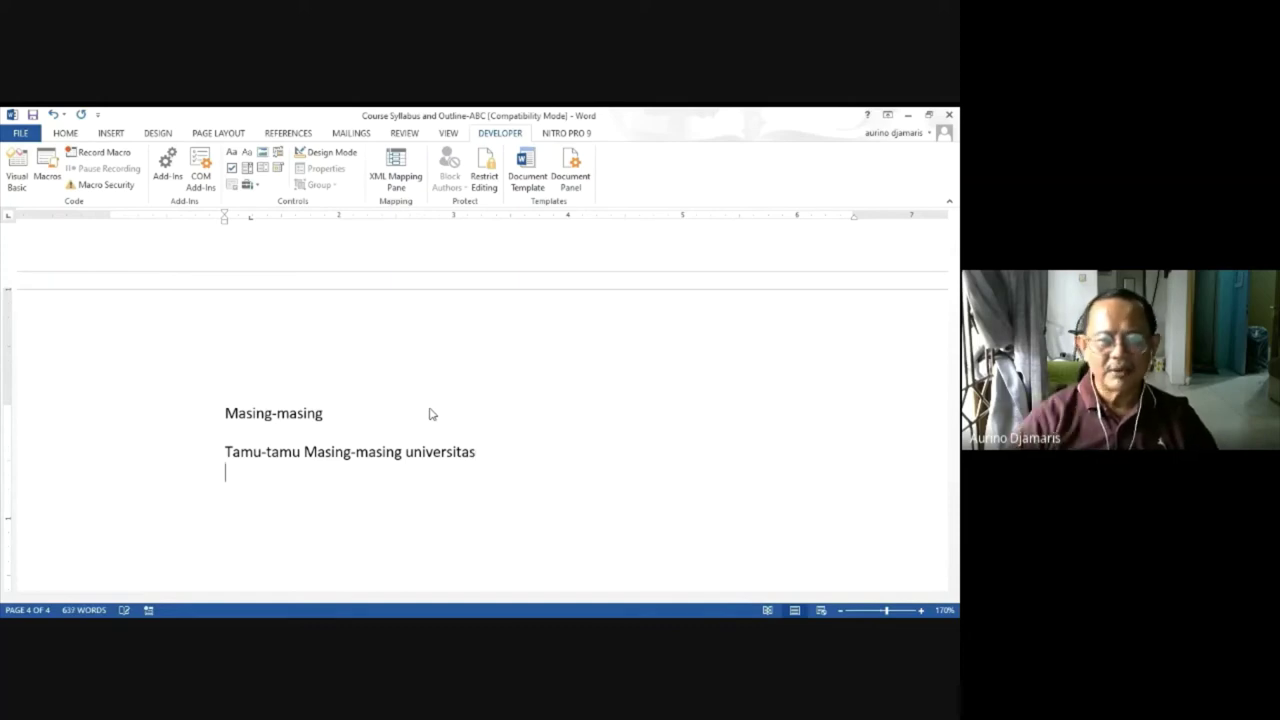
type("s")
key("Return")
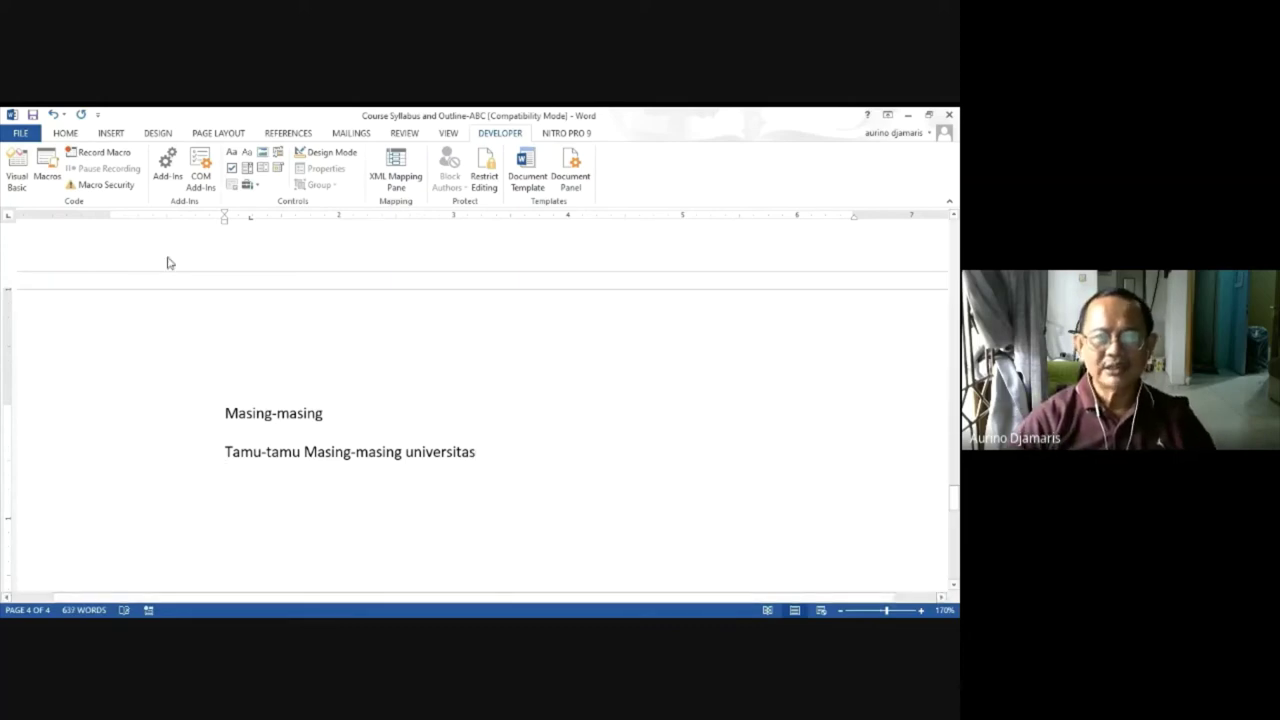
Find Macro1 in the macro list, run it and return to the document.
left_click(100, 152)
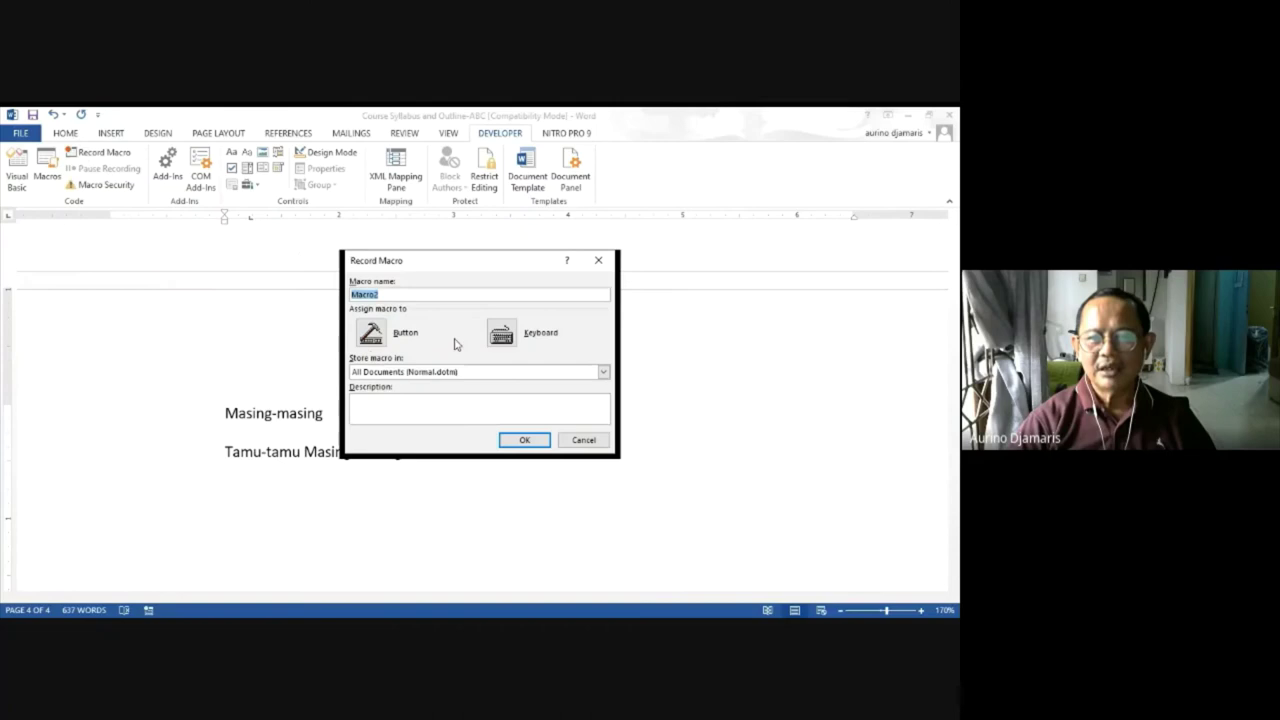
left_click(583, 440)
left_click(50, 162)
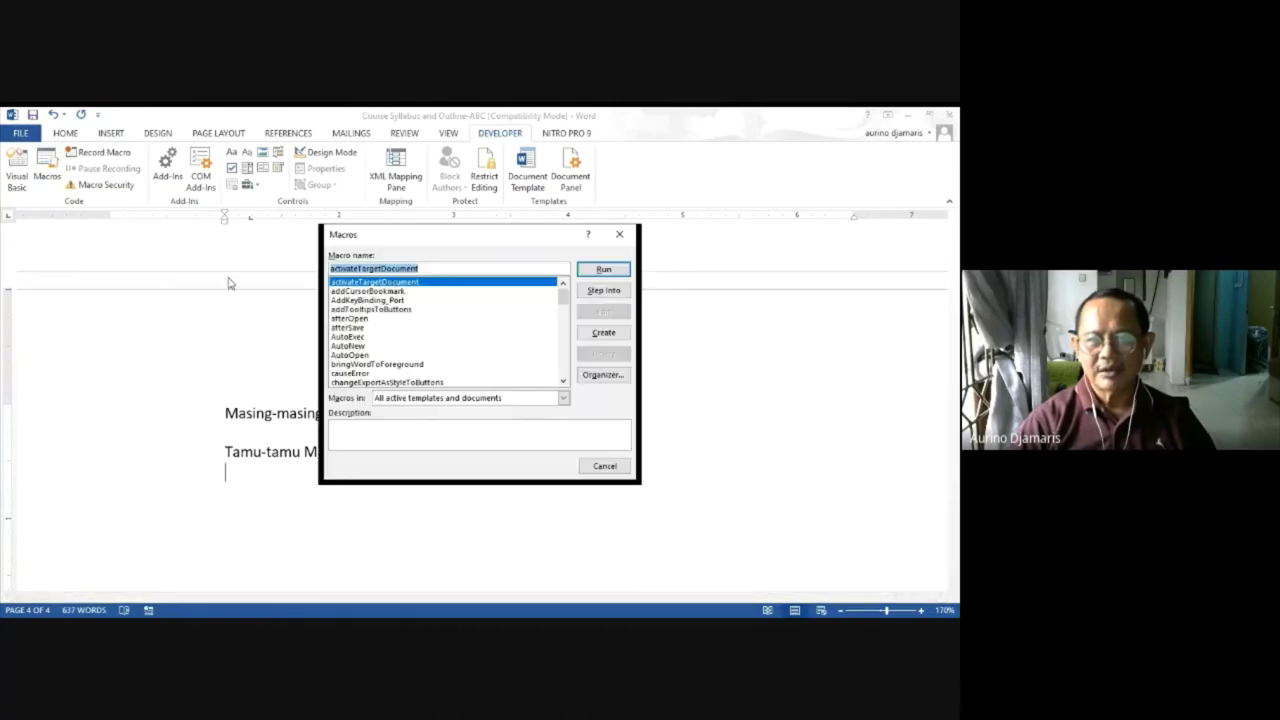
scroll(375, 325, "down", 3)
scroll(385, 330, "up", 10)
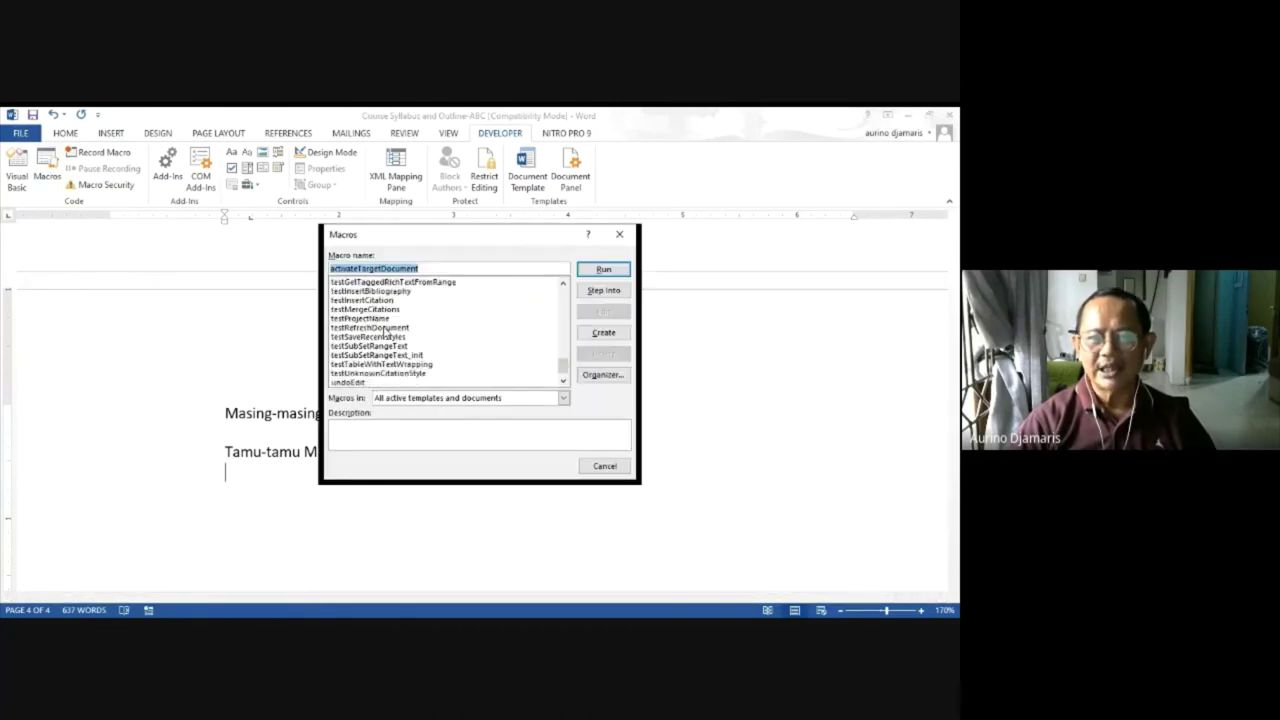
scroll(385, 332, "up", 1)
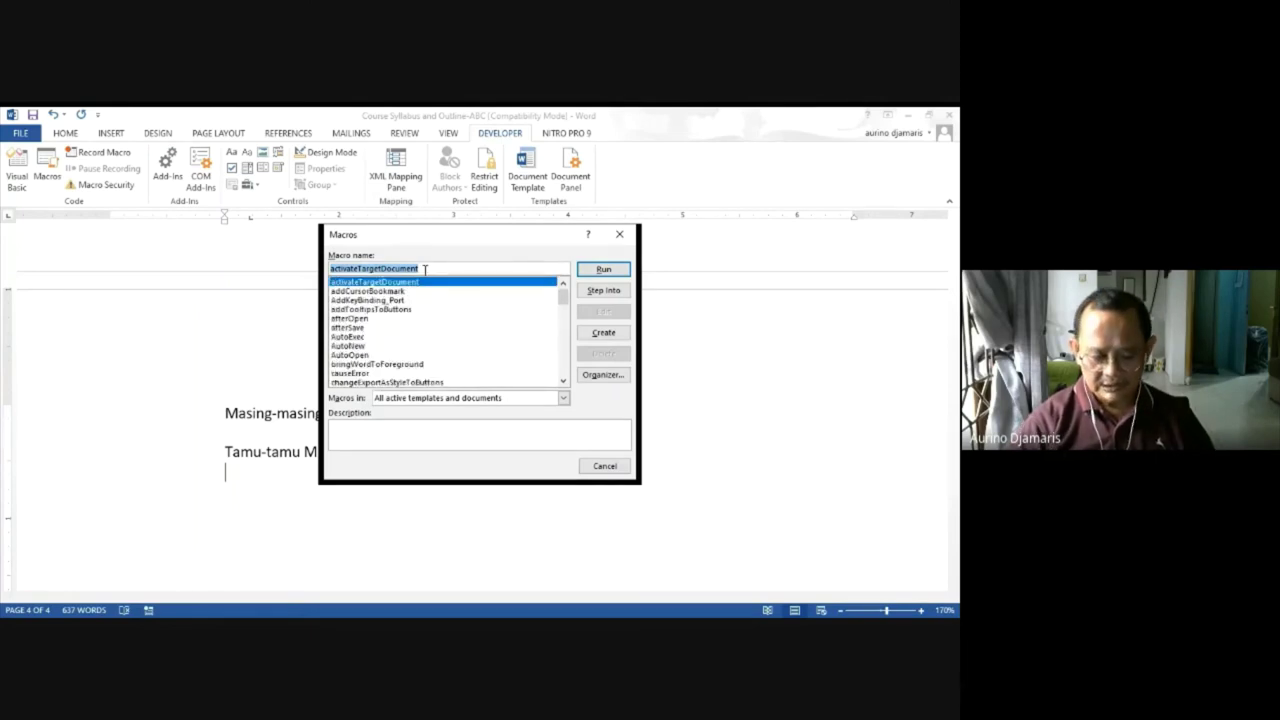
type("k")
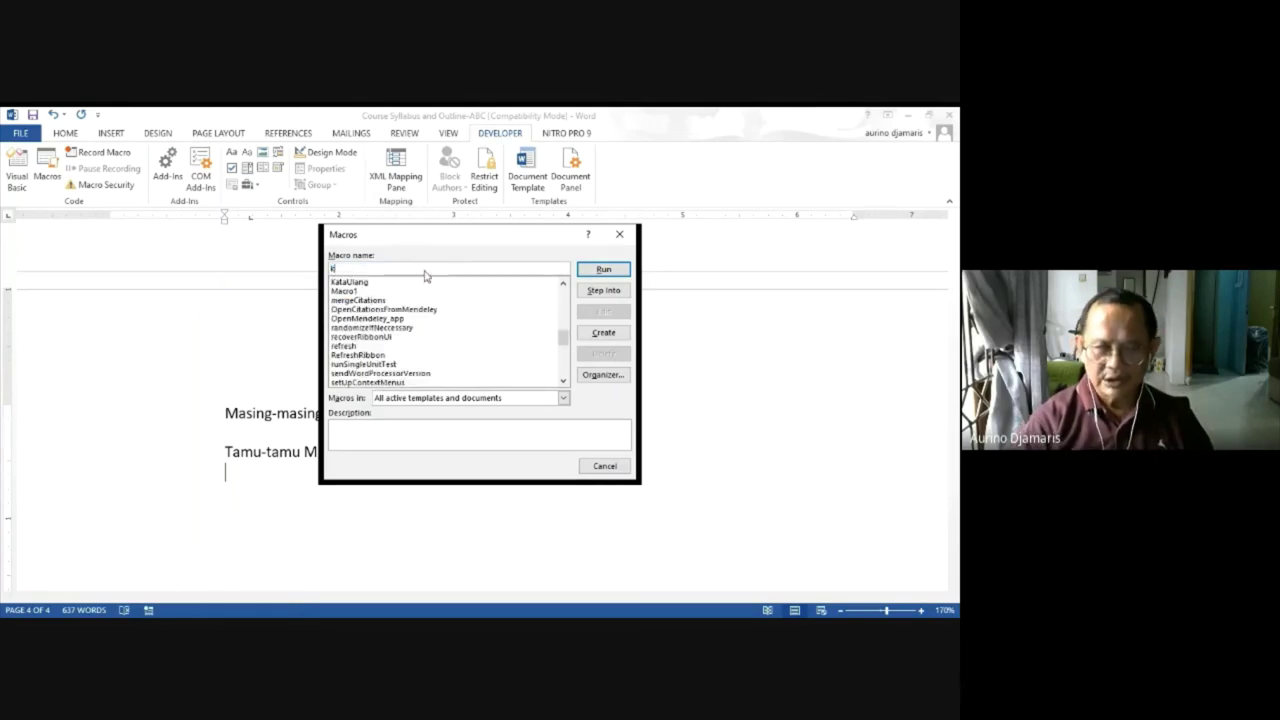
left_click(352, 282)
left_click(355, 291)
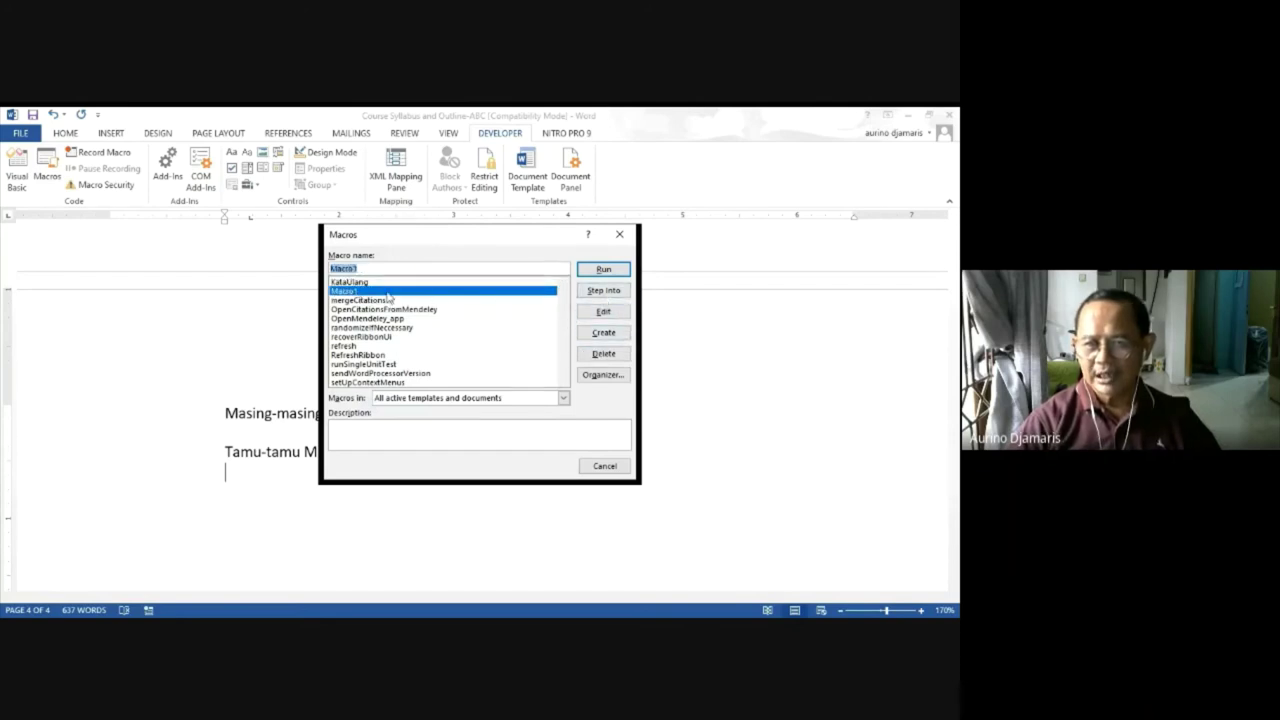
key("Return")
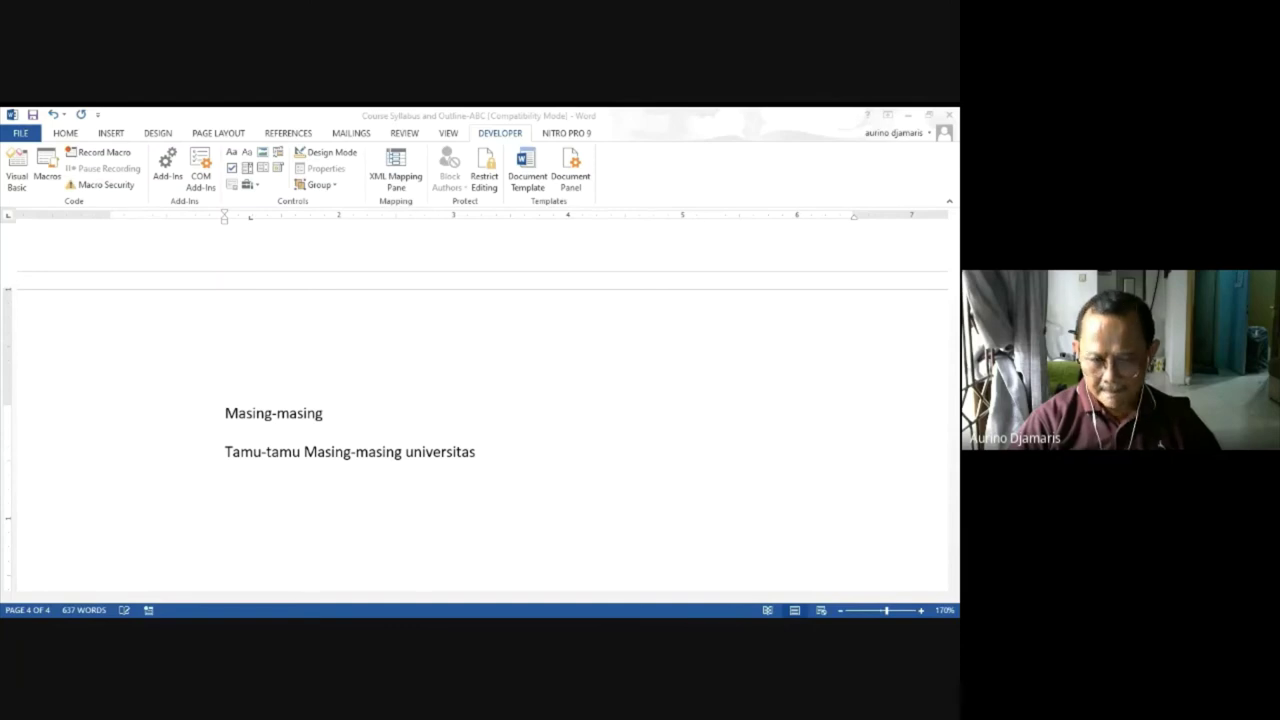
left_click(425, 476)
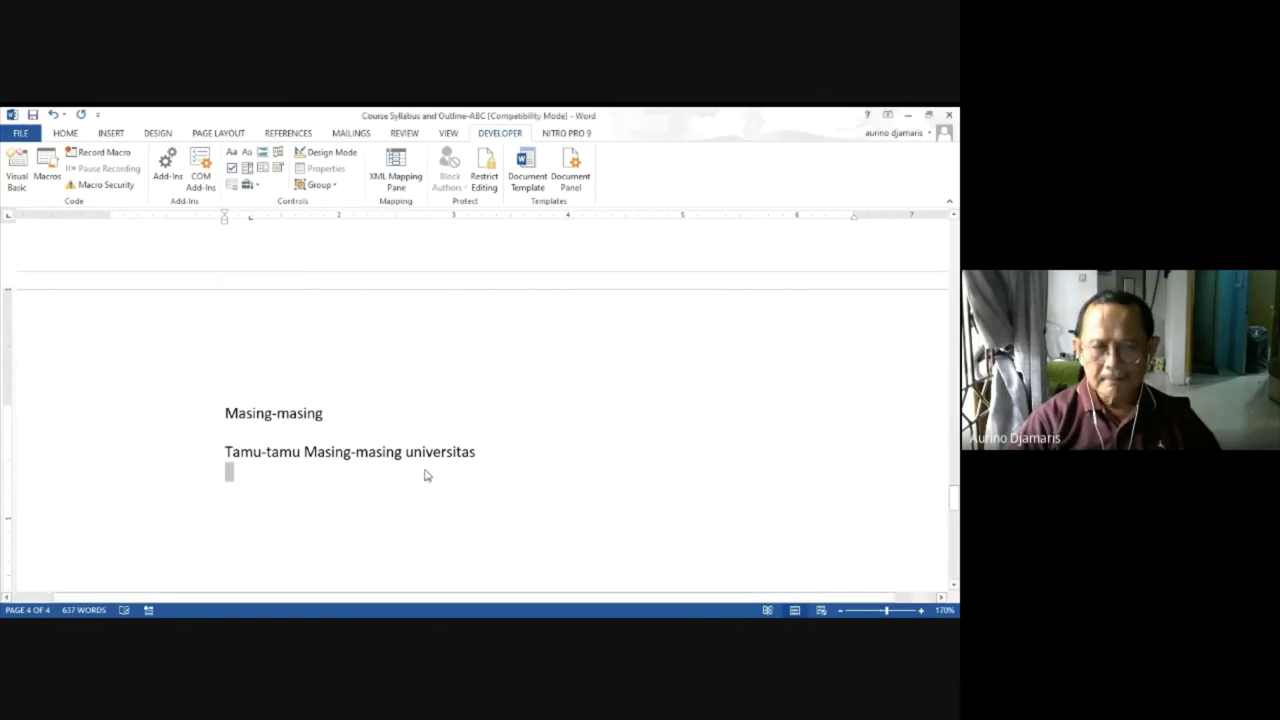
Delete Macro1, look through the remaining macros in the list and return to the document.
left_click(55, 157)
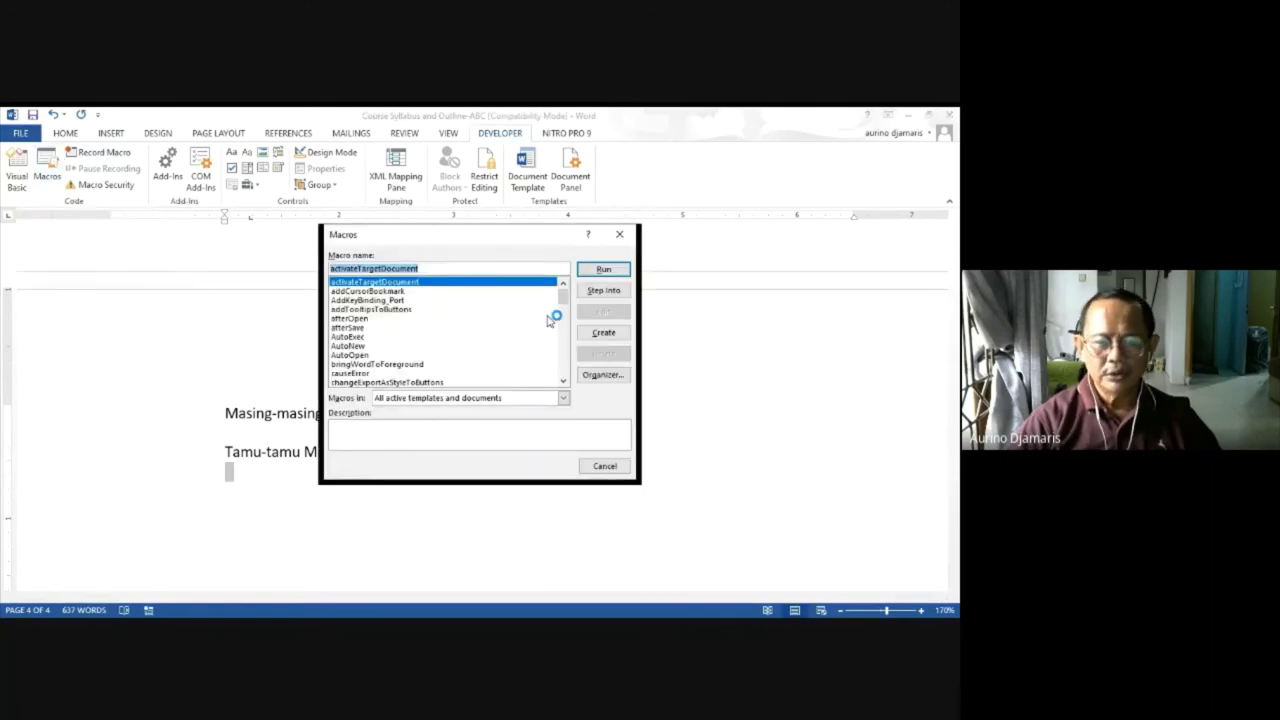
type("ma")
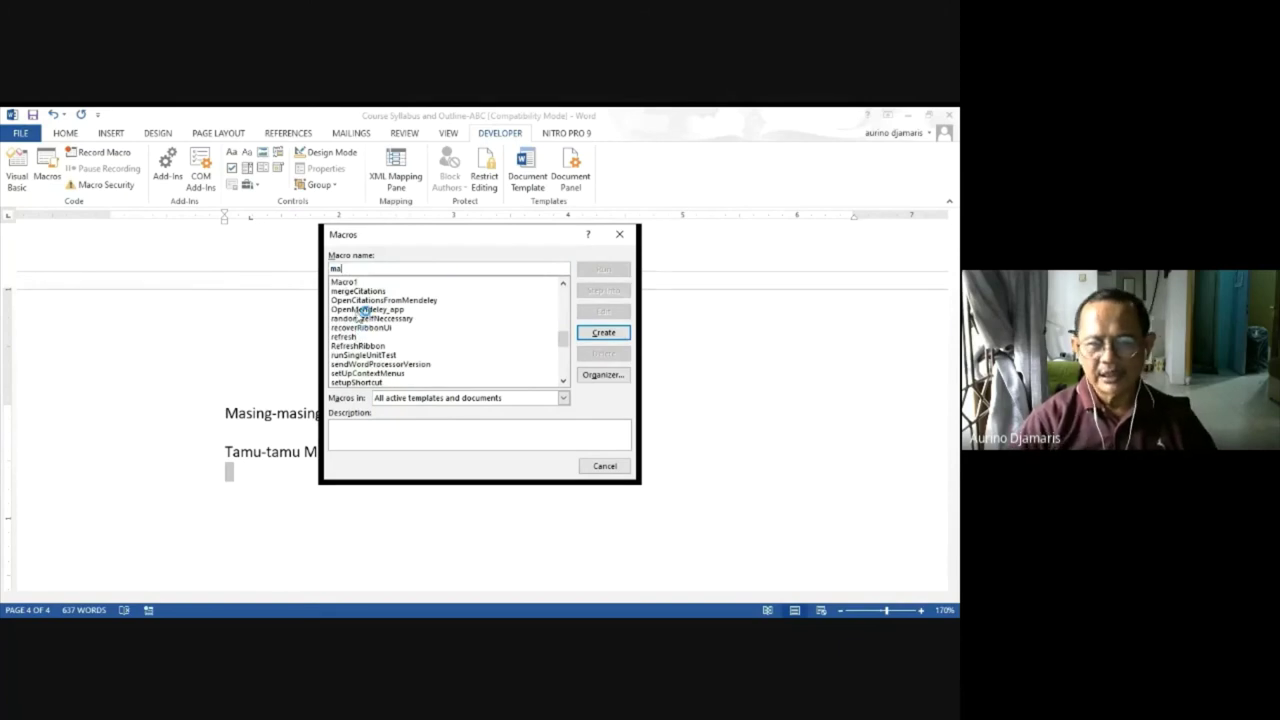
left_click(358, 283)
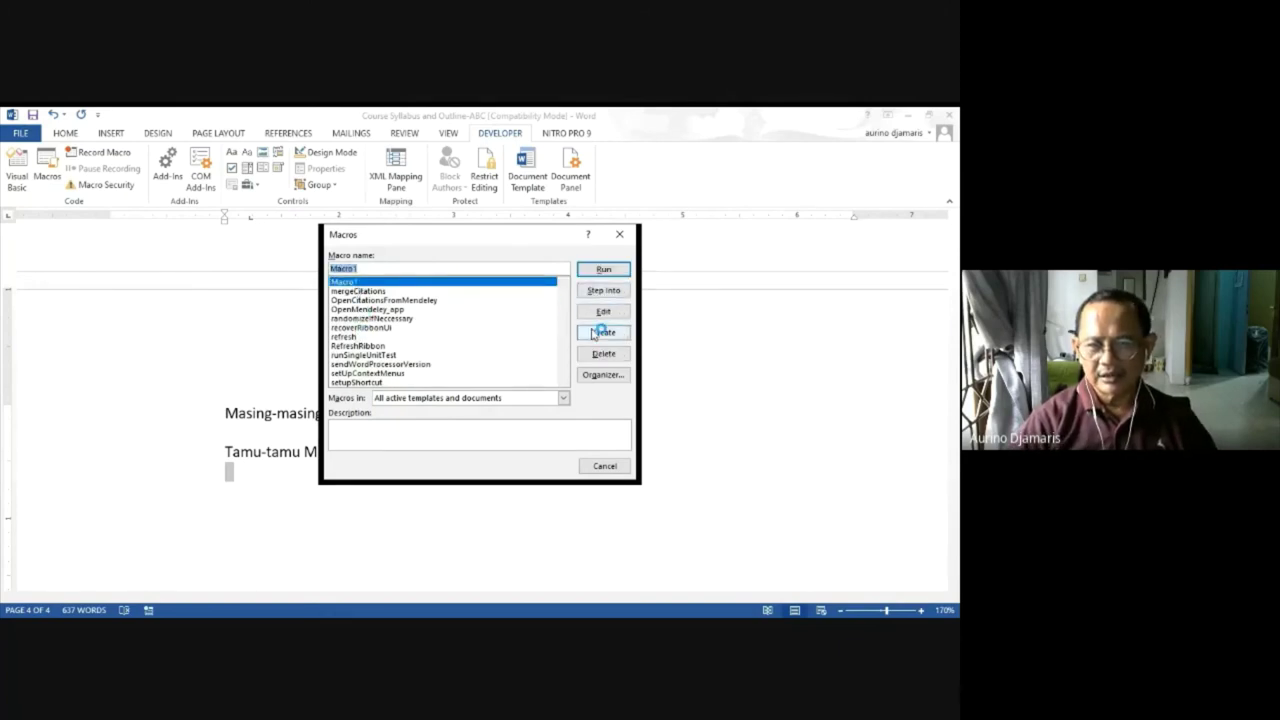
left_click(601, 357)
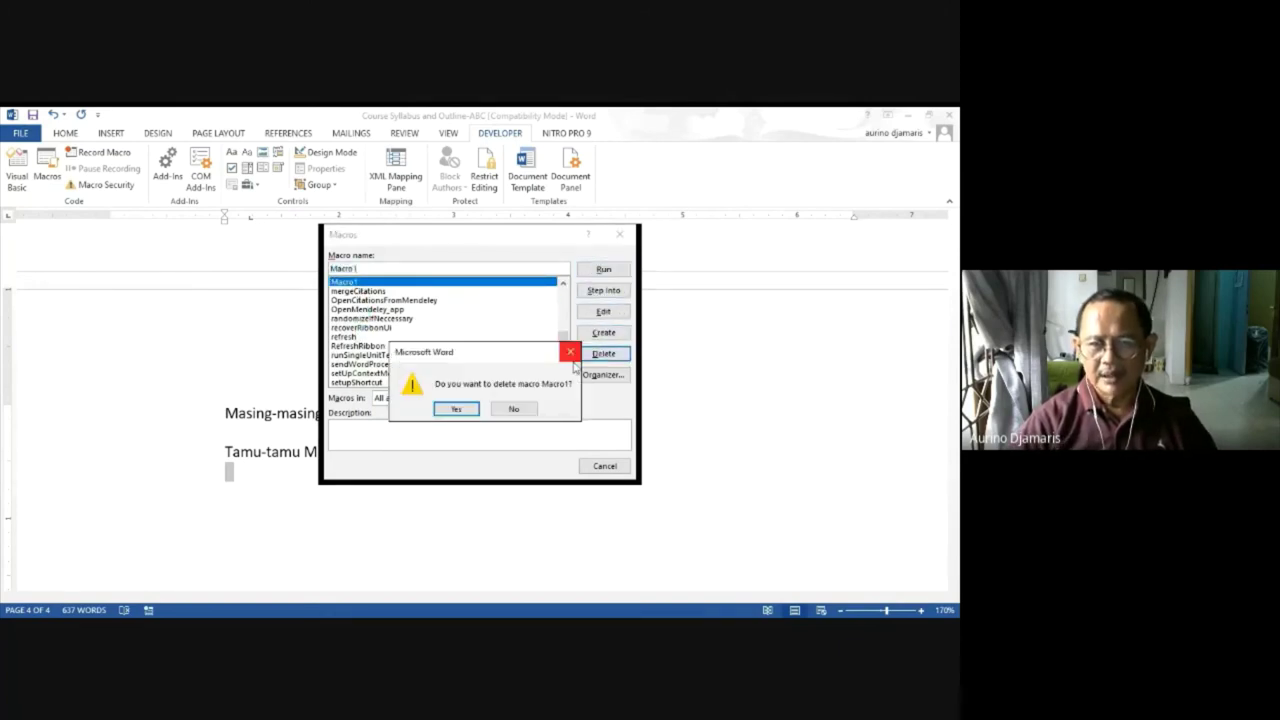
left_click(457, 409)
scroll(400, 345, "up", 5)
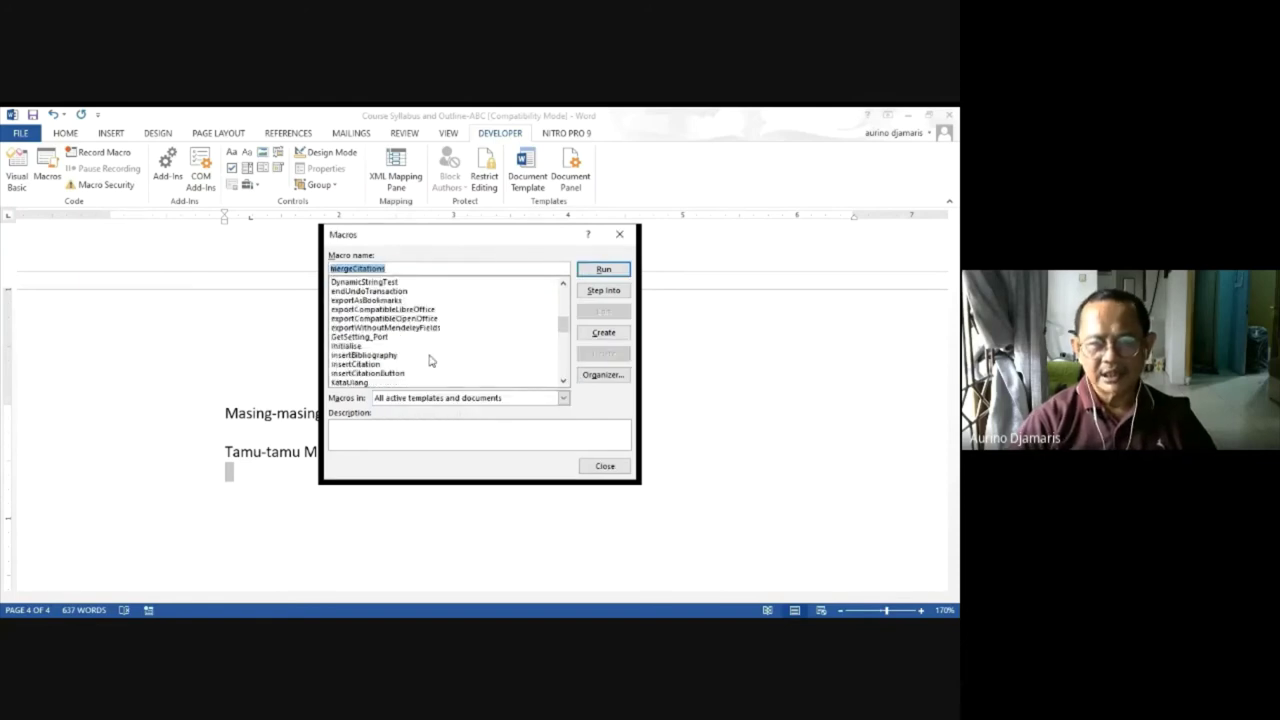
scroll(385, 362, "down", 3)
scroll(383, 365, "down", 5)
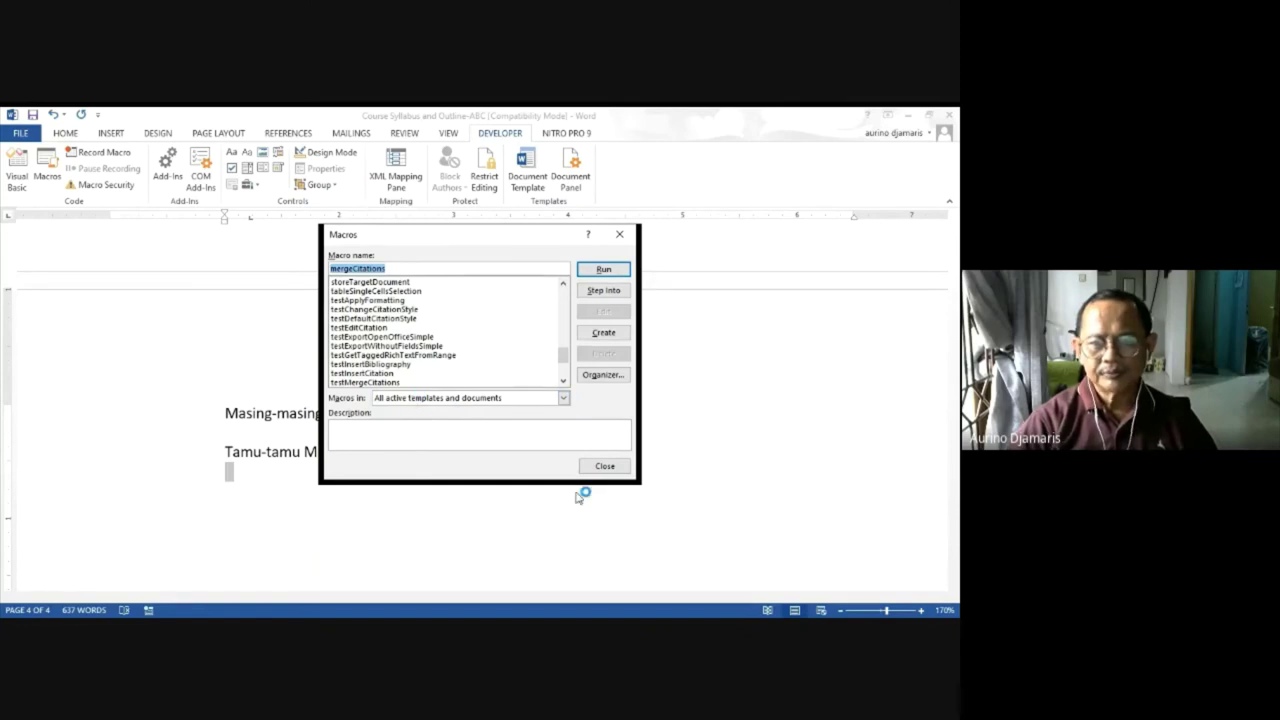
left_click(607, 466)
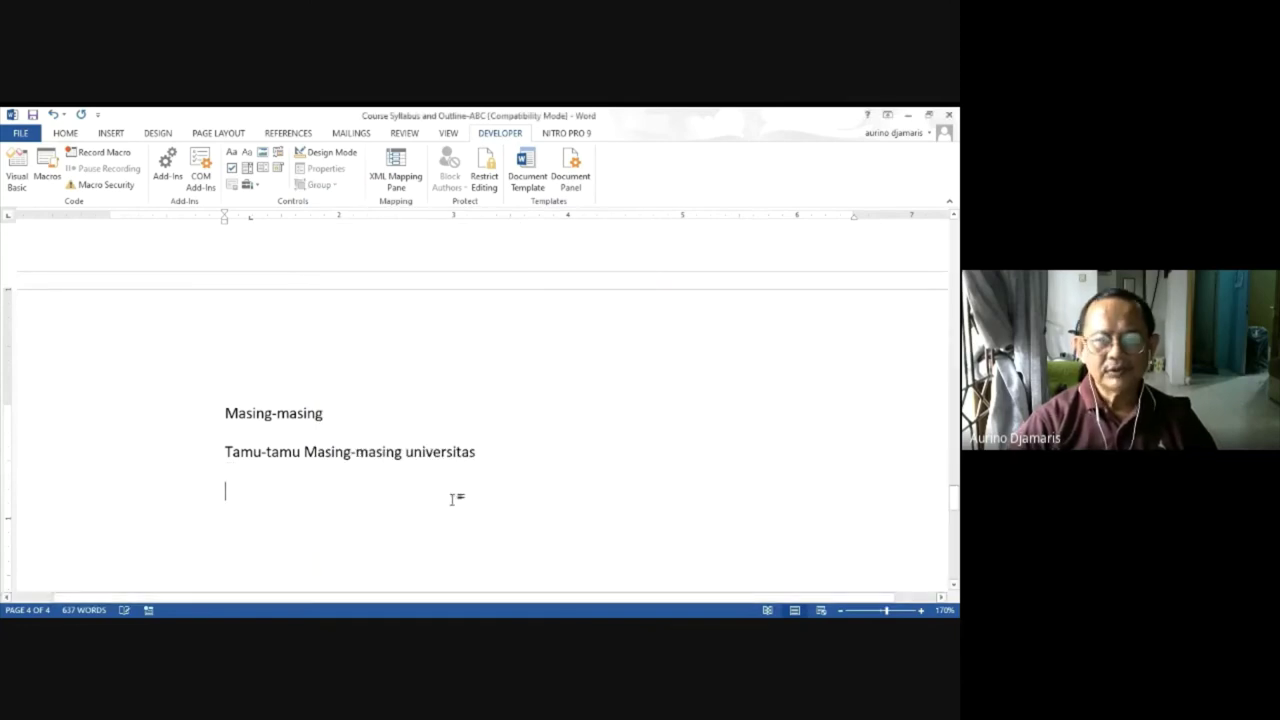
left_click(511, 412)
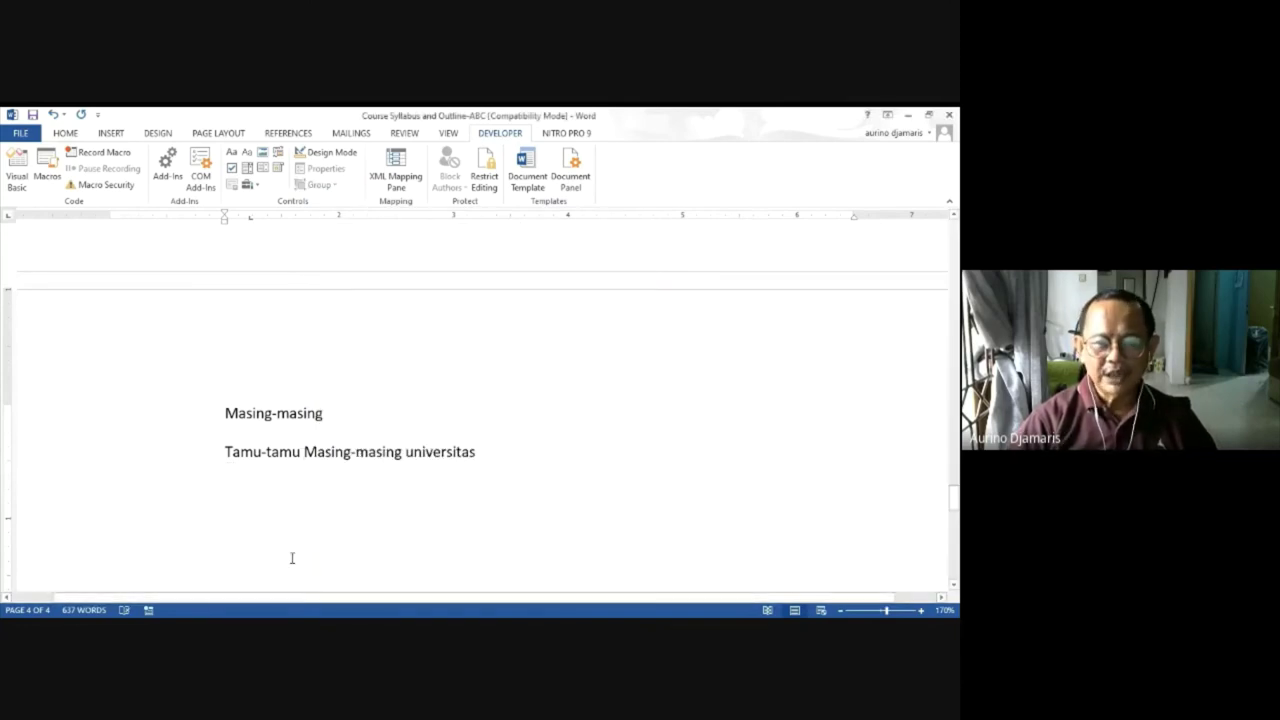
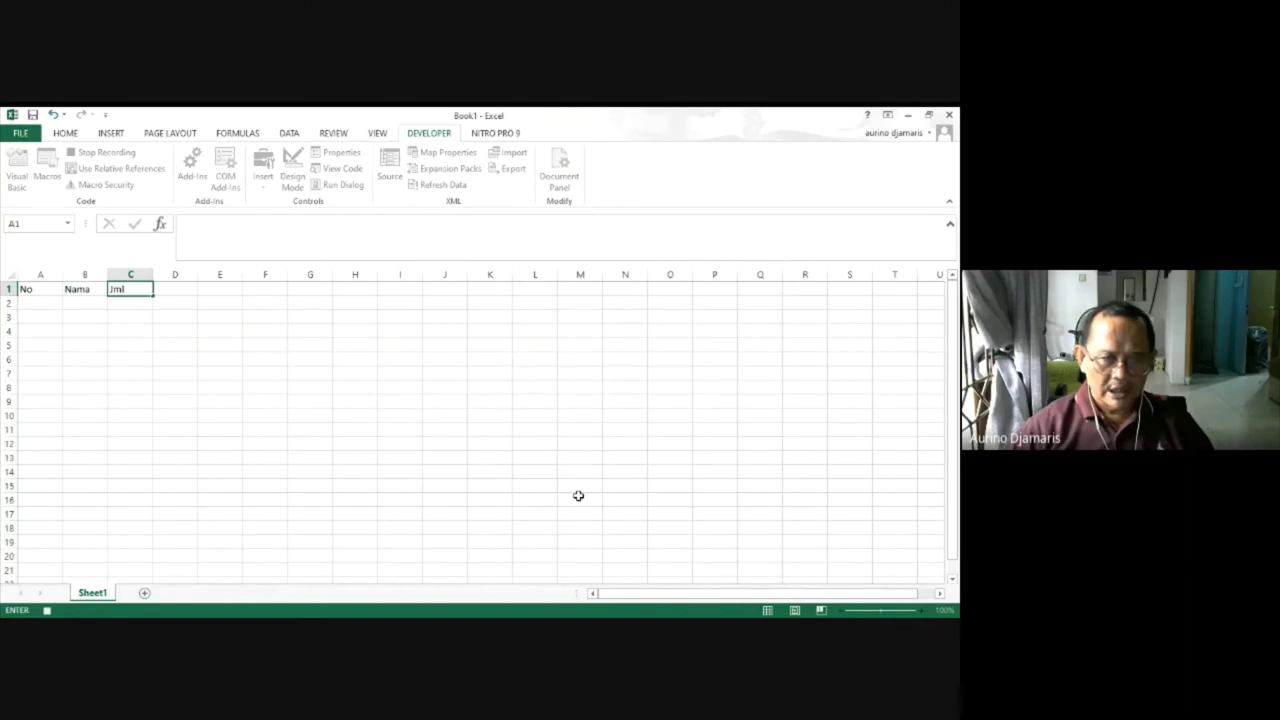
Complete the header row with "Harga" in D1 and "Jumlah Beli" in E1.
key("Tab")
type("Harga")
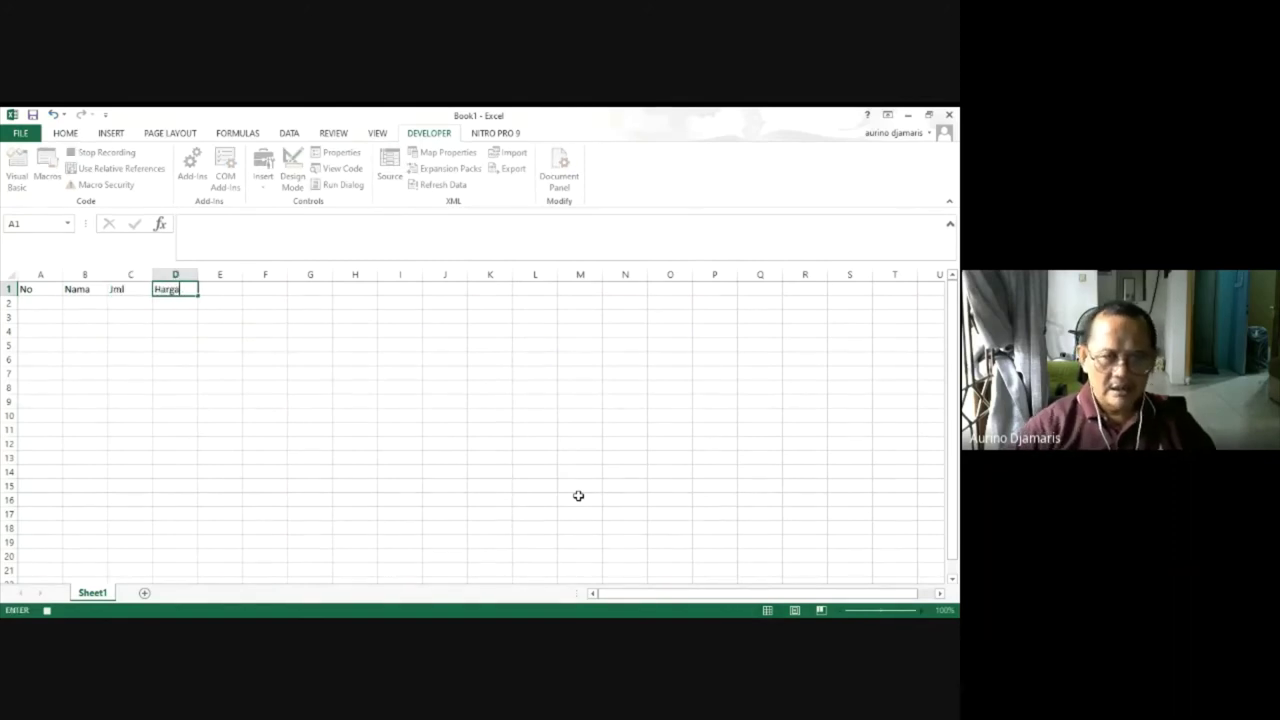
key("Tab")
type("Jumlah")
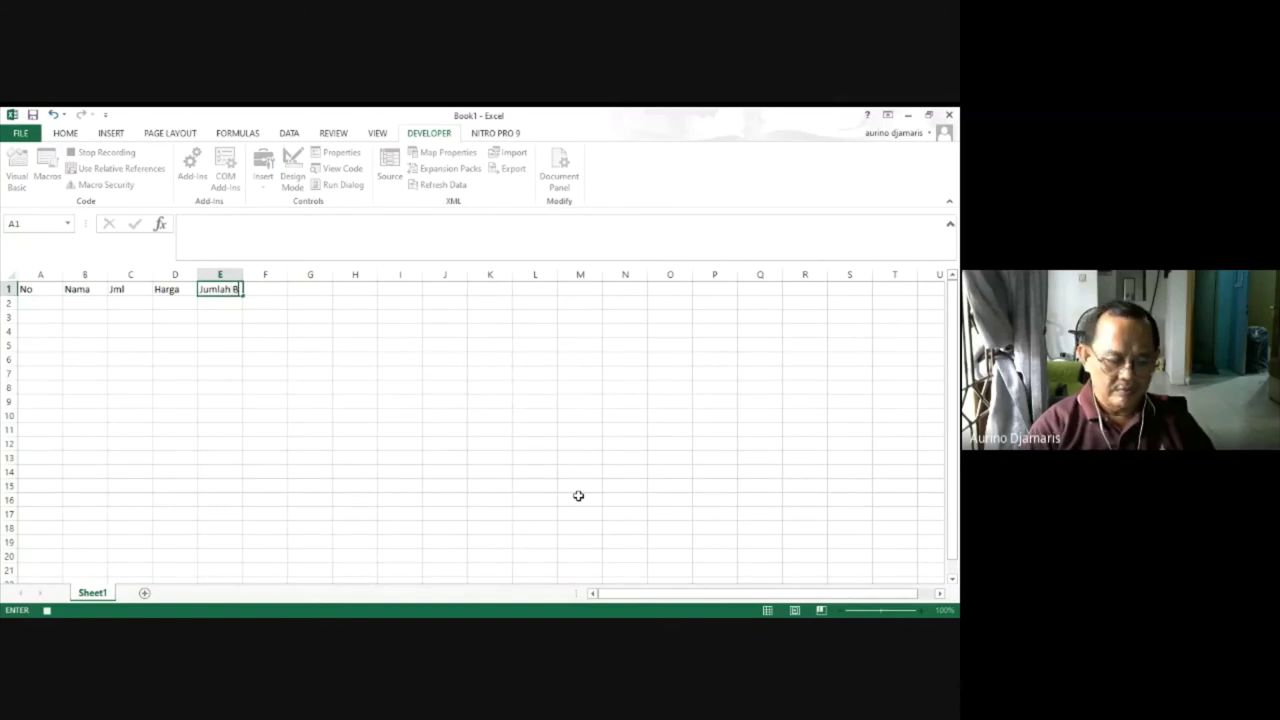
type(" Beli")
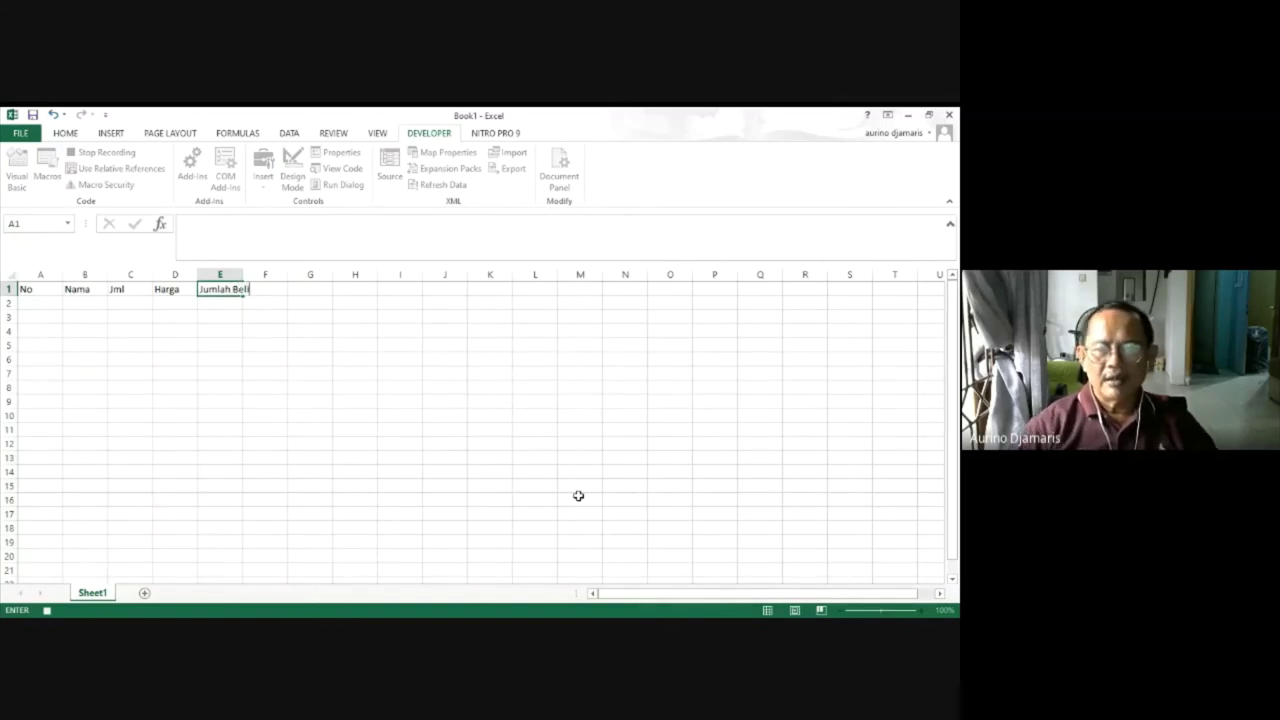
key("Return")
Enter 1 in A2 and fill it down to A13 as a series running from 1 to 12.
type("1")
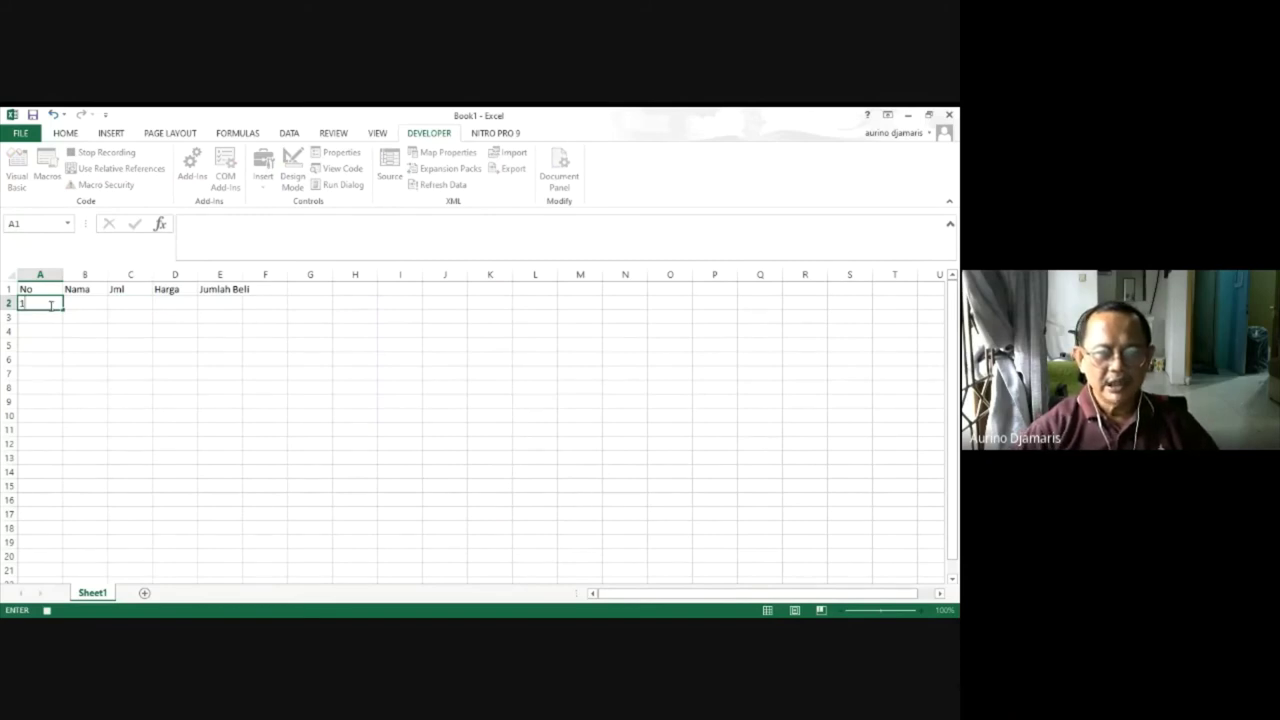
left_click_drag(64, 308, 49, 462)
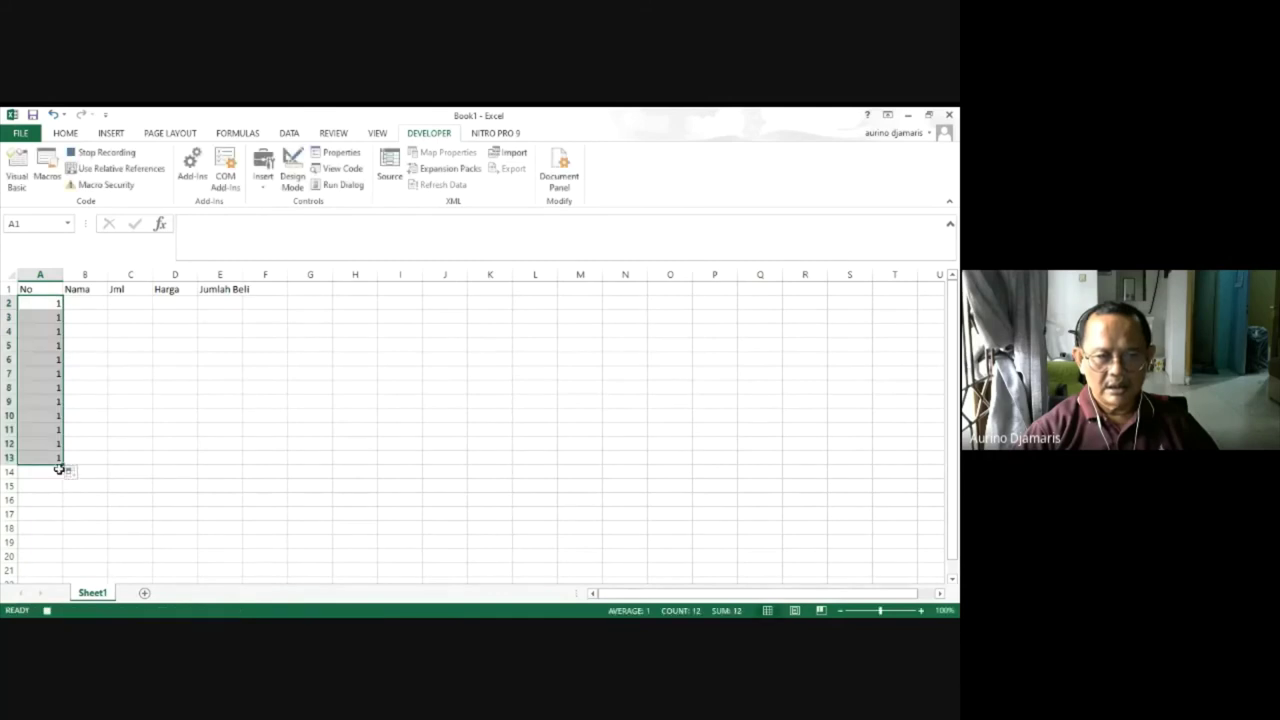
left_click(72, 473)
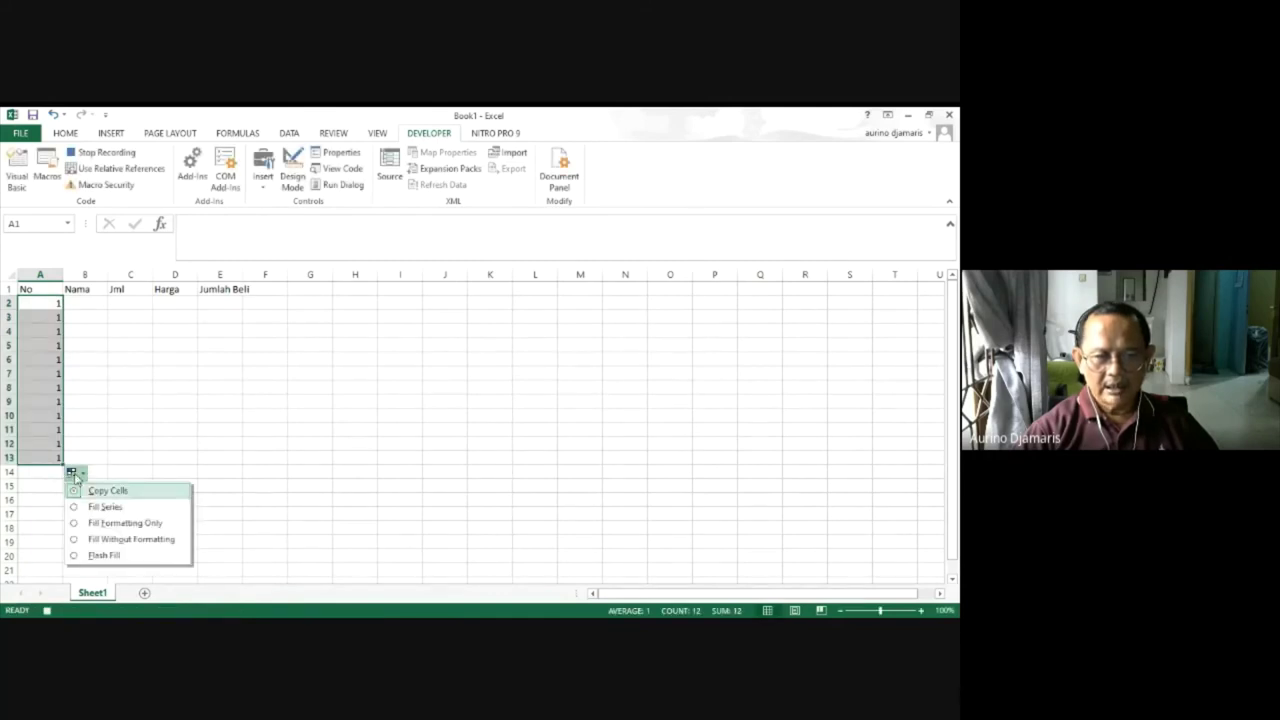
left_click(92, 508)
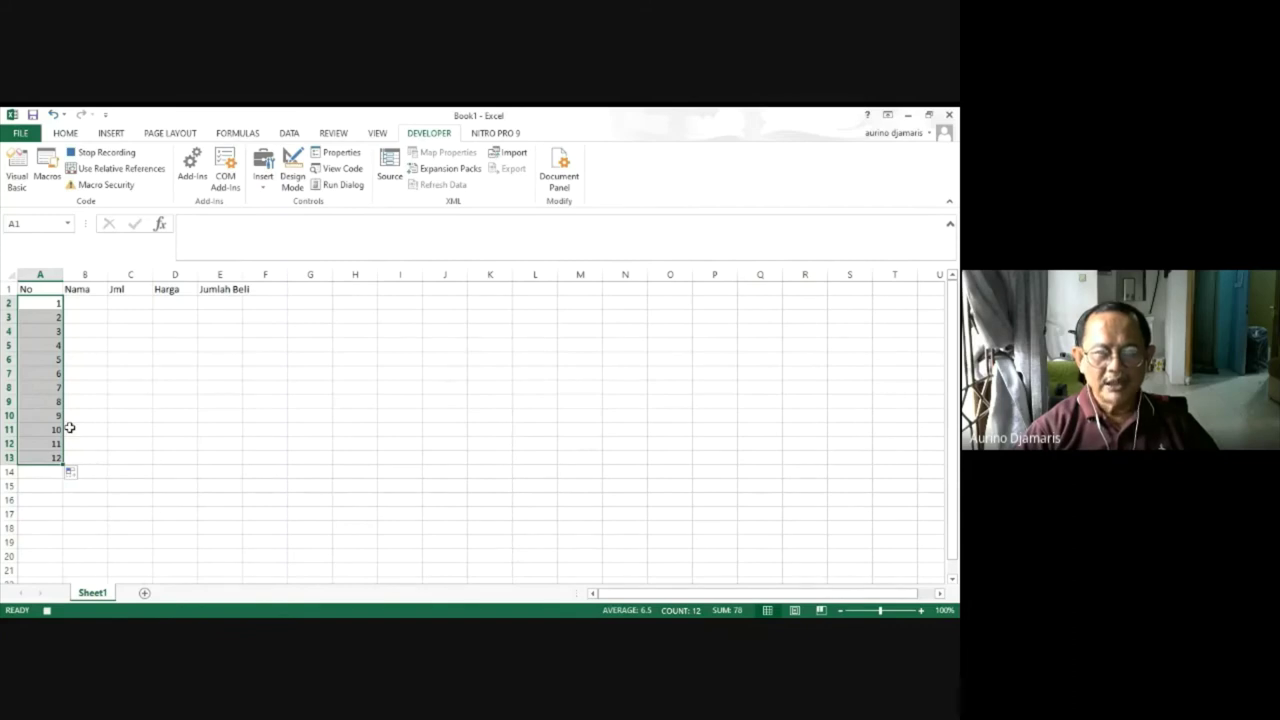
Open the custom number formats for A2:A13 and pick the #,##0.00_);(#,##0.00) code as a starting point.
left_click(72, 134)
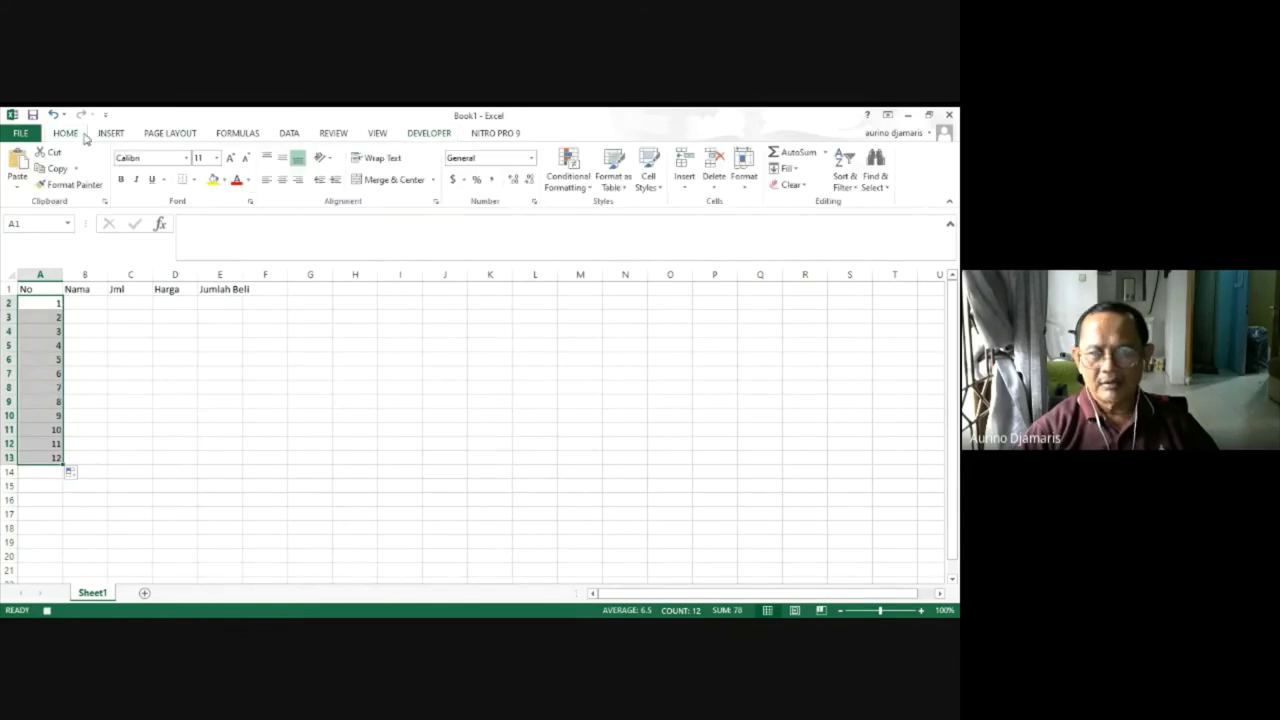
left_click(531, 158)
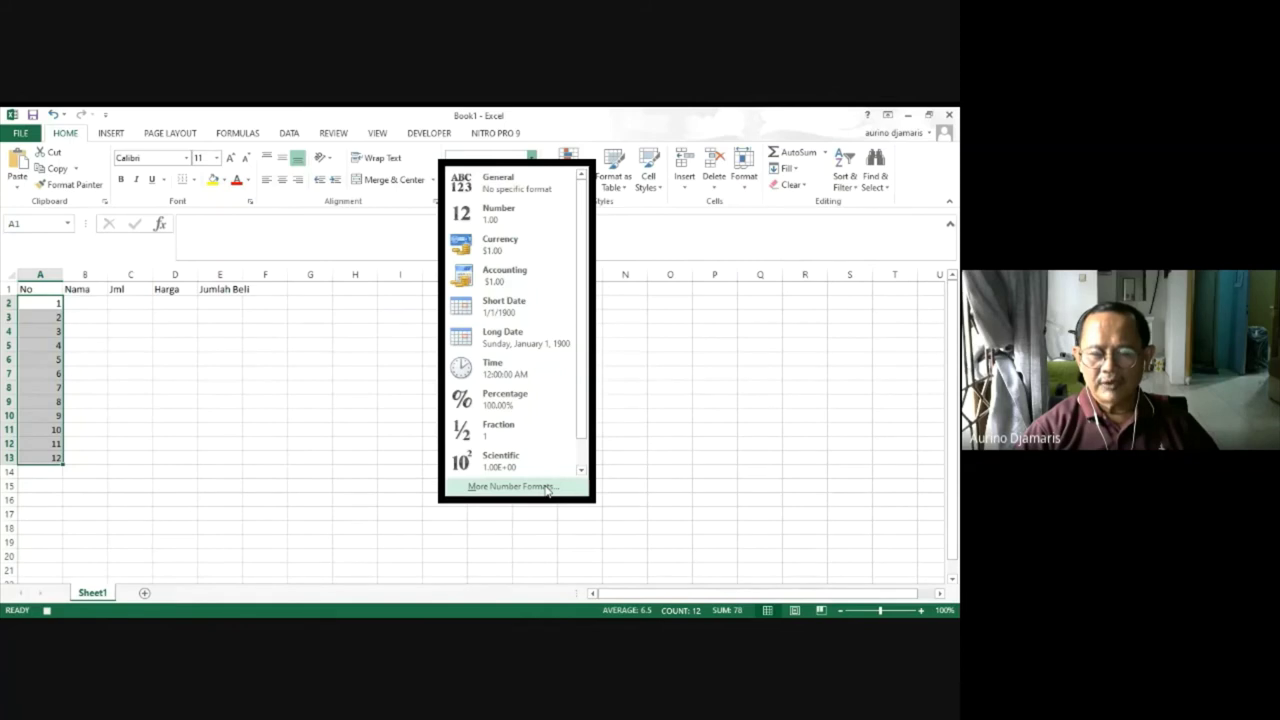
left_click(510, 486)
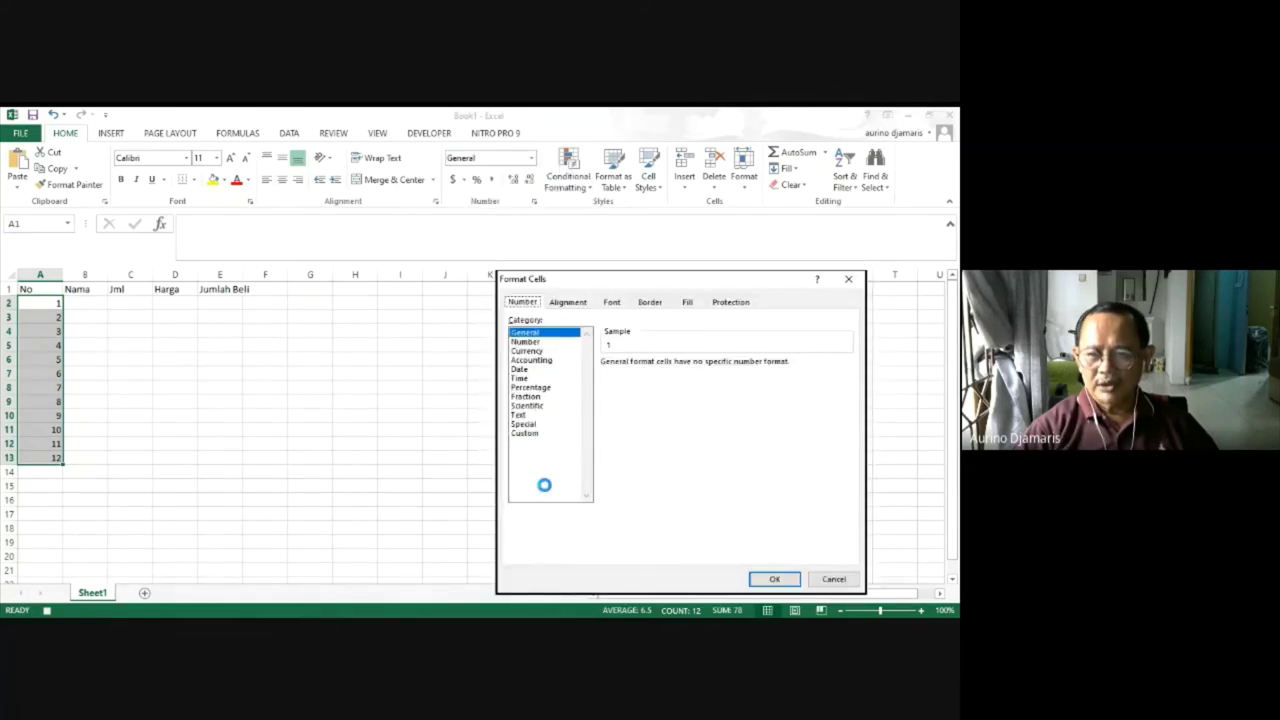
left_click(544, 485)
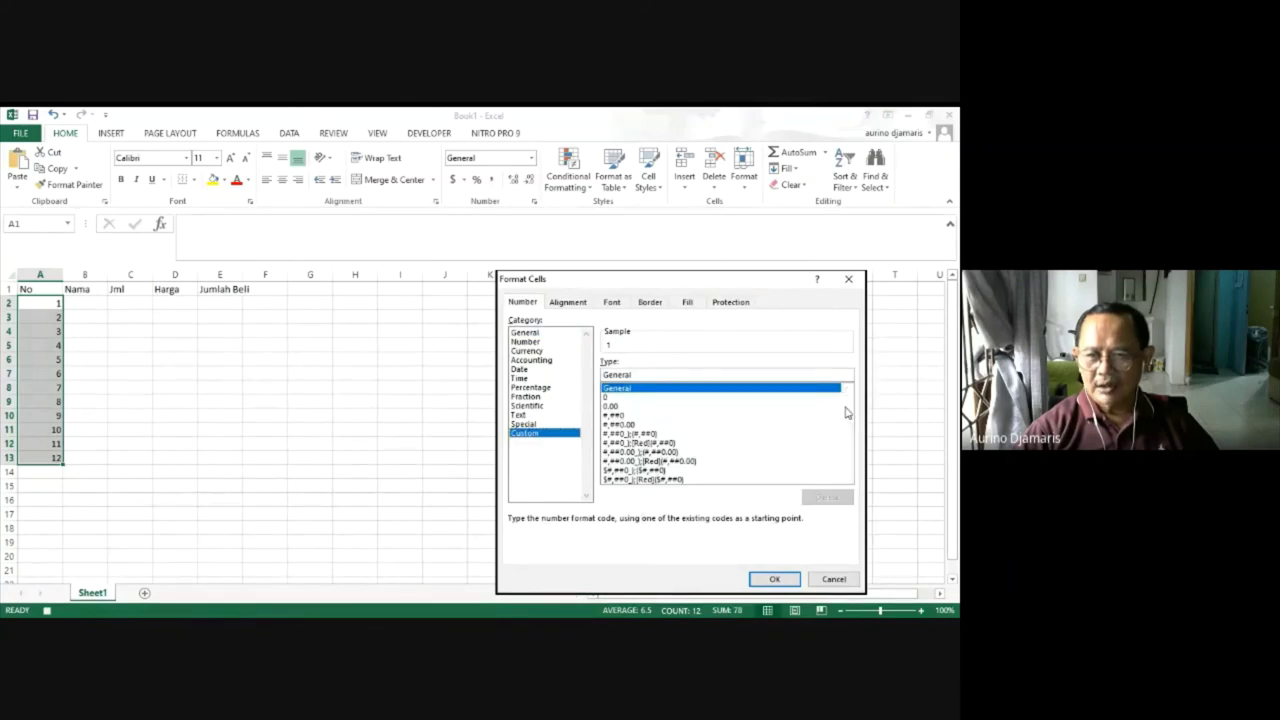
scroll(845, 412, "down", 9)
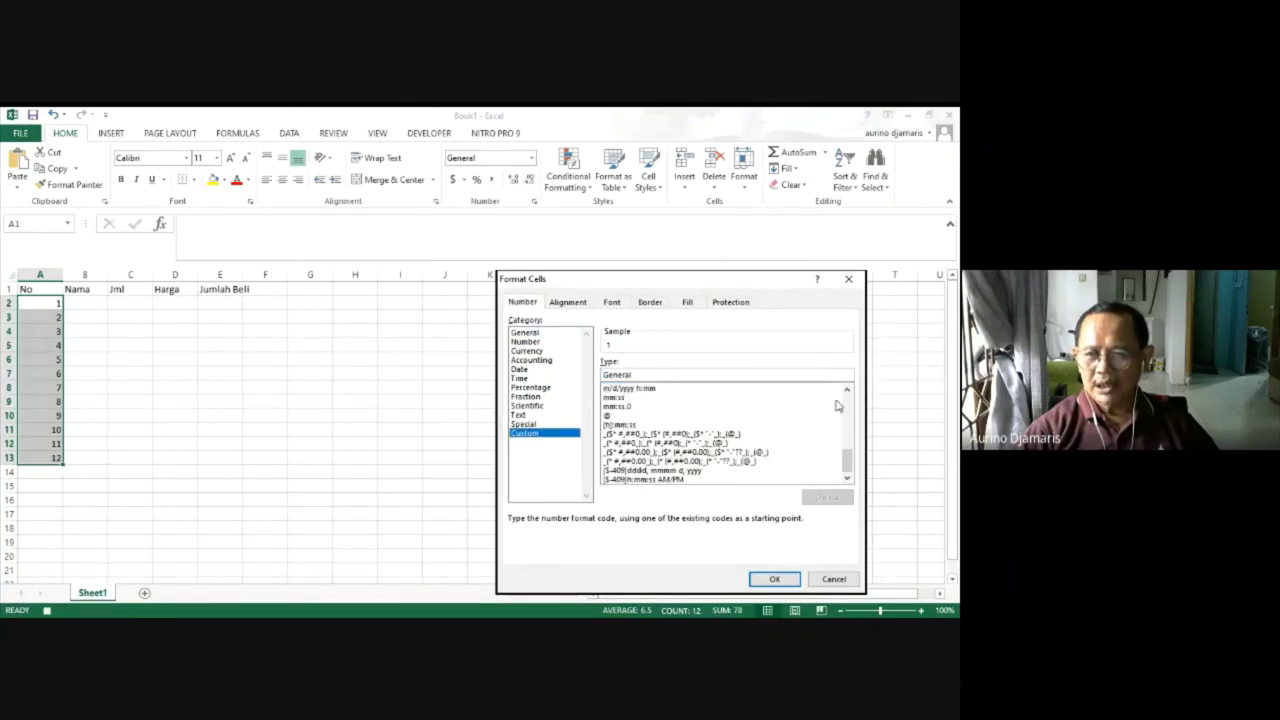
scroll(843, 410, "up", 3)
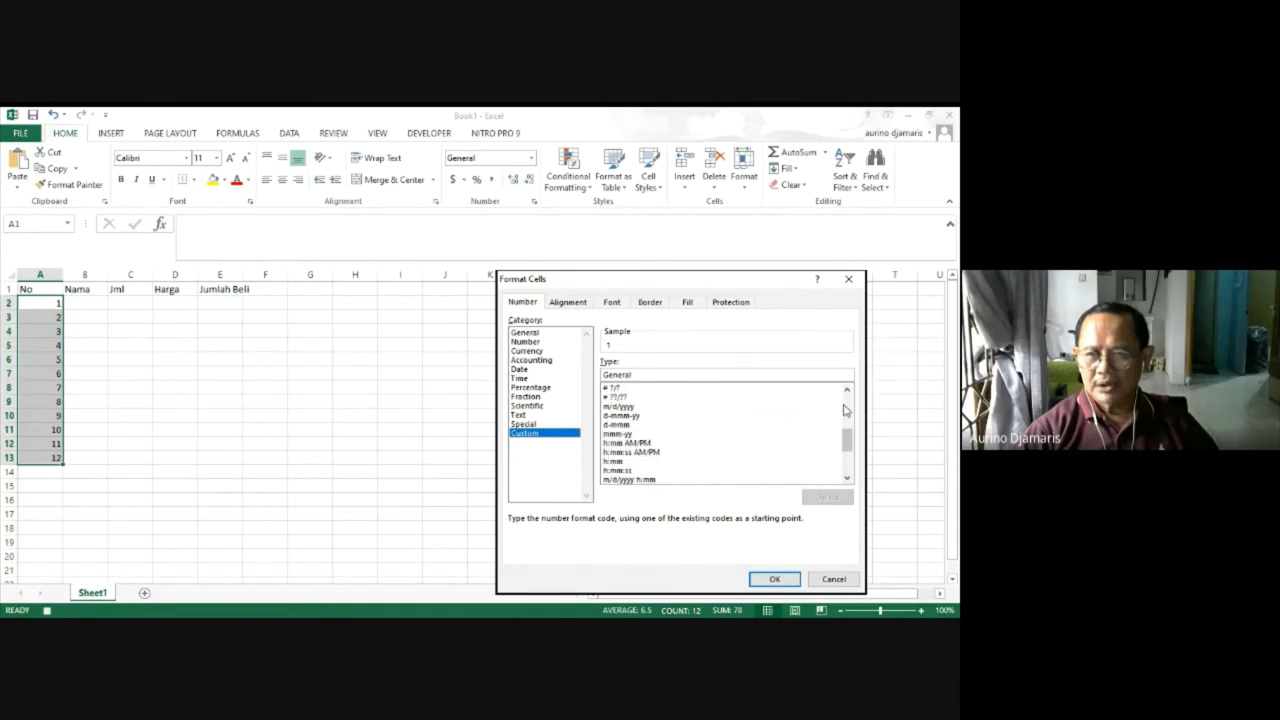
scroll(845, 410, "down", 3)
scroll(840, 444, "up", 3)
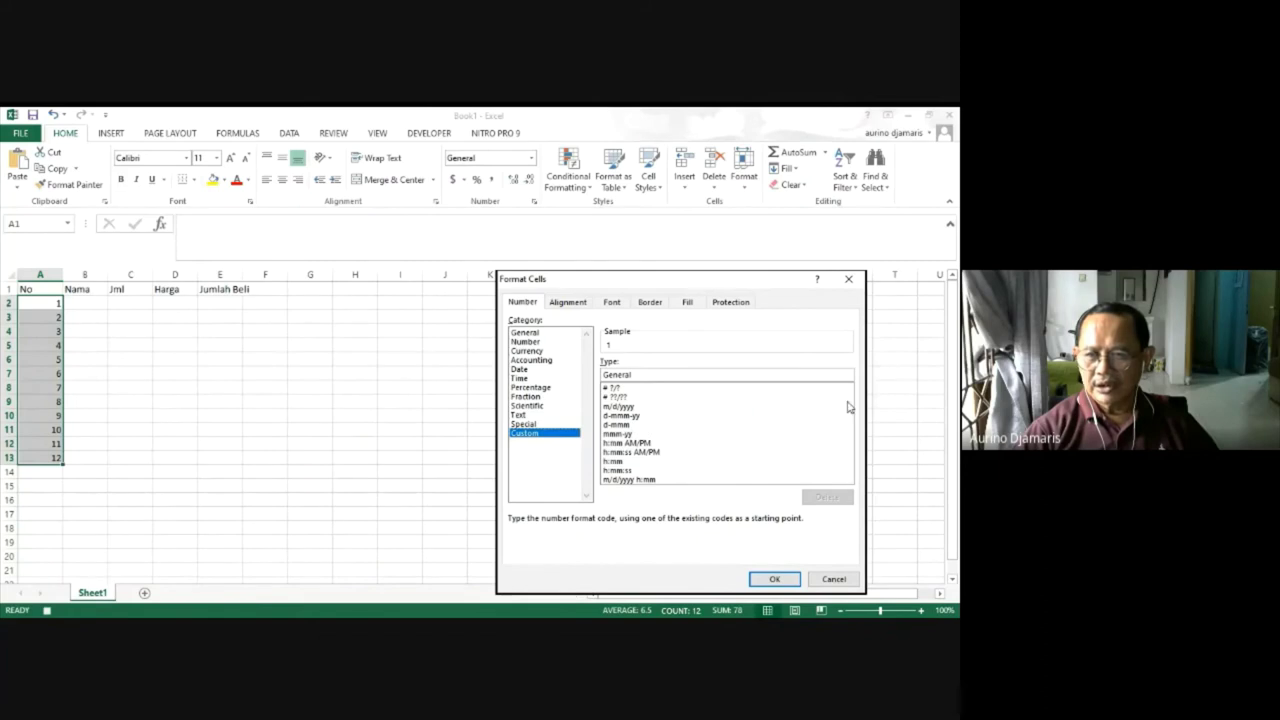
scroll(849, 406, "up", 3)
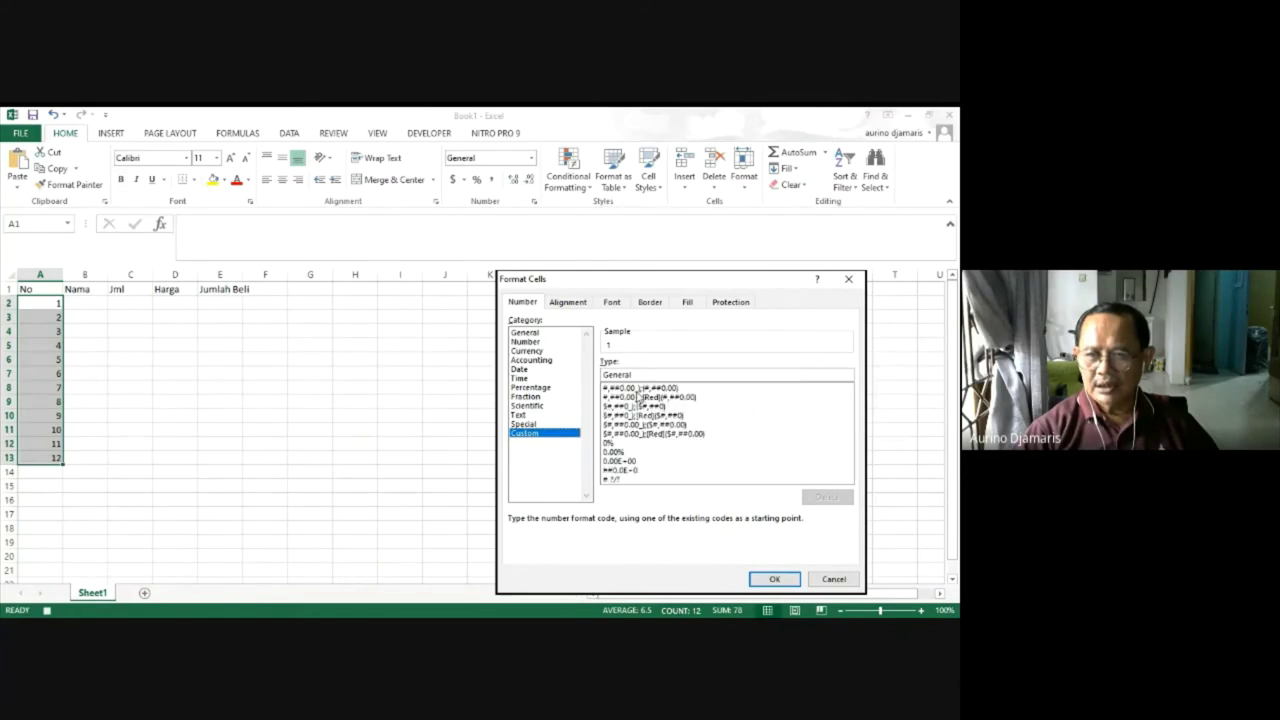
left_click(640, 388)
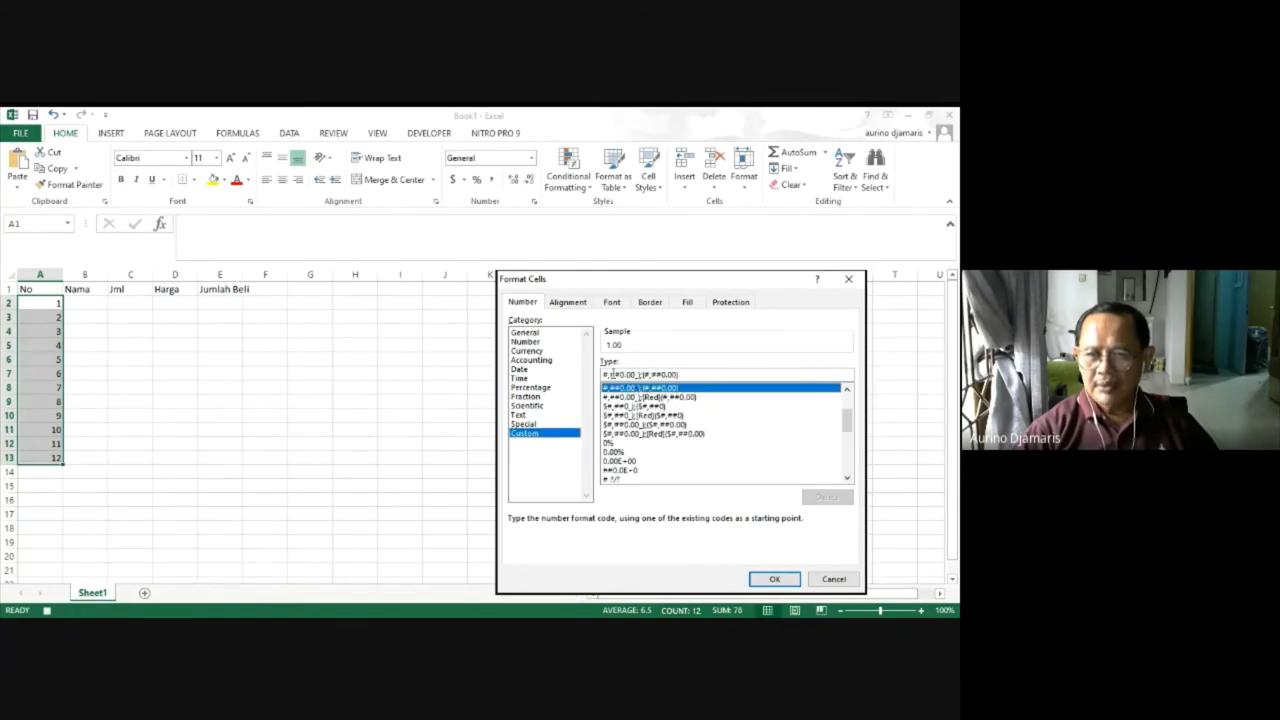
Change the custom format code to 000# and apply it to the numbers in A2:A13.
left_click(611, 374)
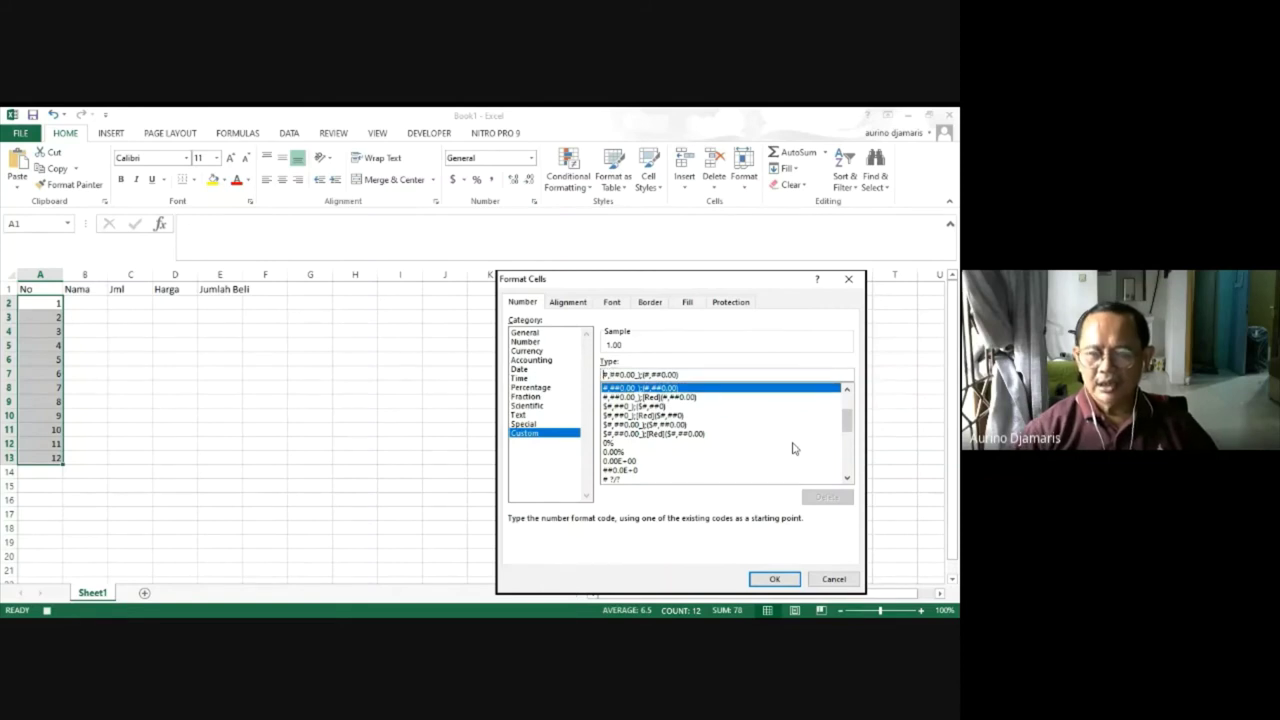
type("000")
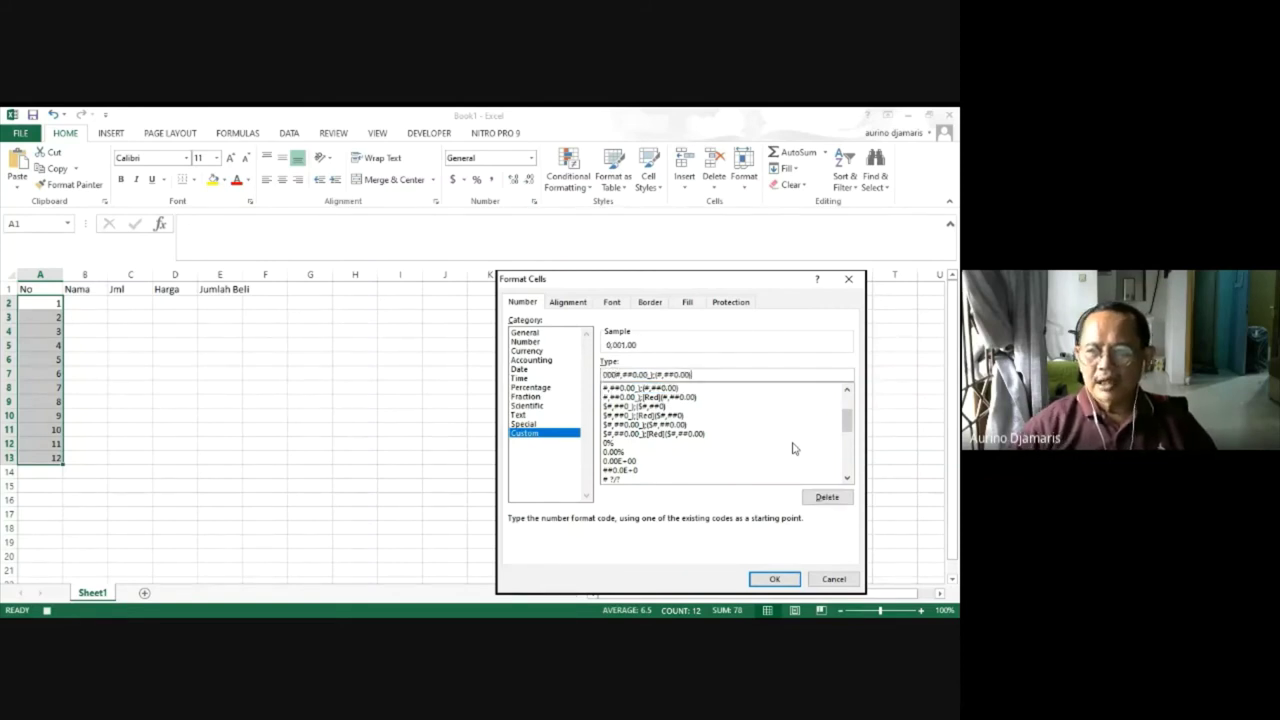
scroll(793, 448, "up", 1)
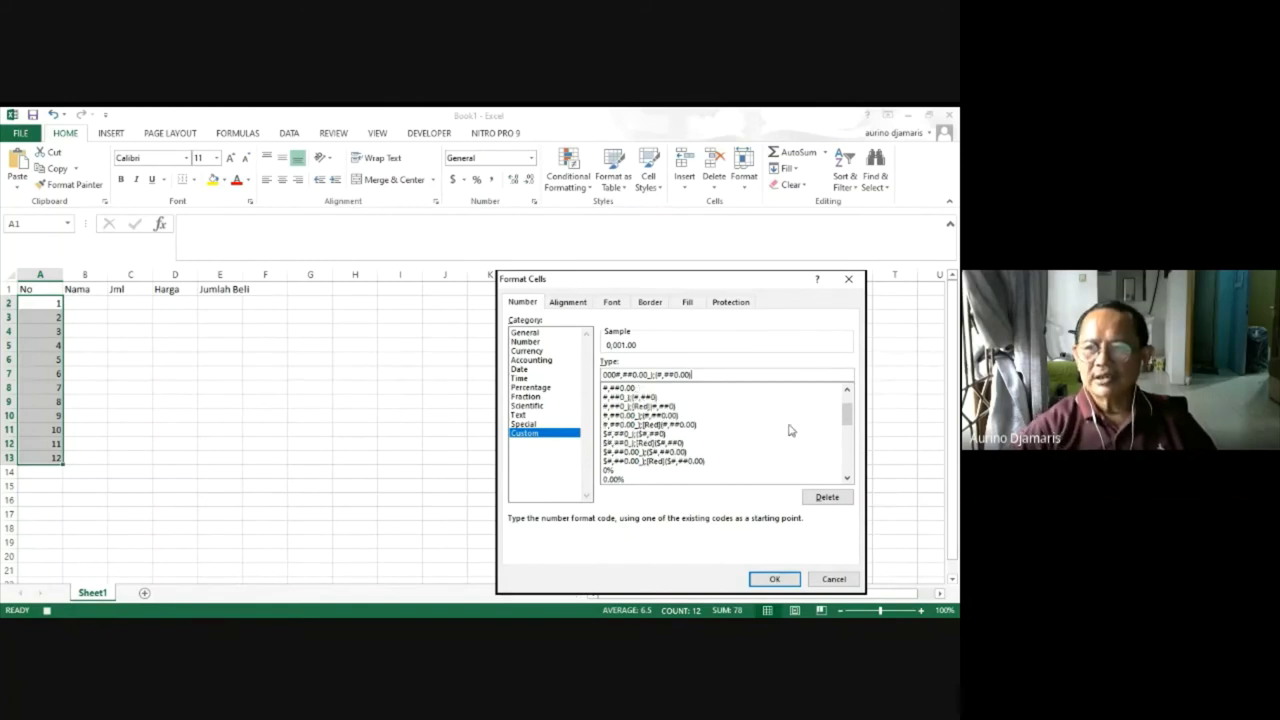
left_click_drag(628, 372, 808, 388)
key("BackSpace")
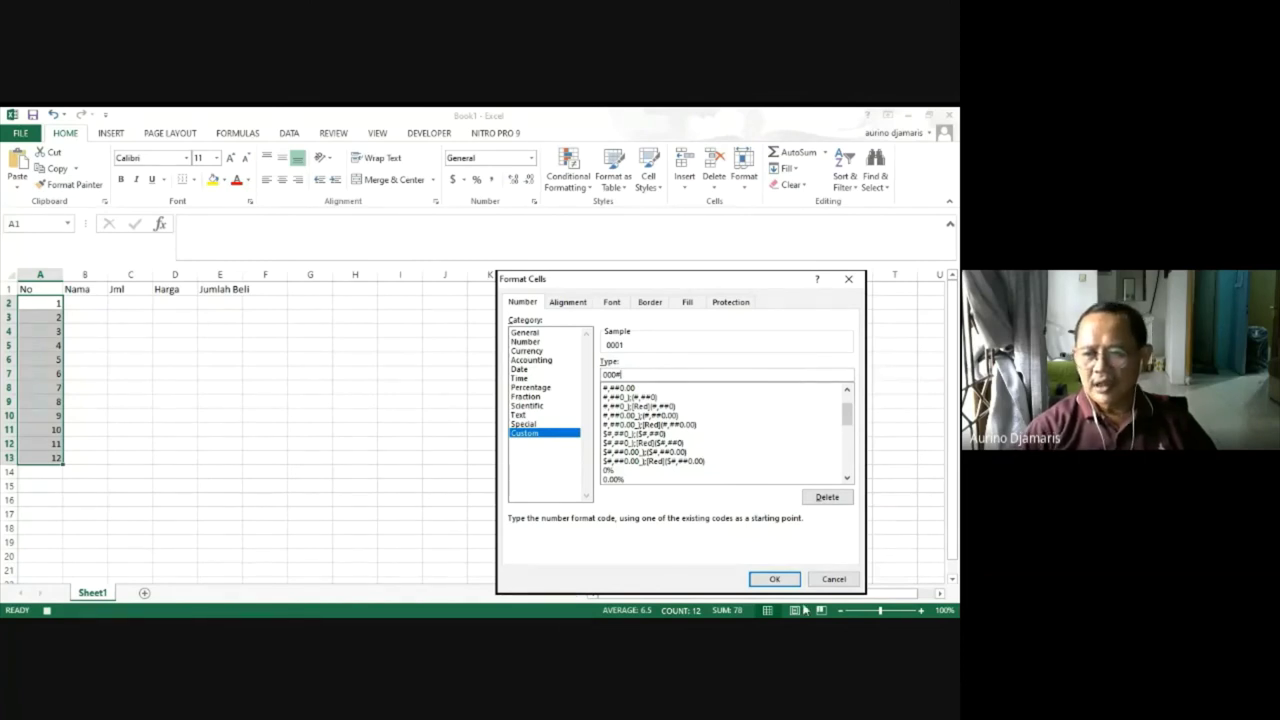
left_click(774, 578)
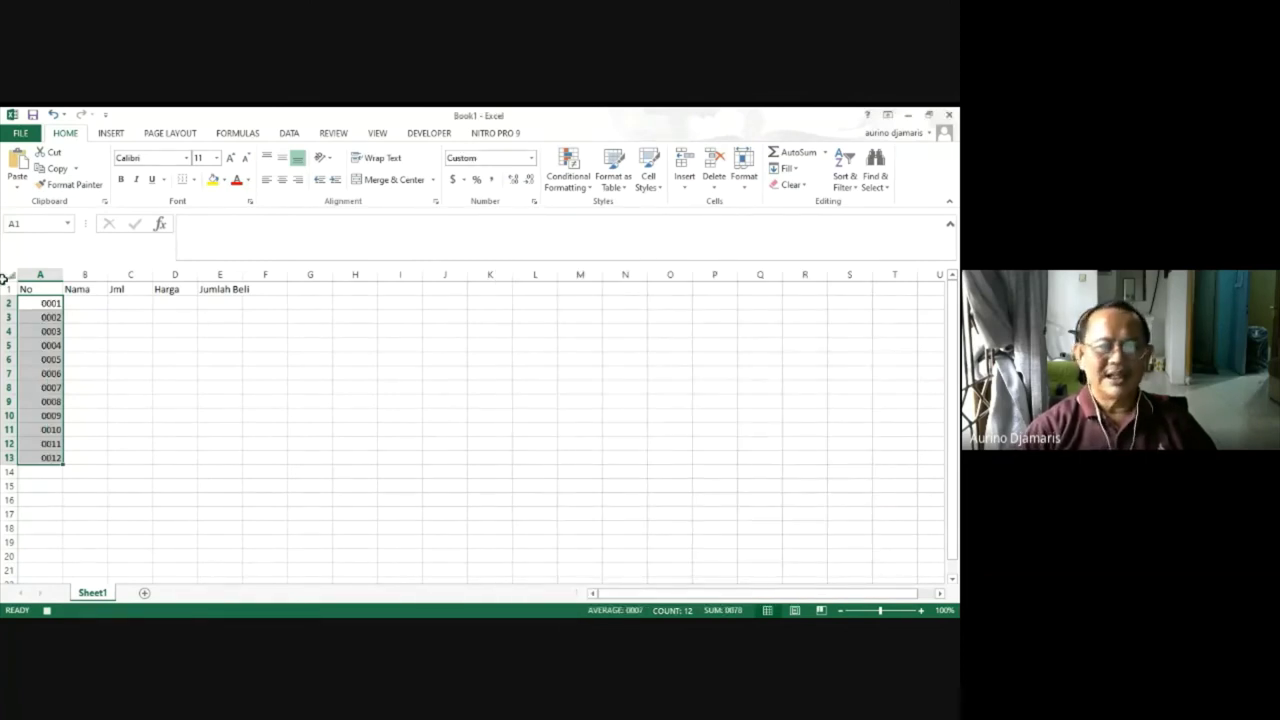
Enter "Januari01" in B2 under Nama and fill it down to B13.
left_click(92, 302)
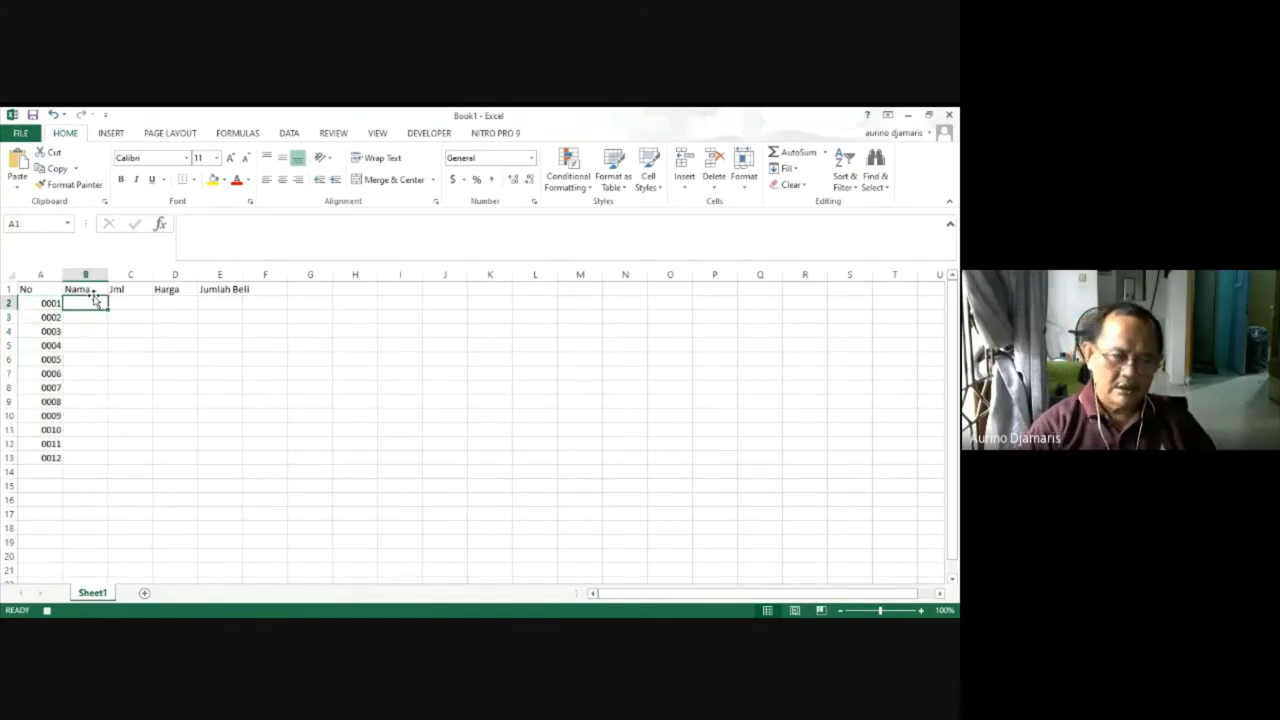
type("Janu")
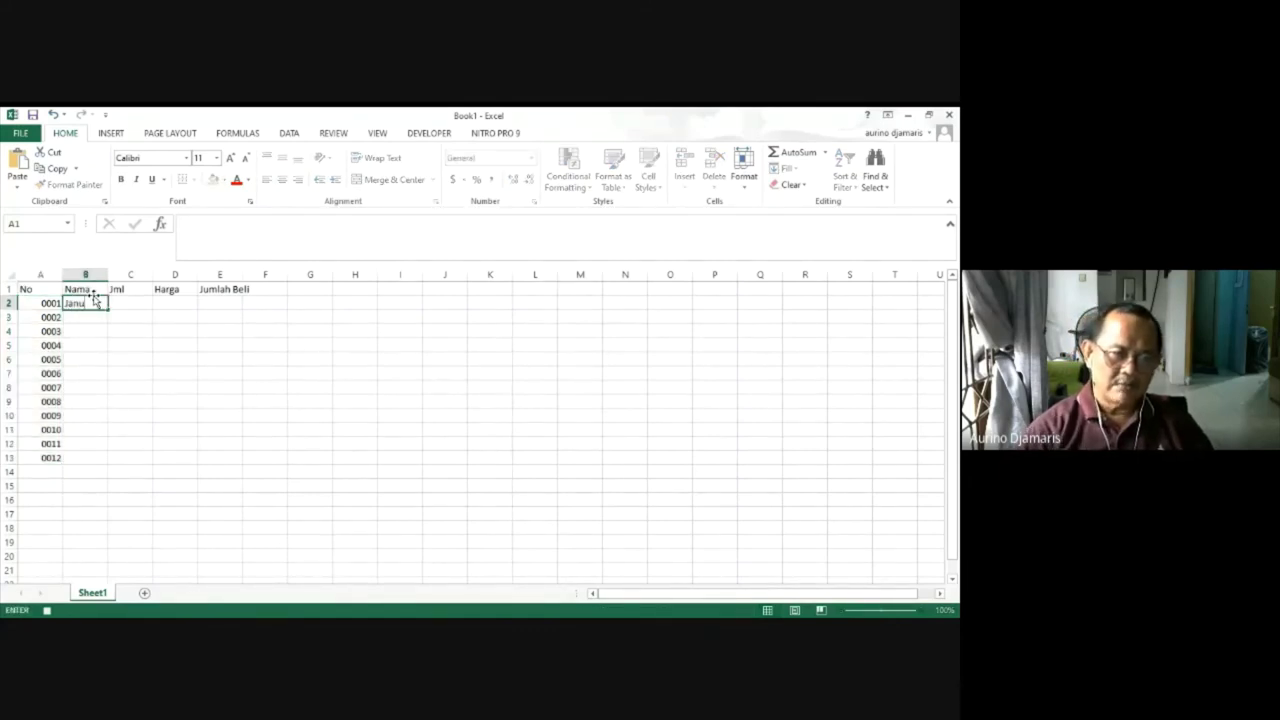
type("ar")
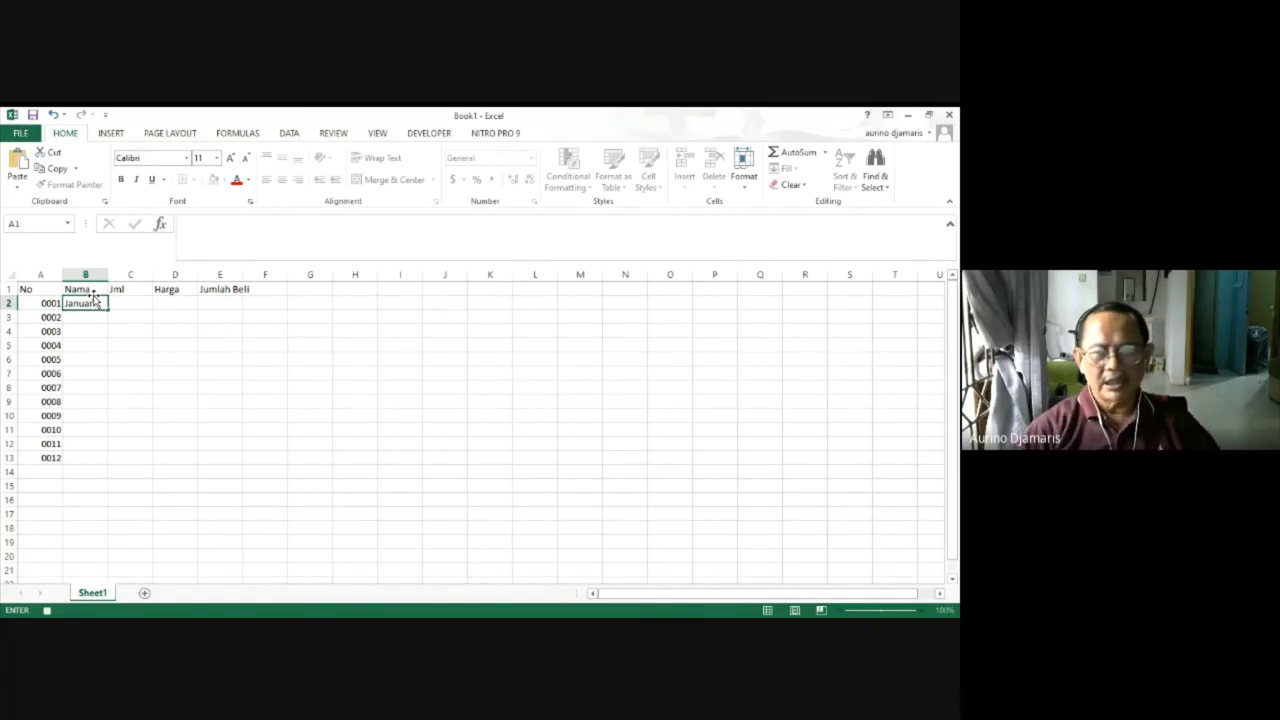
type("i01")
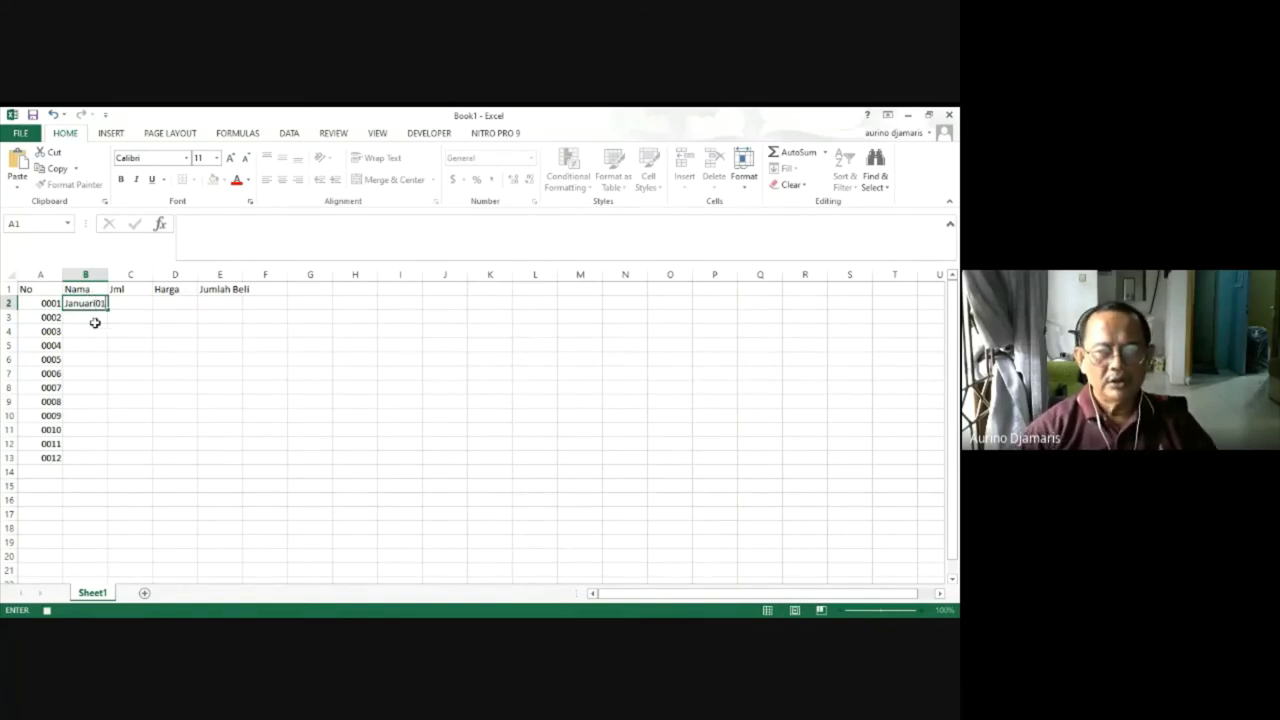
left_click(95, 321)
left_click(102, 297)
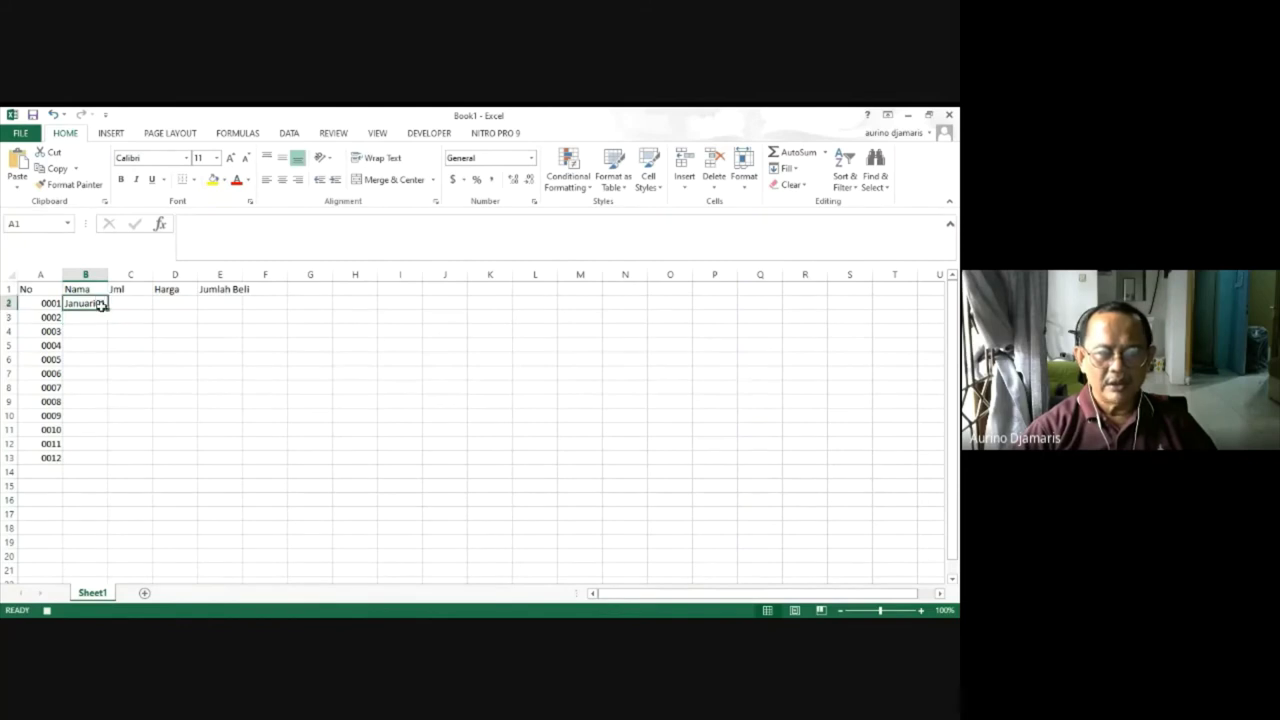
left_click_drag(111, 309, 110, 463)
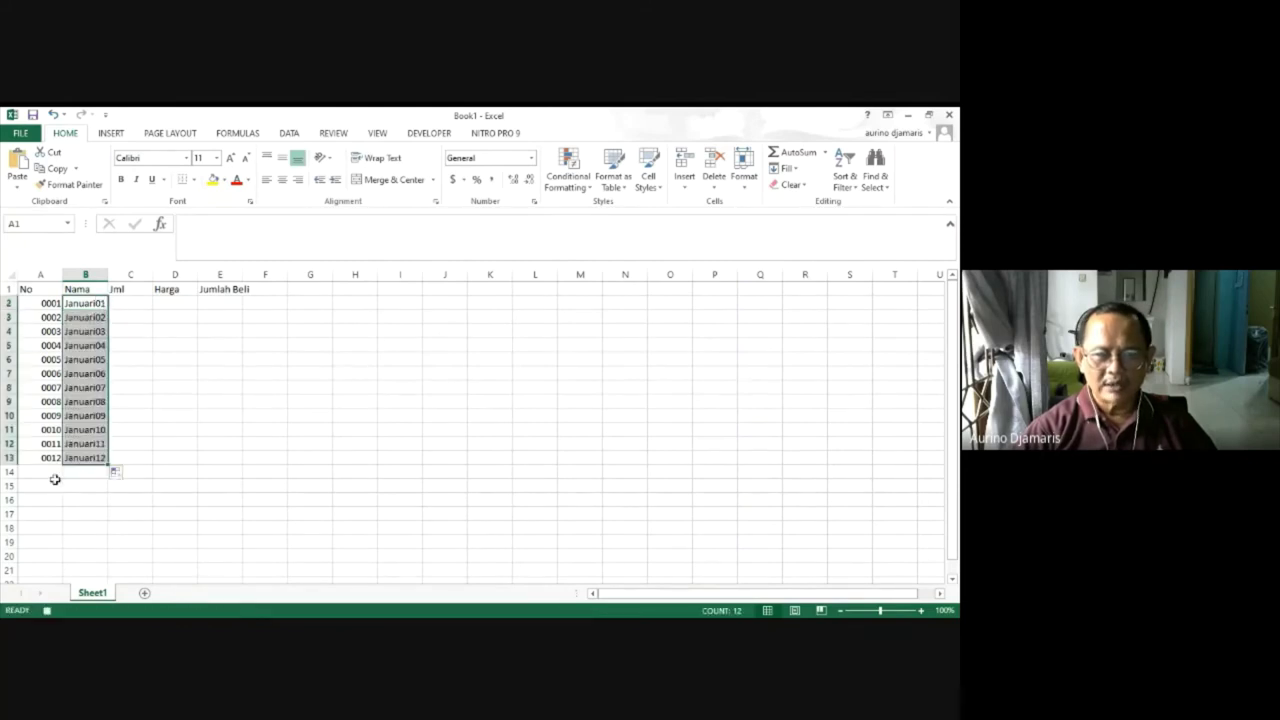
Replace the entry in B2 with "Januari" and try to fill the month names down to B12.
left_click(87, 302)
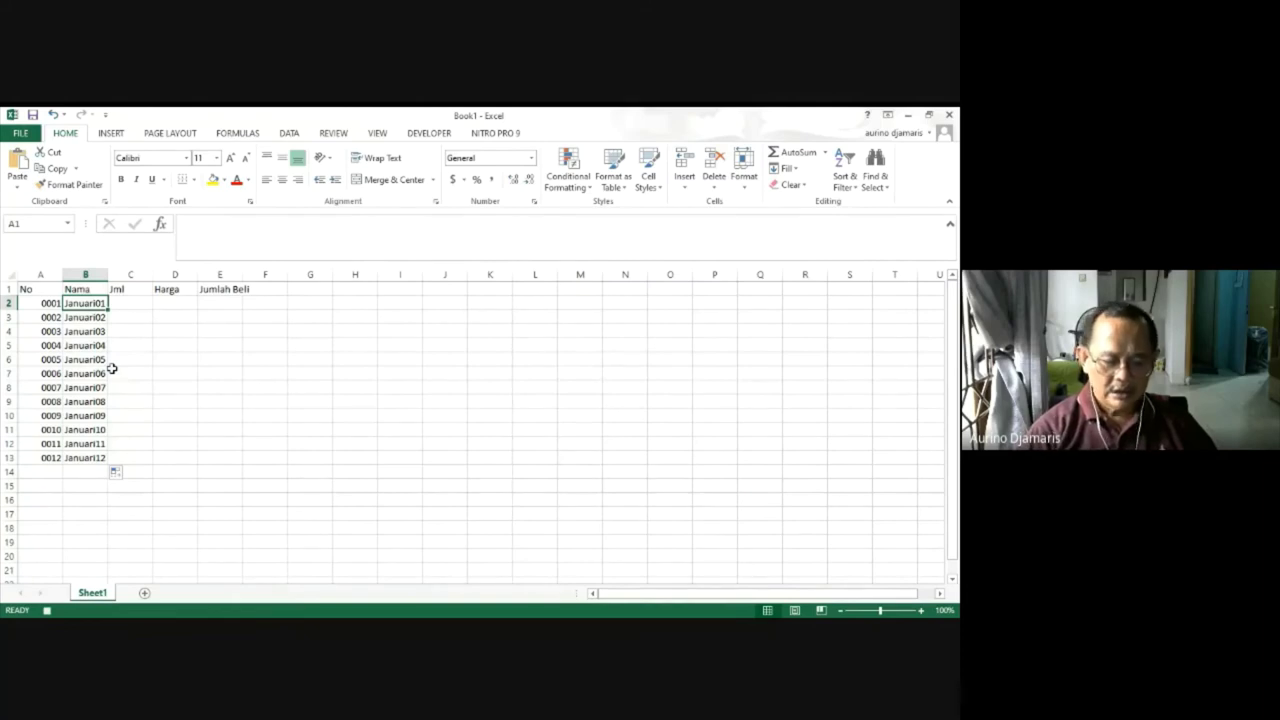
type("=Ja")
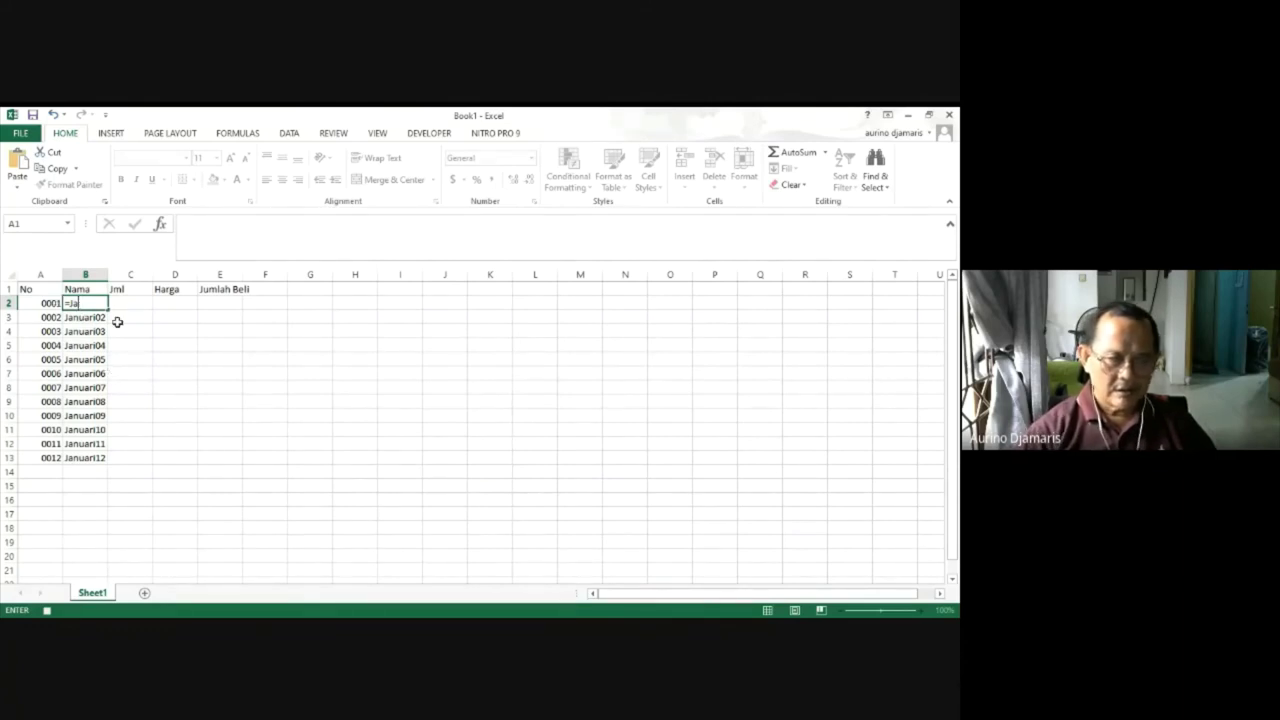
type("Ja")
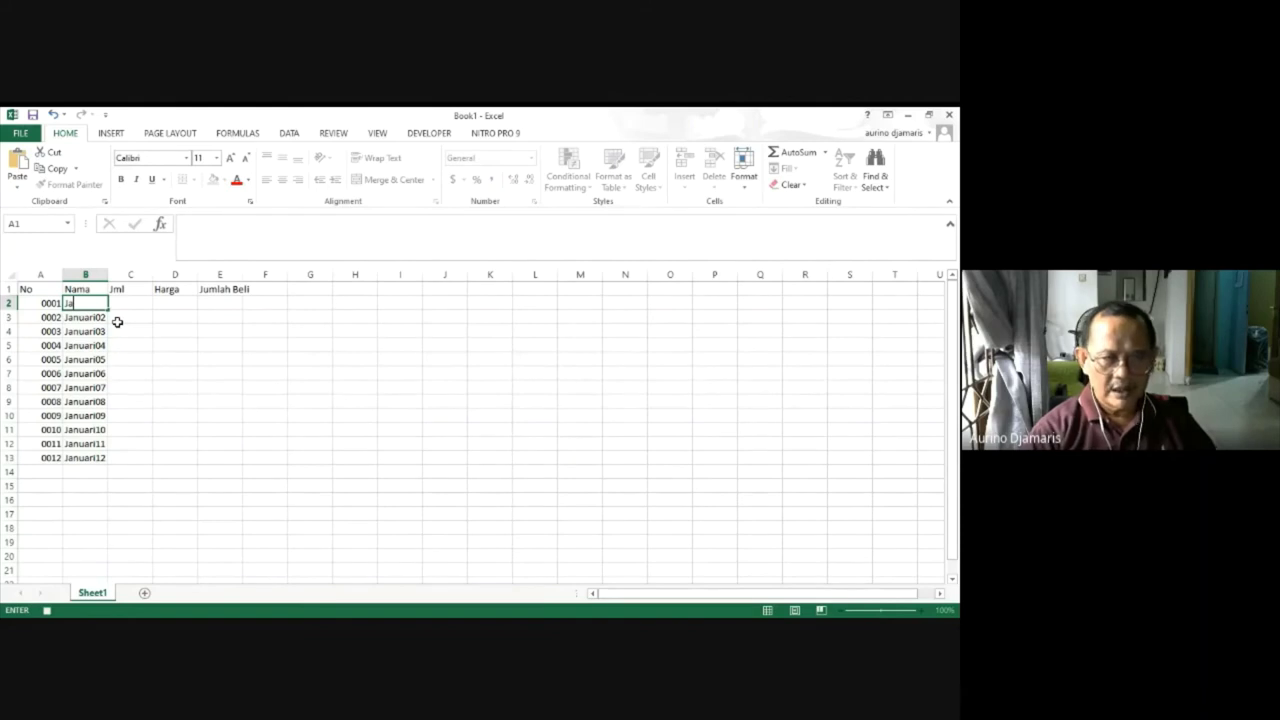
type("nuari")
key("Return")
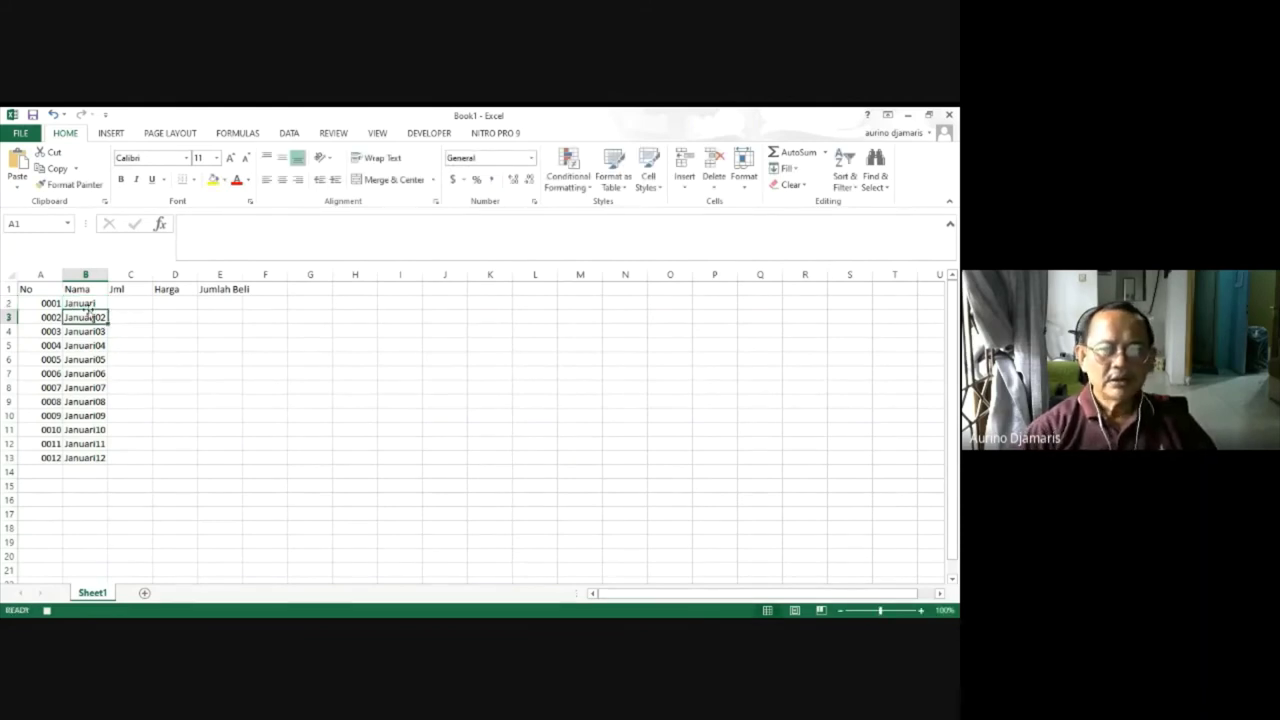
left_click(88, 306)
left_click_drag(108, 311, 90, 446)
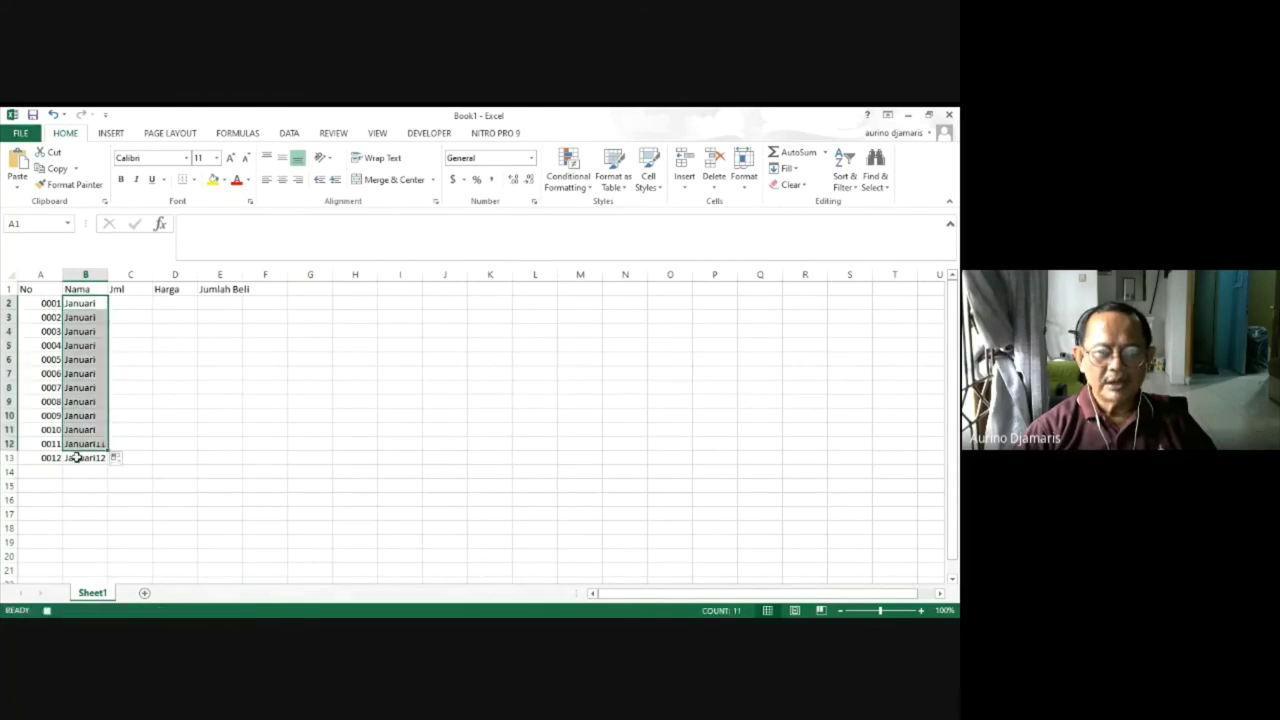
Enter "Jan" in B2 and fill the abbreviated month names down to B13.
left_click(90, 303)
type("Jan")
key("Return")
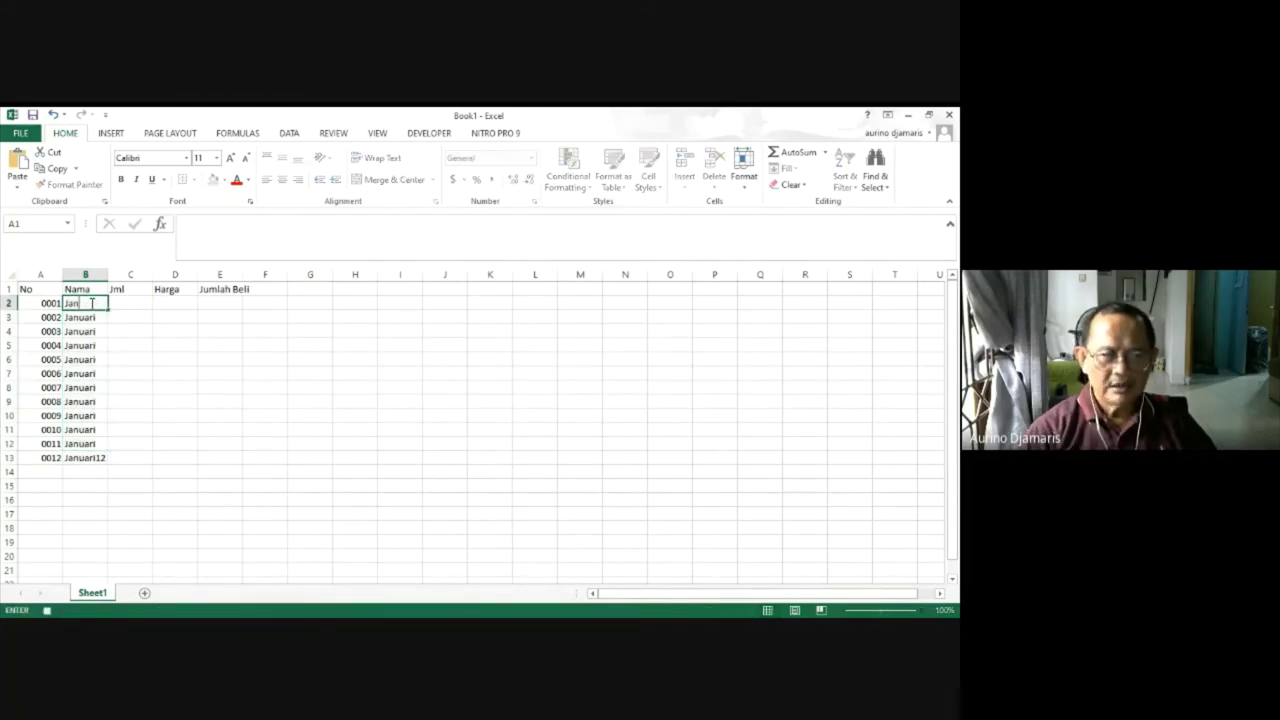
left_click(90, 303)
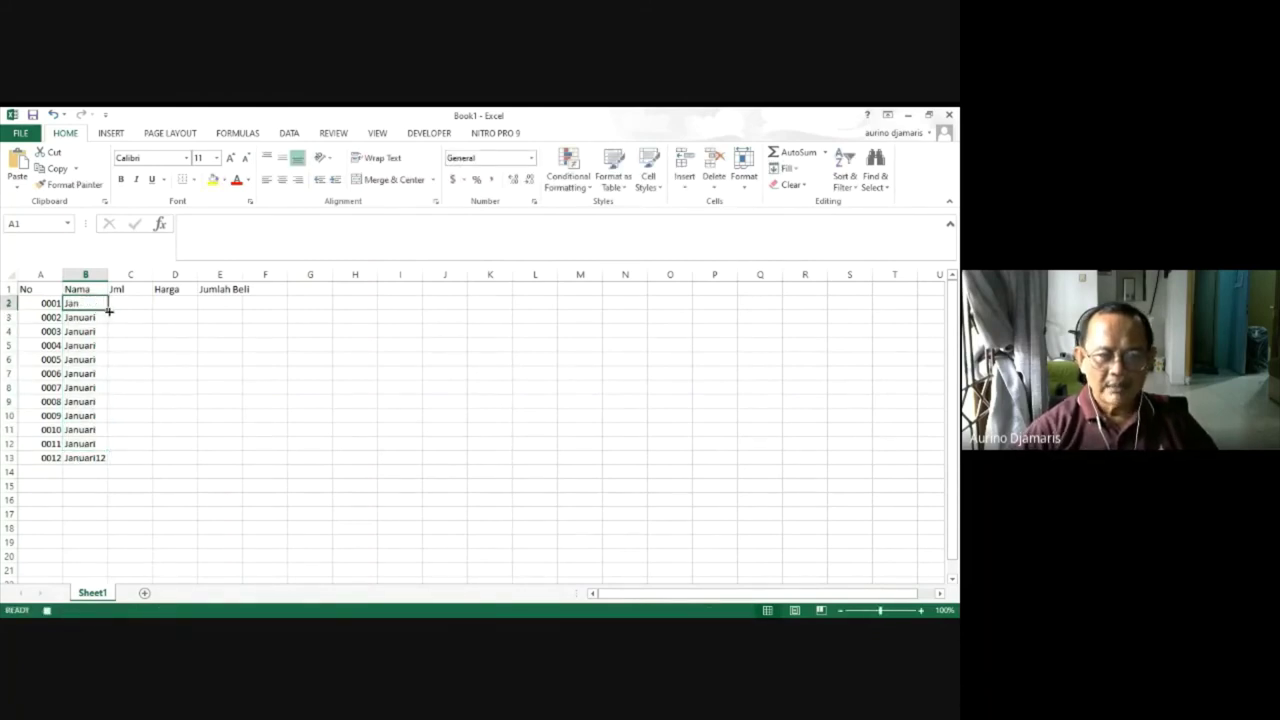
double_click(108, 311)
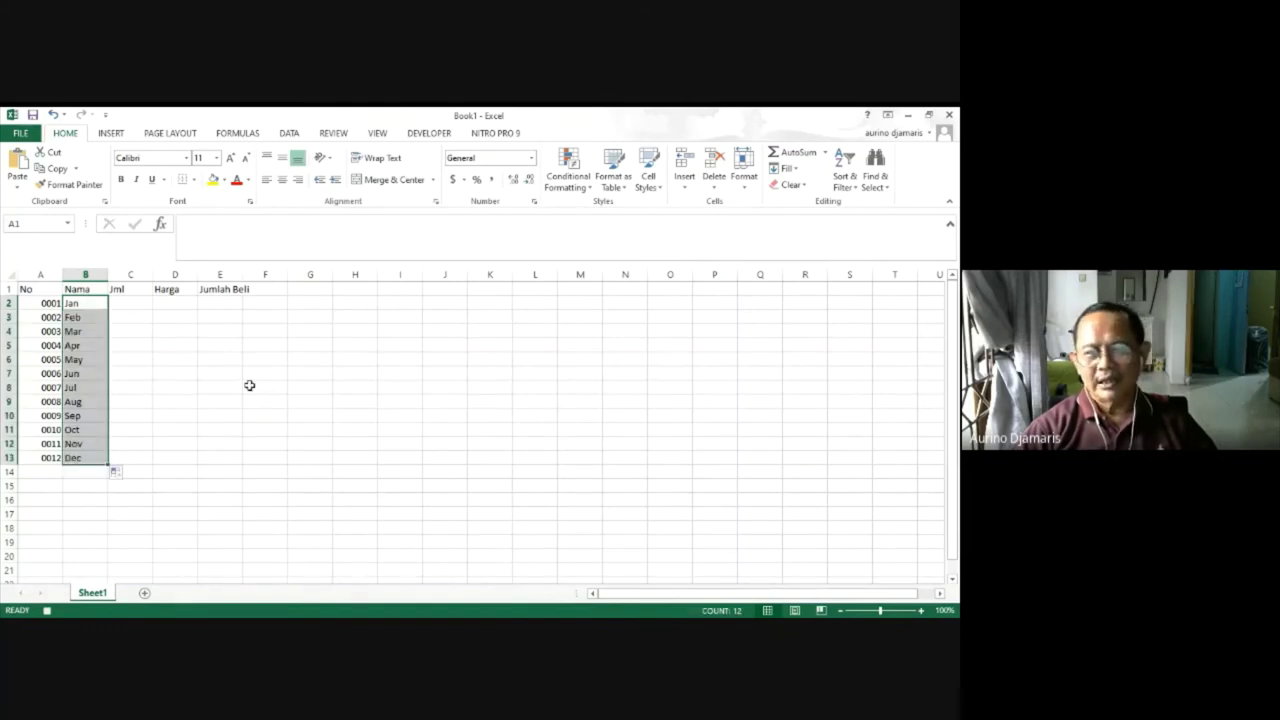
Enter the formula =B2&A2 in helper cell G2 and fill it down to G13.
left_click(320, 303)
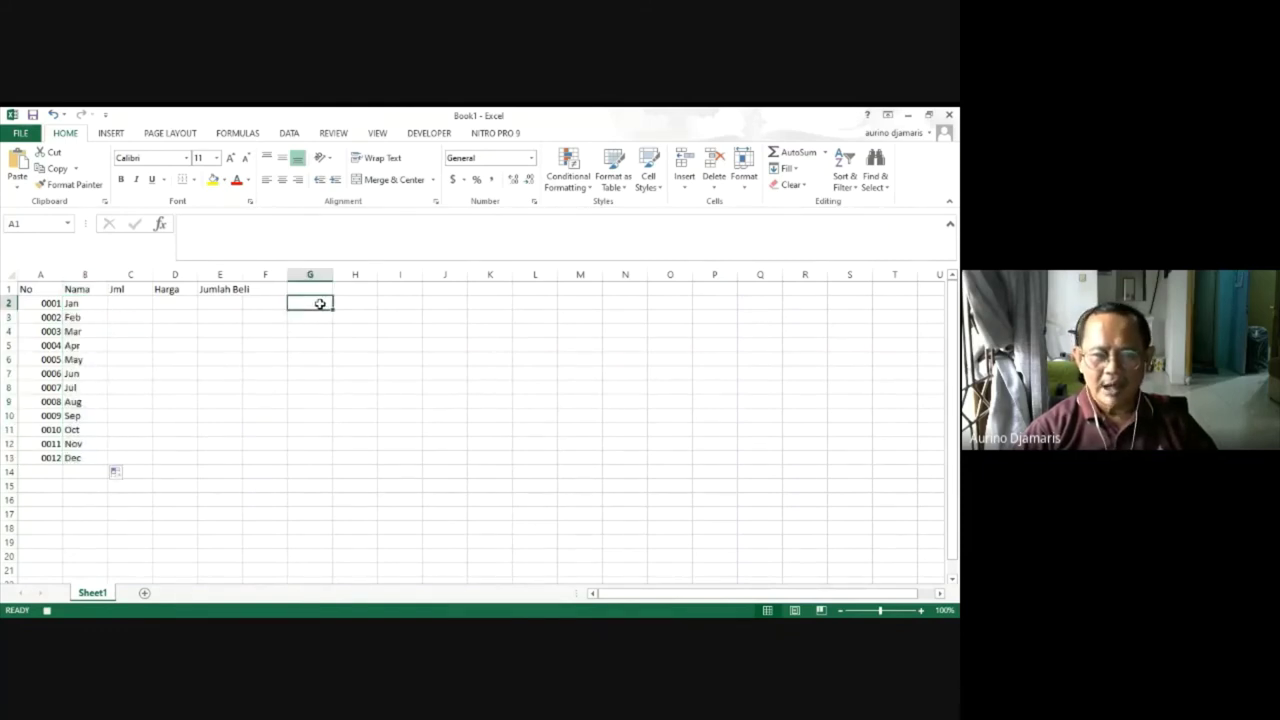
type("=")
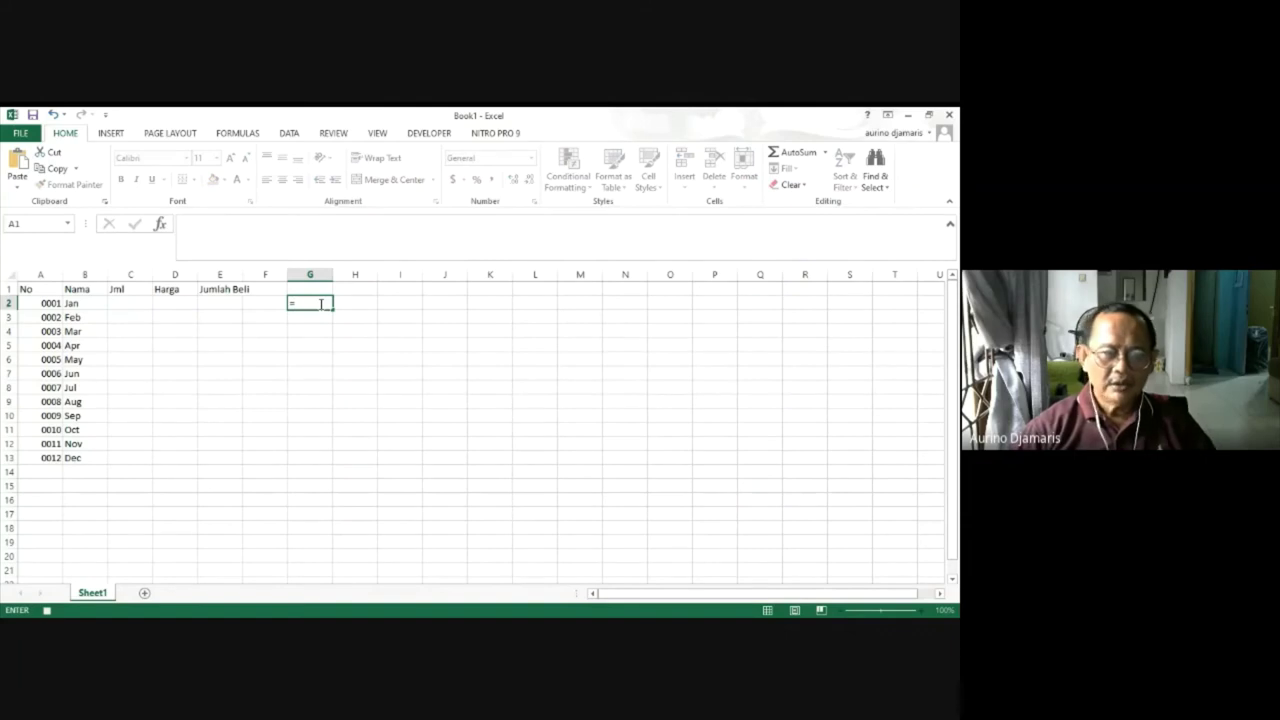
key("Left")
key("Left")
key("Left")
key("Left")
key("Left")
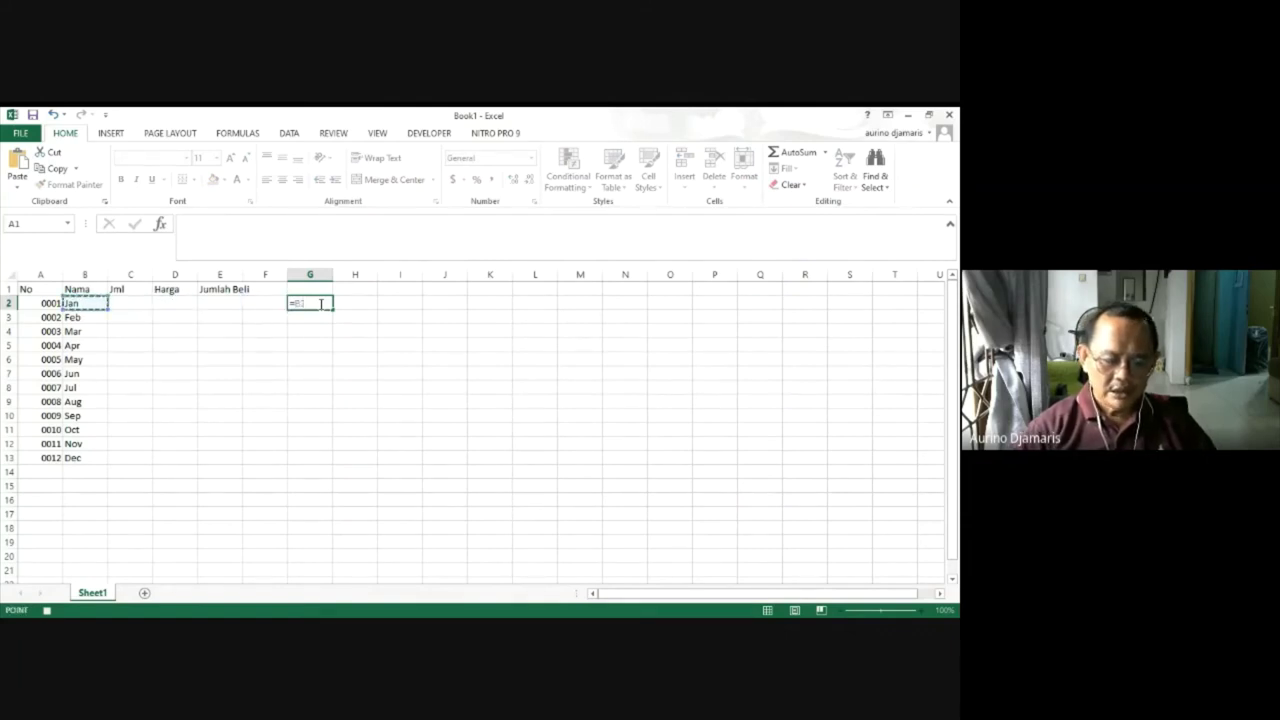
type("&")
key("Left")
key("Left")
key("Left")
key("Left")
key("Left")
key("Left")
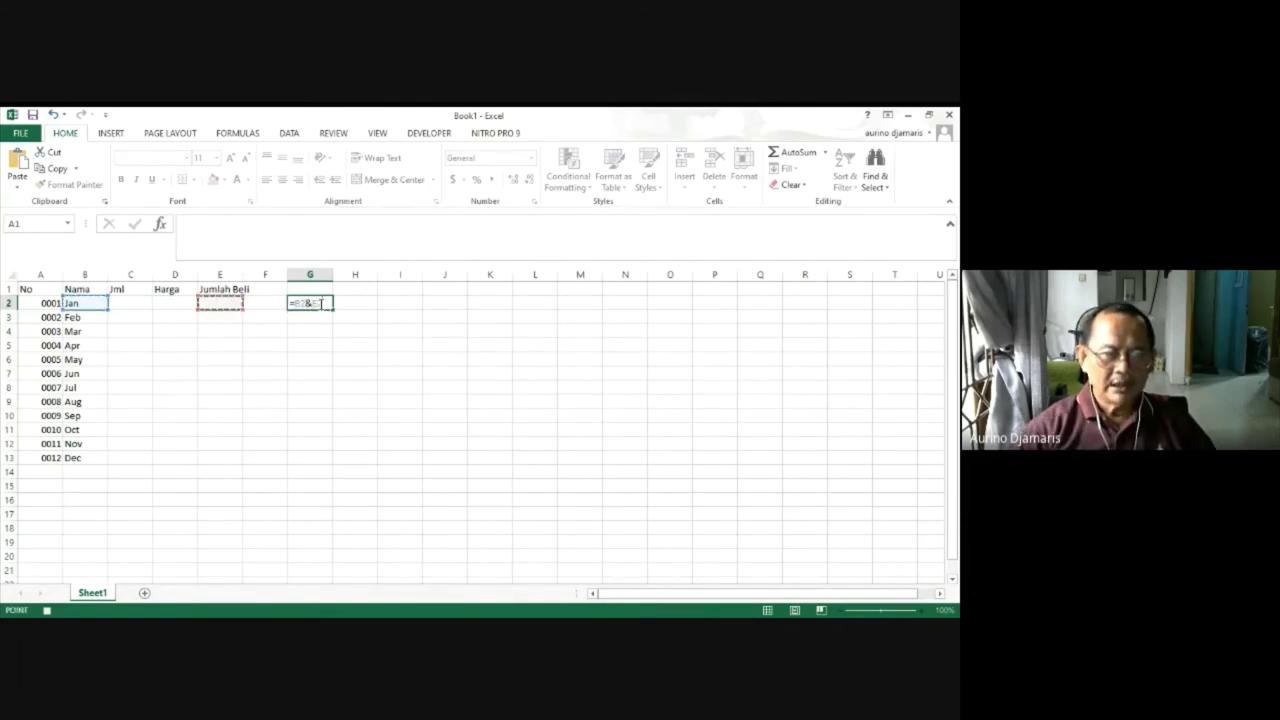
key("Return")
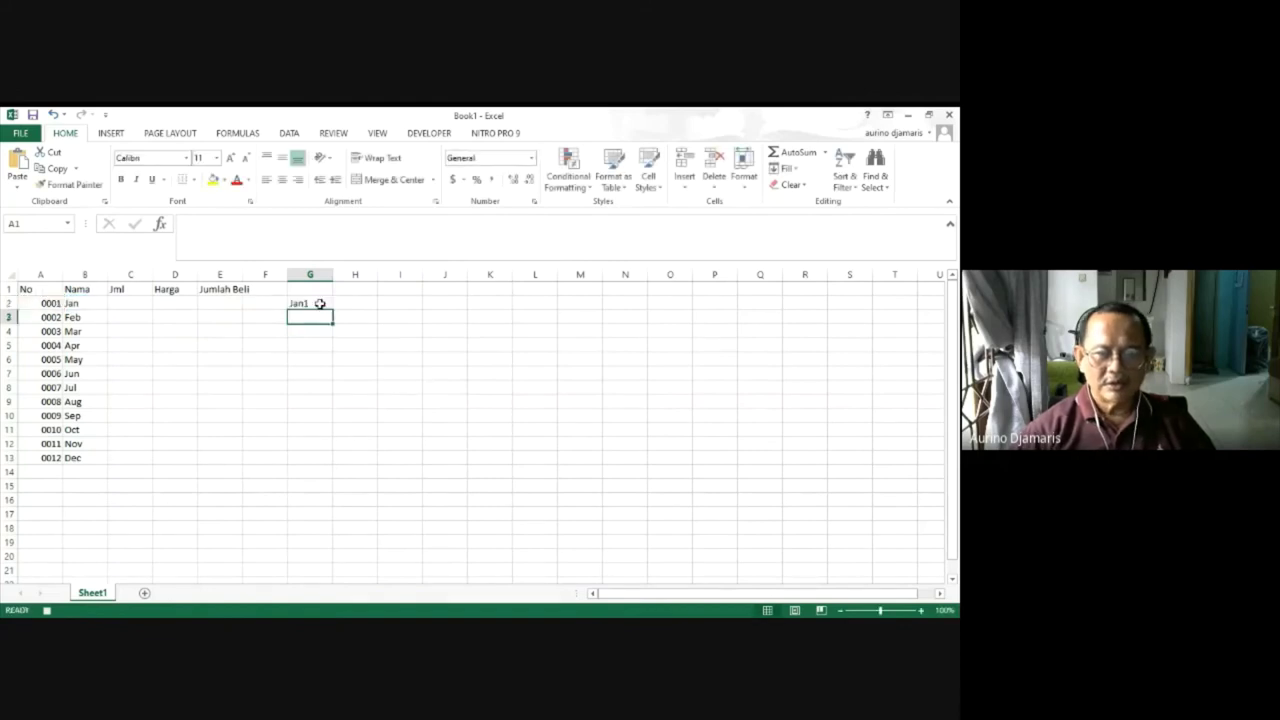
left_click(320, 304)
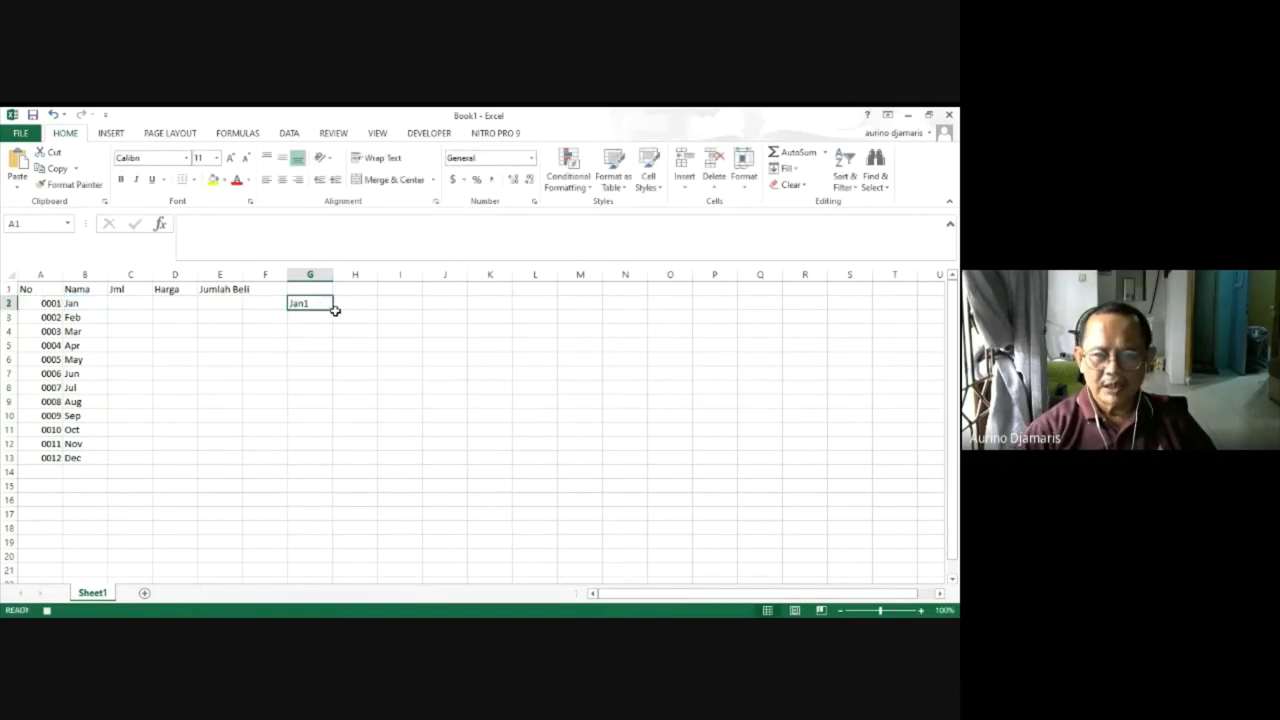
left_click_drag(334, 308, 303, 460)
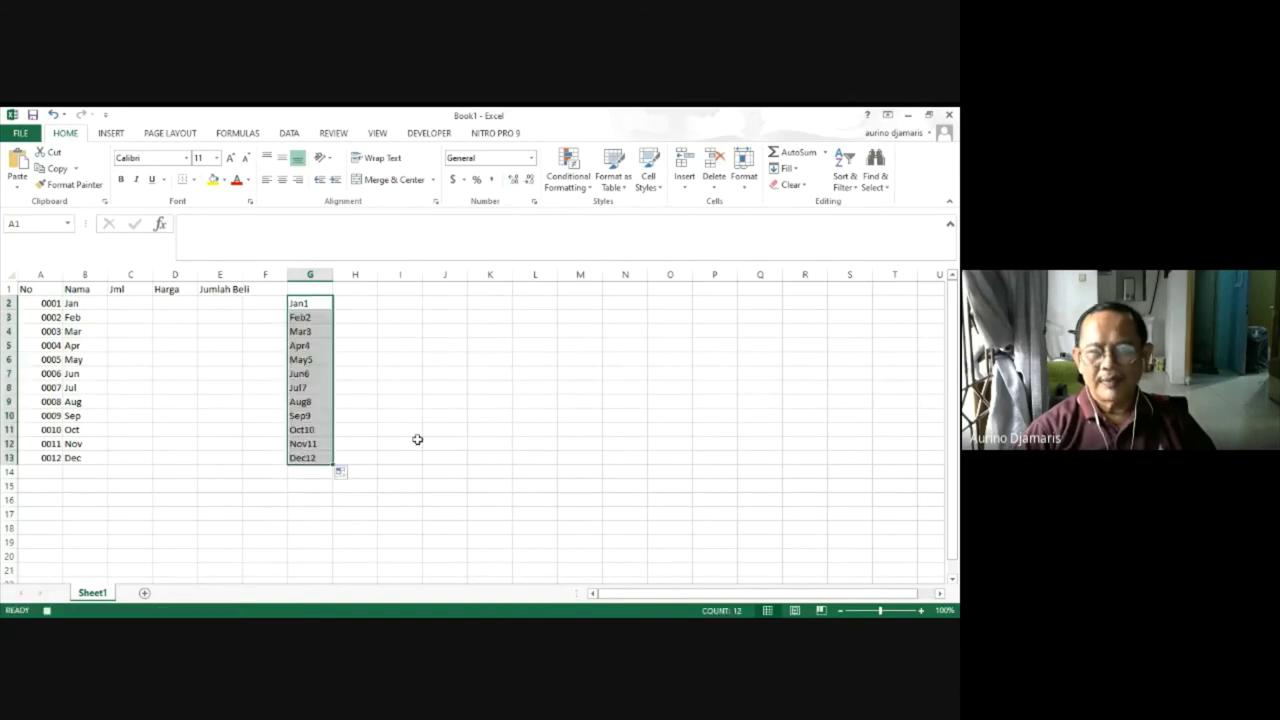
Paste the combined names from G2:G13 as values over B2:B13 and clear the helper entries in column G.
key("ctrl+c")
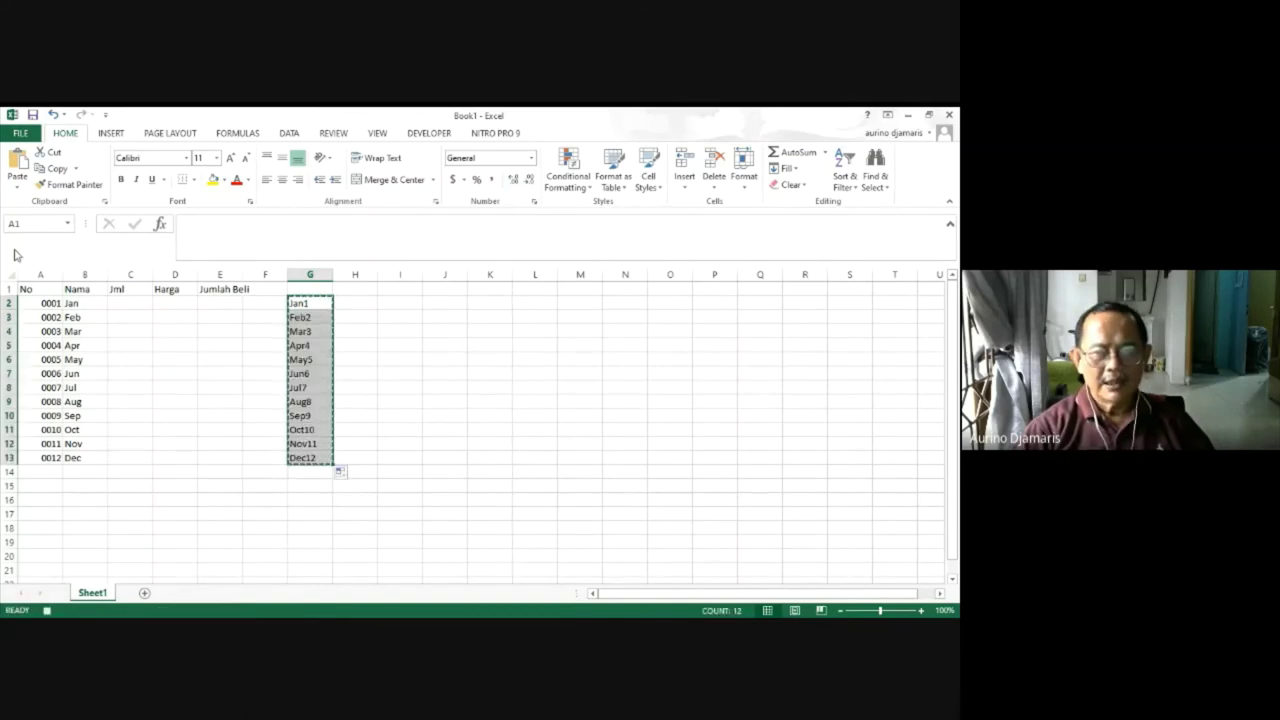
left_click(86, 303)
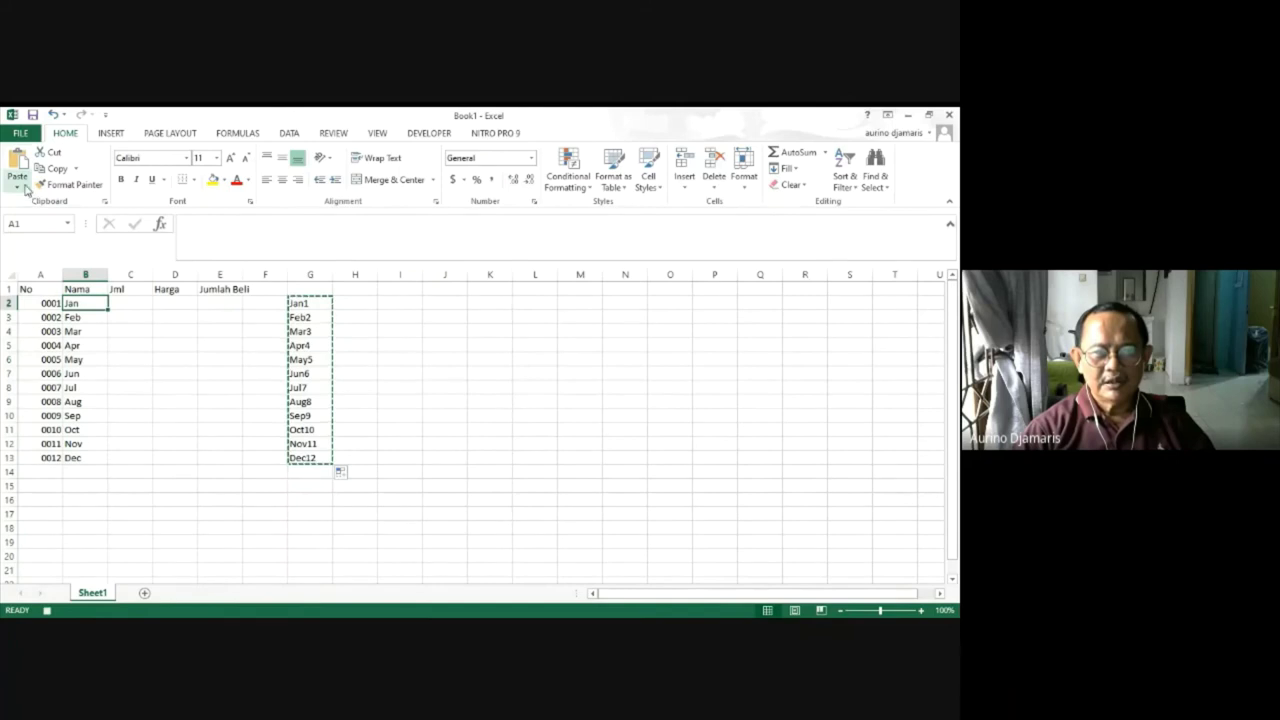
left_click(20, 188)
left_click(15, 280)
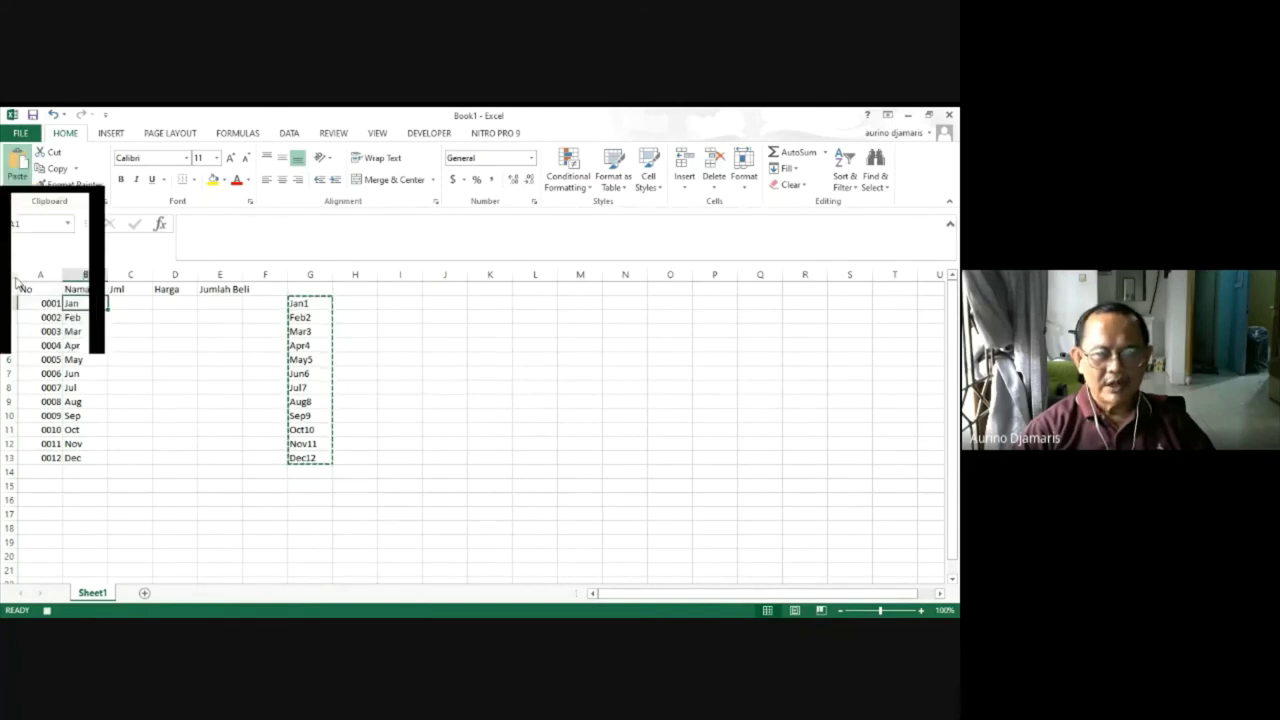
left_click(136, 303)
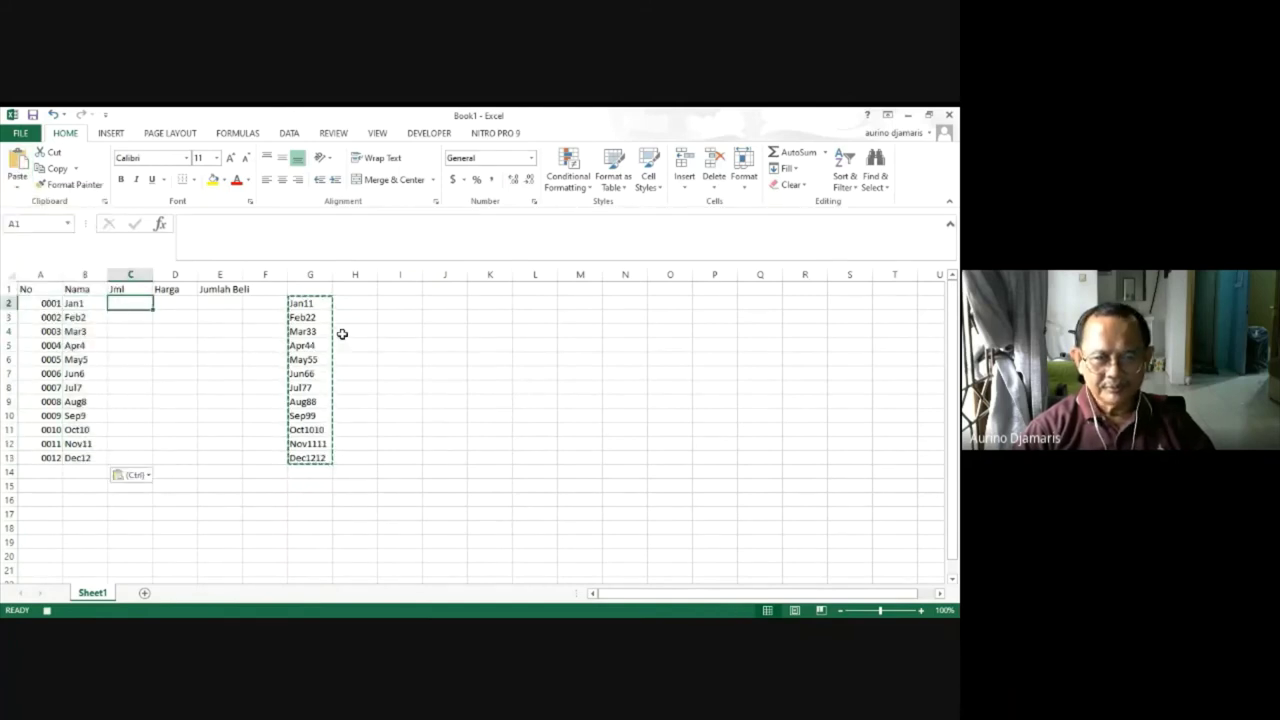
left_click_drag(331, 306, 337, 476)
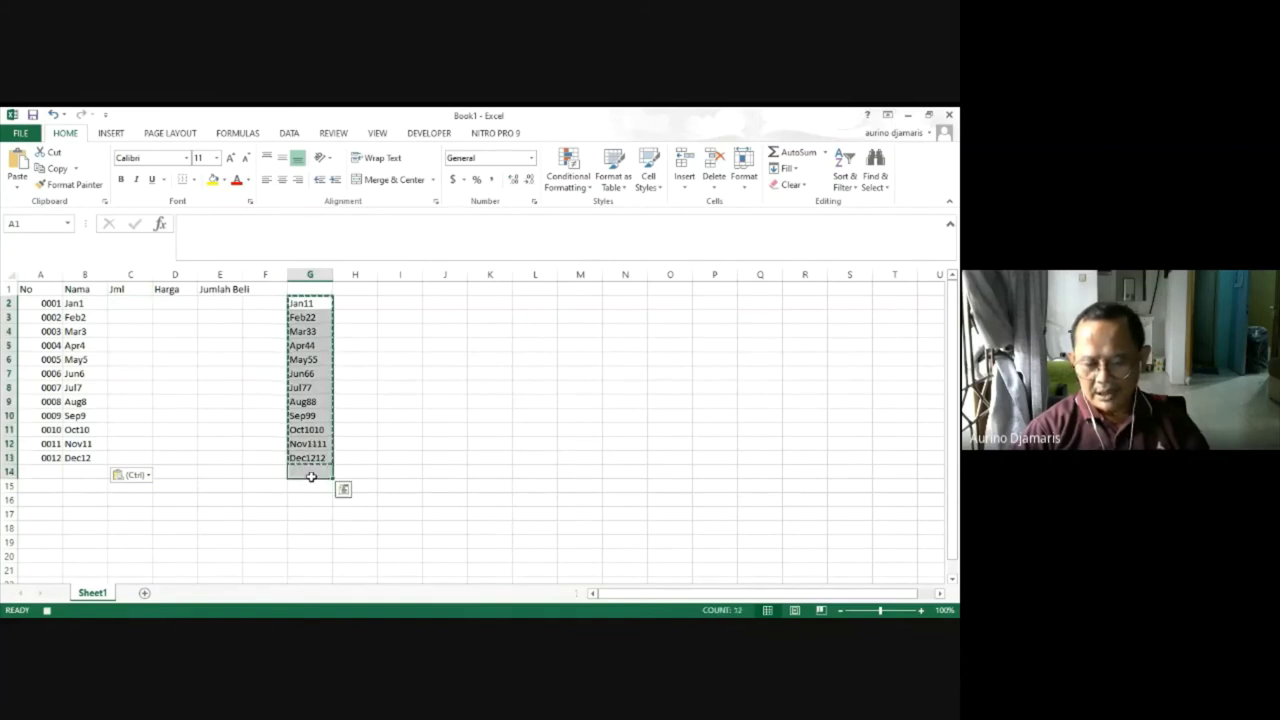
key("Delete")
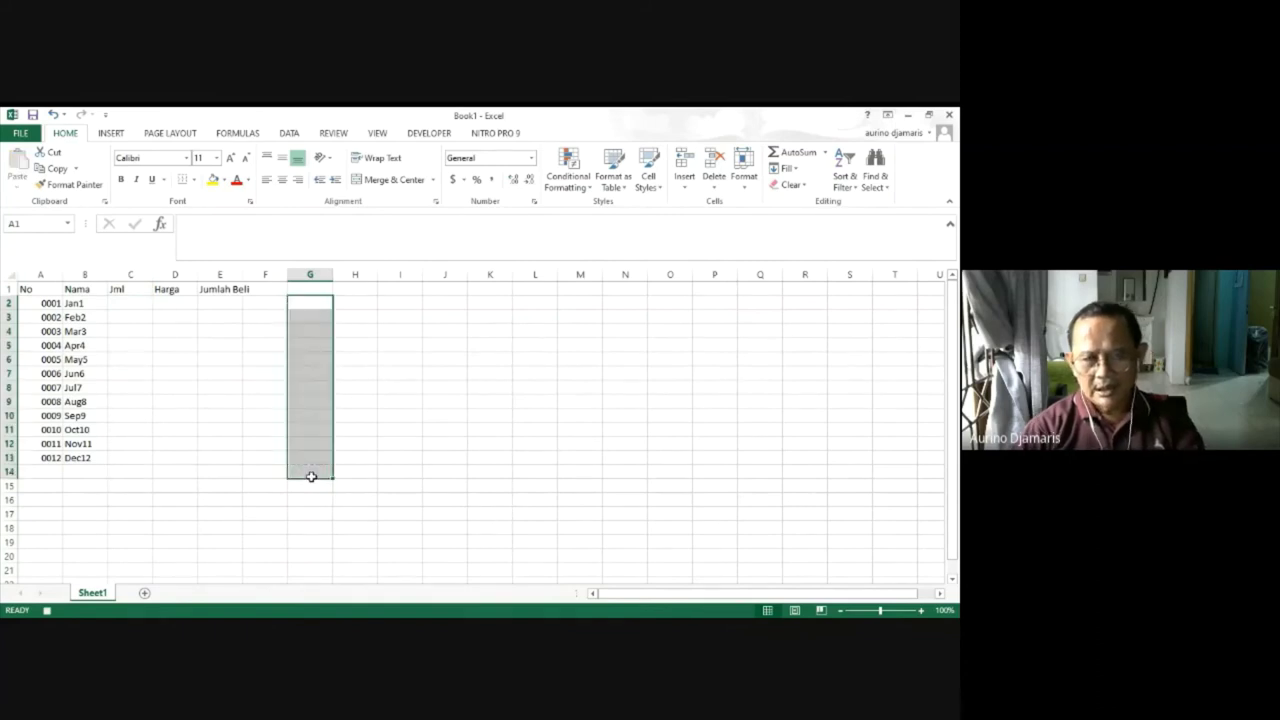
Enter 125, 21, 15, 1225, 12 and 132 under Jml in C2:C7.
left_click(133, 302)
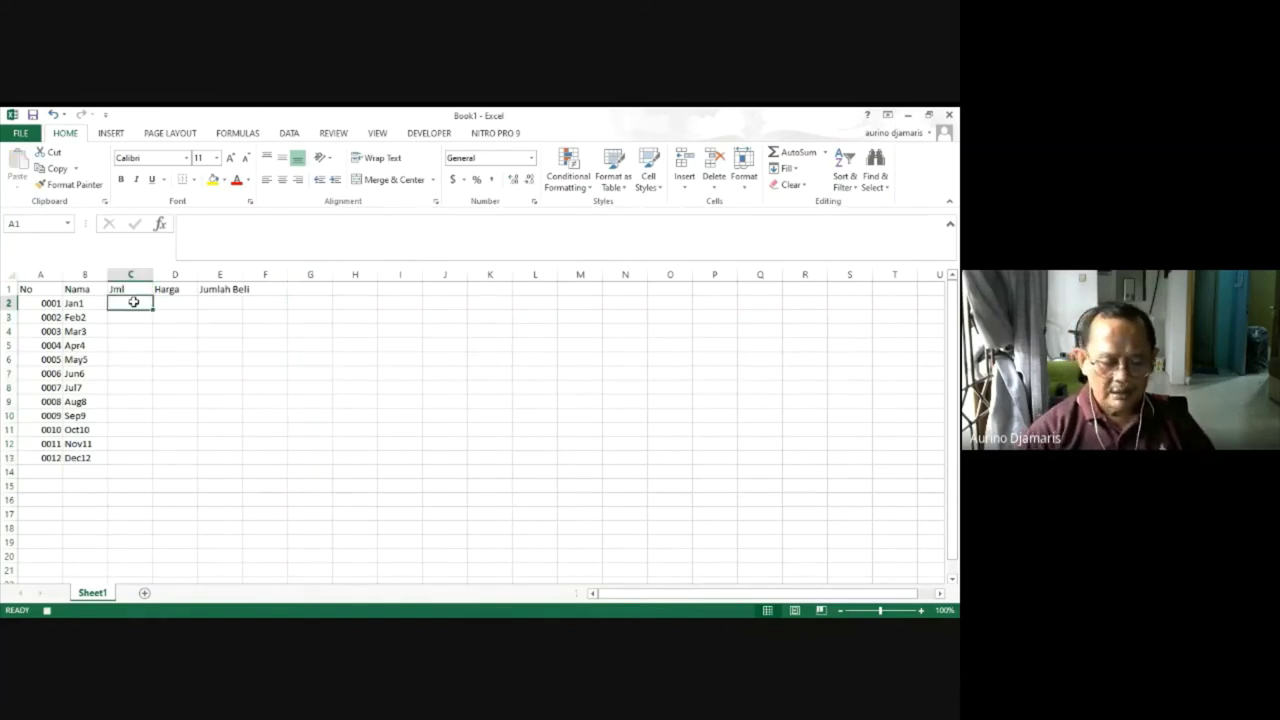
type("12")
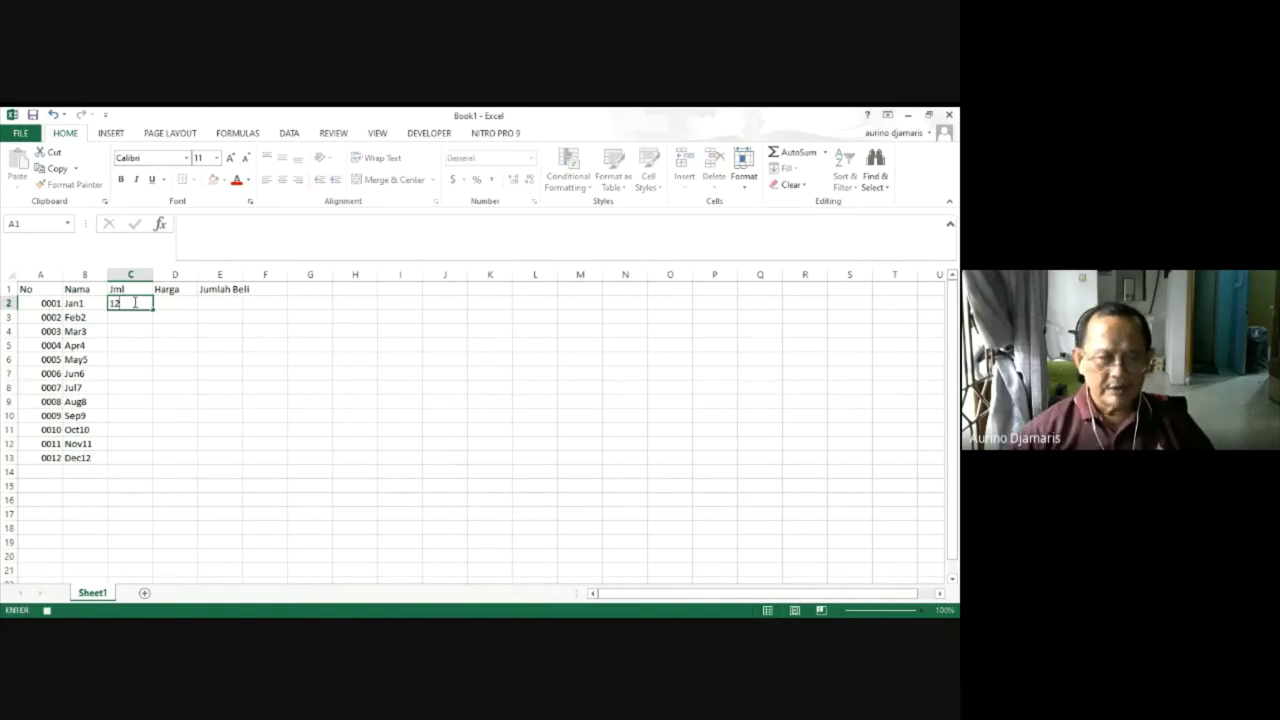
type("5")
key("Return")
type("21")
key("Return")
type("15")
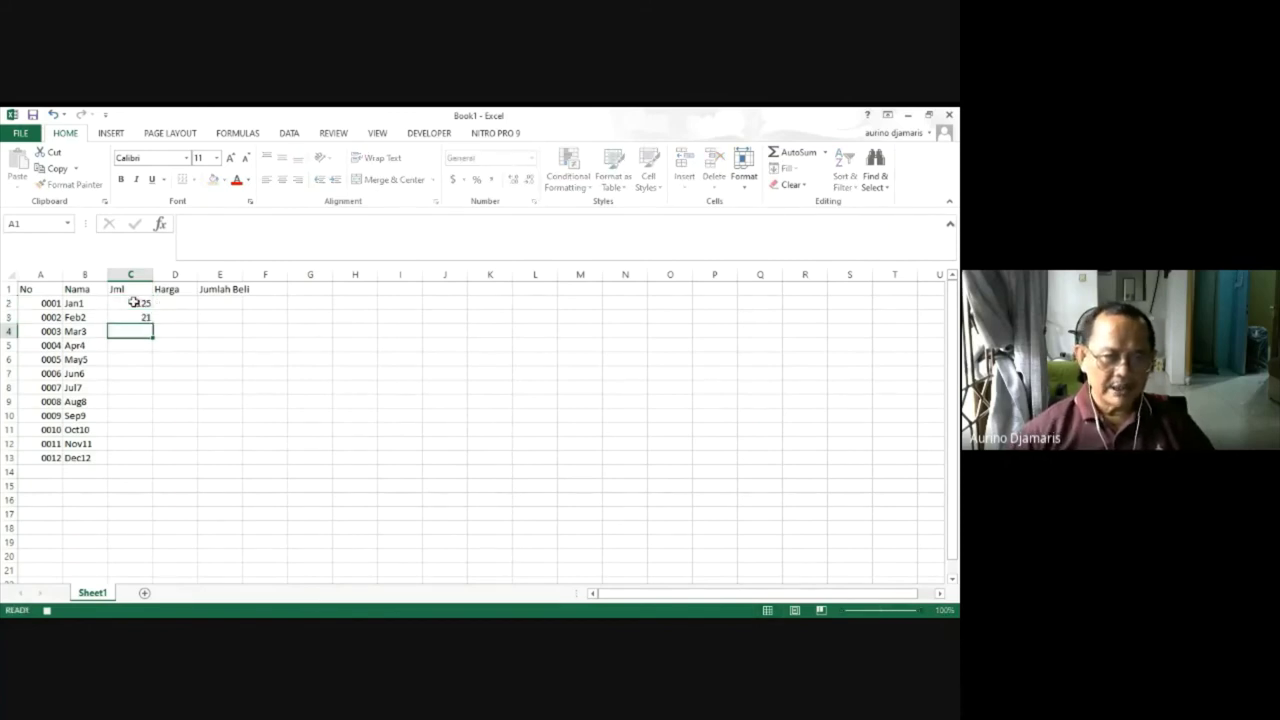
key("Return")
type("1225")
key("Return")
type("12")
key("Return")
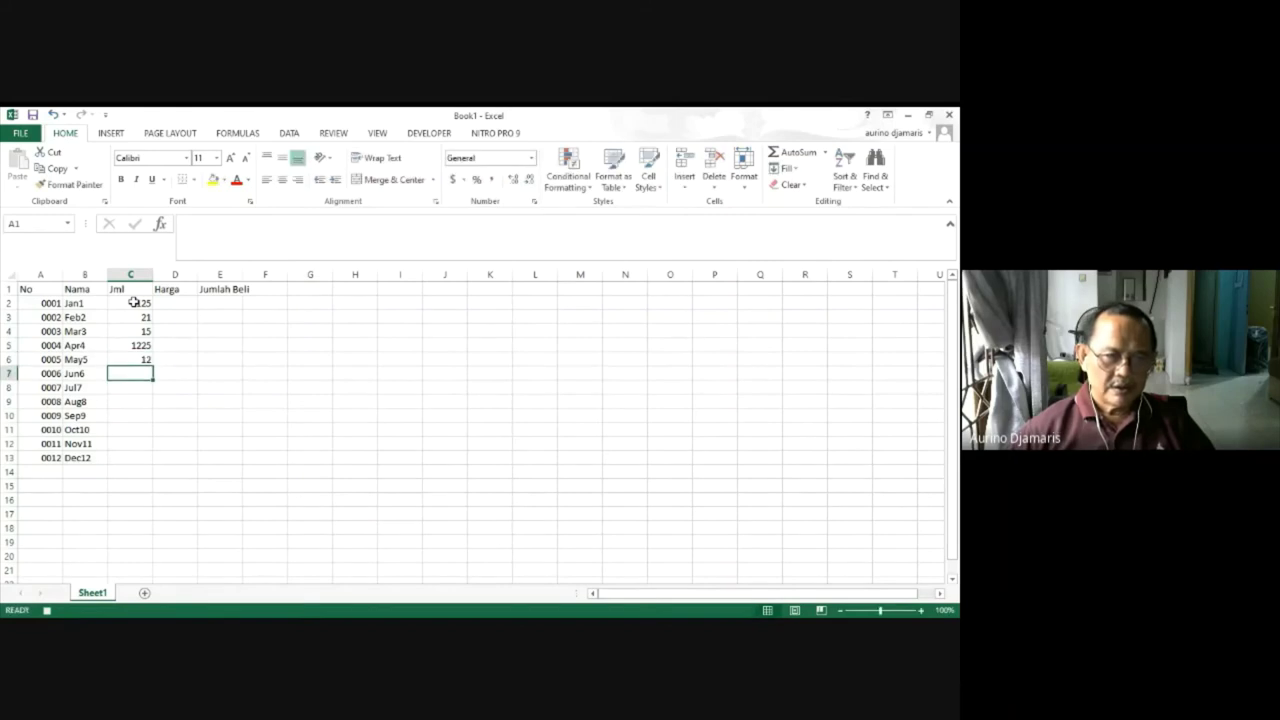
type("132")
key("Return")
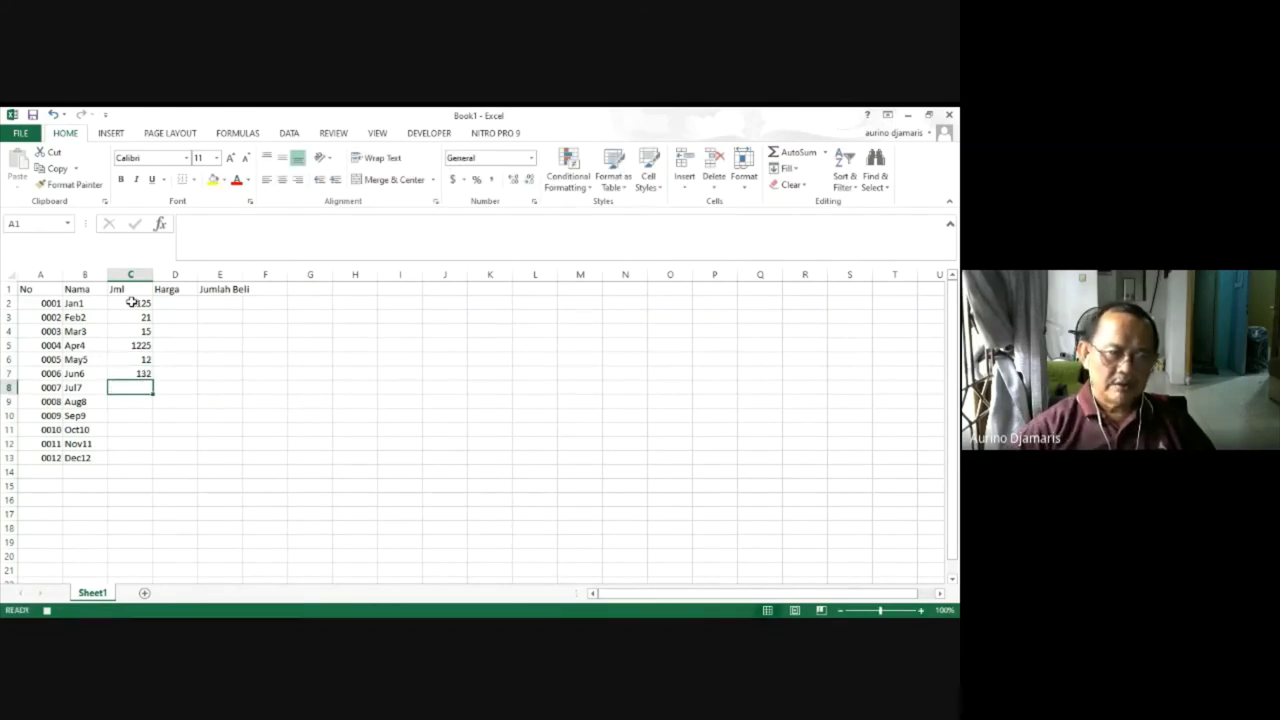
Copy the Jml values in C2:C7 and paste them into the remaining rows C8:C13.
left_click_drag(125, 307, 120, 372)
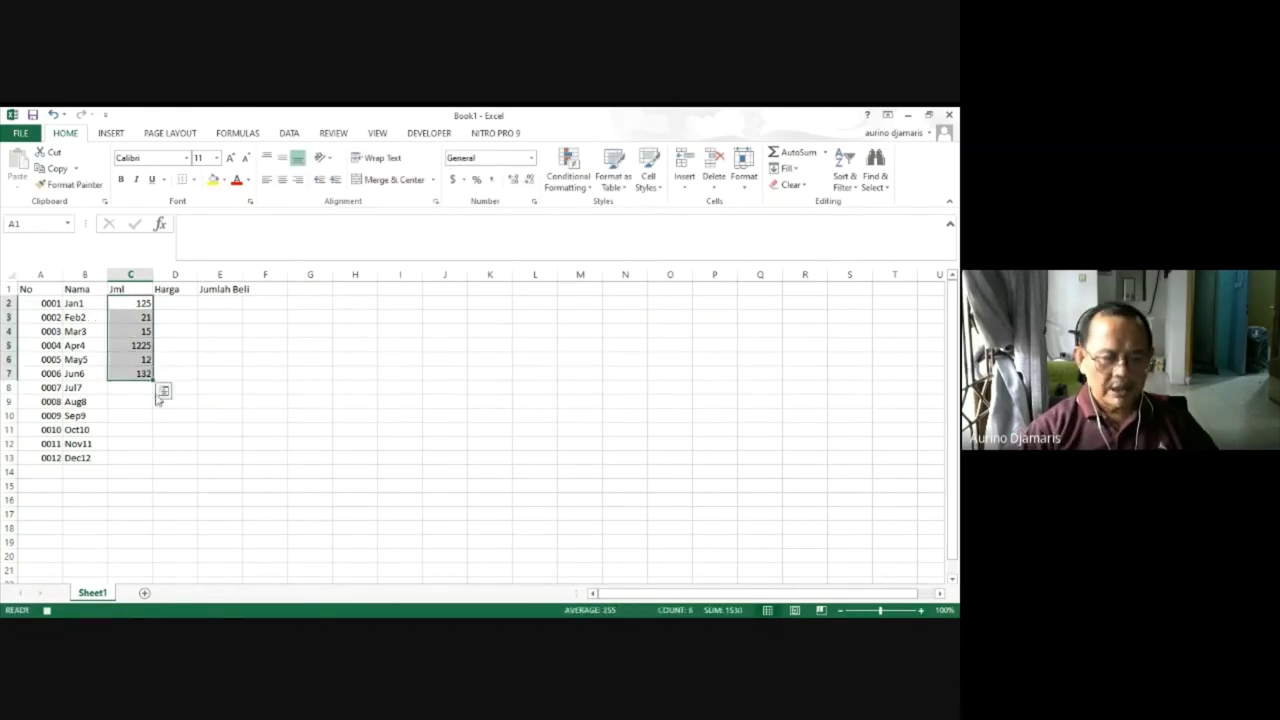
key("ctrl+c")
left_click(127, 385)
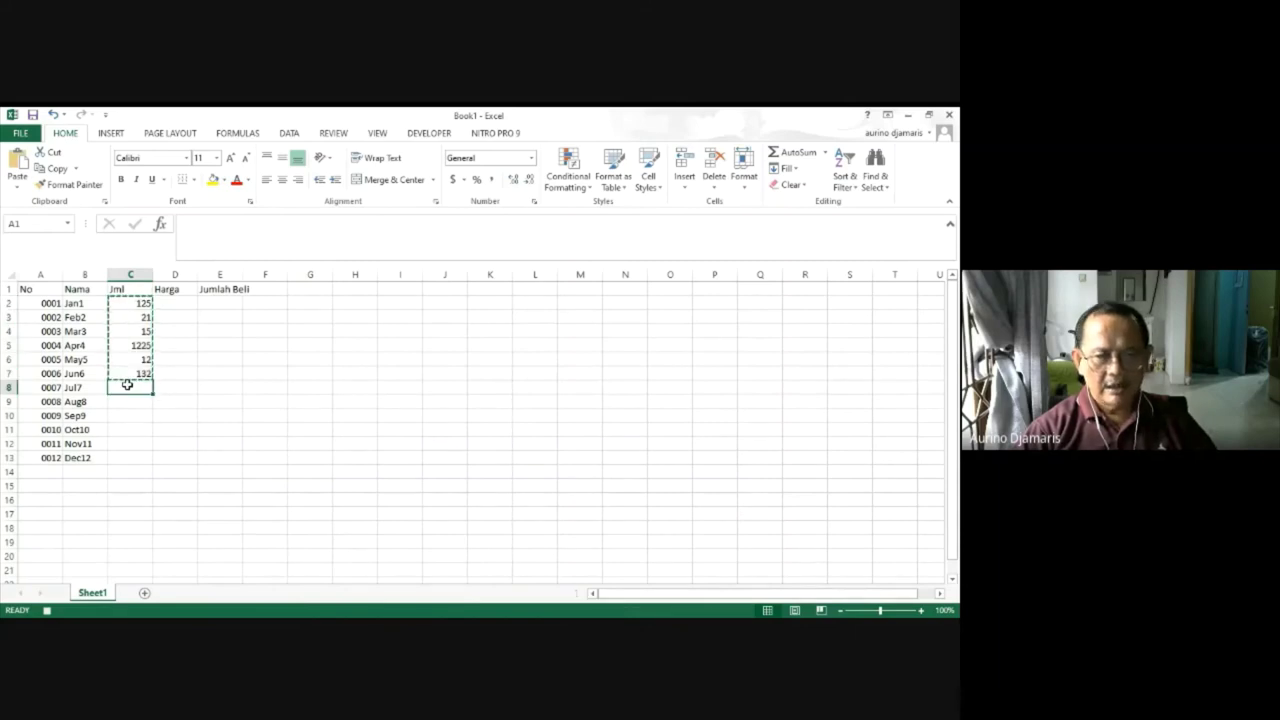
key("ctrl+v")
Enter 457110 in D2 under Harga and fill it down to D13 as a series.
left_click(190, 307)
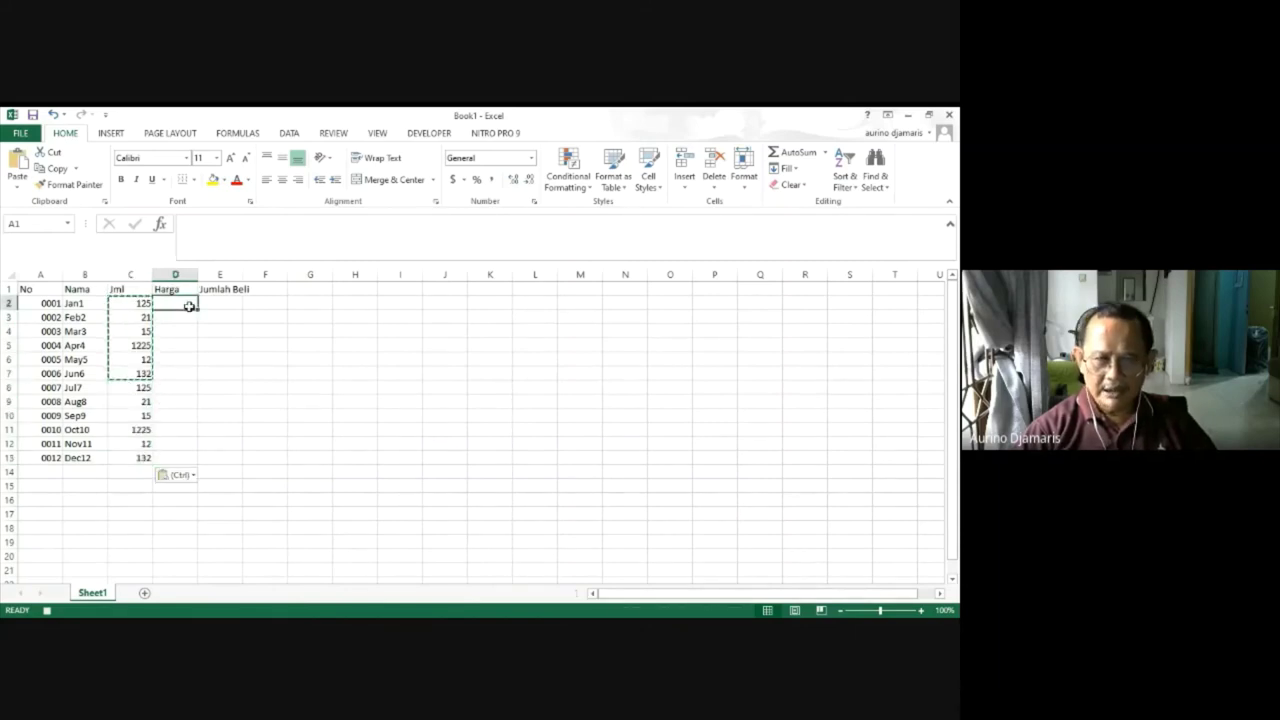
type("45")
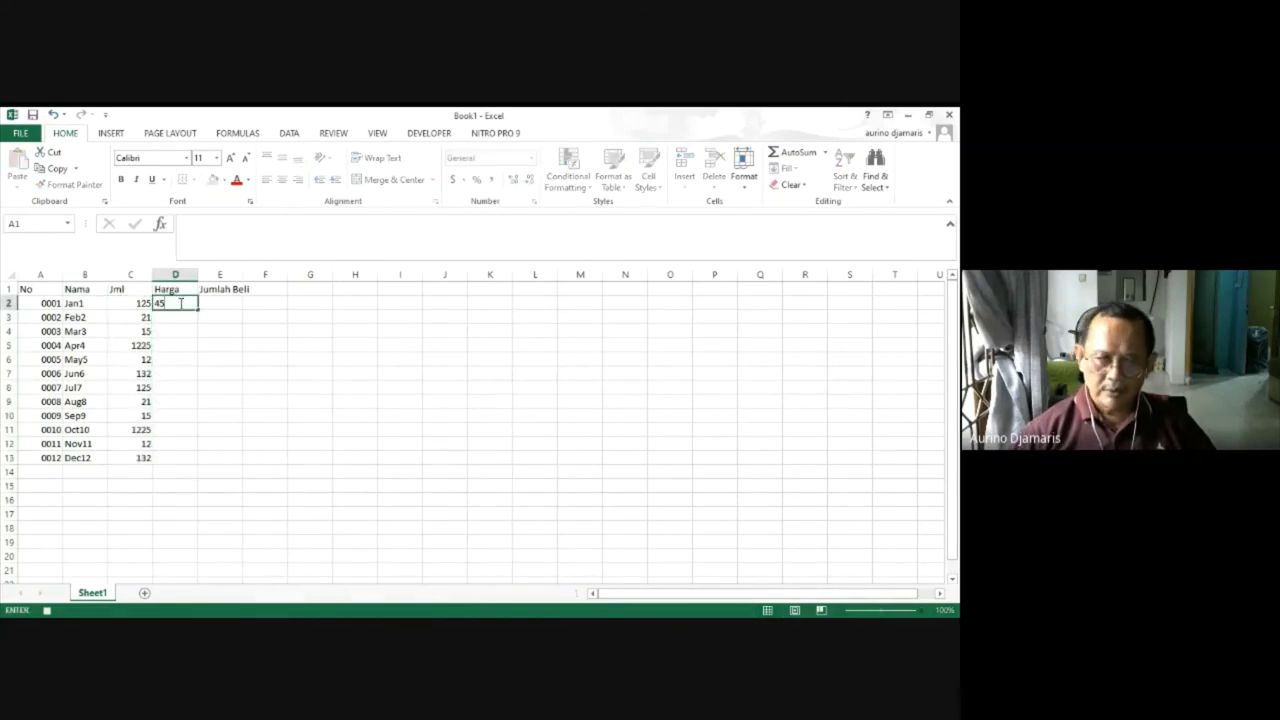
type("711")
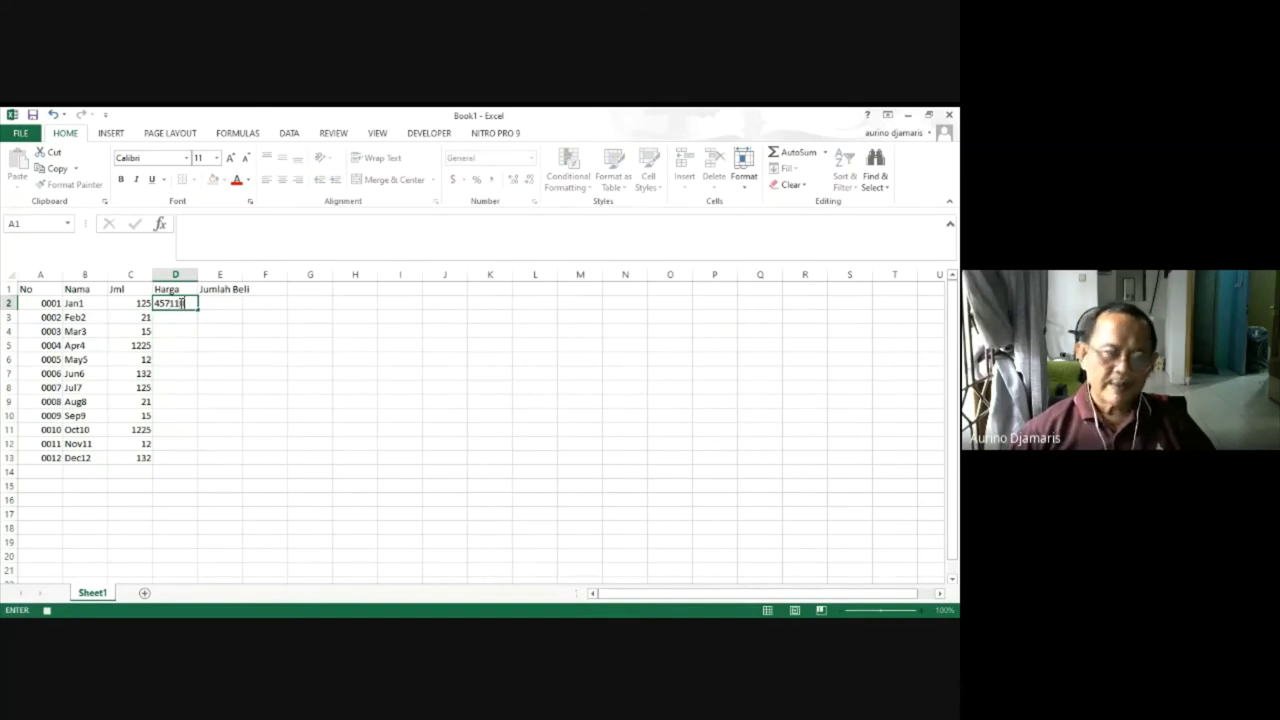
type("0")
left_click(190, 307)
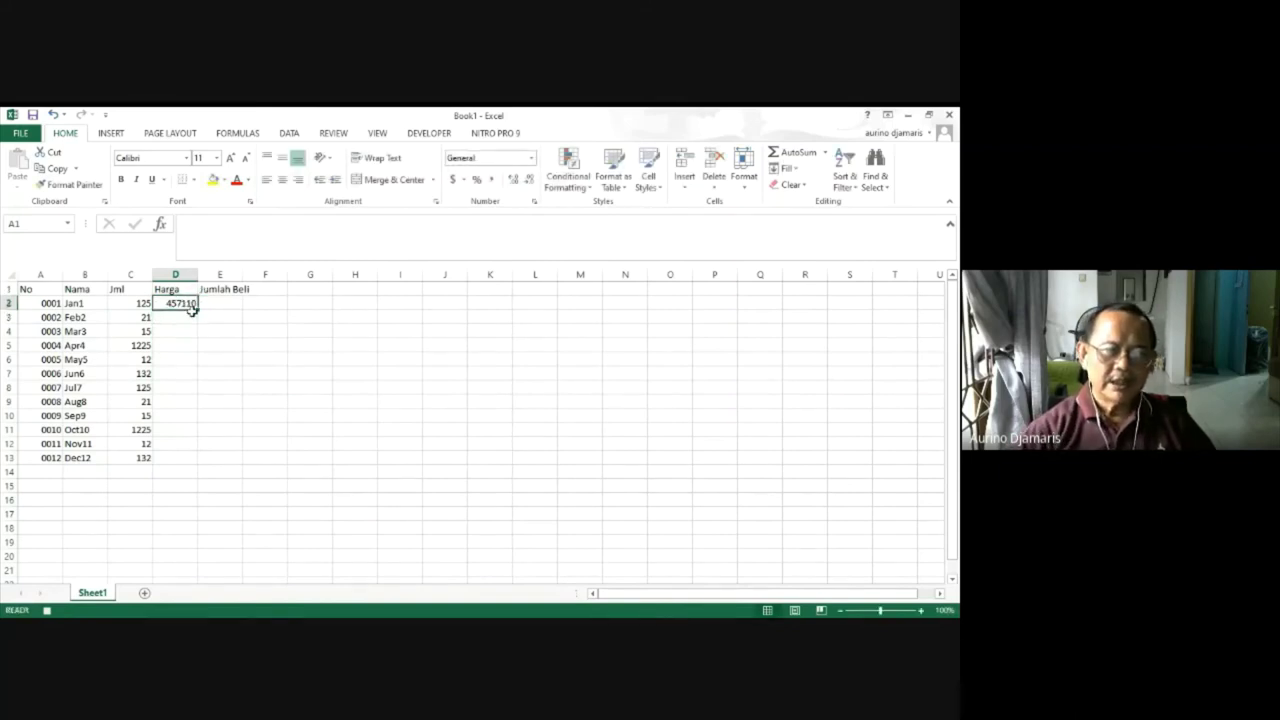
left_click_drag(198, 311, 180, 458)
left_click(207, 472)
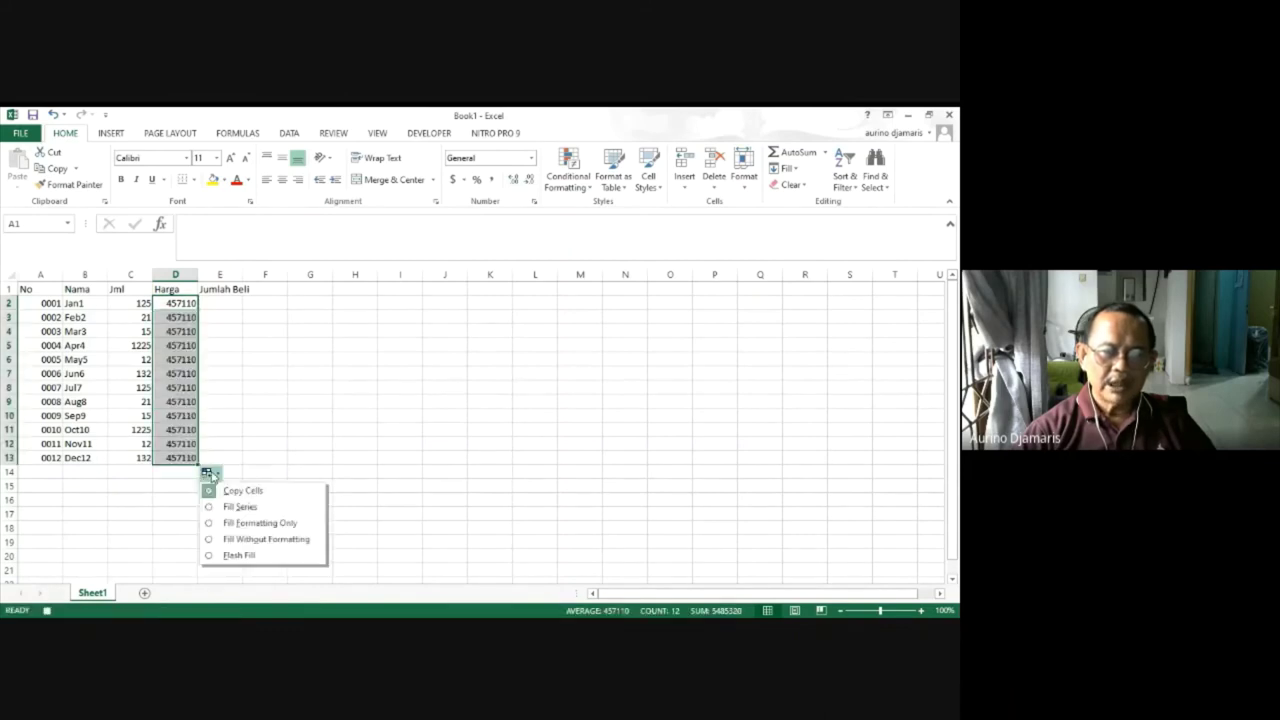
left_click(240, 507)
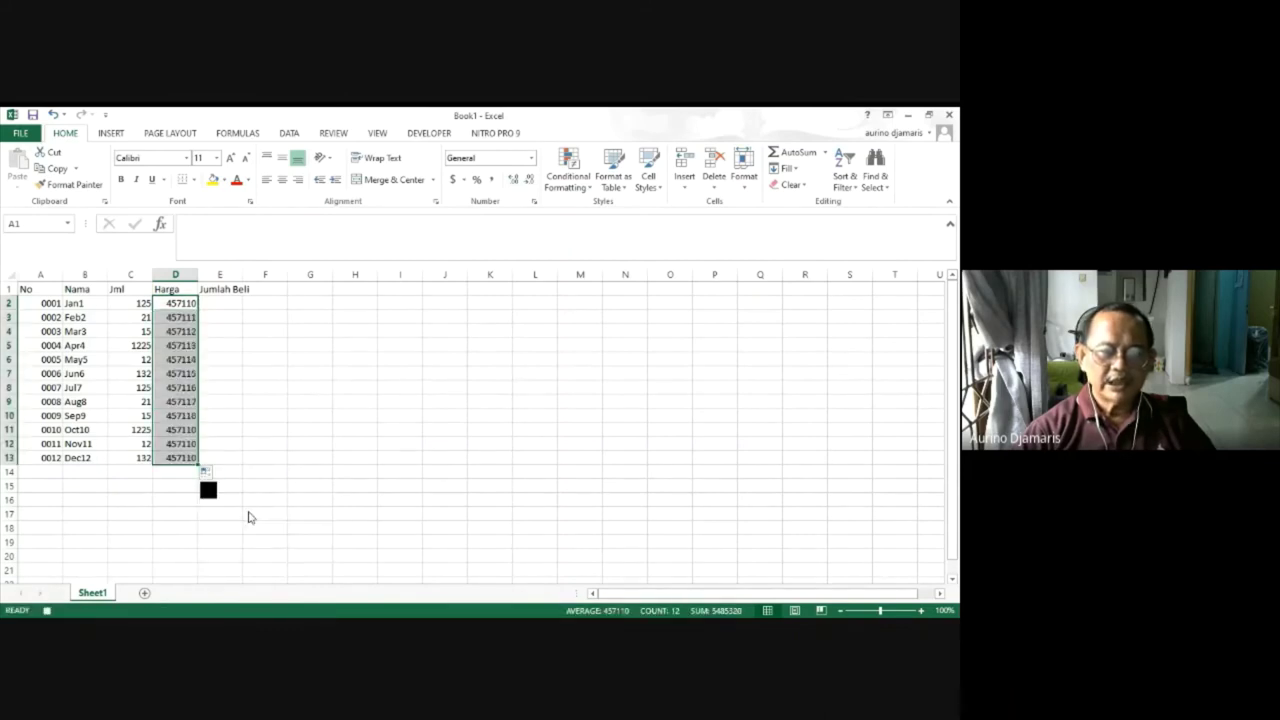
Enter the formula =C2*D2 in E2 under Jumlah Beli and fill it down to E13.
left_click(218, 300)
type("=")
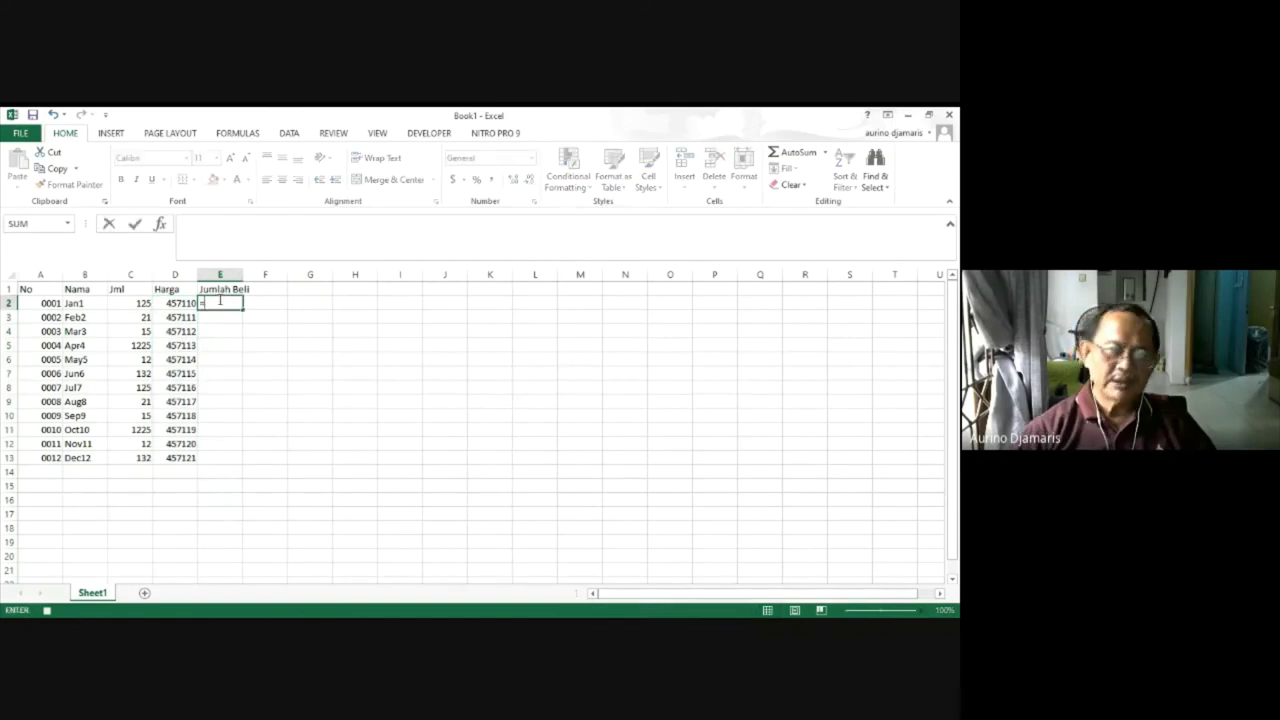
key("Left")
key("Left")
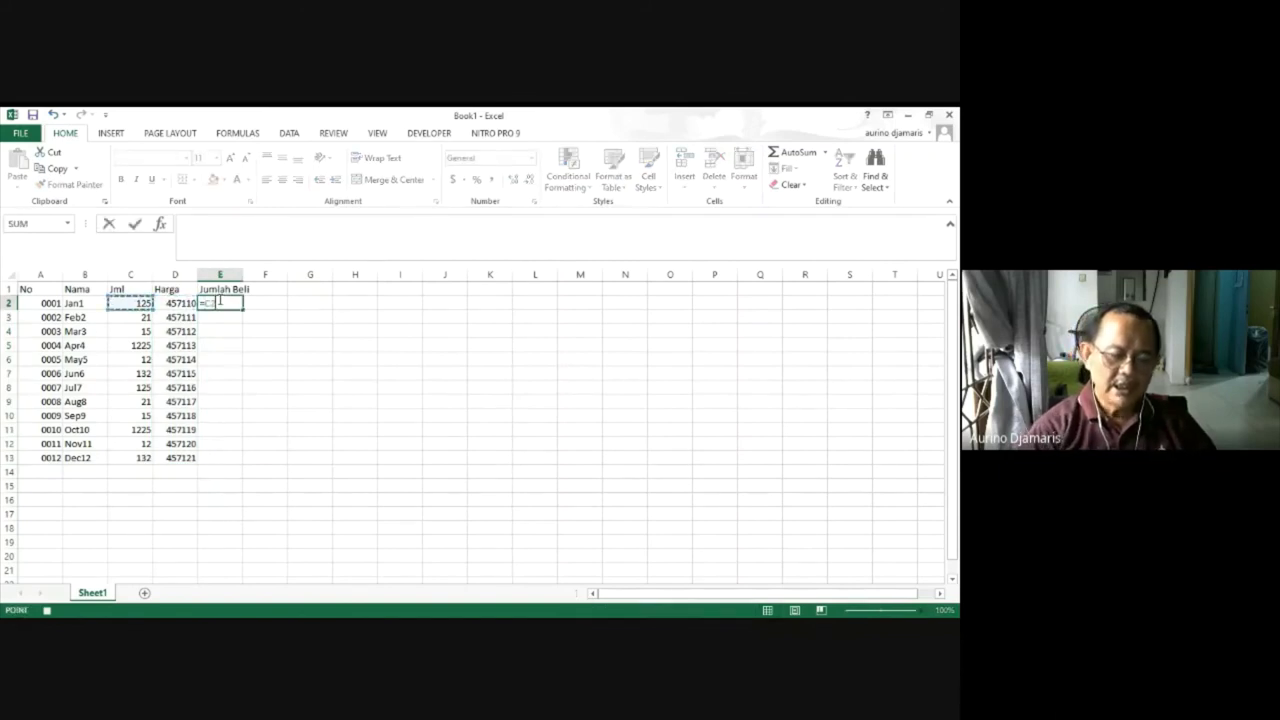
type("*")
key("Left")
key("Return")
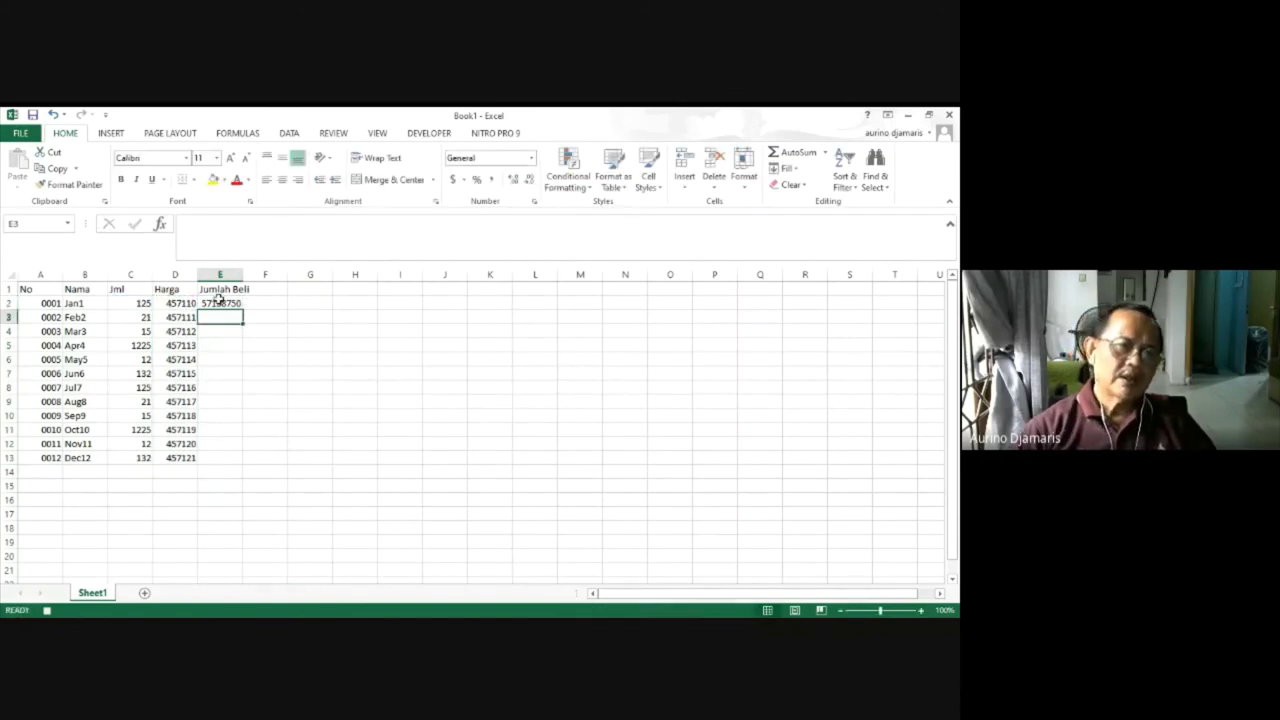
left_click(222, 305)
double_click(236, 312)
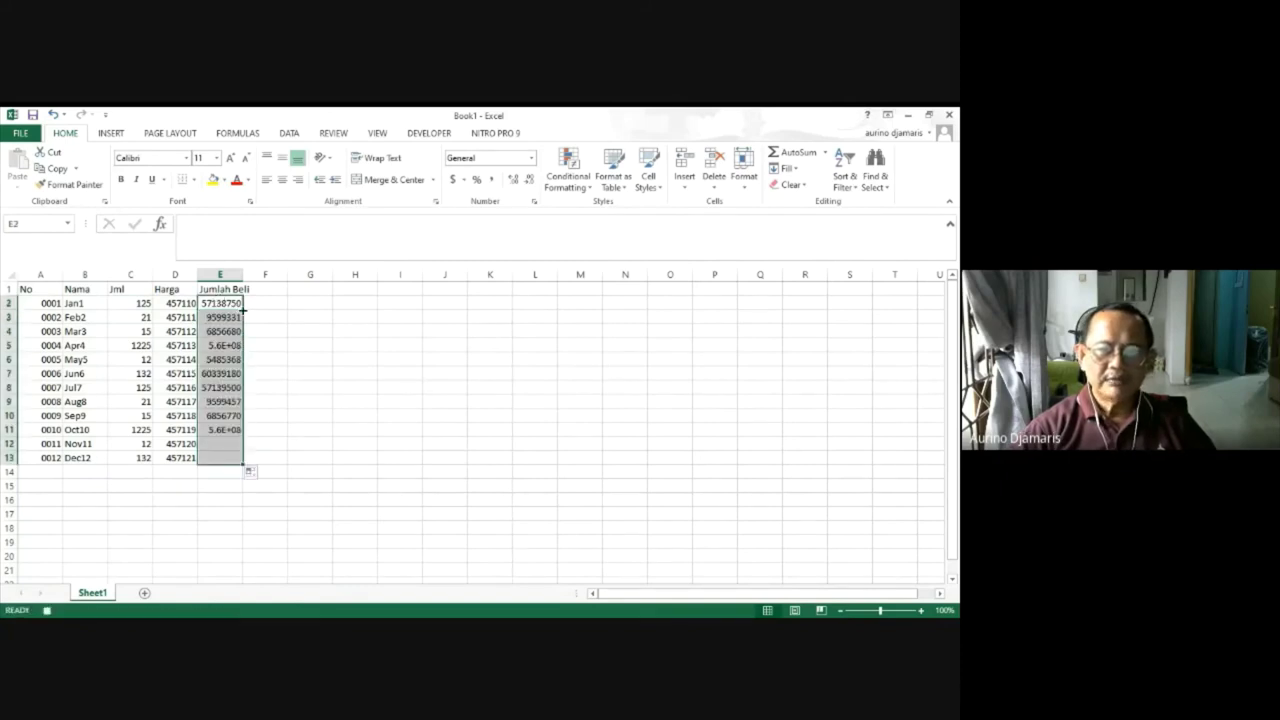
Format A1:E13 as a table with headers, using the orange light style with a solid header row.
left_click_drag(43, 293, 207, 457)
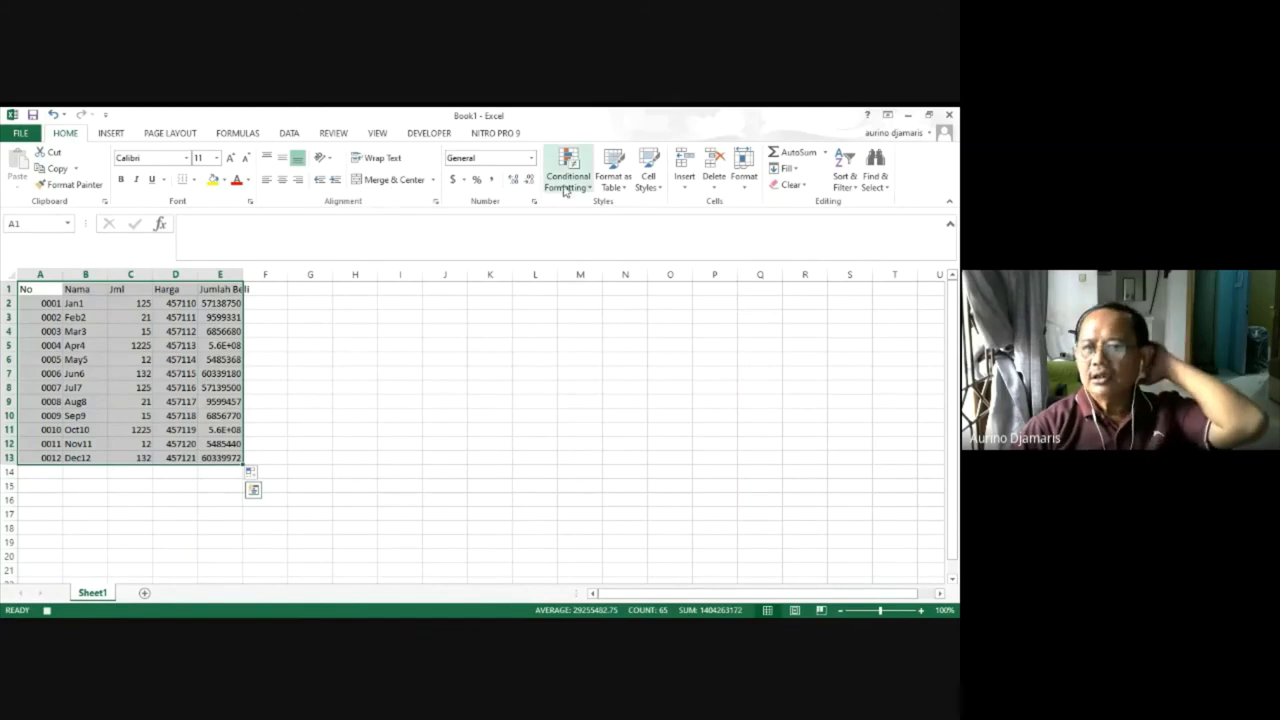
left_click(626, 168)
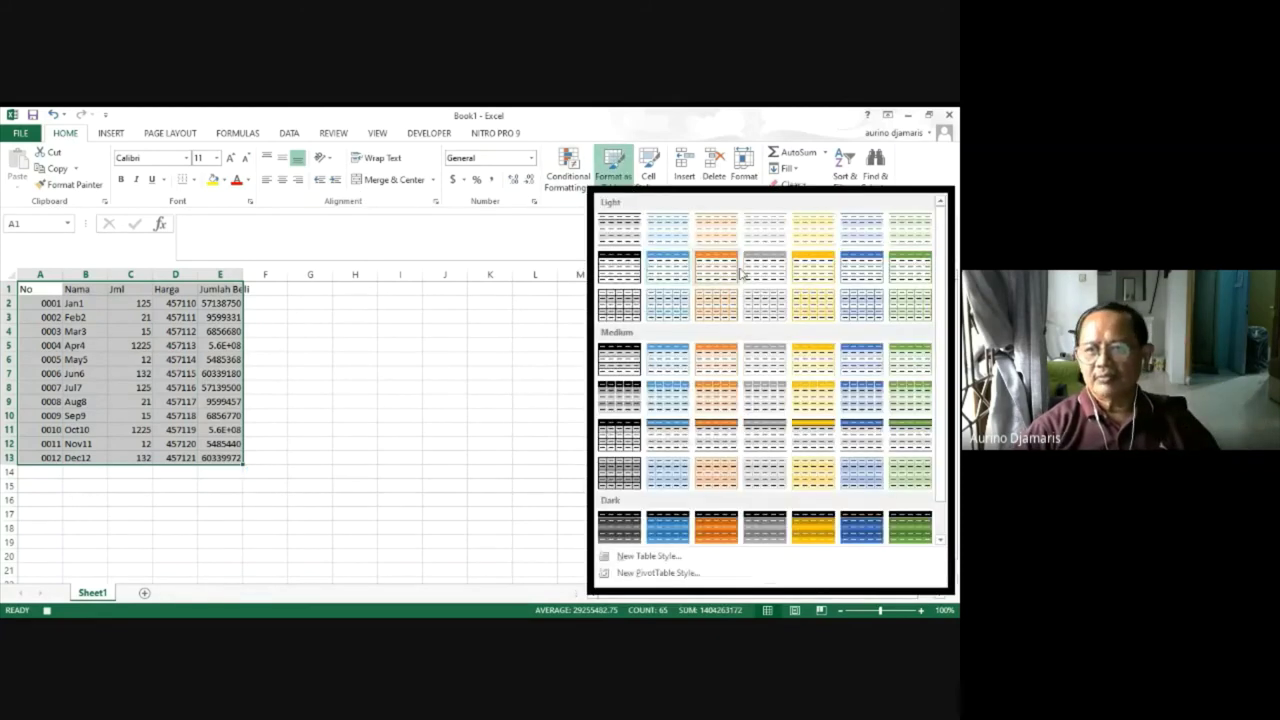
left_click(703, 268)
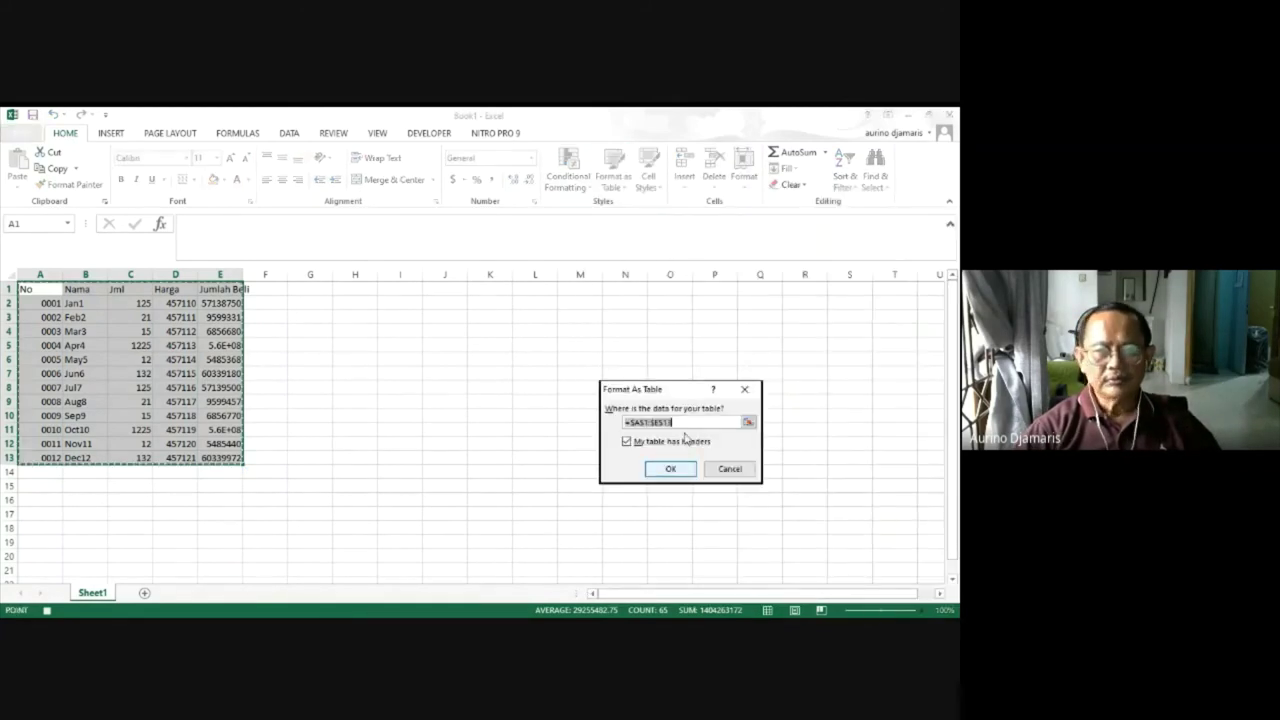
left_click(672, 469)
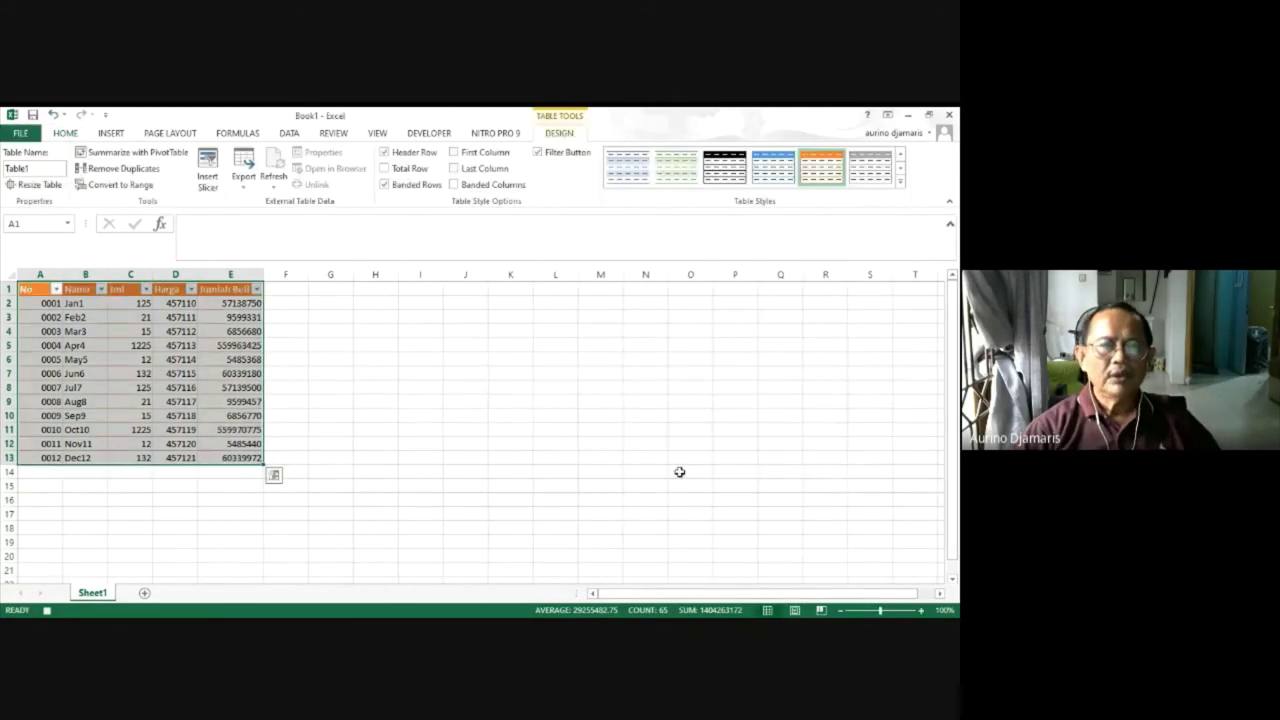
Insert three blank sheet rows above the table's header row.
left_click(8, 290)
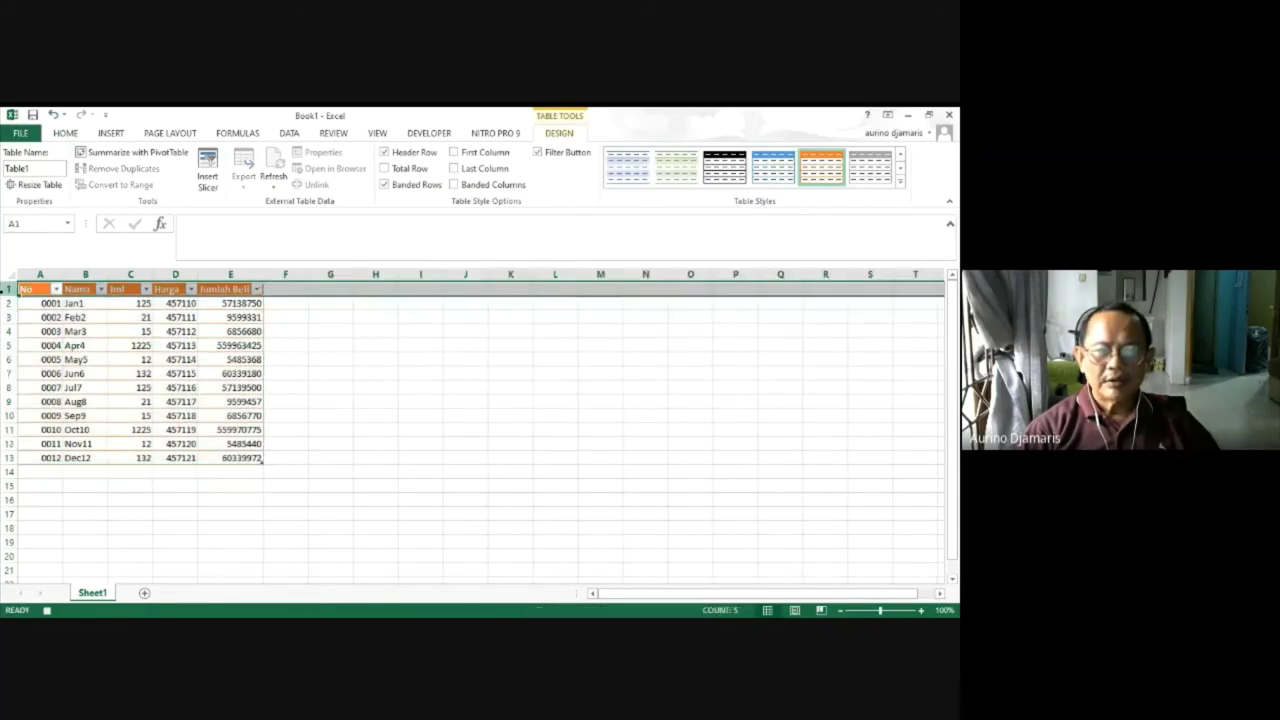
left_click(117, 137)
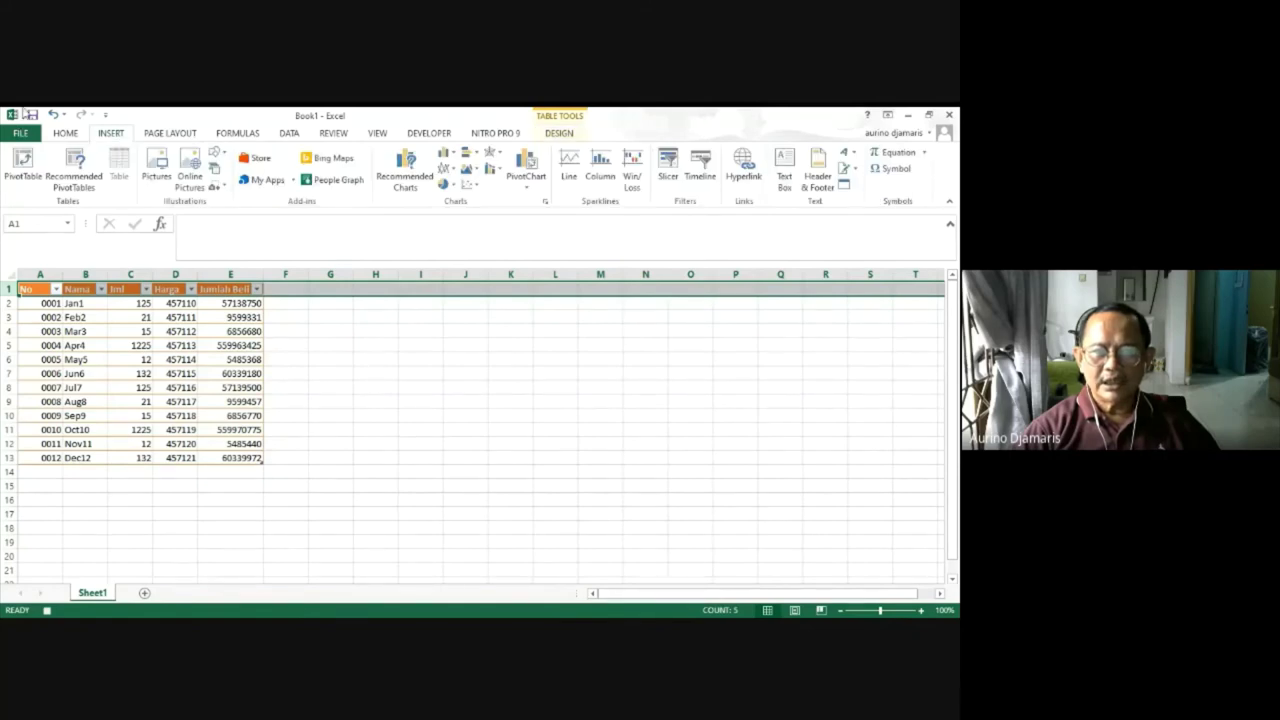
left_click(62, 136)
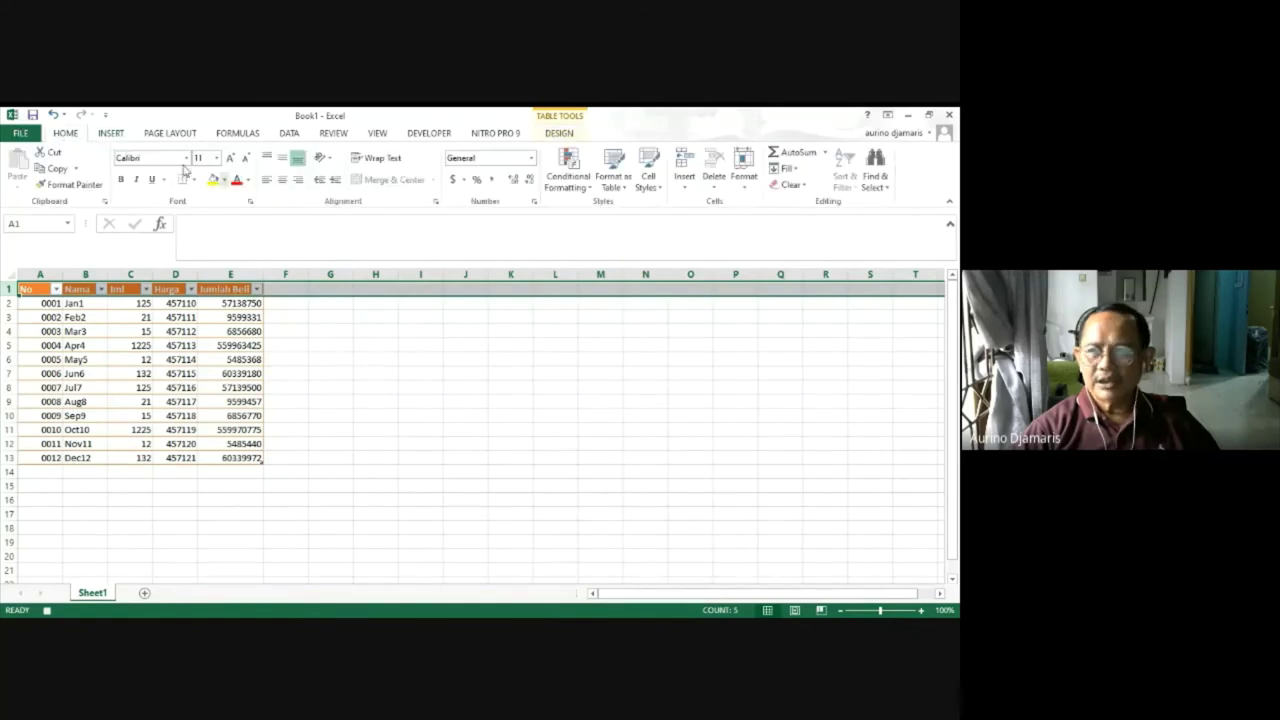
left_click(692, 180)
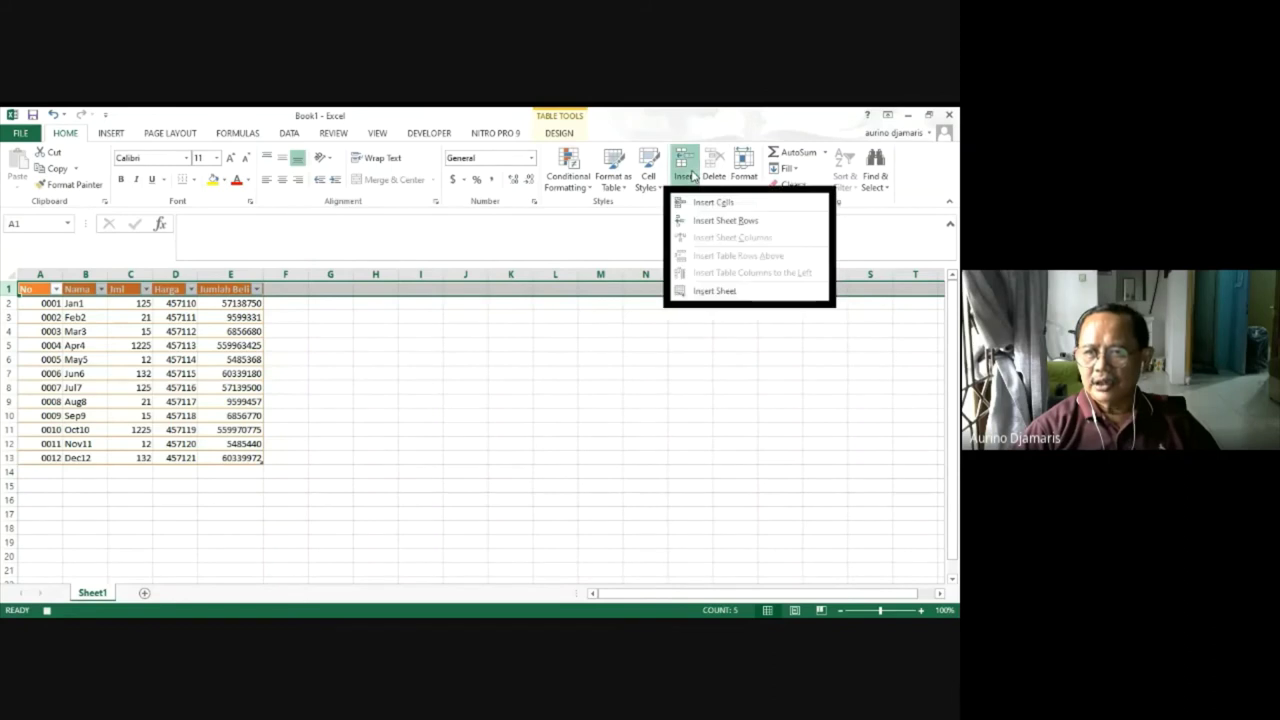
left_click(692, 221)
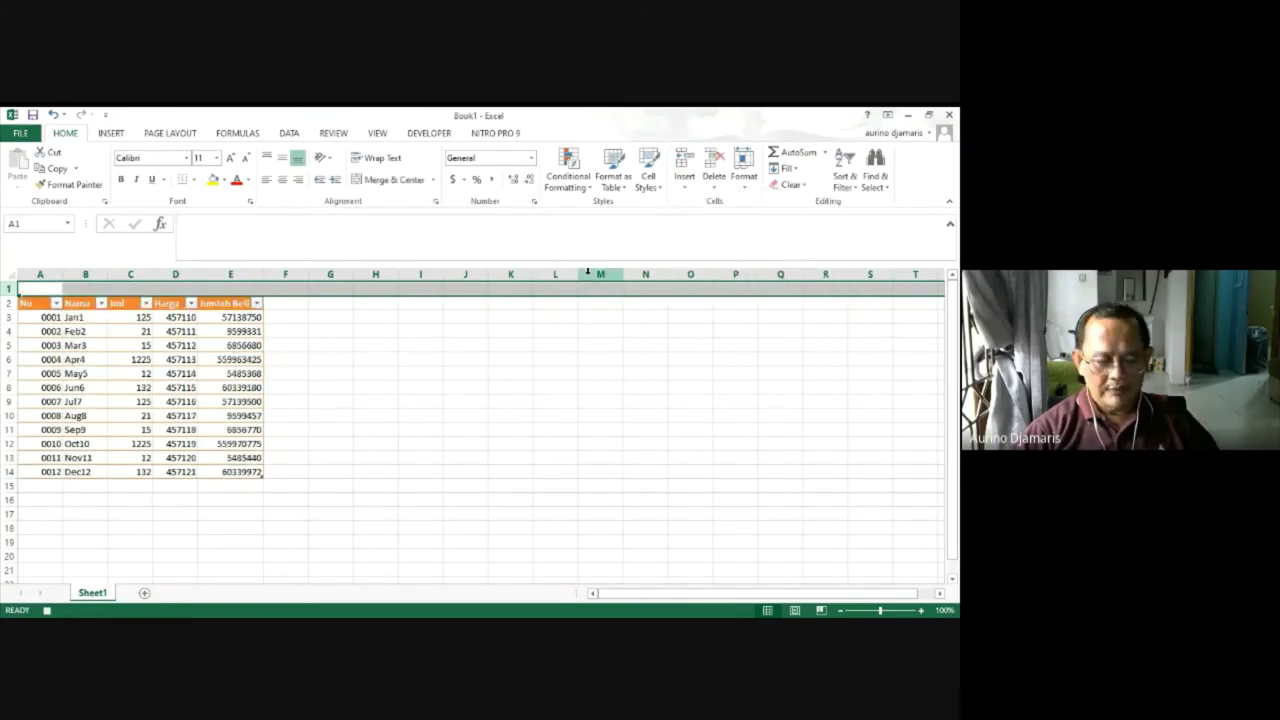
key("F4")
key("F4")
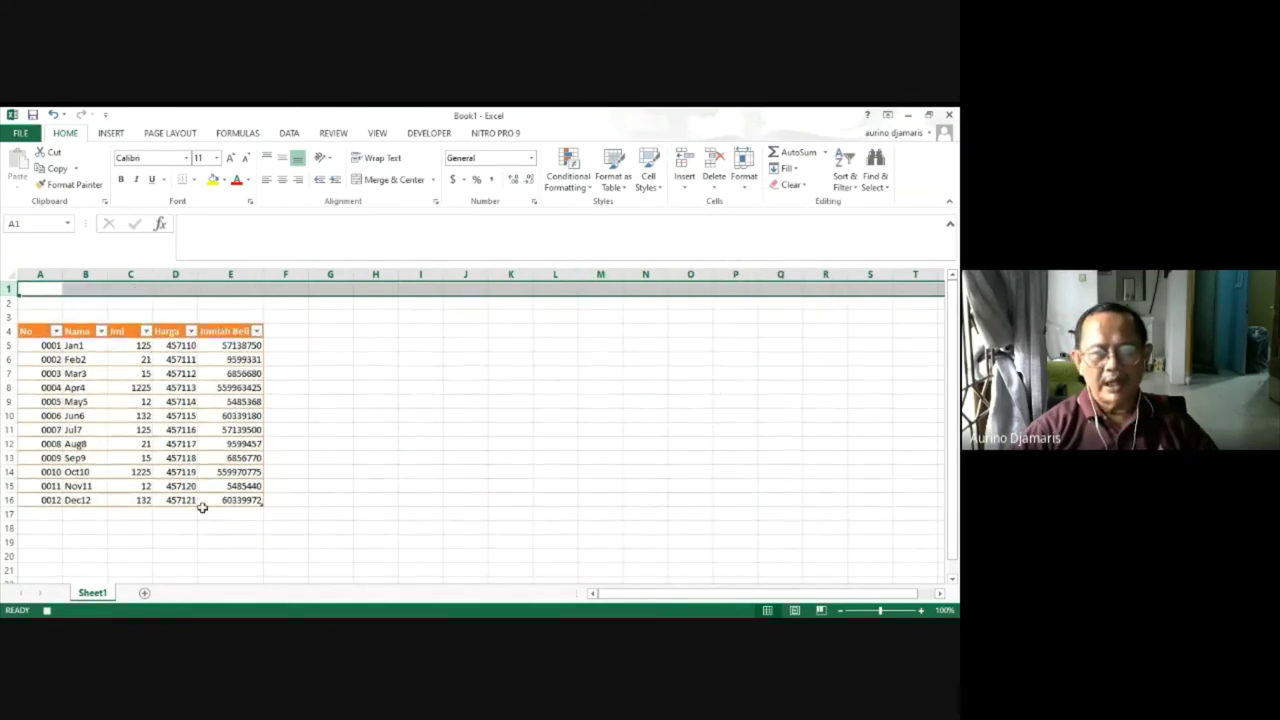
Insert one blank sheet column before the table's No column.
left_click(32, 272)
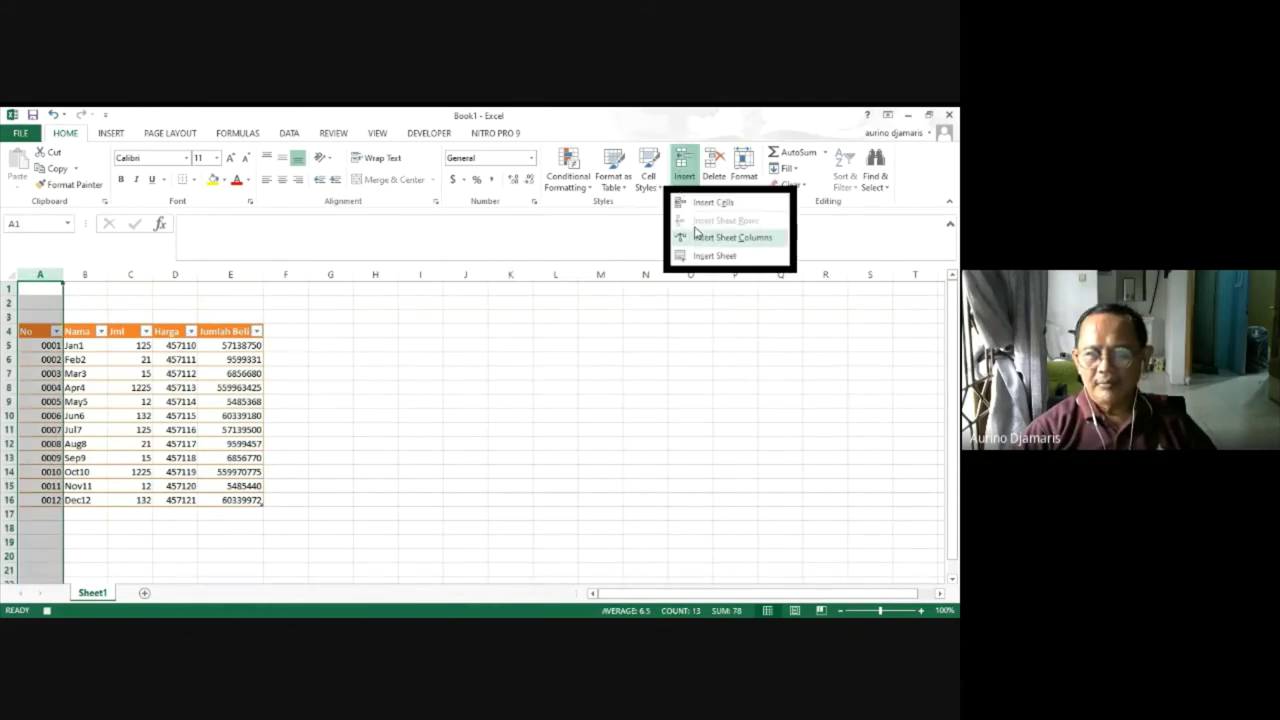
left_click(694, 238)
left_click(447, 400)
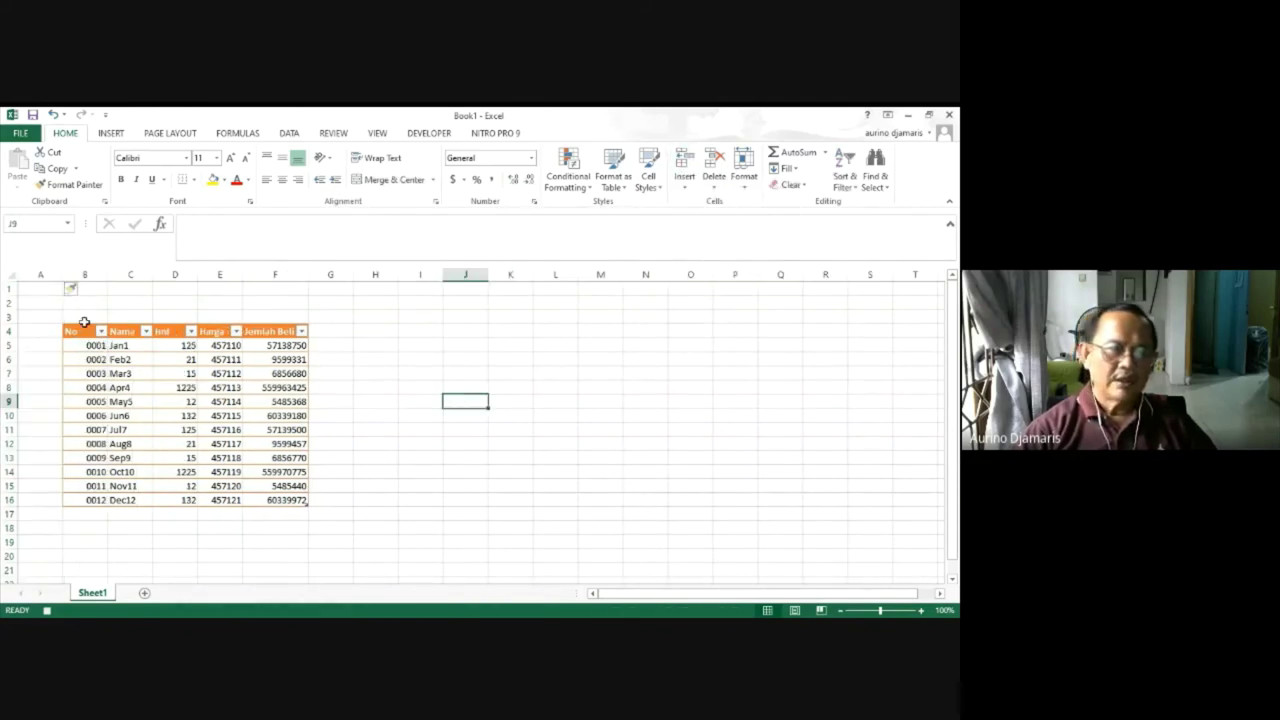
Enter the title Tabel Penjualan in cell B2 above the table.
left_click(78, 298)
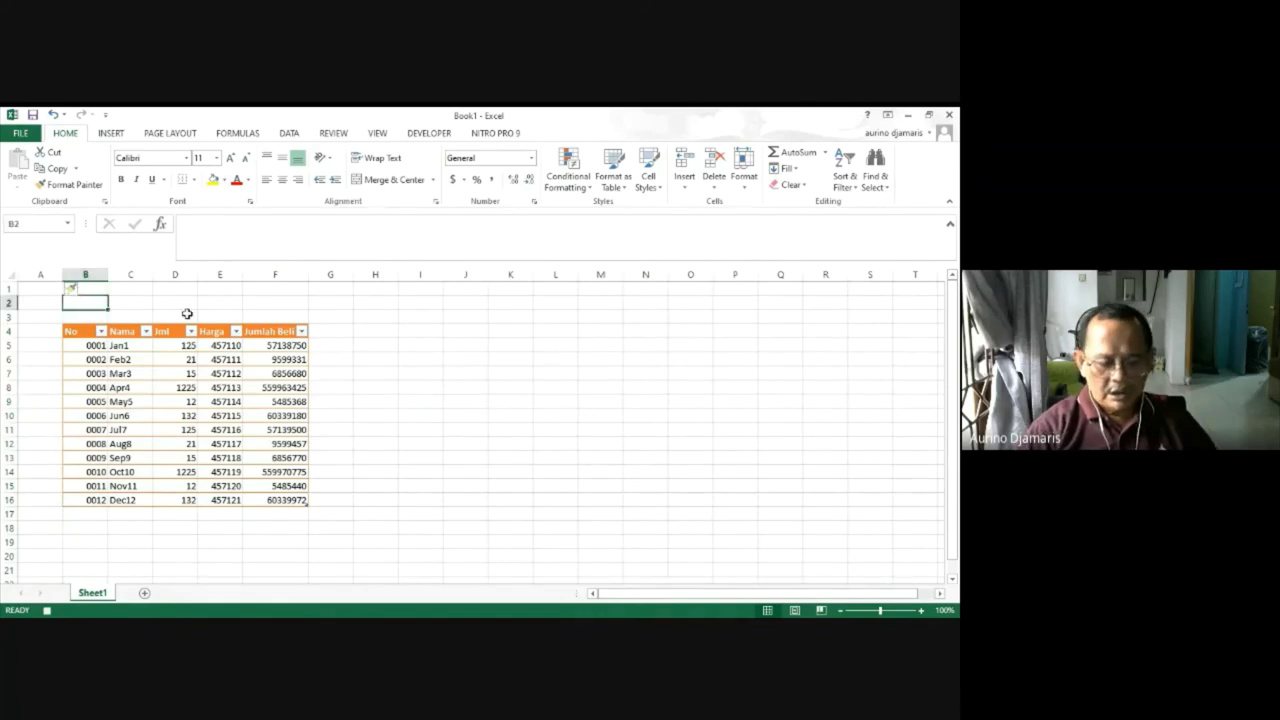
type("Ta")
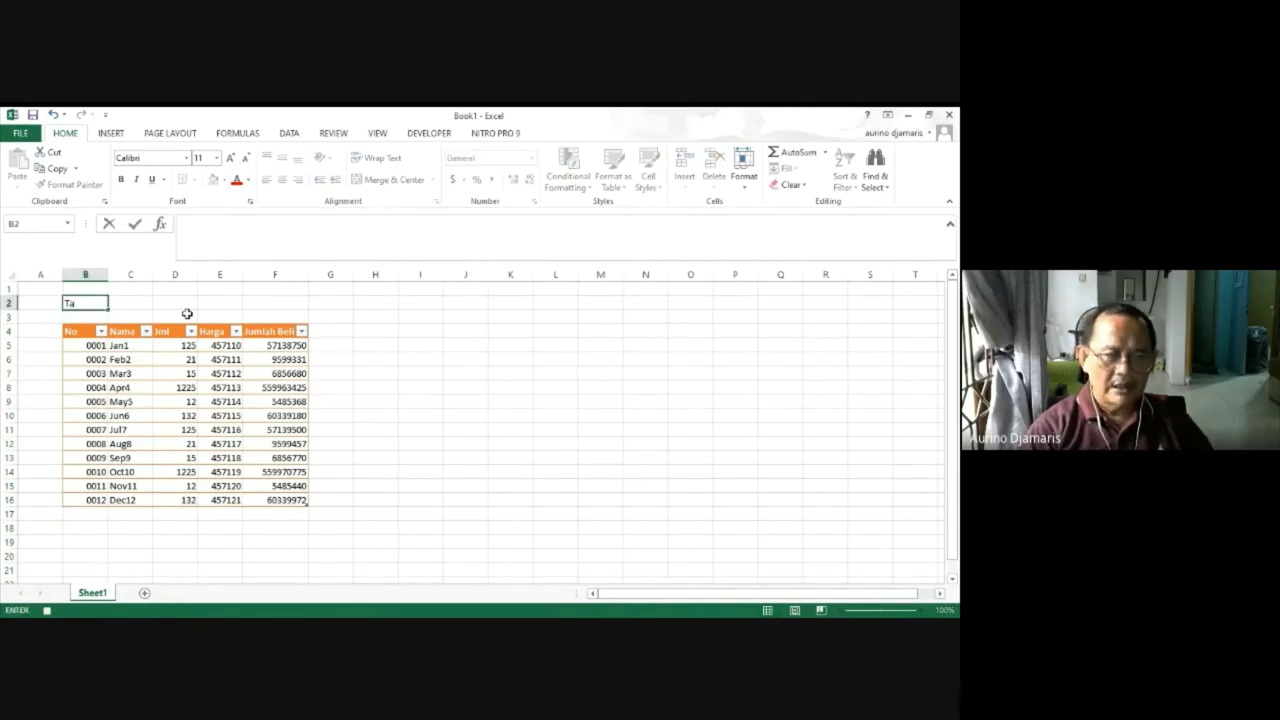
type("bel Pen")
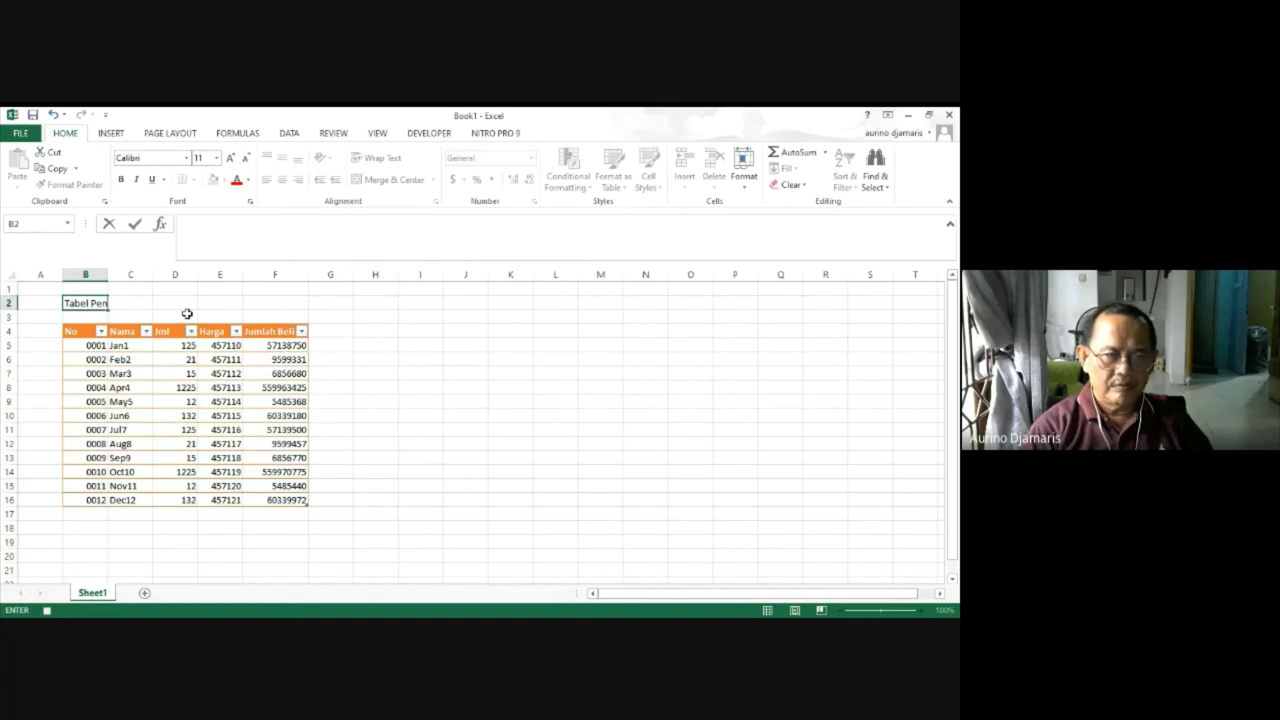
type("jua;la")
key("BackSpace")
key("BackSpace")
key("BackSpace")
key("BackSpace")
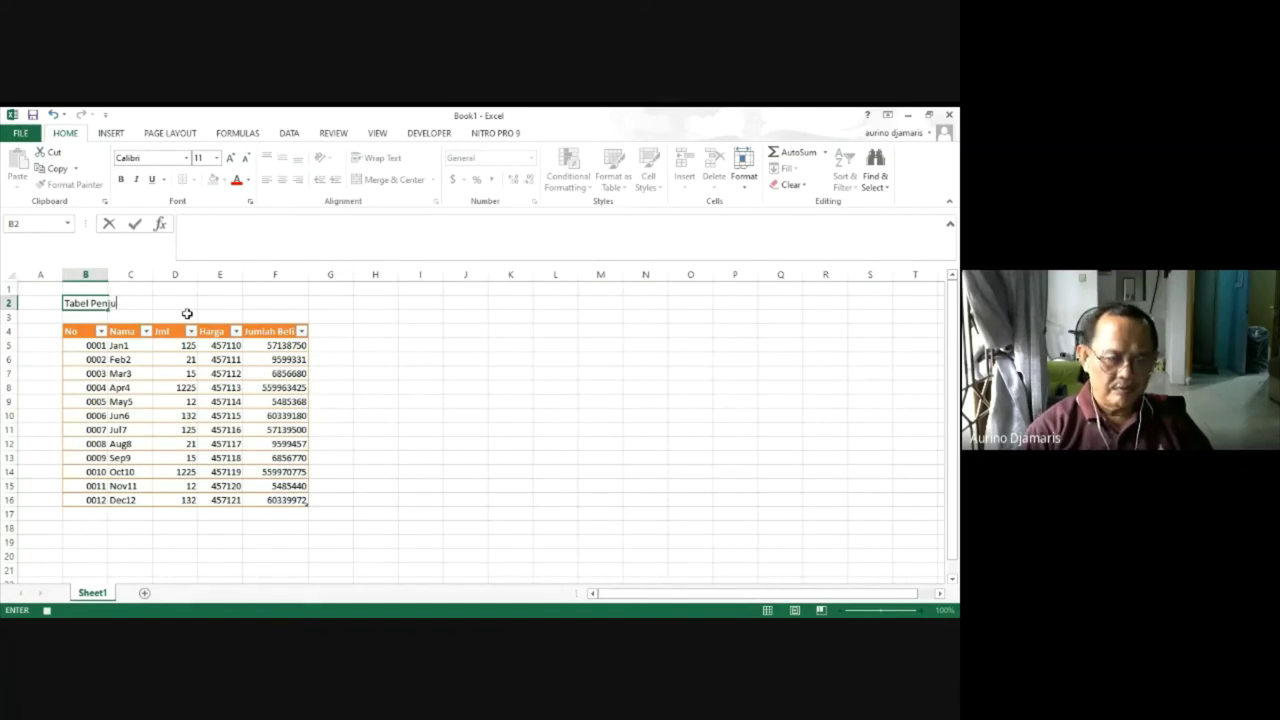
type("la")
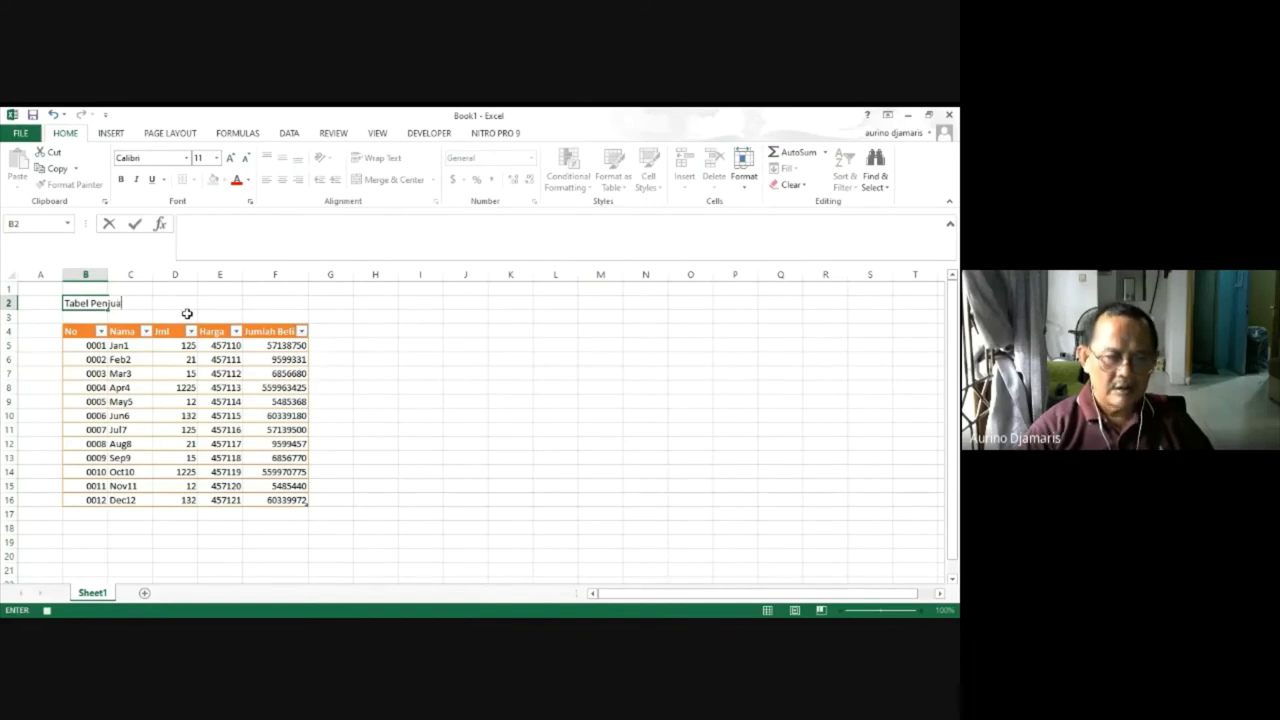
type("lan")
key("Return")
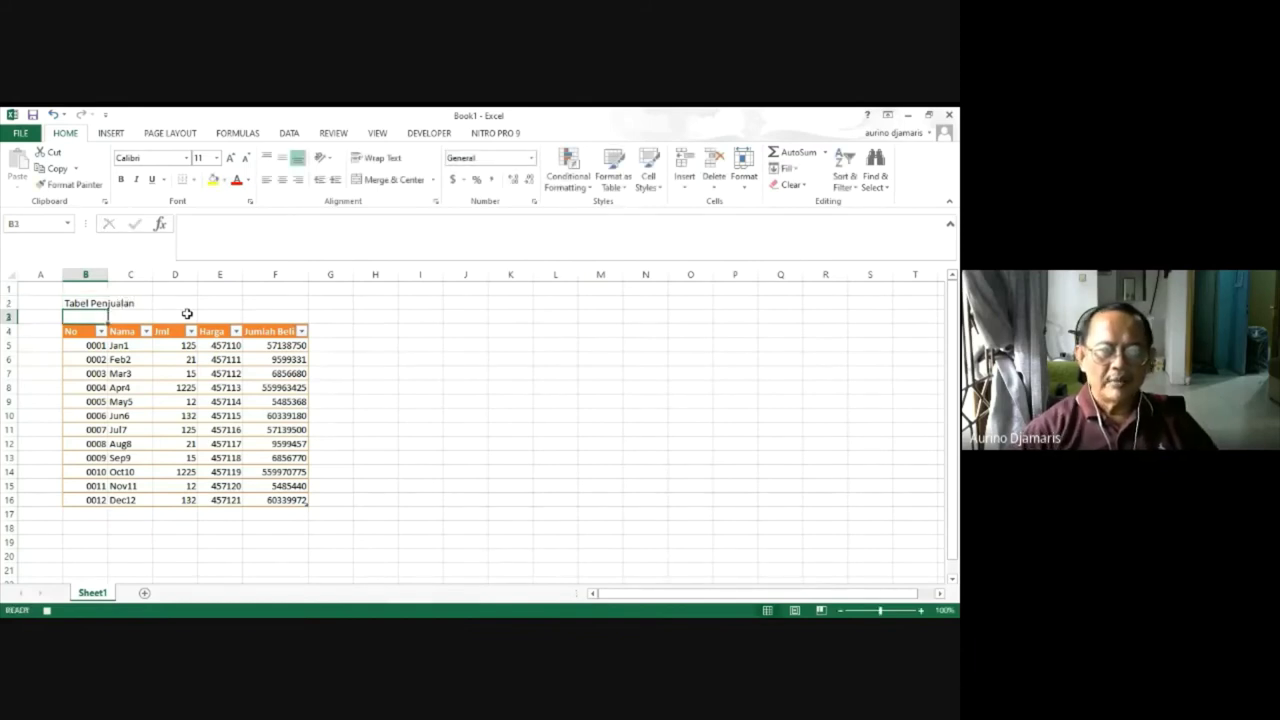
Format the title in B2 as 20 pt bold, centred horizontally and middle-aligned vertically.
left_click(97, 303)
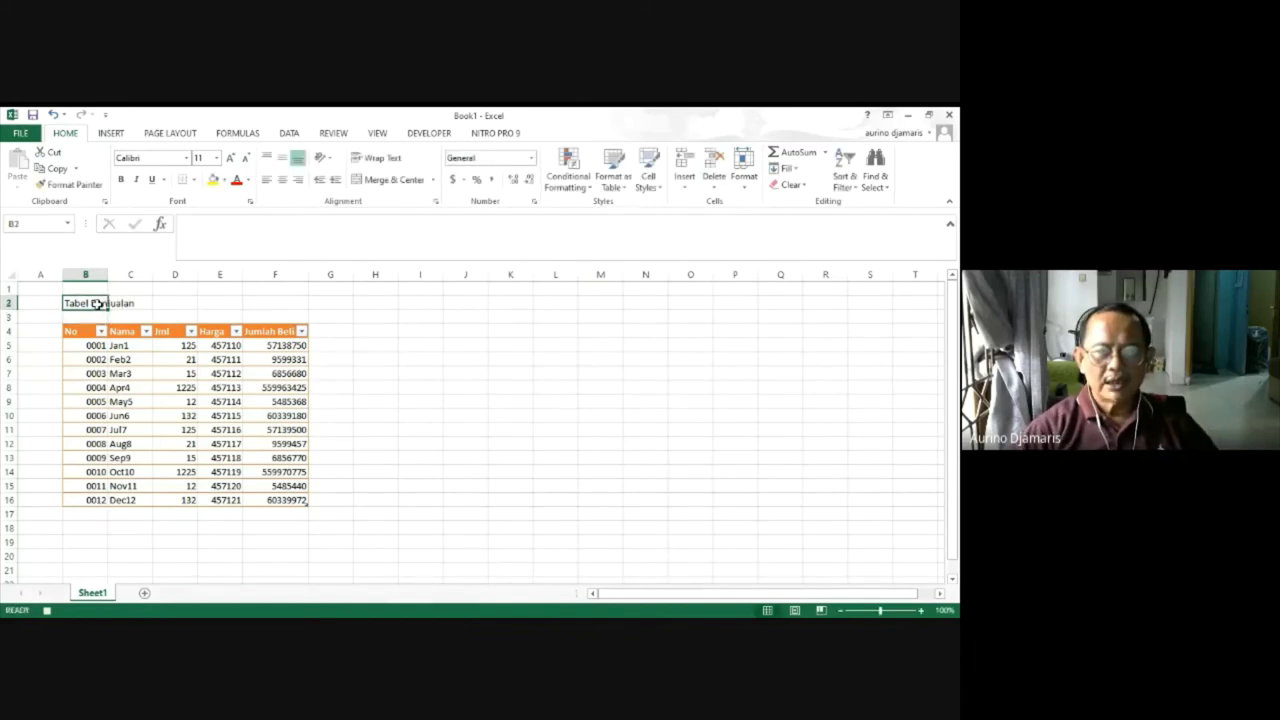
left_click(215, 158)
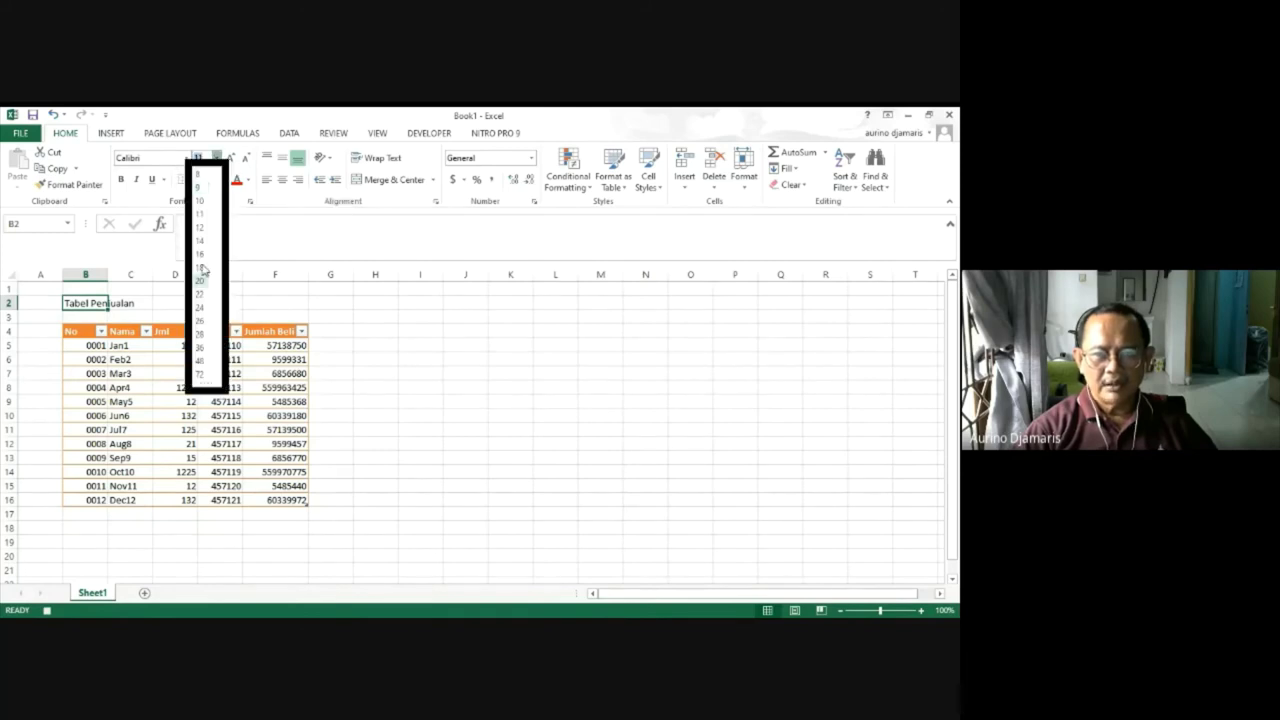
left_click(200, 281)
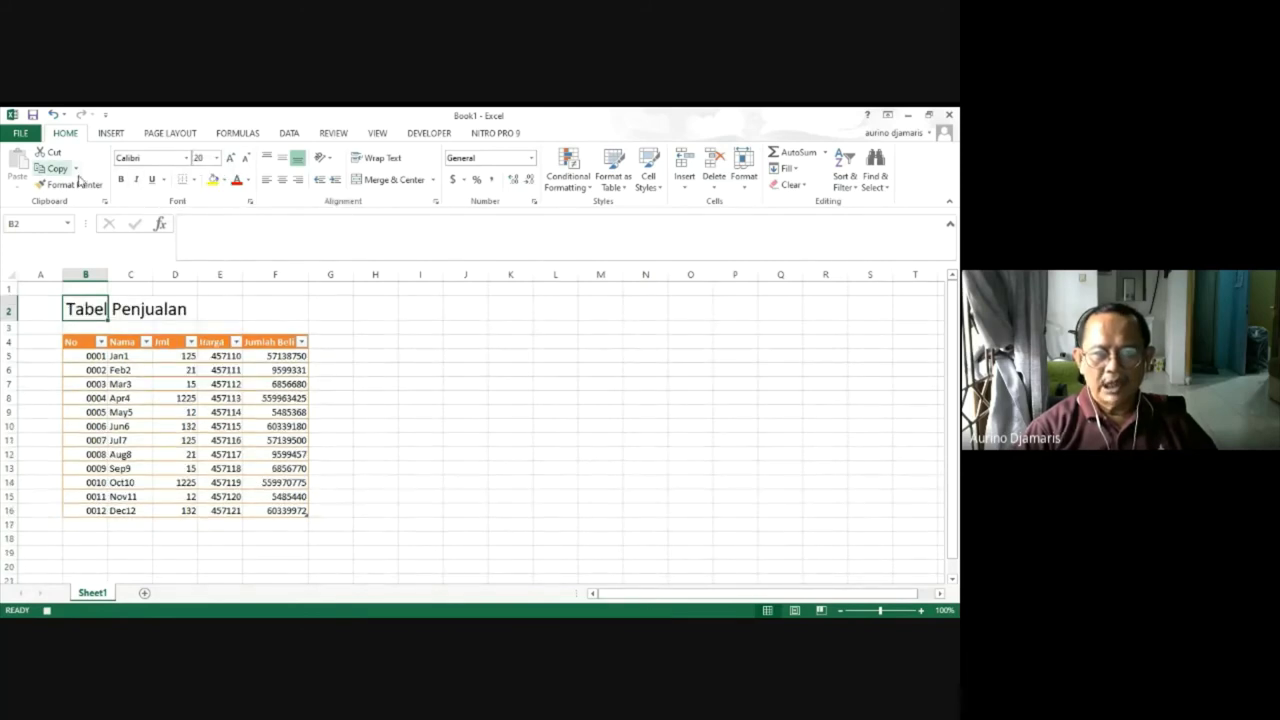
left_click(121, 180)
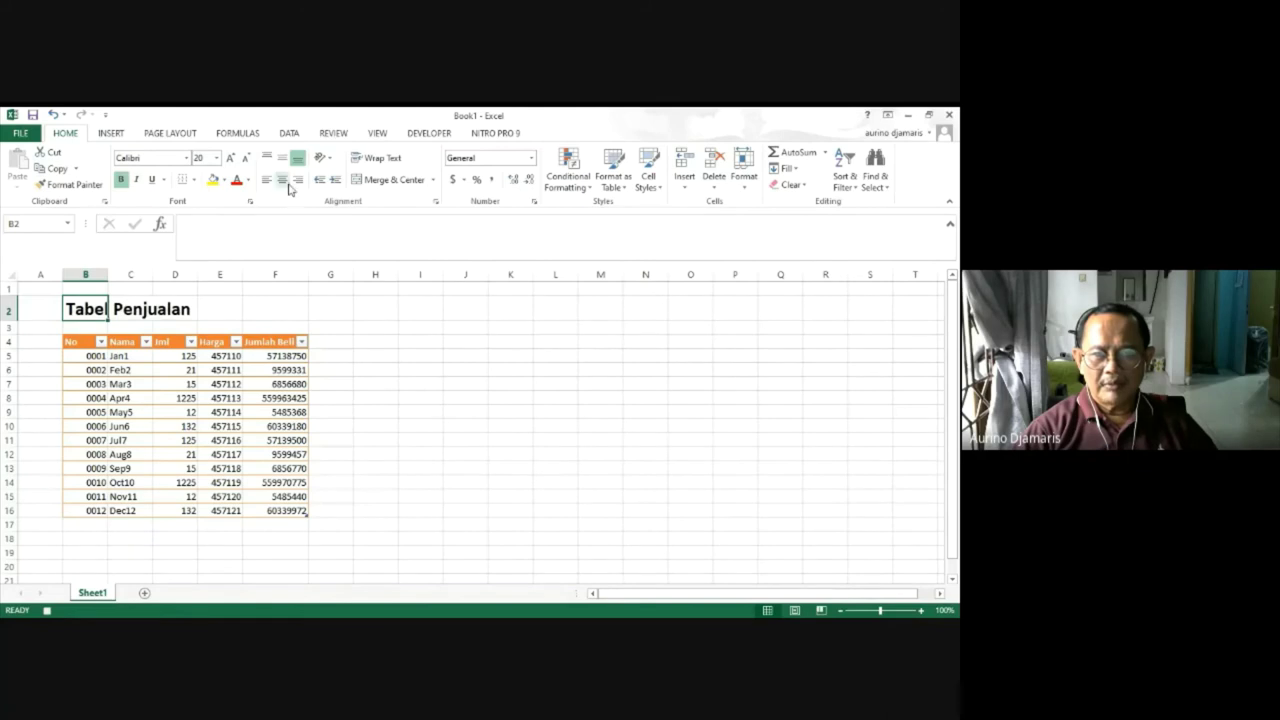
left_click(282, 179)
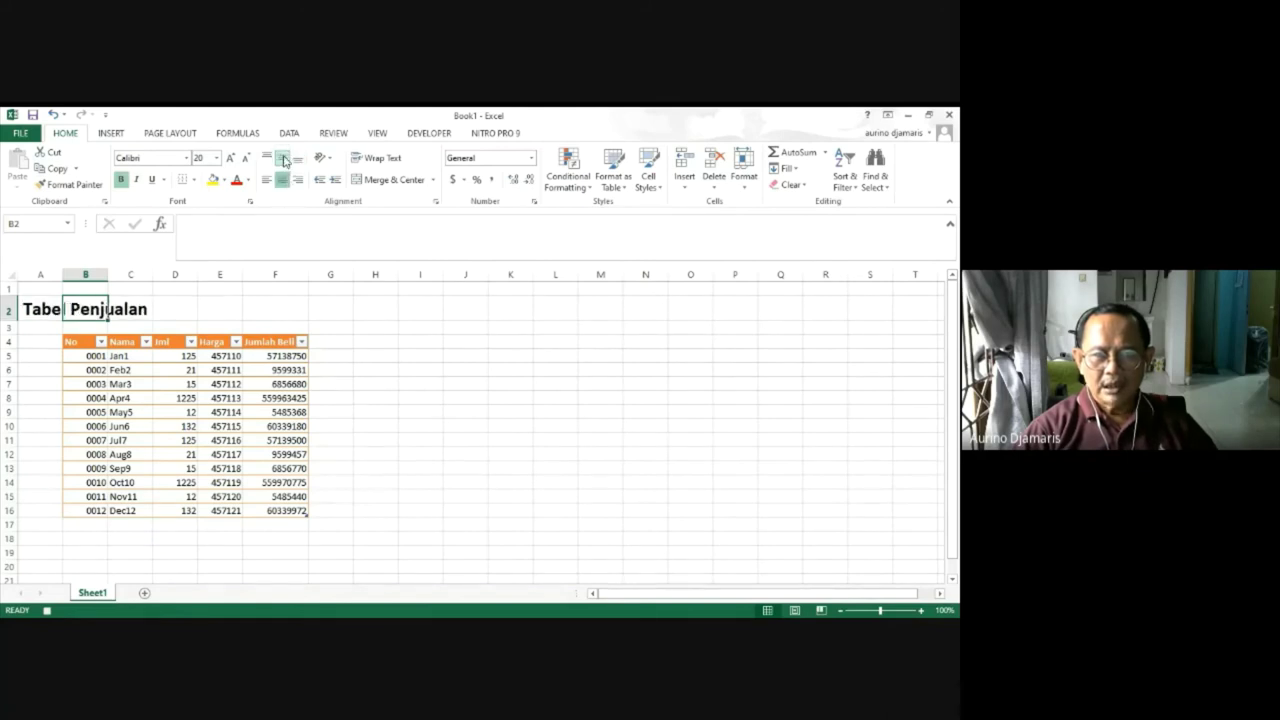
left_click(282, 158)
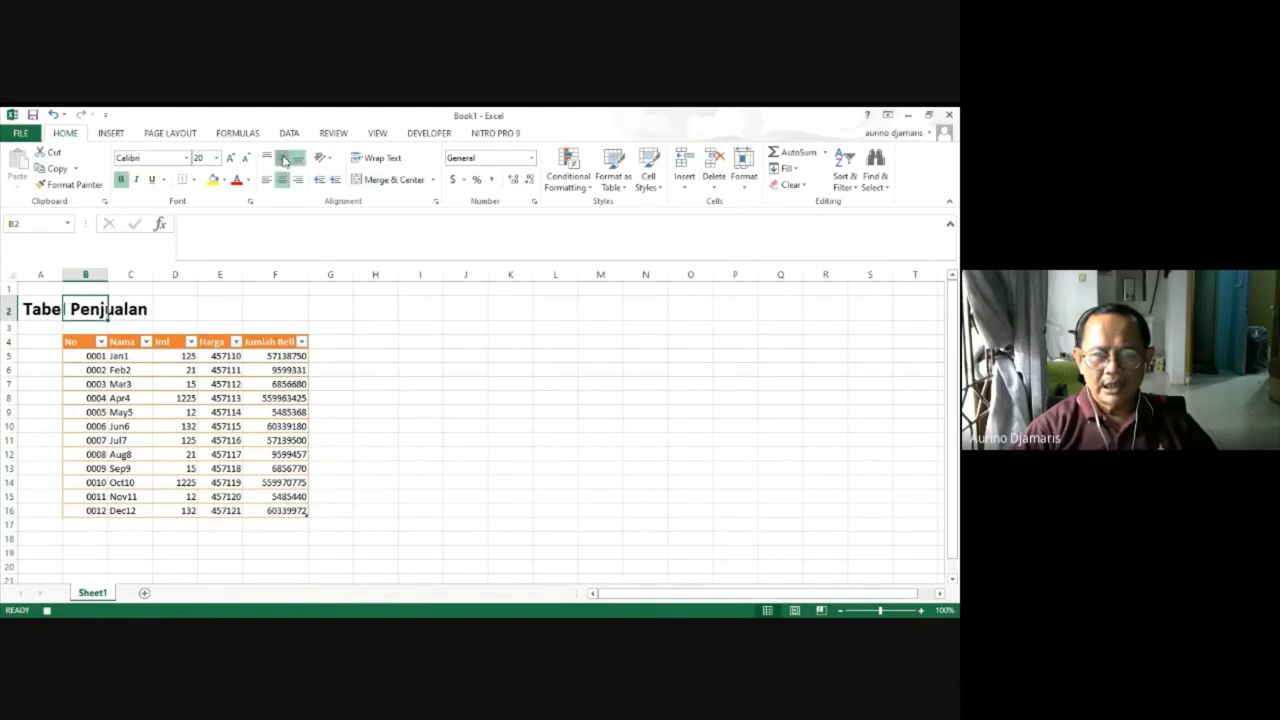
Merge and centre the title across B2:F2.
left_click_drag(85, 309, 293, 313)
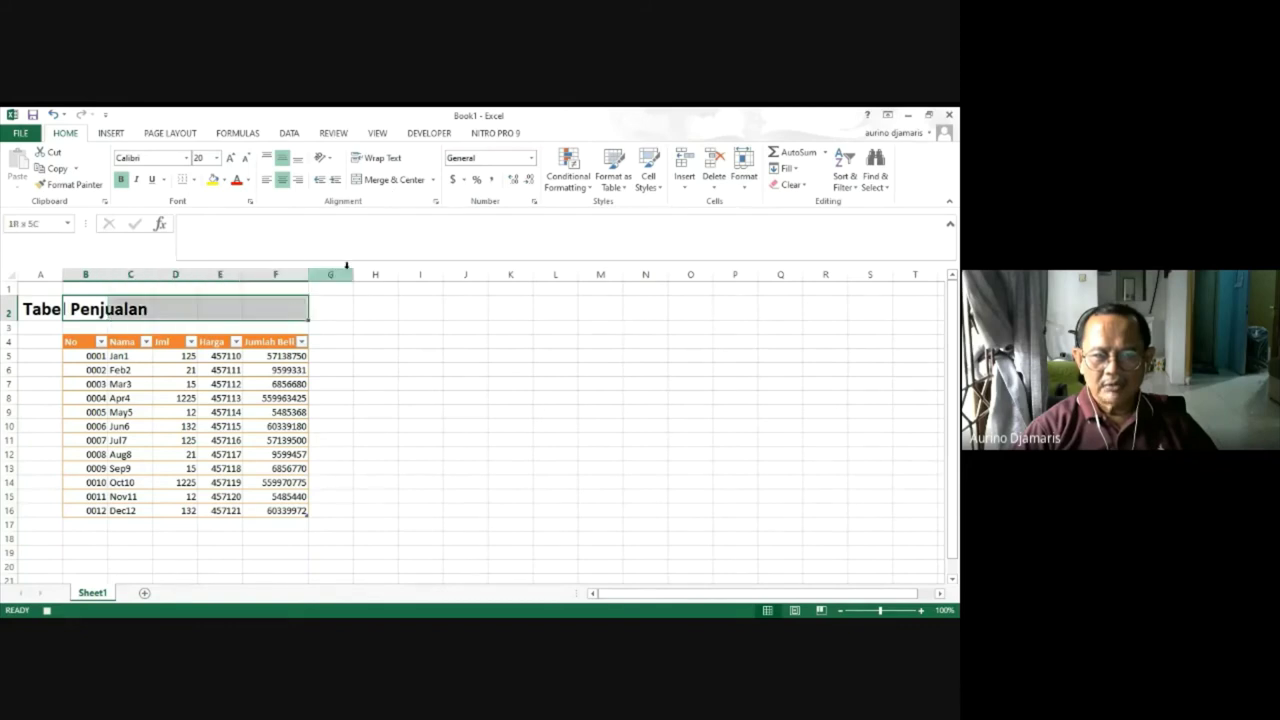
left_click(393, 179)
left_click(375, 368)
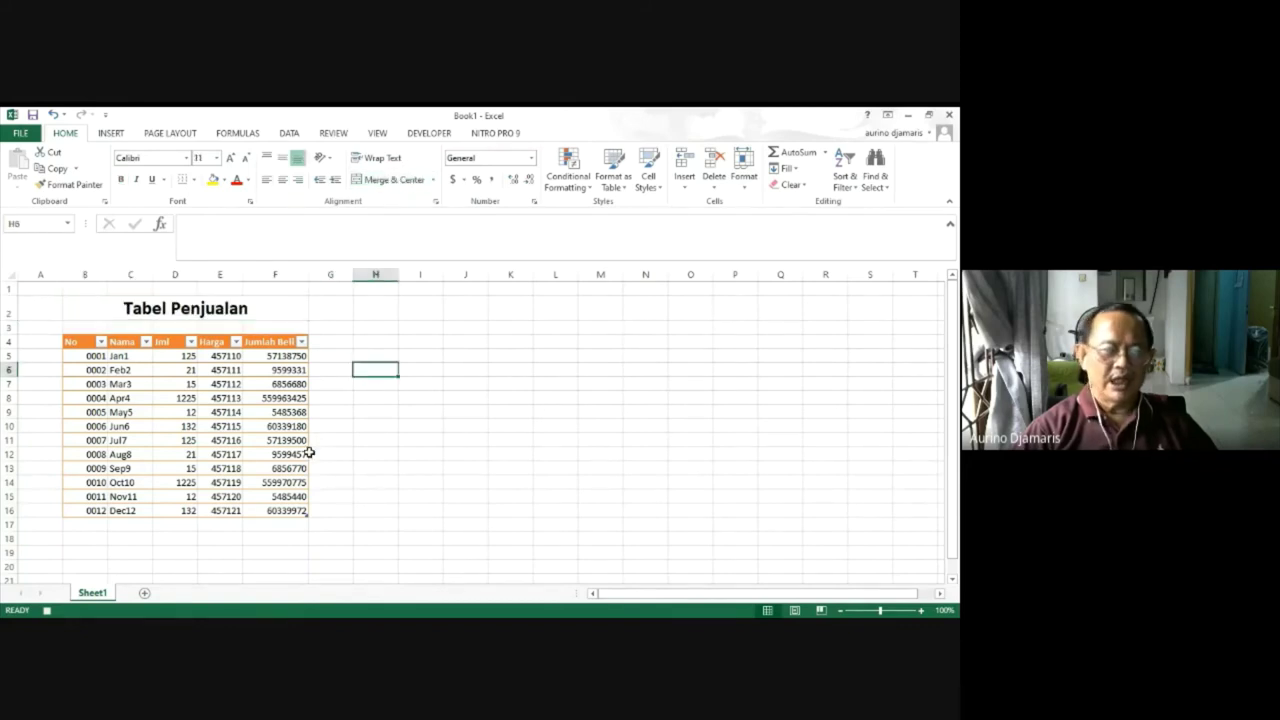
Fill the merged title cell with the standard light green color.
left_click(100, 309)
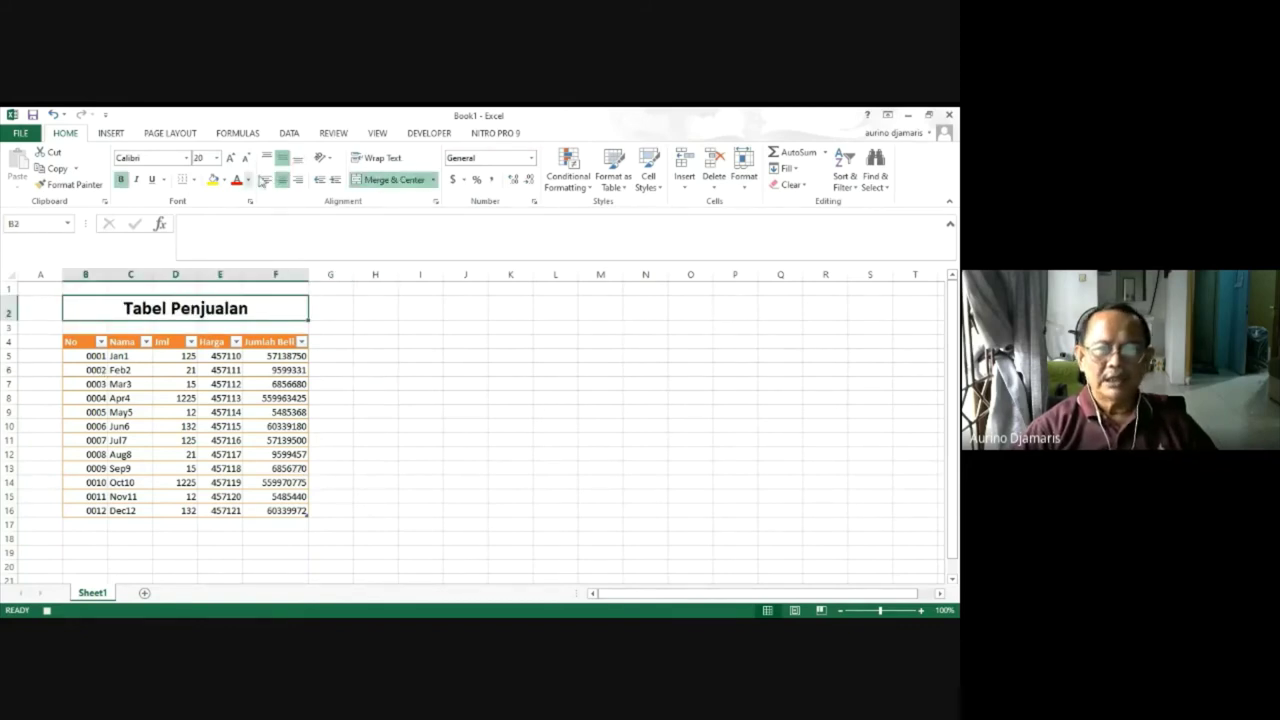
left_click(222, 180)
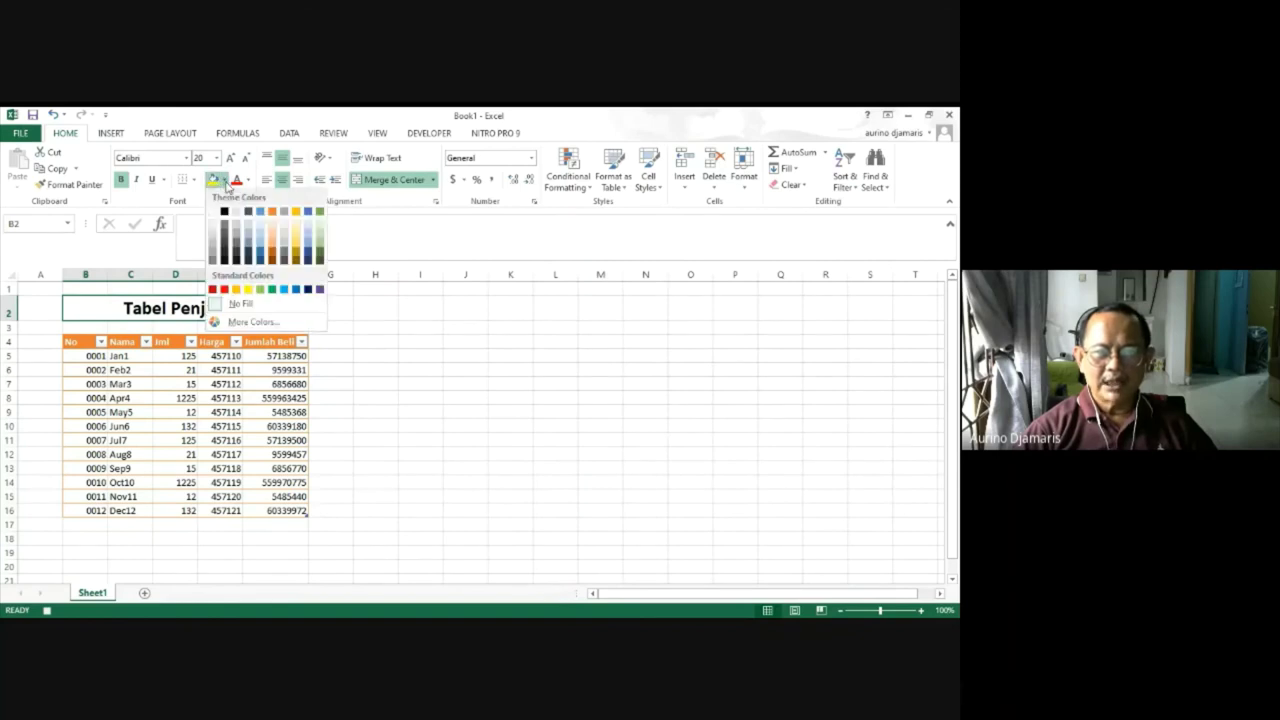
left_click(260, 289)
left_click(420, 393)
Set the border line color to dark blue and draw borders along the sides of the table and around row 17 beneath it.
left_click(188, 373)
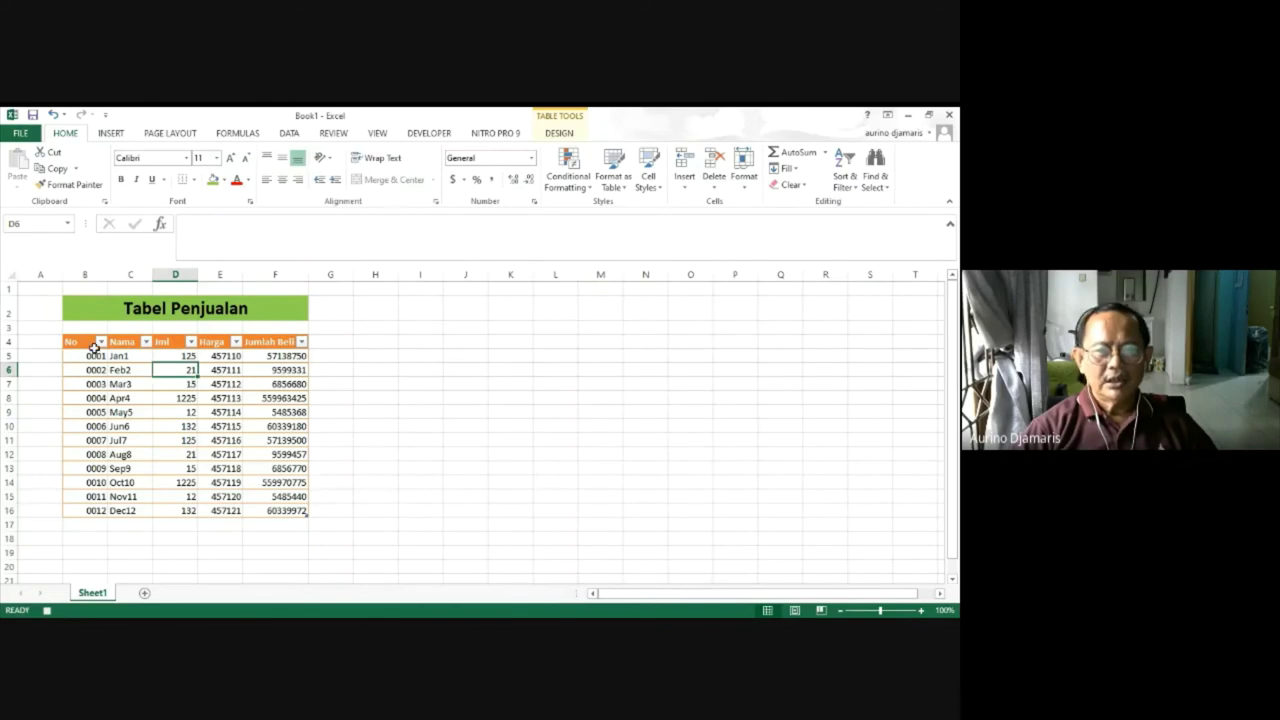
left_click_drag(85, 342, 280, 512)
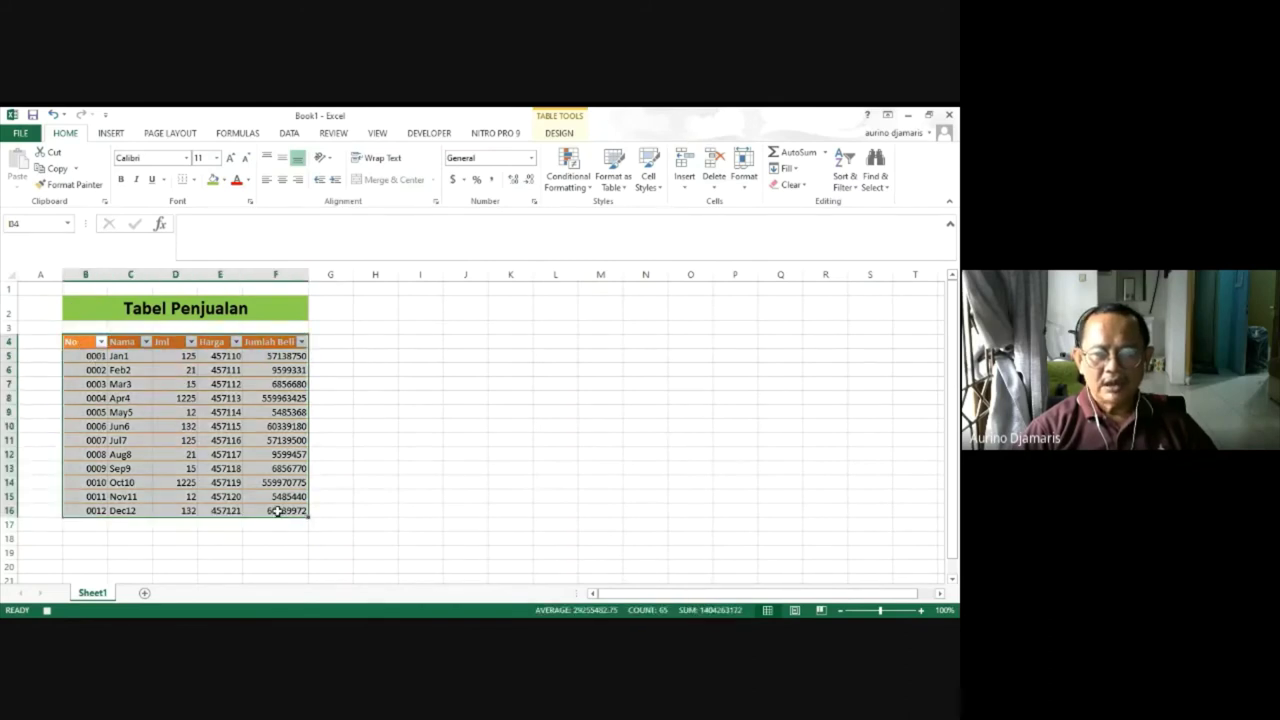
left_click(192, 180)
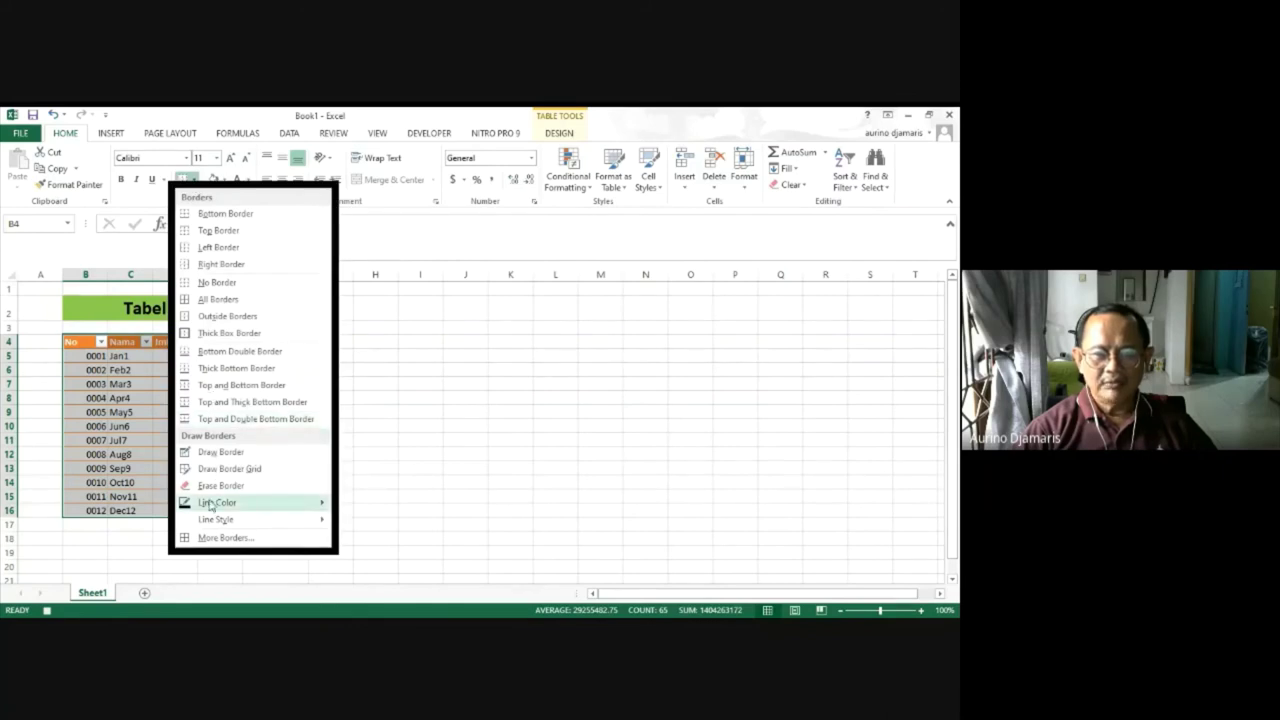
mouse_move(215, 503)
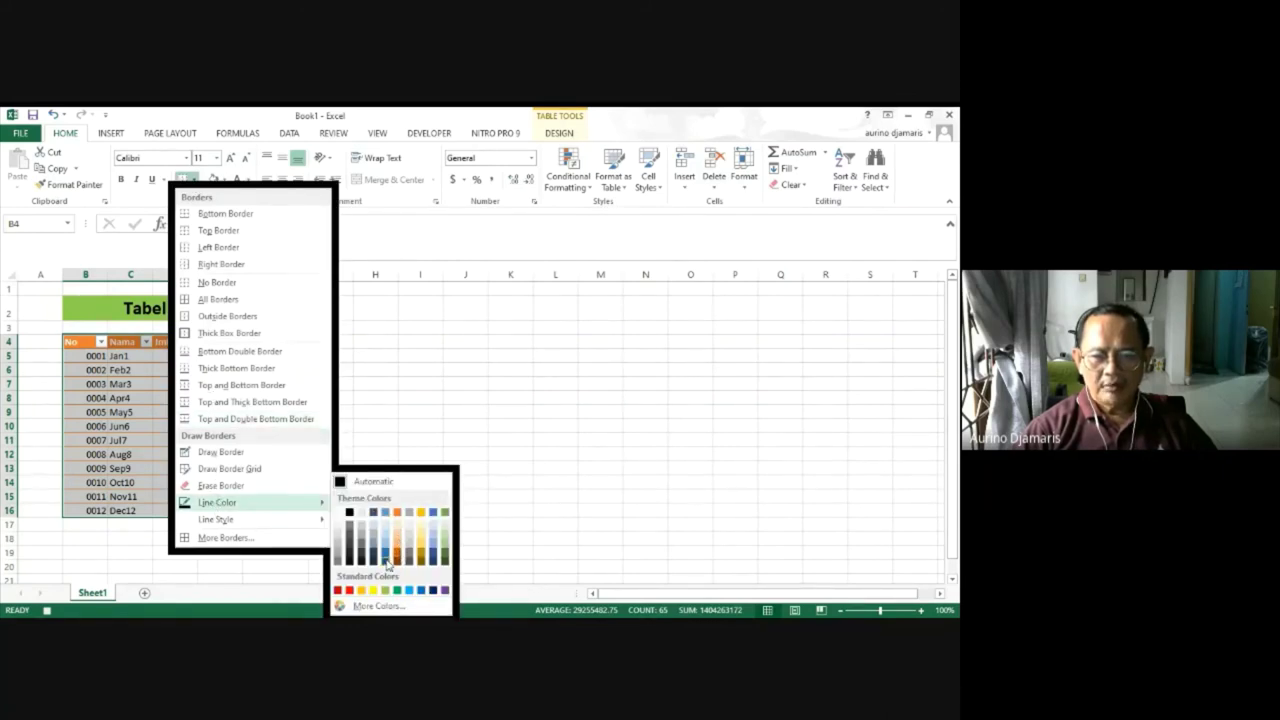
left_click(386, 564)
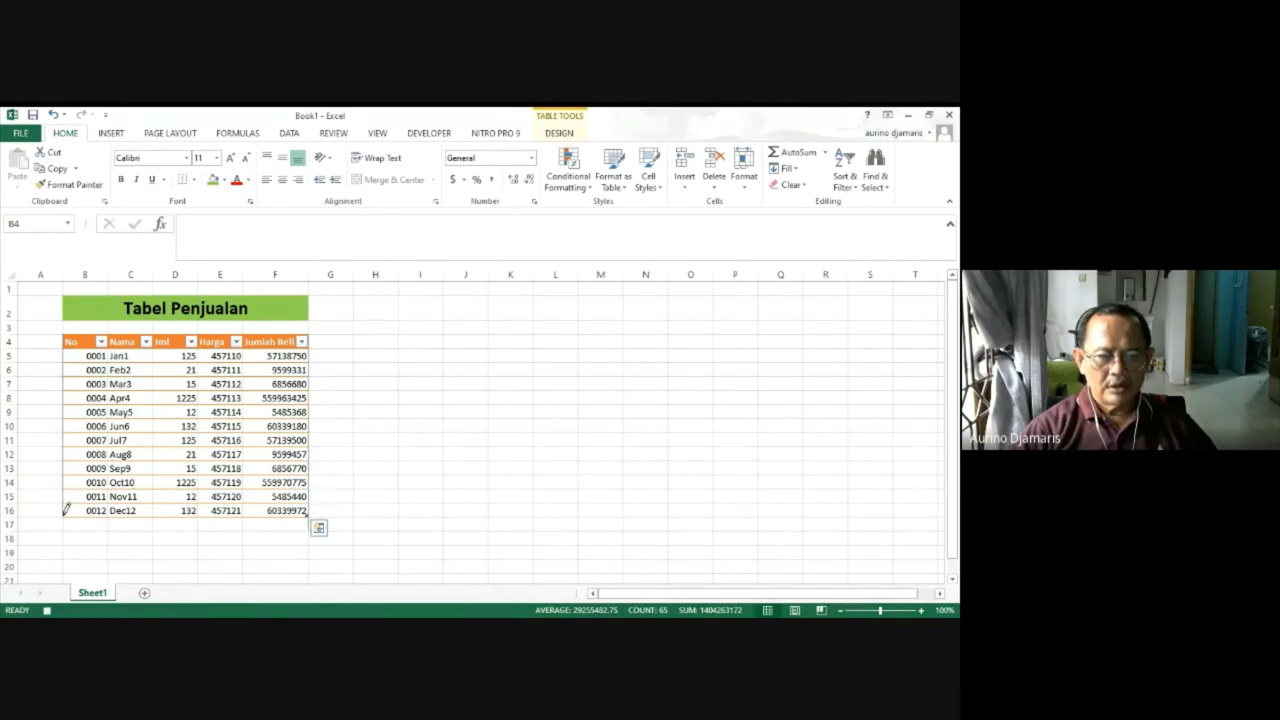
left_click(314, 520)
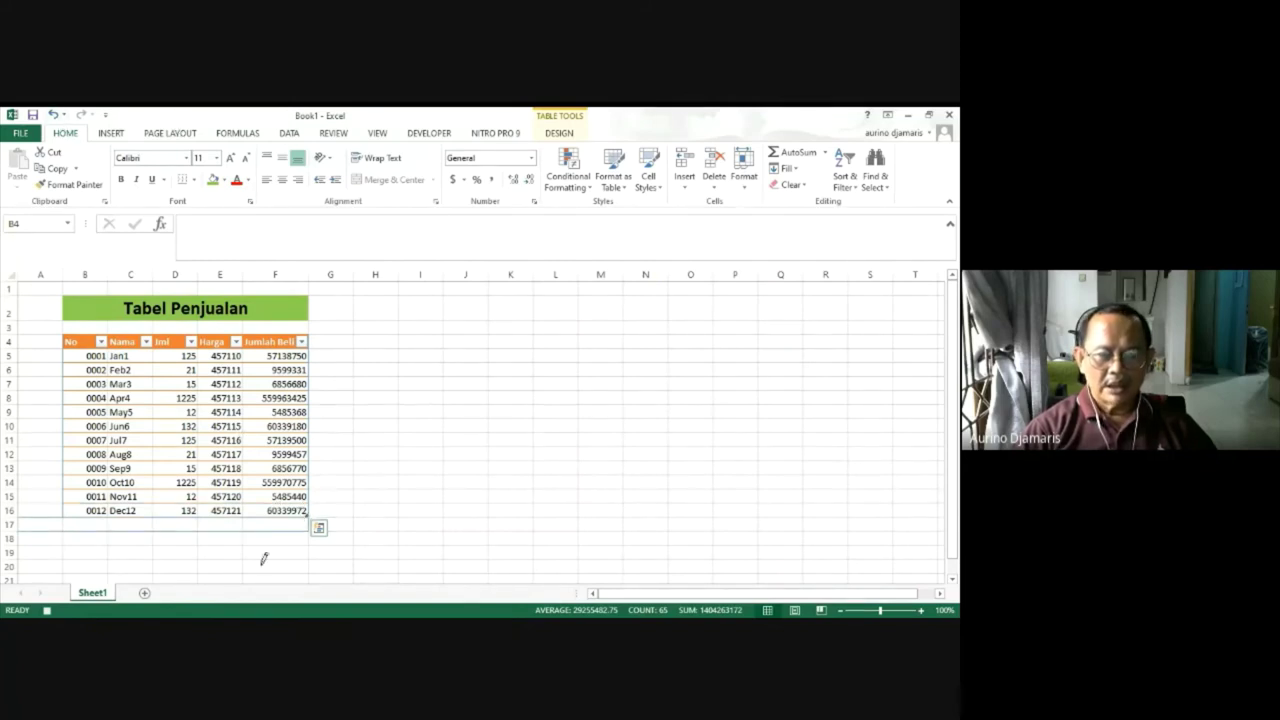
key("ctrl+a")
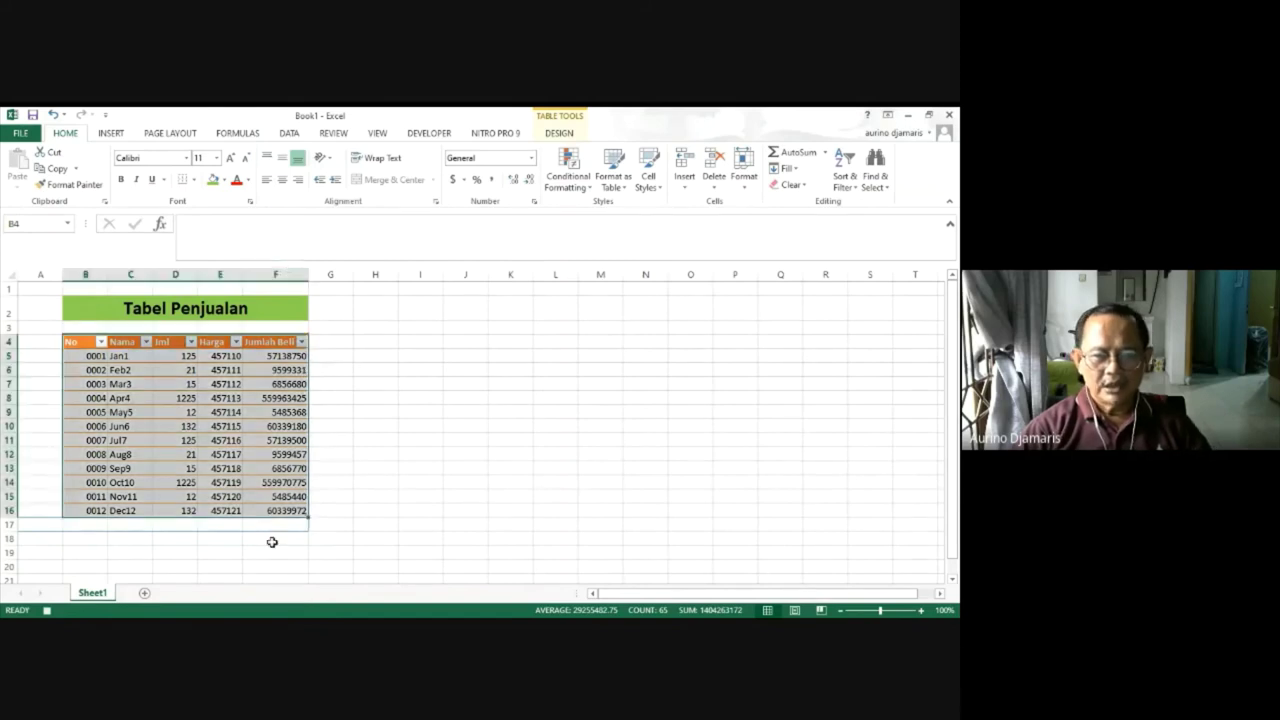
Total the Jumlah Beli column in F17 with AutoSum.
left_click(279, 529)
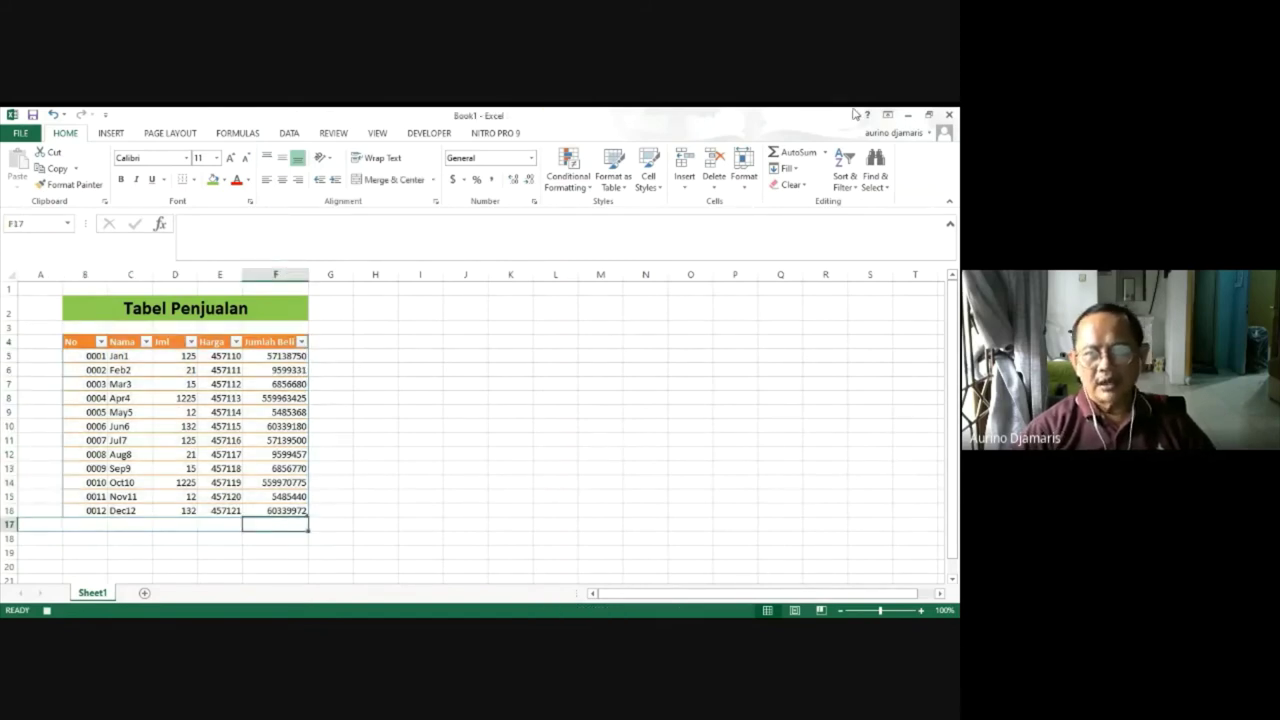
left_click(796, 152)
key("Return")
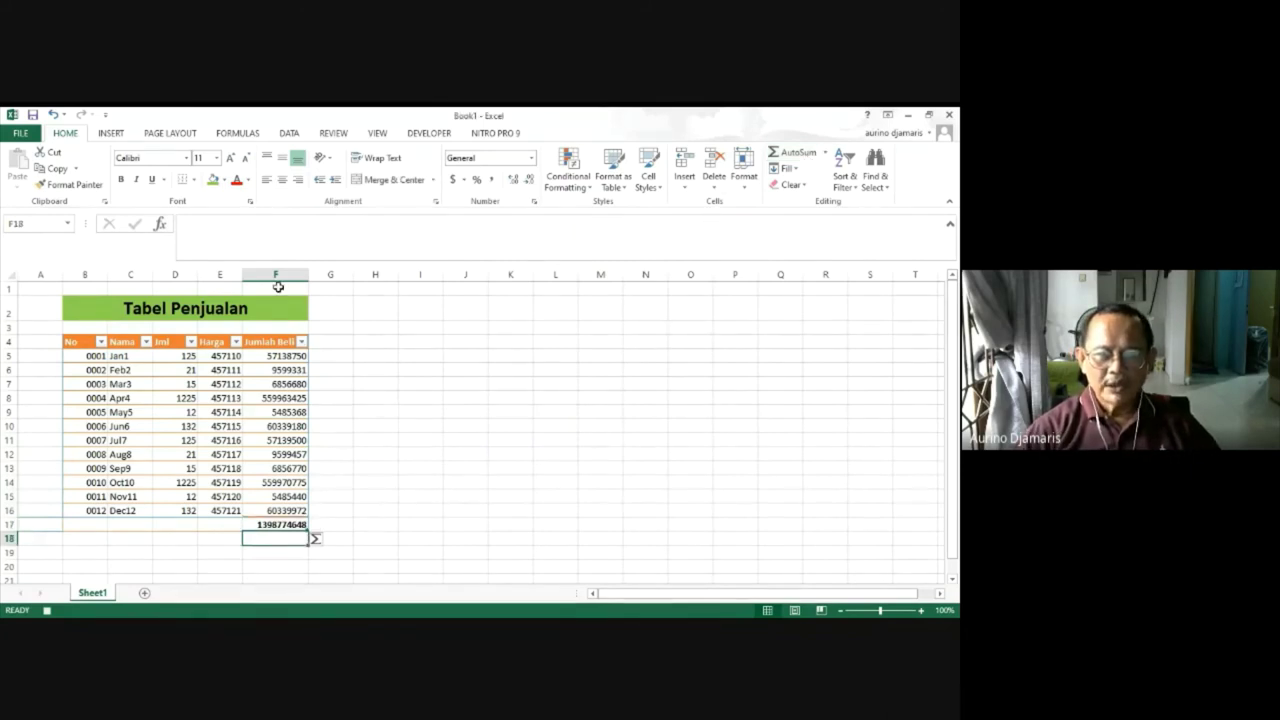
Apply the dollar accounting format to F5:F17 and autofit the width of column F.
left_click_drag(268, 352, 263, 521)
left_click(452, 179)
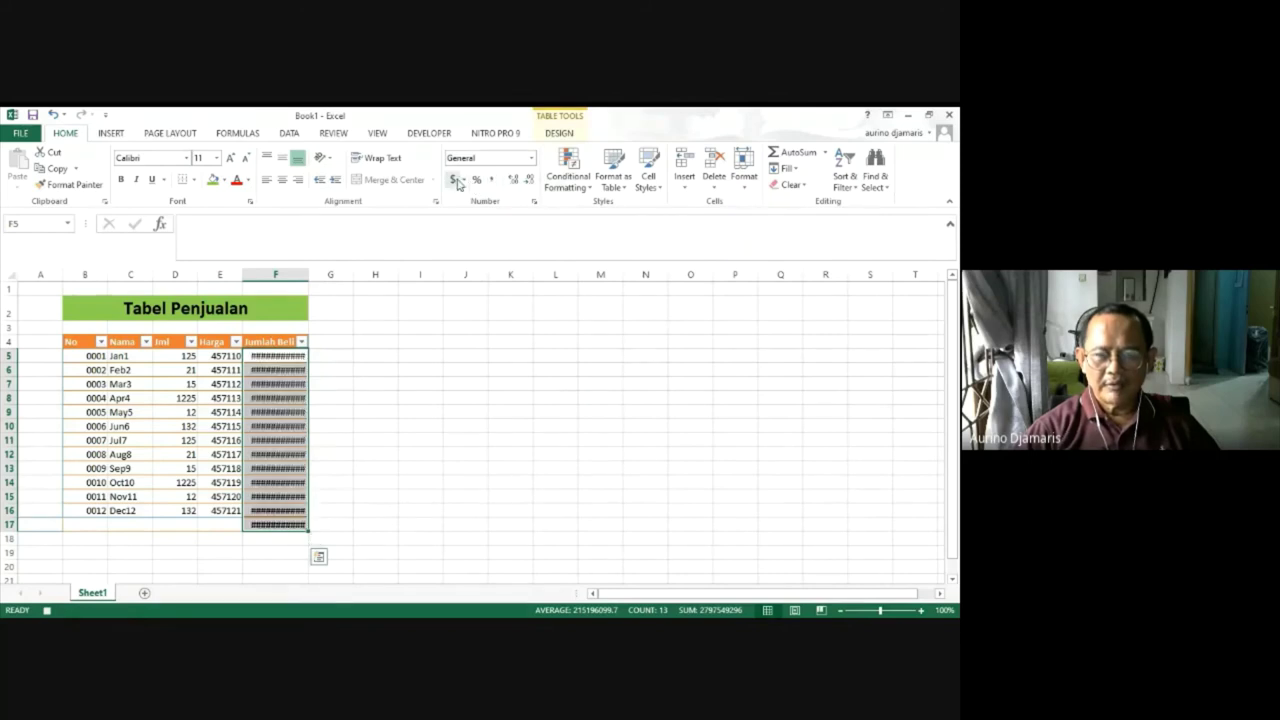
double_click(308, 275)
left_click(432, 397)
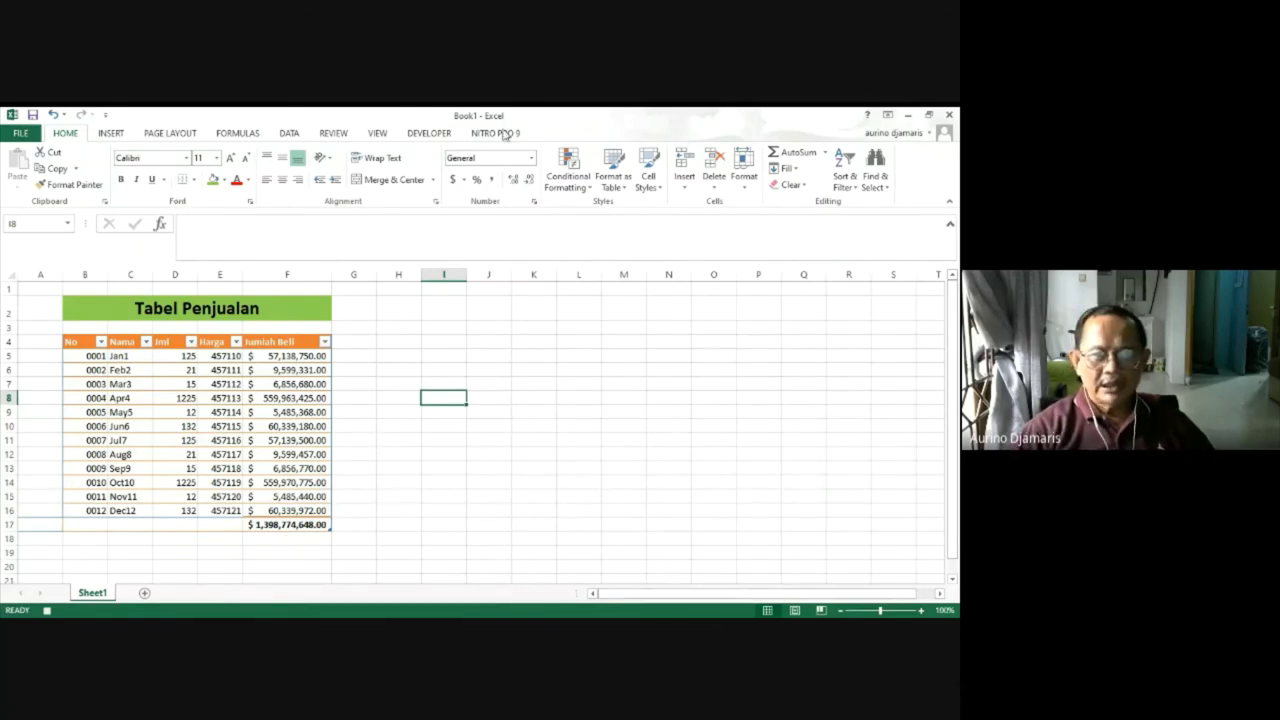
Stop the macro recording and open the code of the Coba1 macro for editing.
left_click(426, 134)
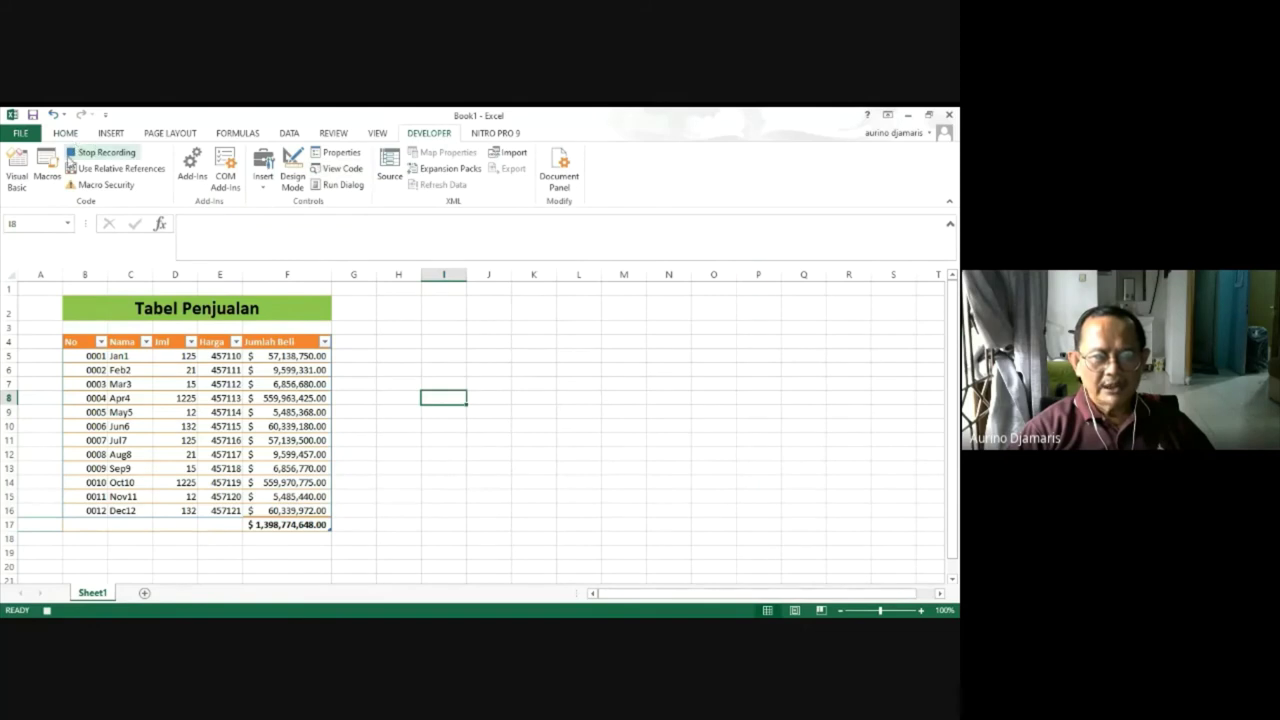
left_click(87, 156)
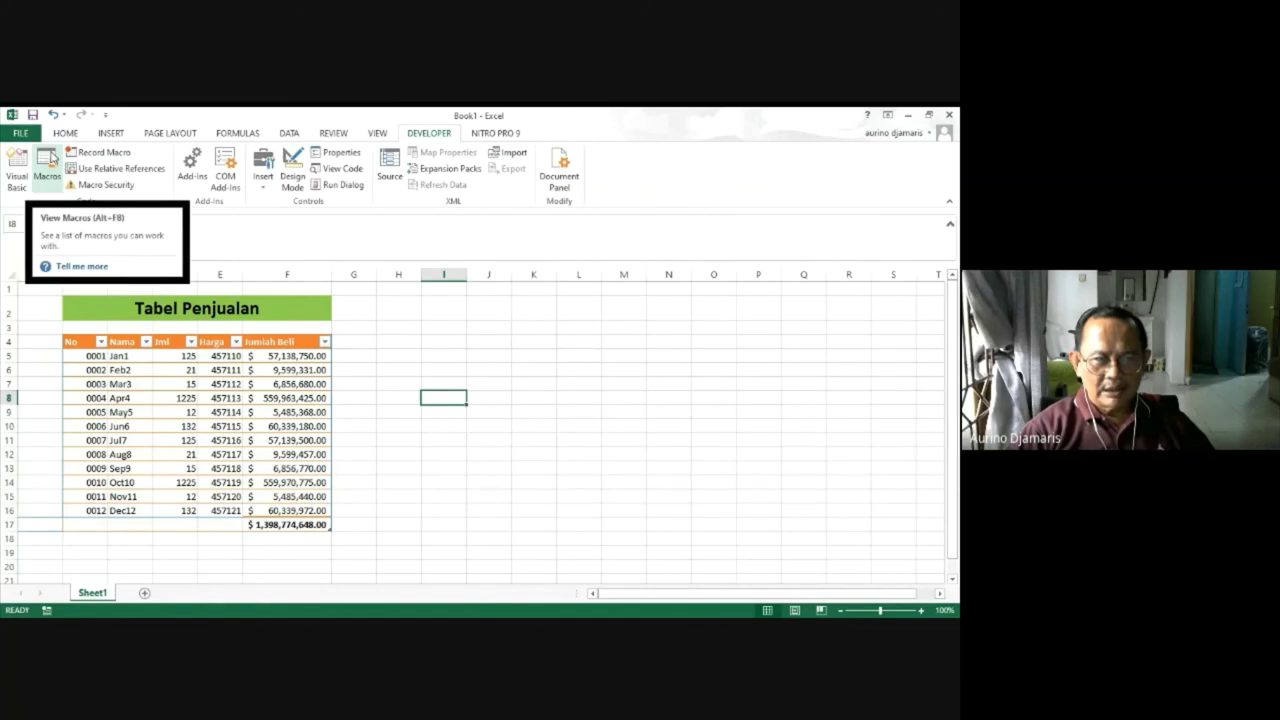
left_click(50, 160)
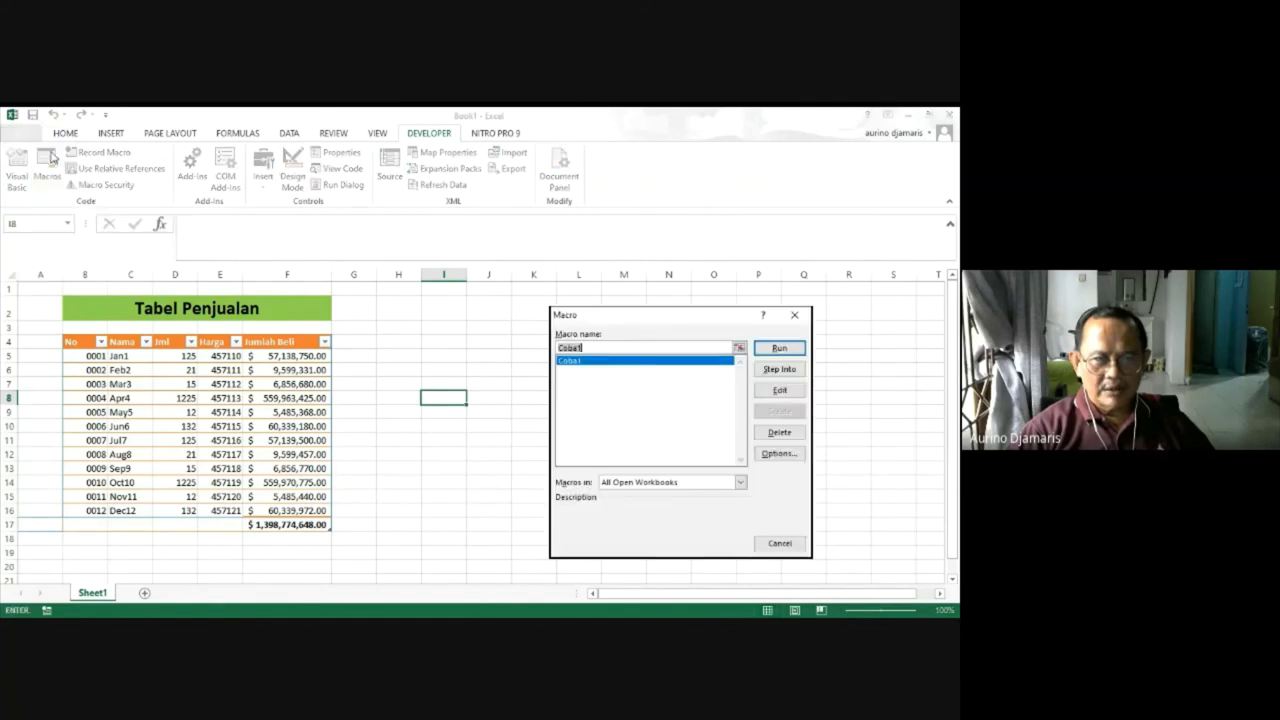
left_click(800, 391)
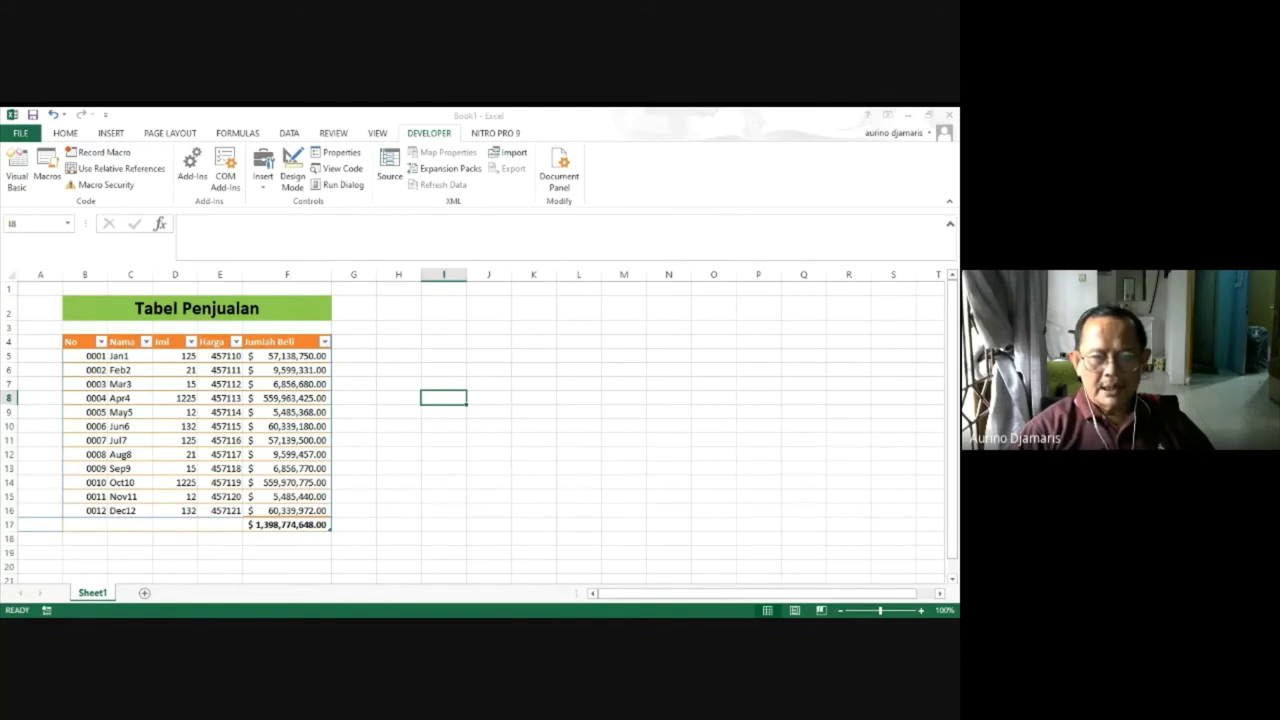
key("shift+F10")
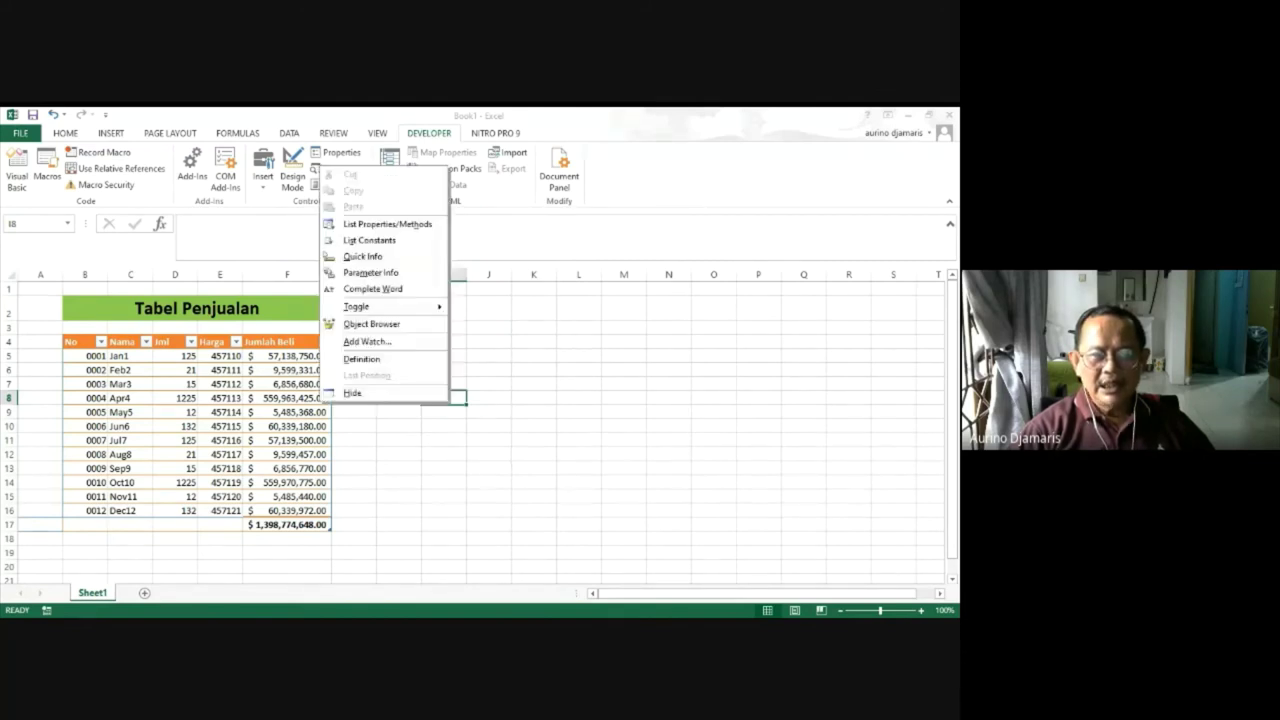
key("Escape")
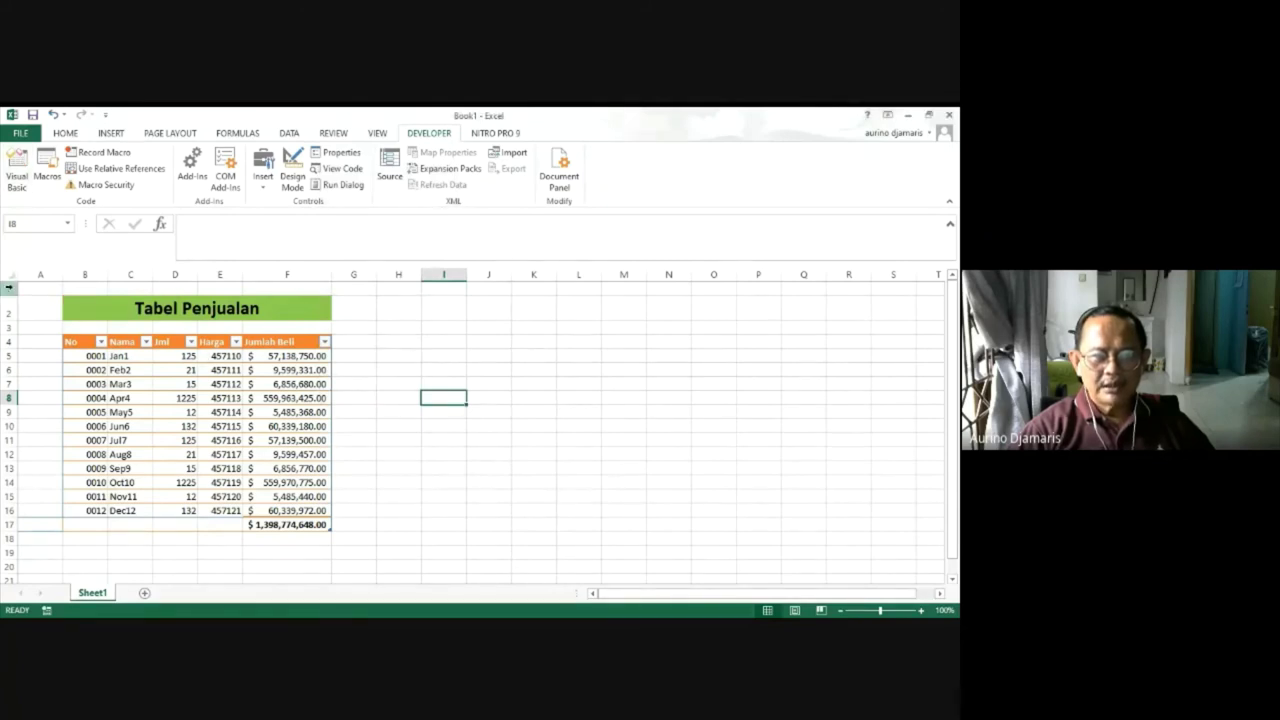
Add a new worksheet and run the Coba1 macro on it.
left_click(145, 594)
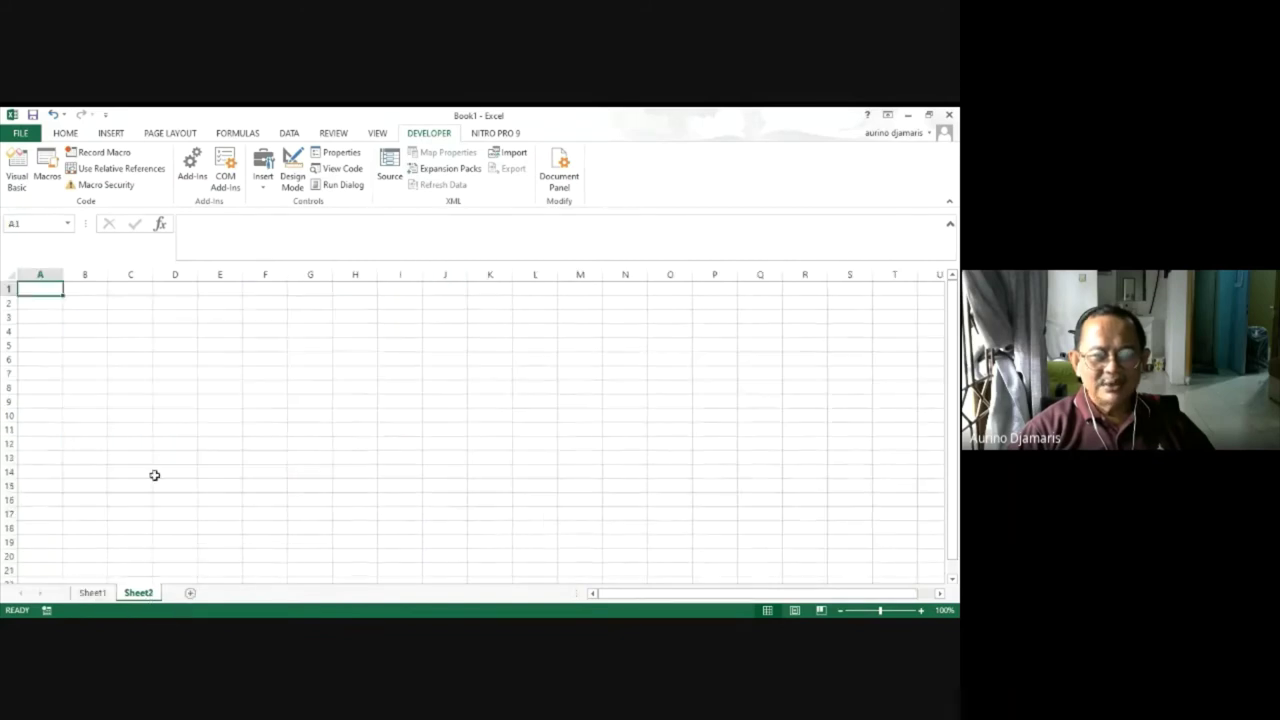
left_click(99, 158)
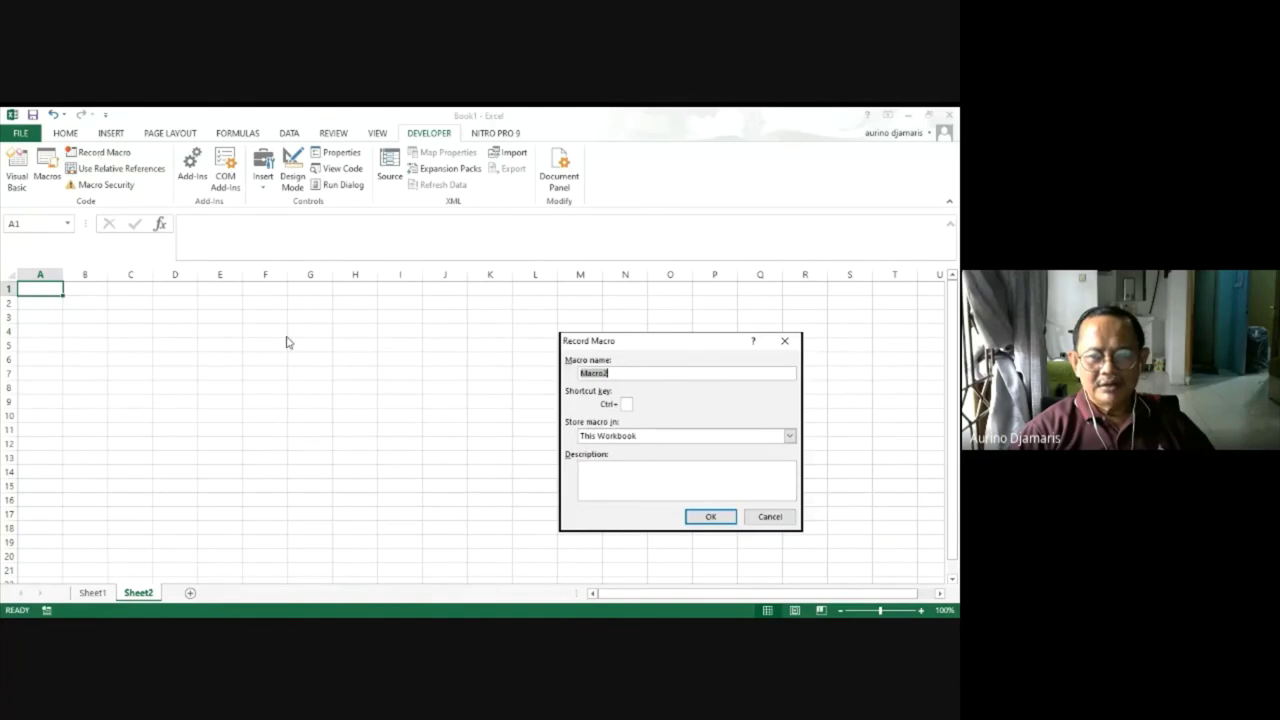
left_click(772, 516)
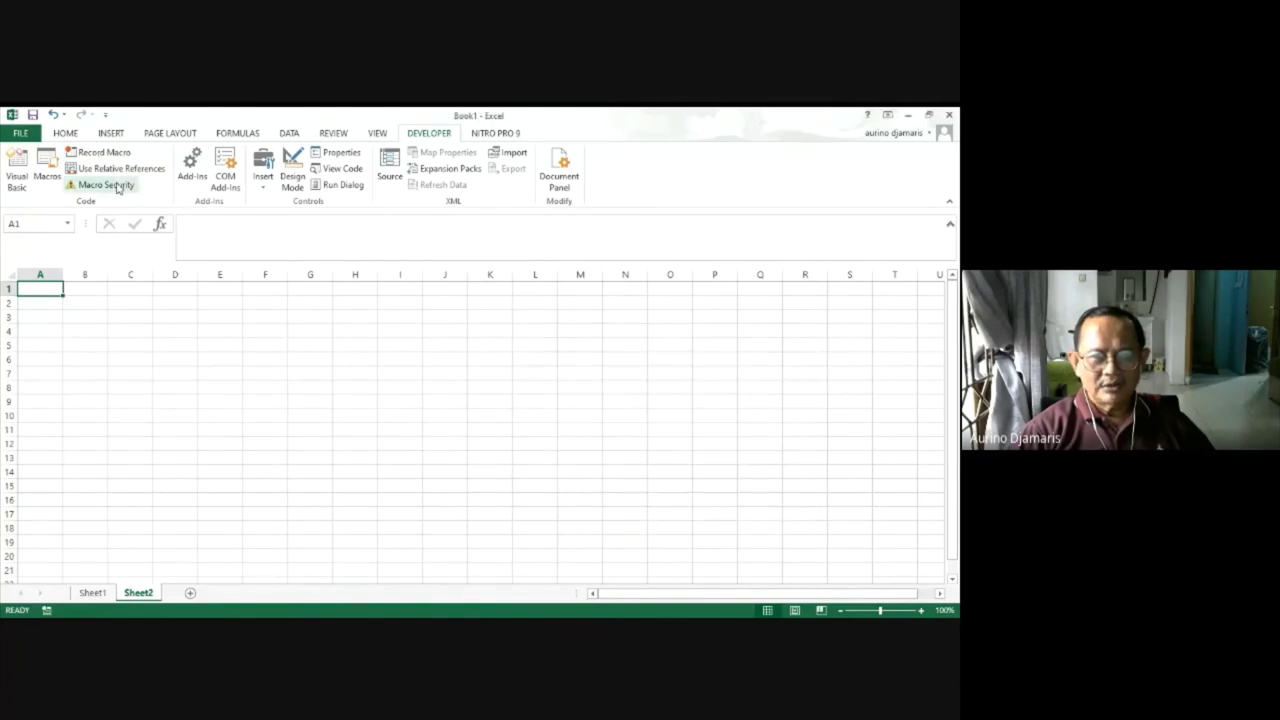
left_click(47, 165)
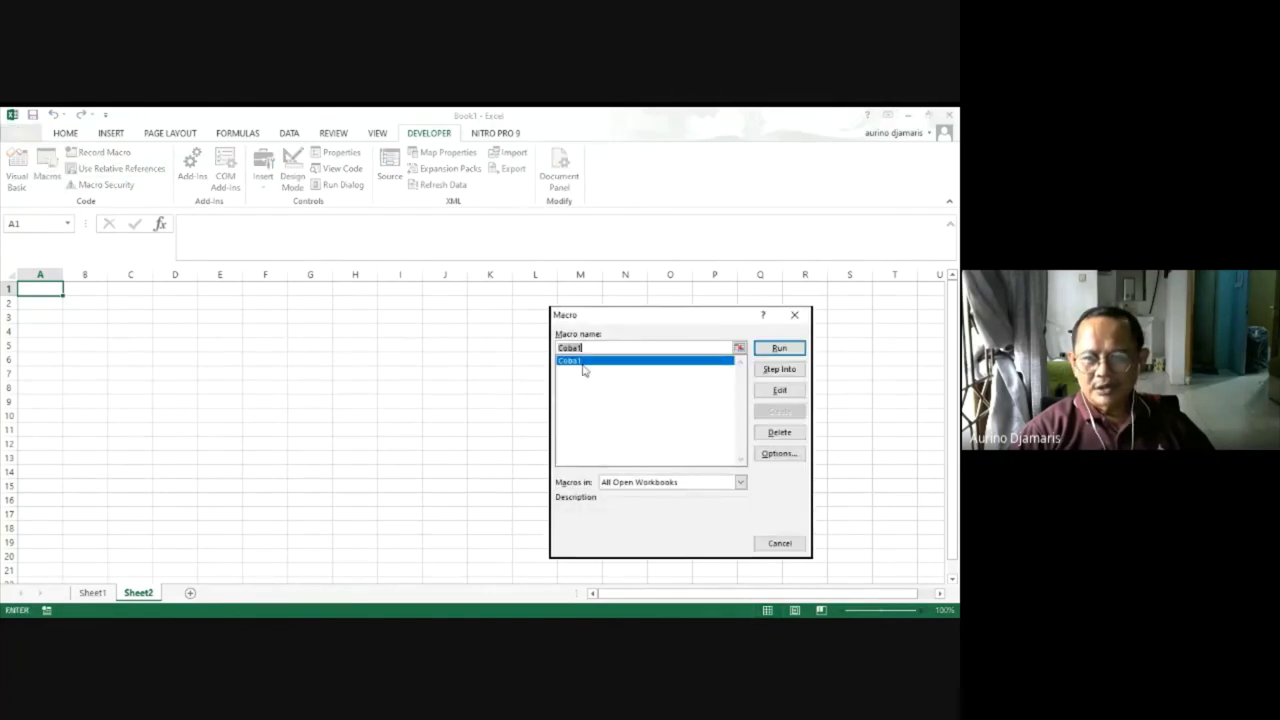
left_click(790, 349)
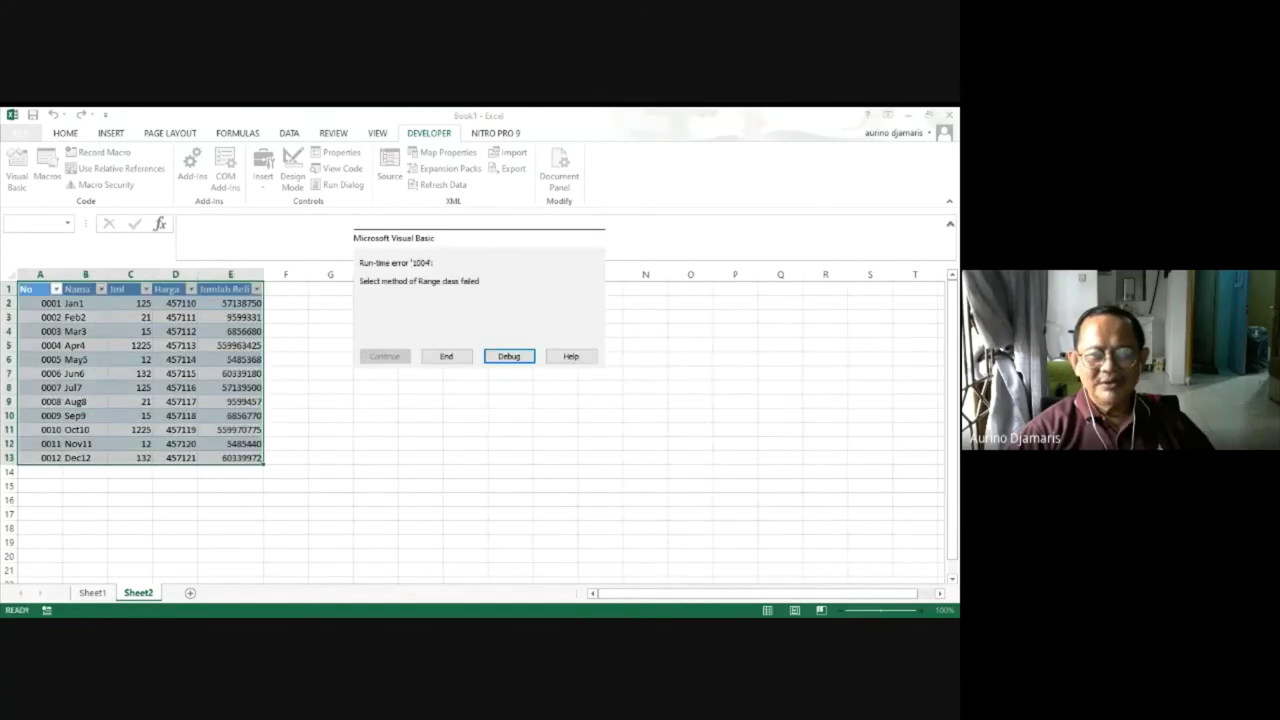
Debug the halted macro with cell A1 of Sheet2 selected, and end its execution.
left_click(529, 358)
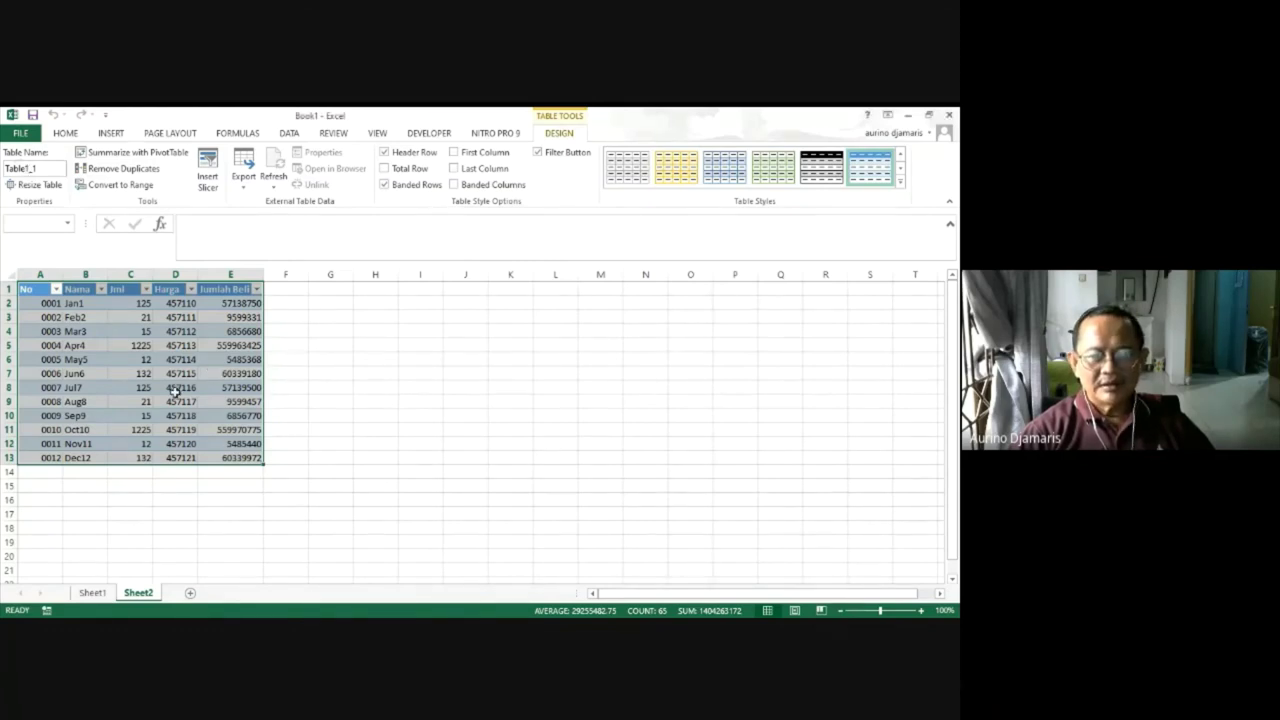
left_click(86, 318)
left_click(42, 289)
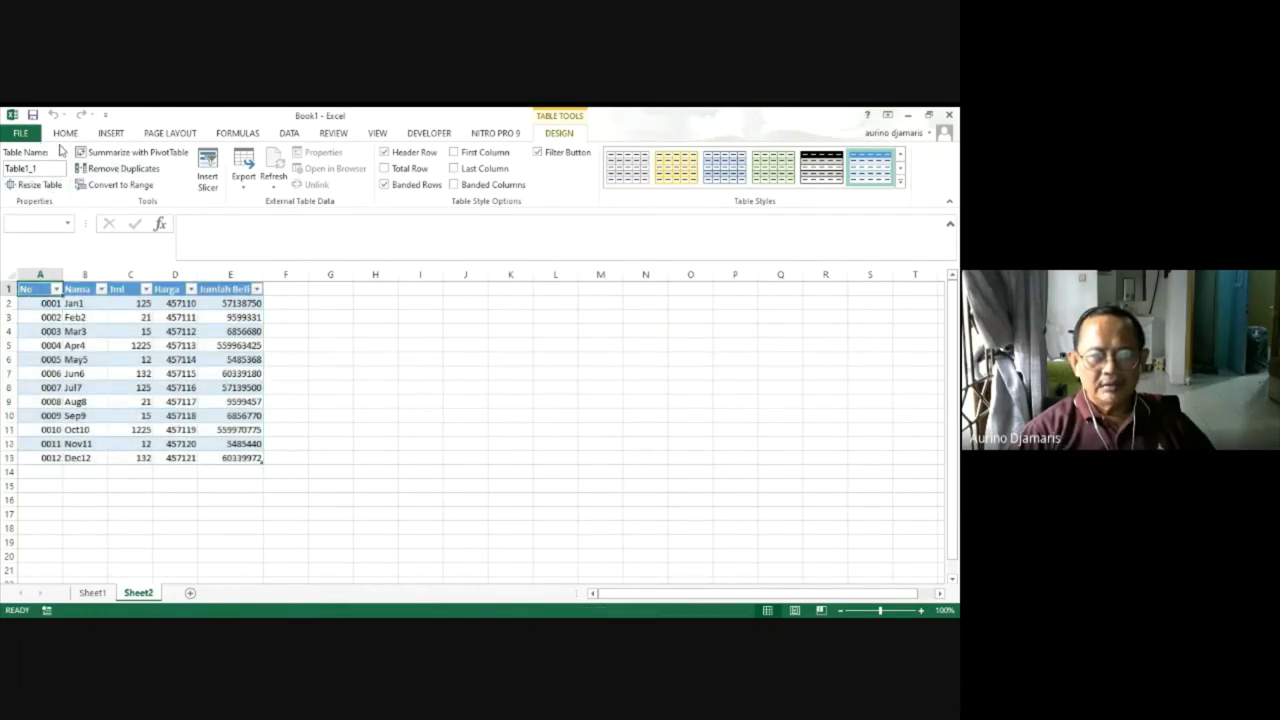
left_click(430, 133)
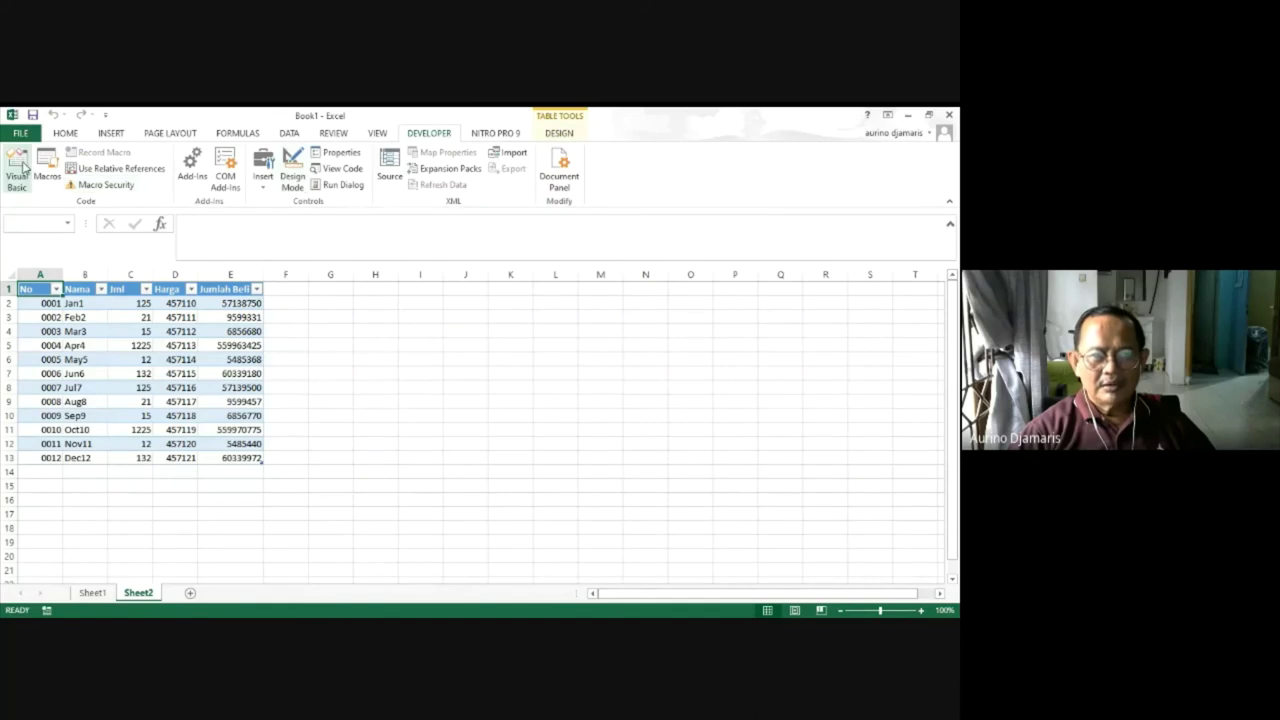
left_click(17, 168)
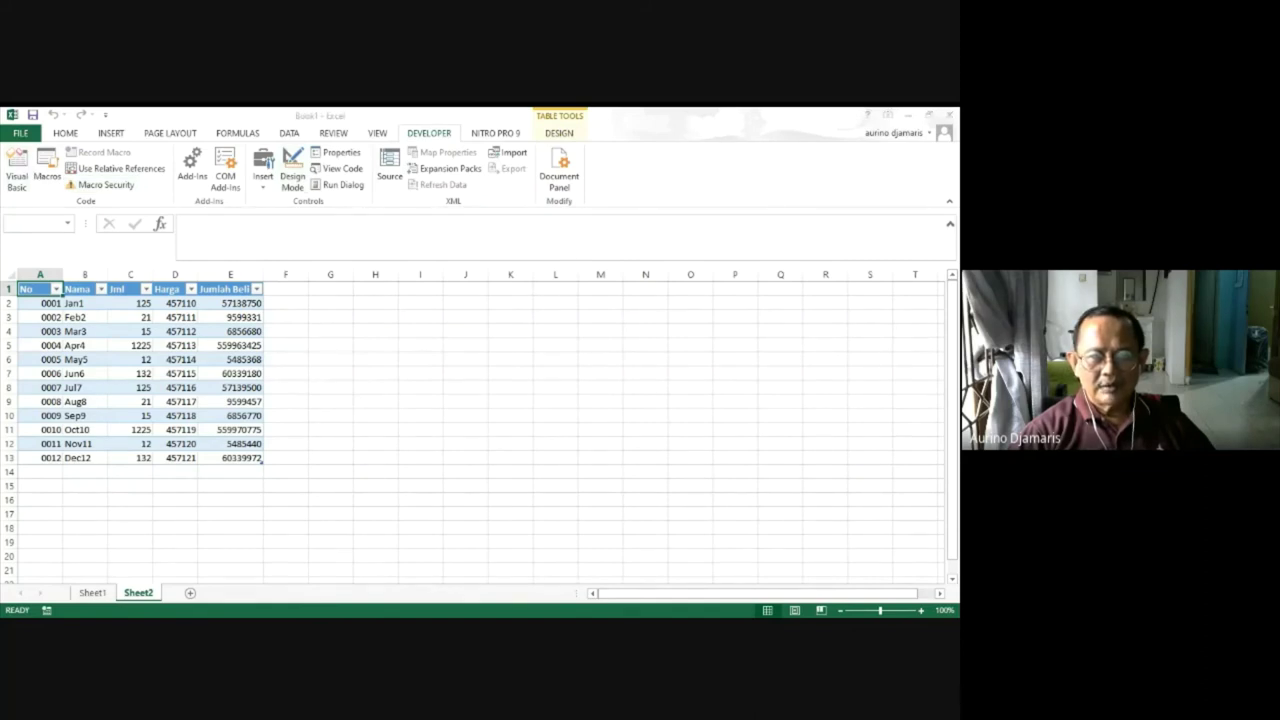
key("alt+f")
key("alt+q")
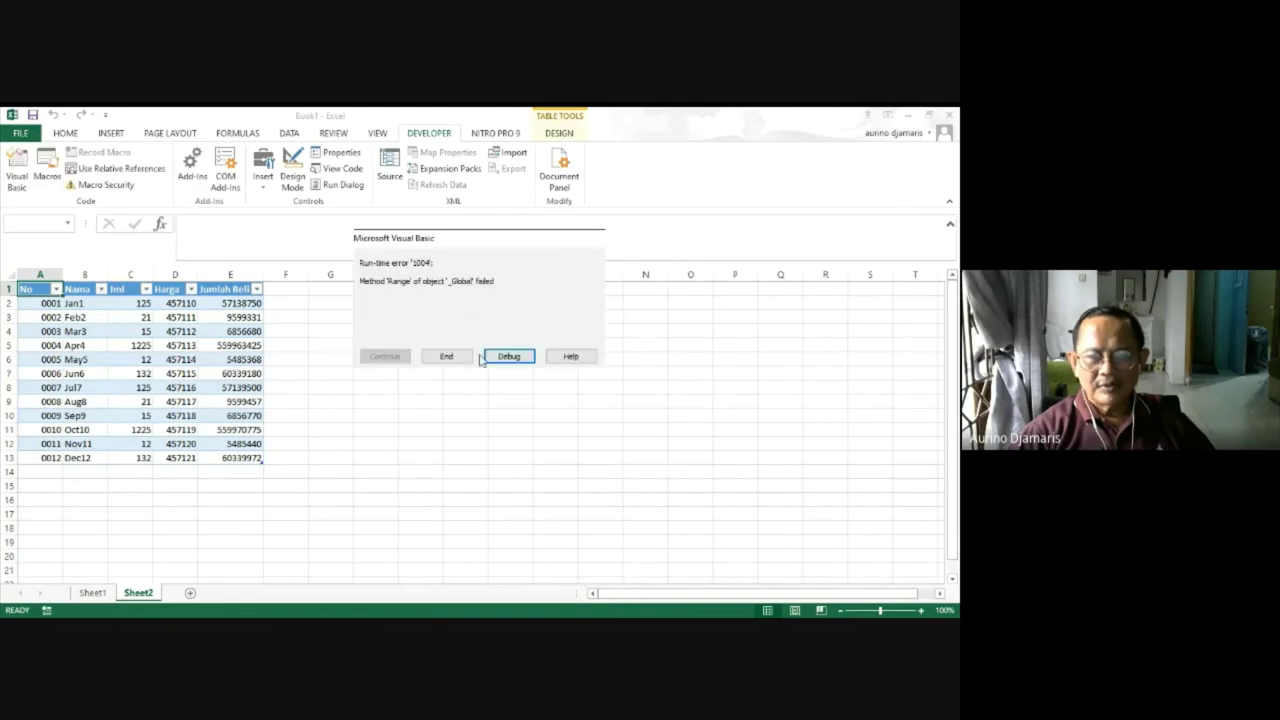
left_click(447, 356)
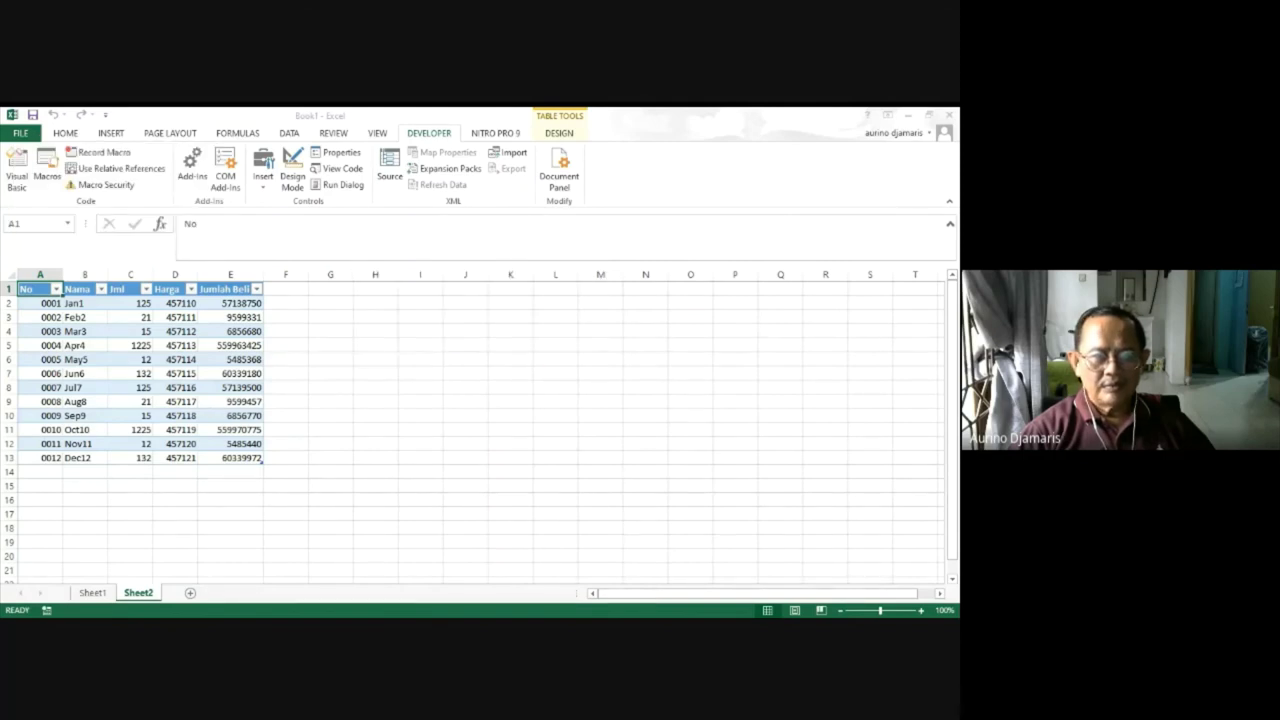
Try to rerun the Coba1 macro from cell A1 of Sheet2.
key("alt+F8")
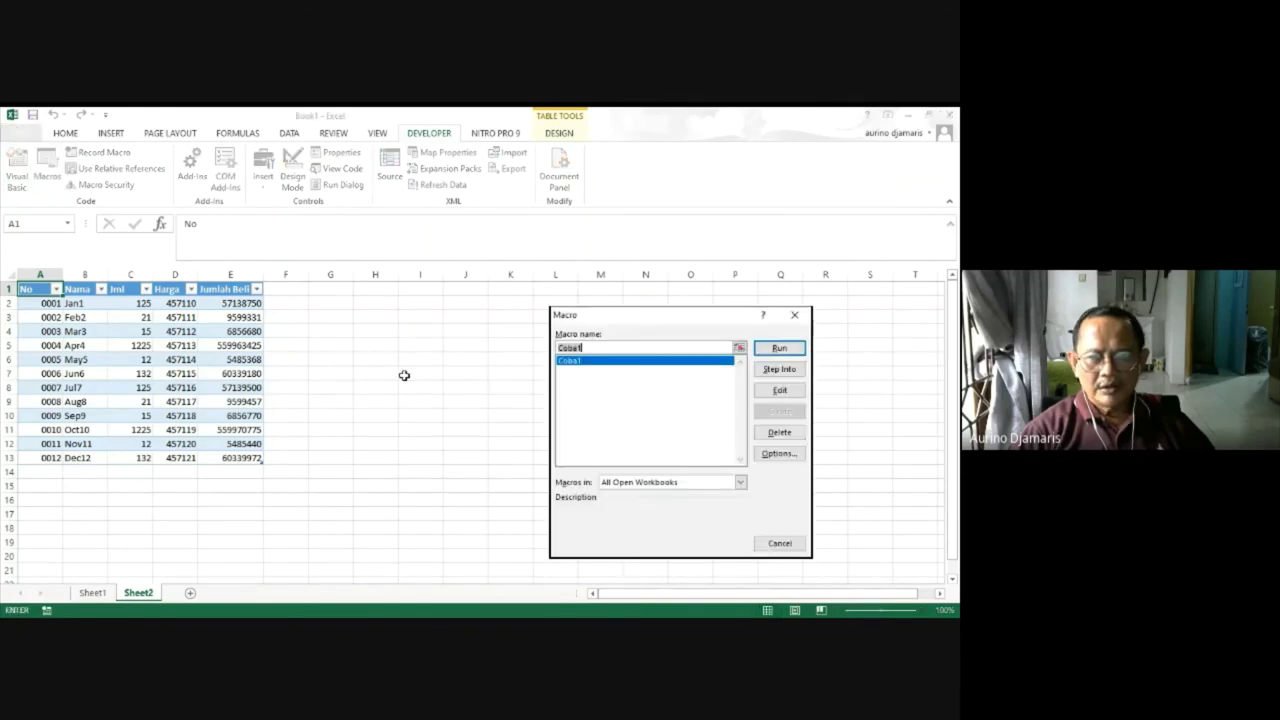
left_click(779, 348)
left_click(446, 356)
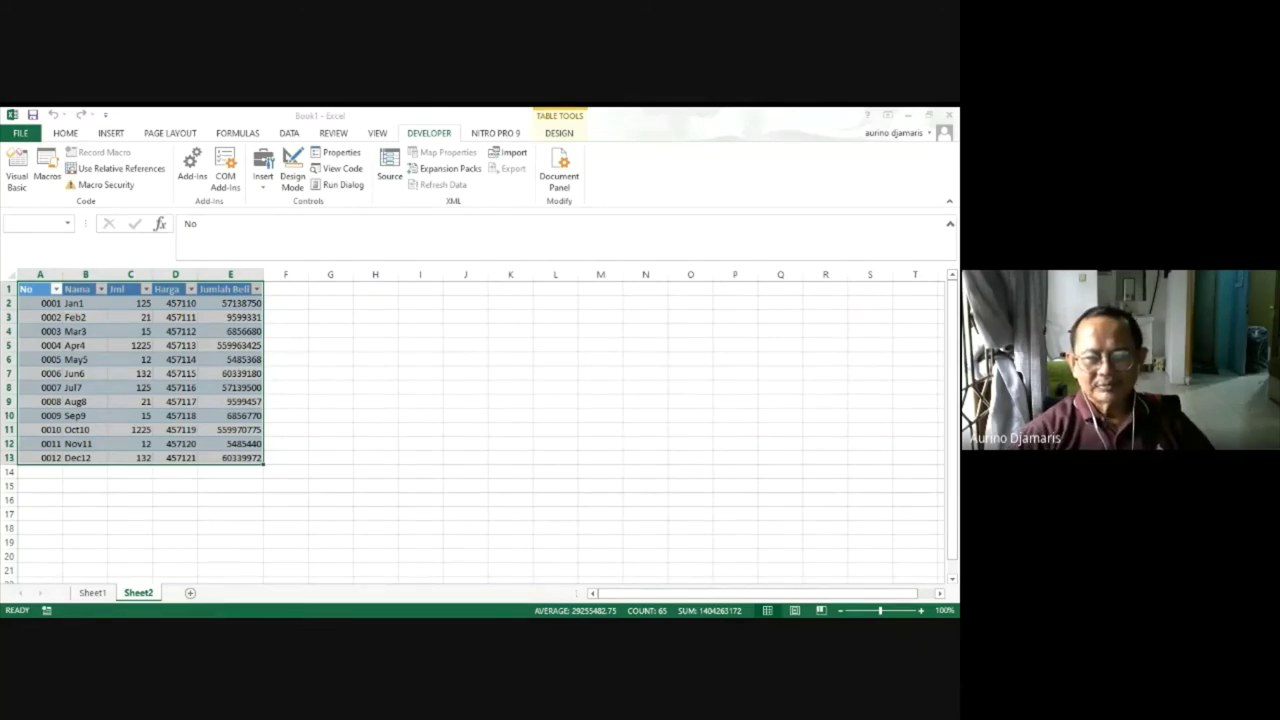
Search the current code module for Table1 and close the search.
key("ctrl+f")
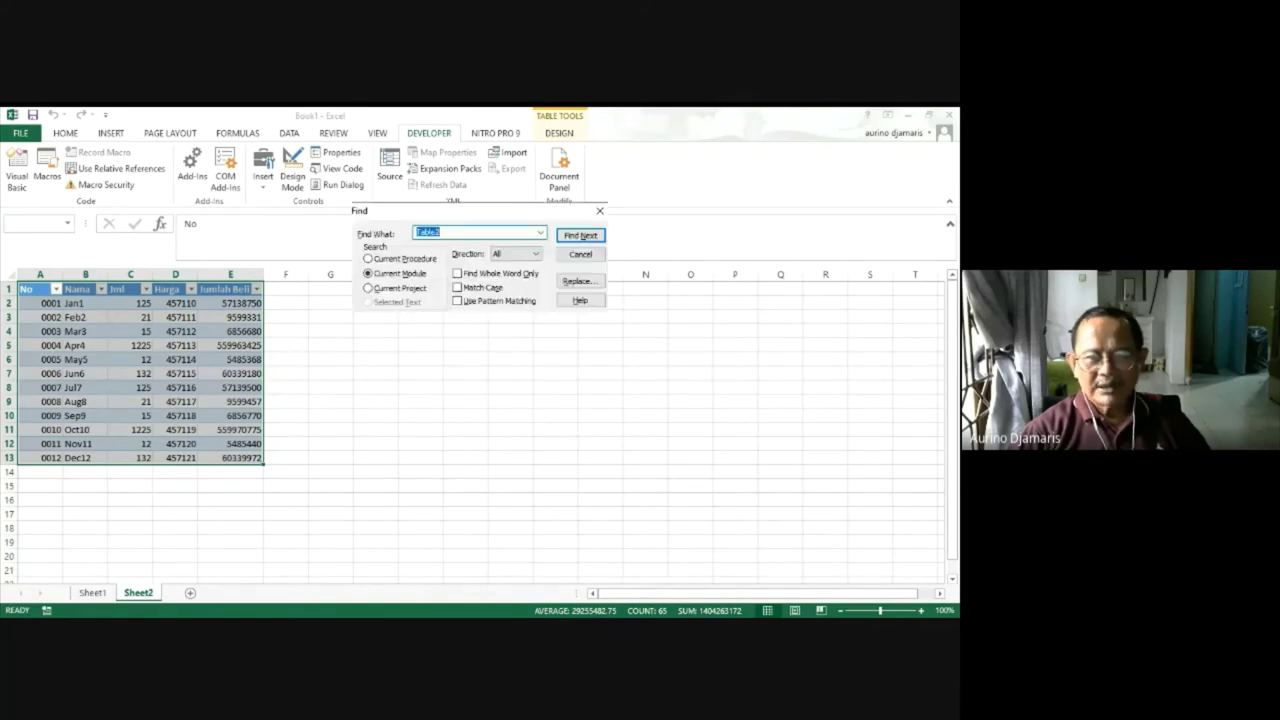
left_click(463, 231)
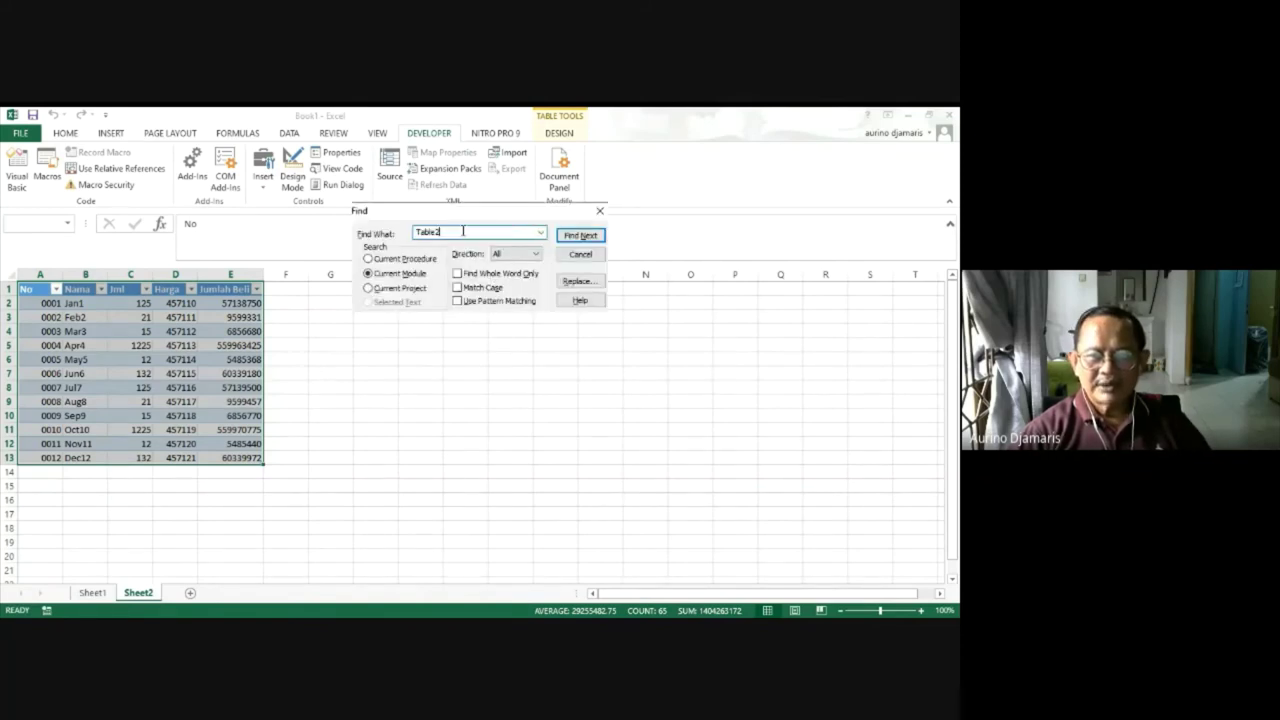
key("BackSpace")
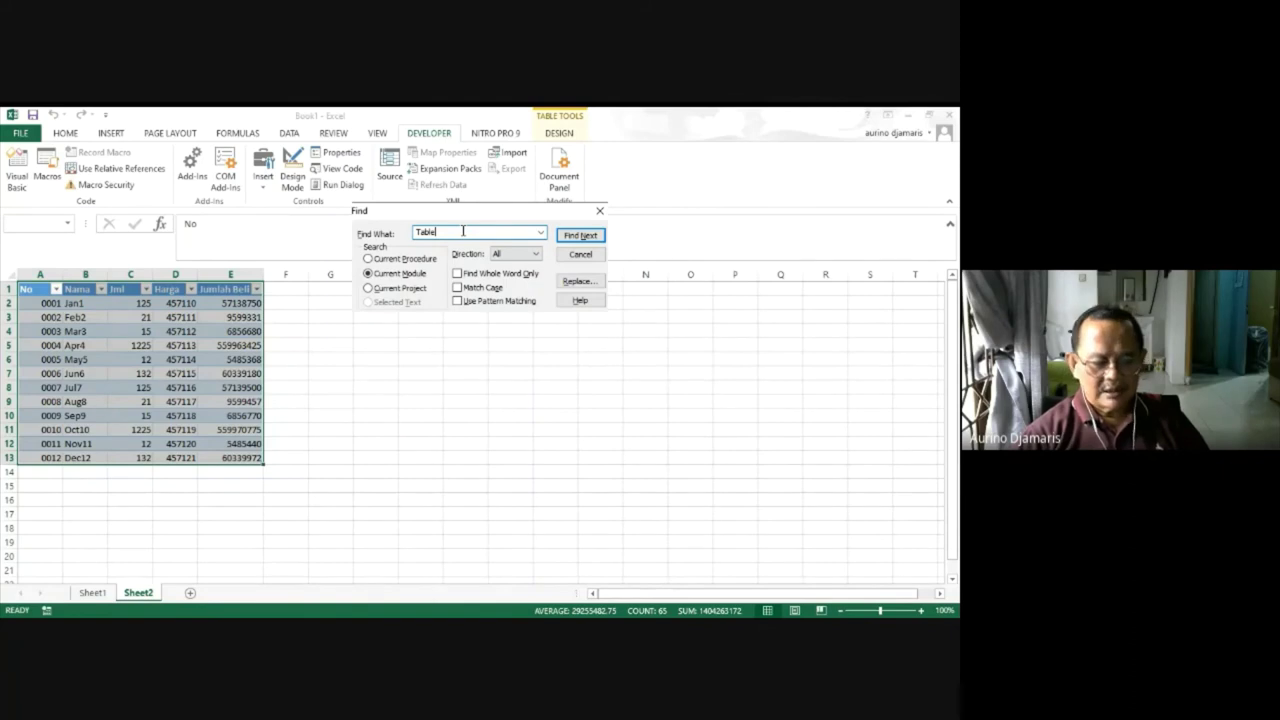
type("1")
key("Return")
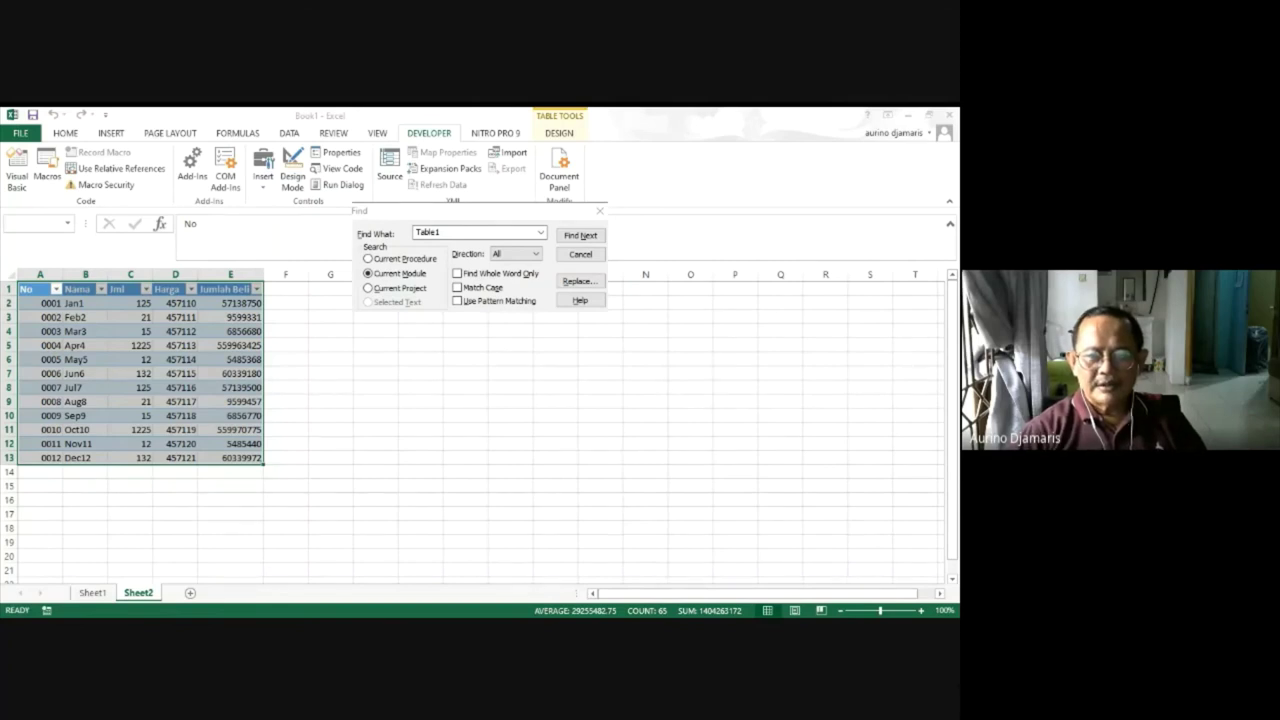
left_click(589, 237)
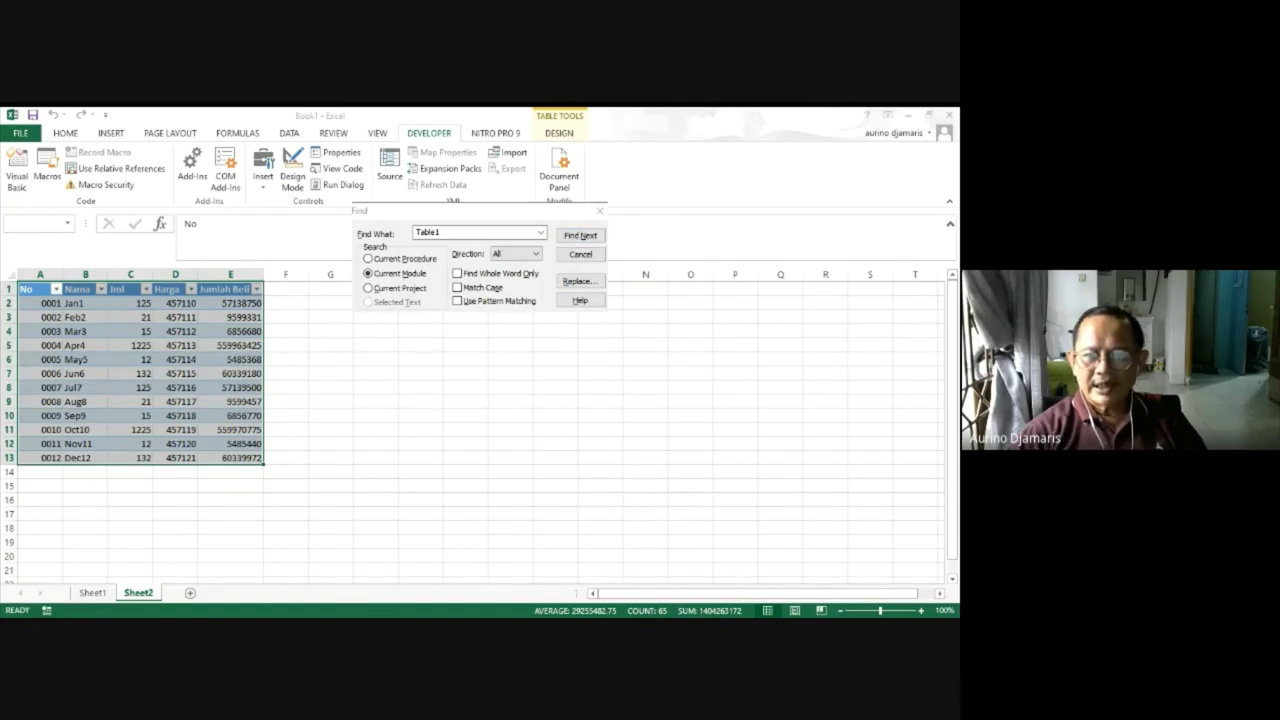
left_click(578, 238)
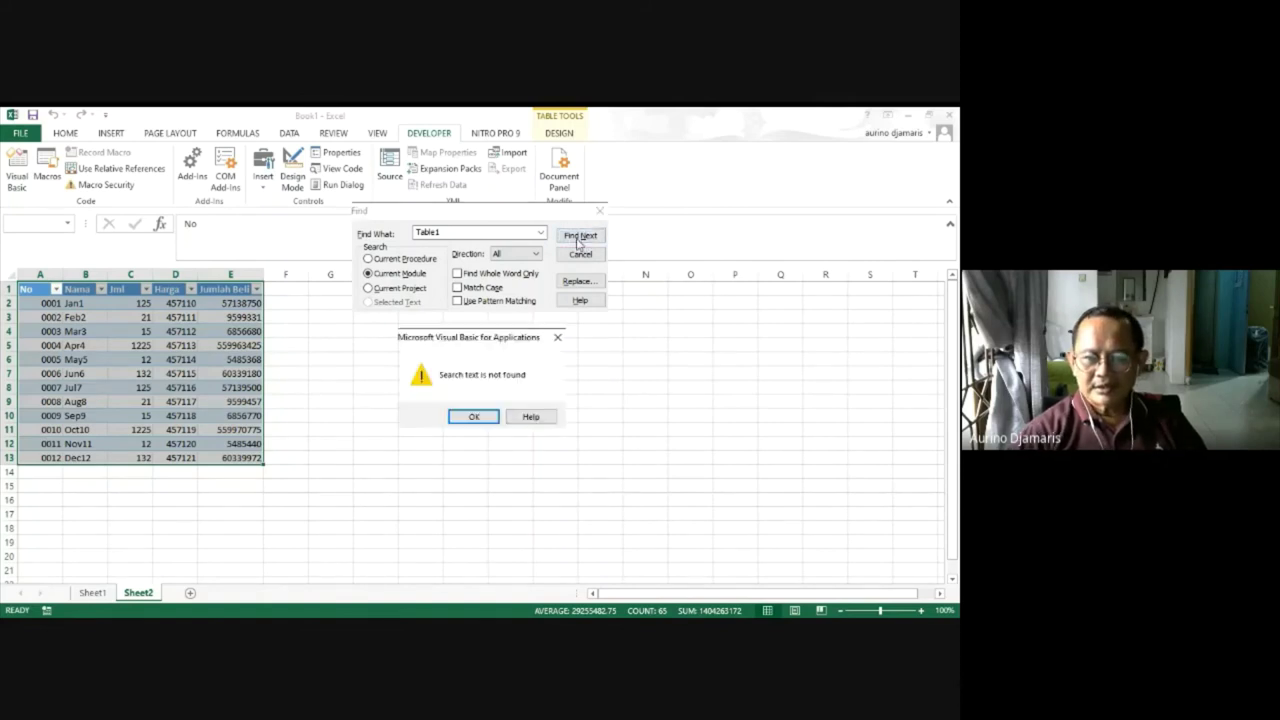
left_click(474, 416)
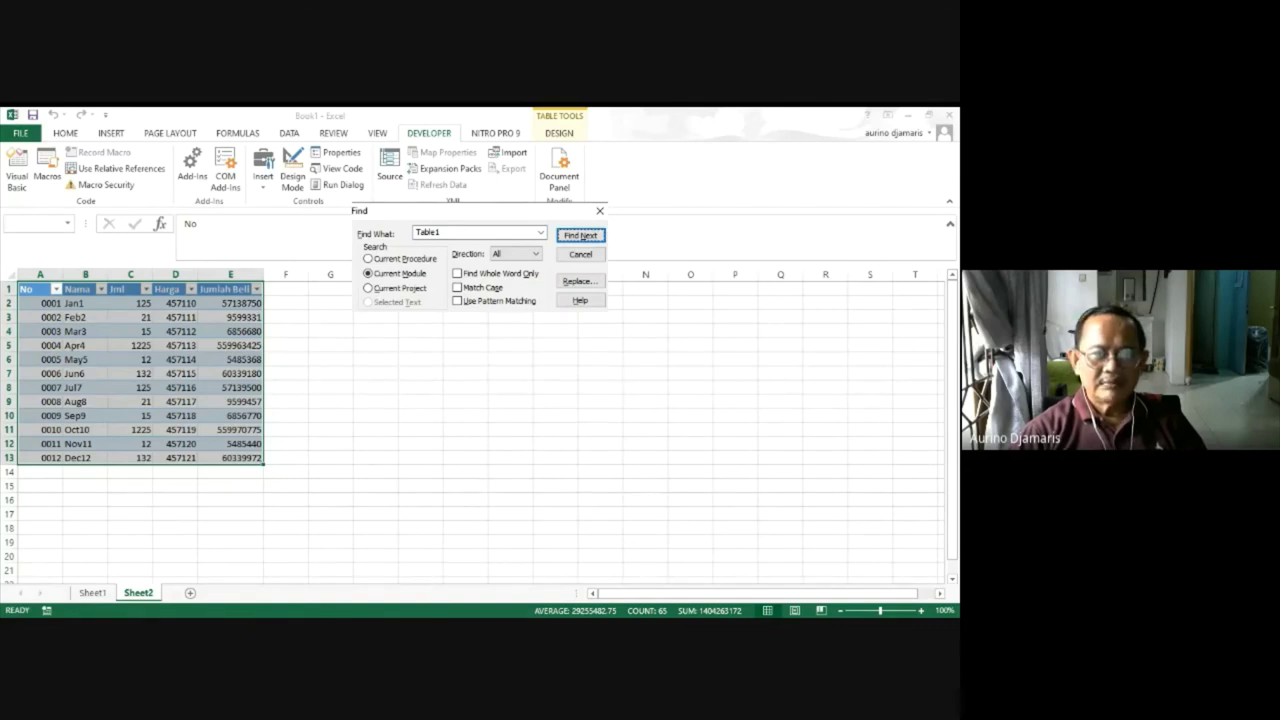
key("Escape")
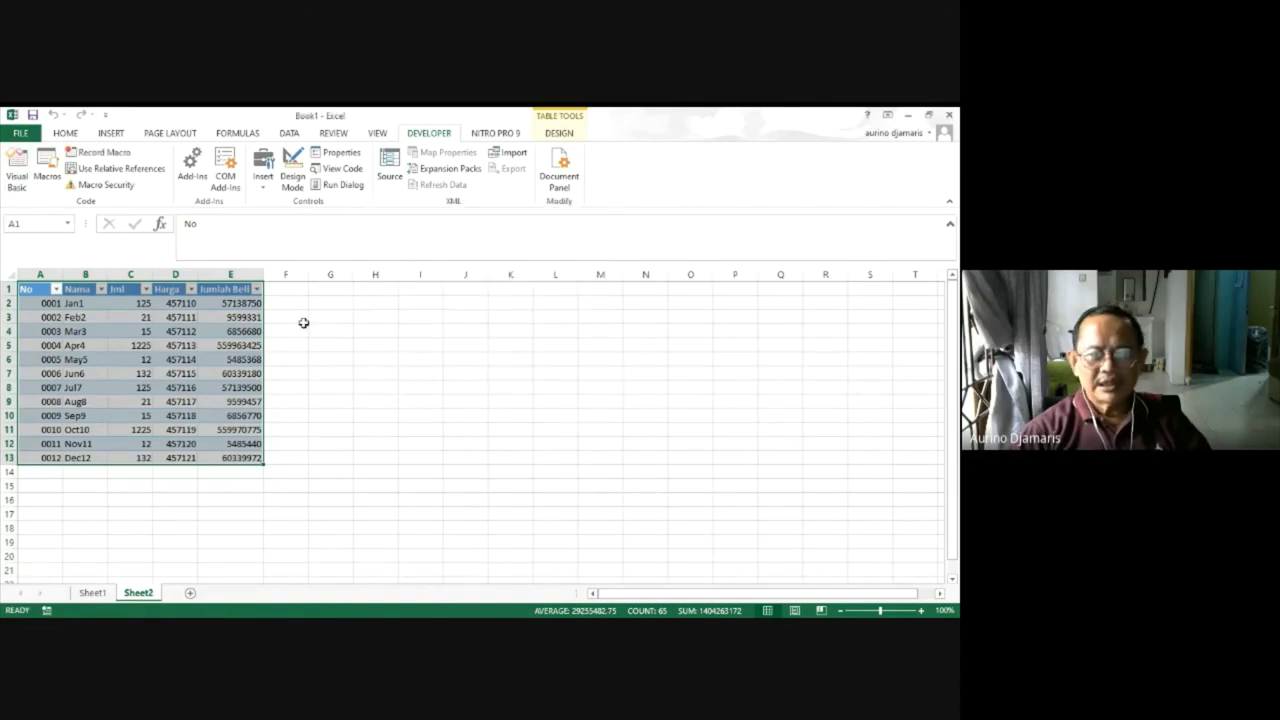
Try to run Coba1 with the Sheet2 table selected, debug the halted code and return to the worksheet.
left_click(55, 160)
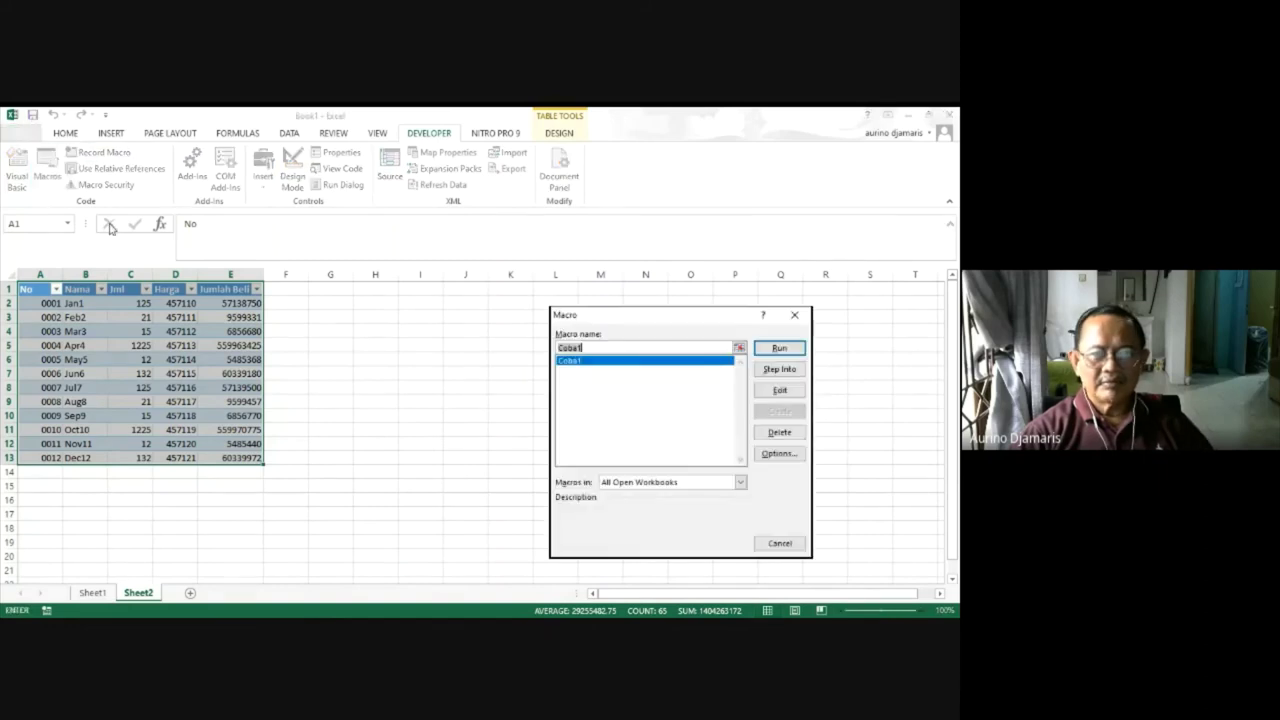
left_click(785, 346)
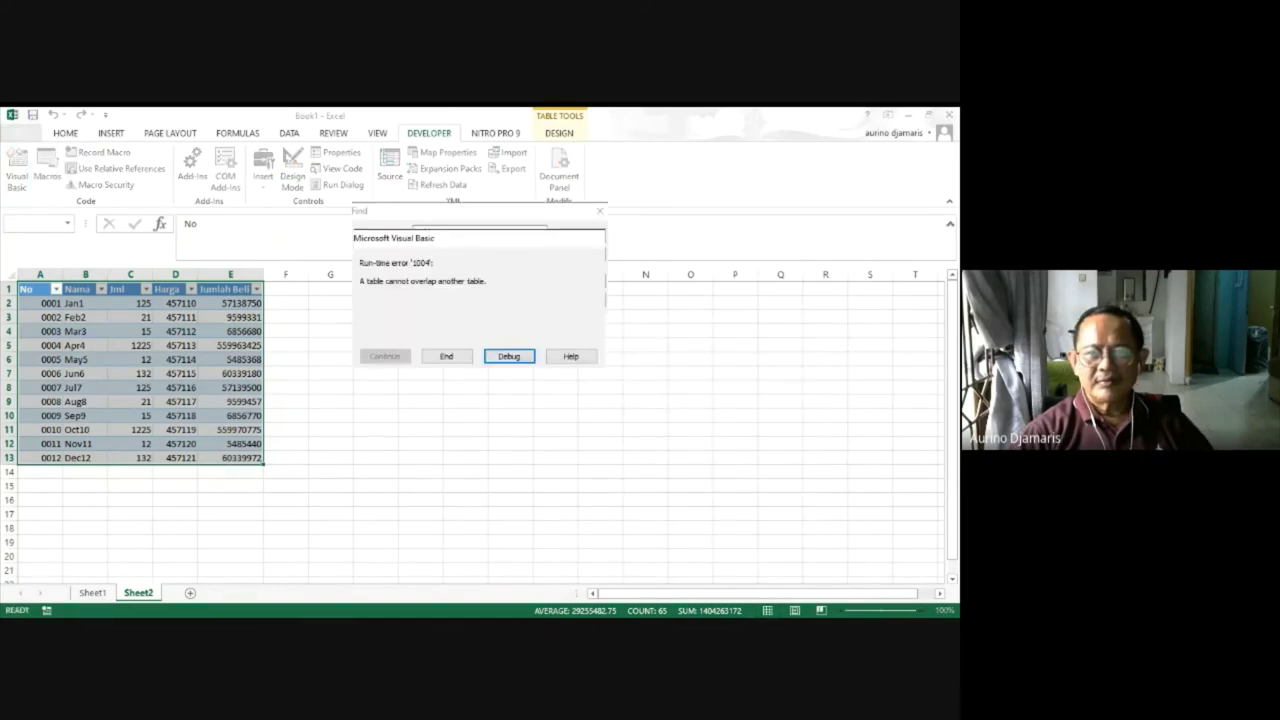
left_click(509, 356)
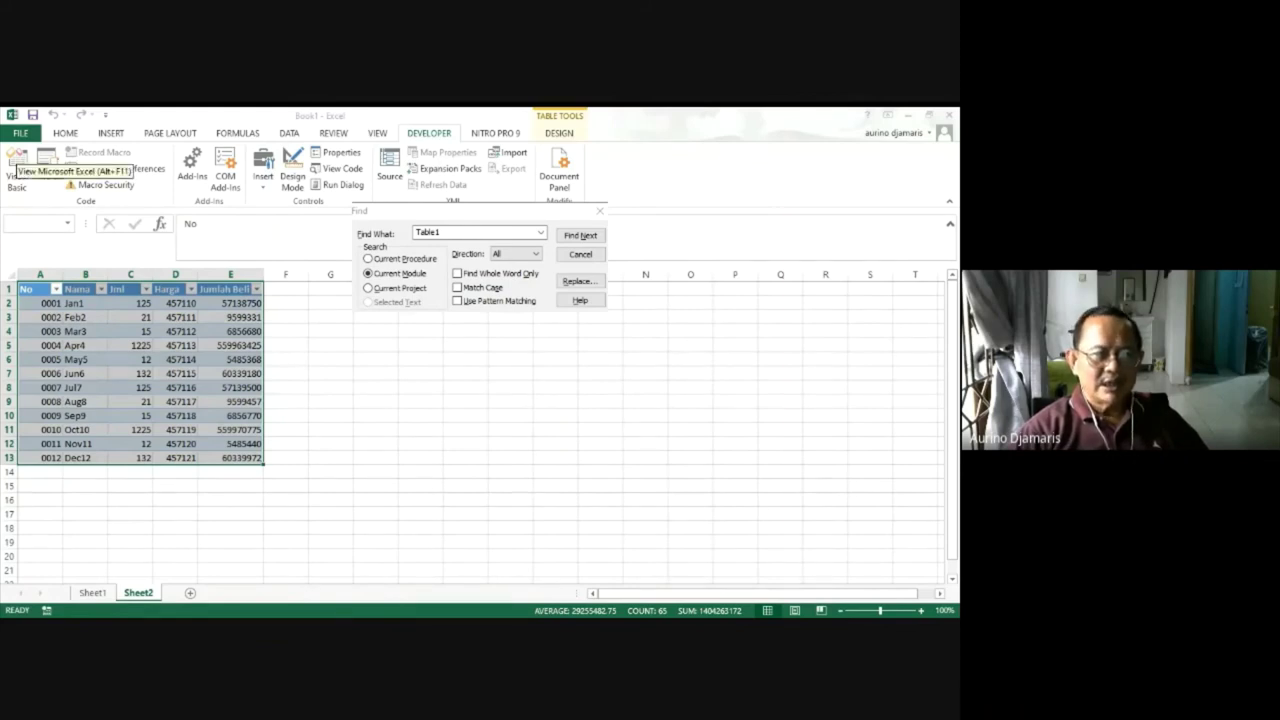
left_click(15, 155)
left_click(283, 383)
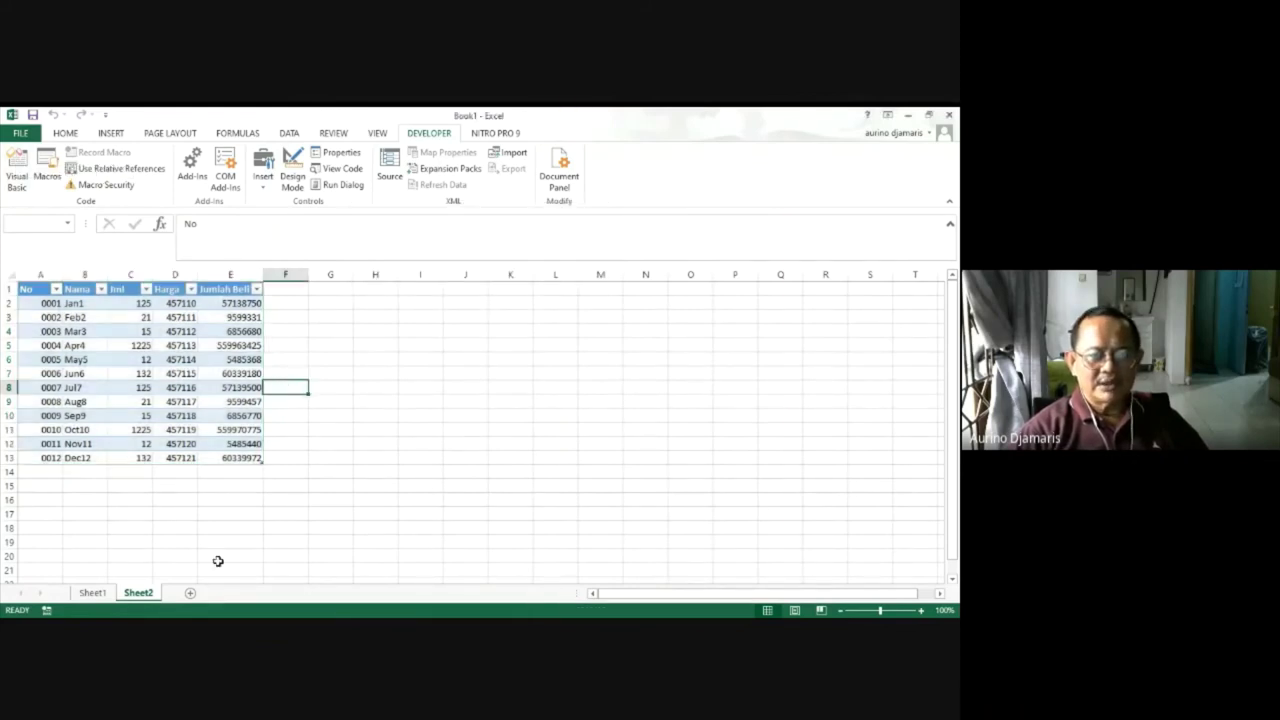
Try to run the Coba1 macro from cell A1 of Sheet1 and dismiss the message.
left_click(95, 357)
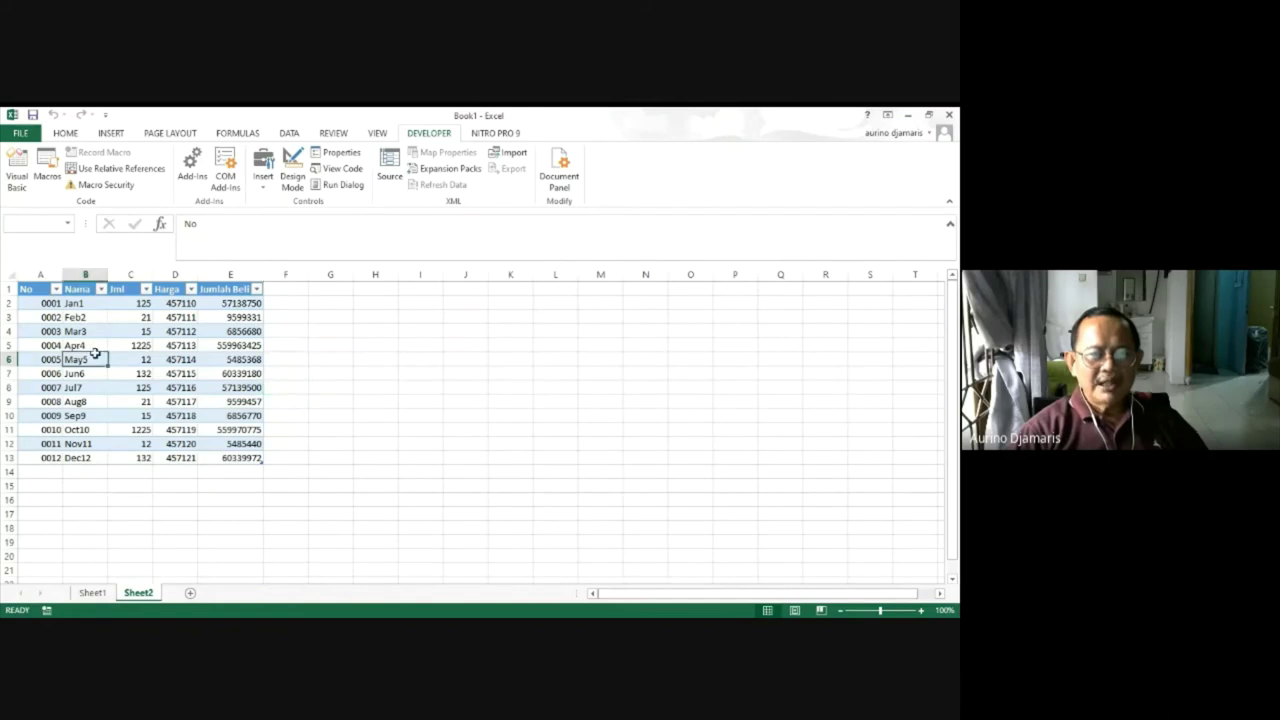
left_click(76, 592)
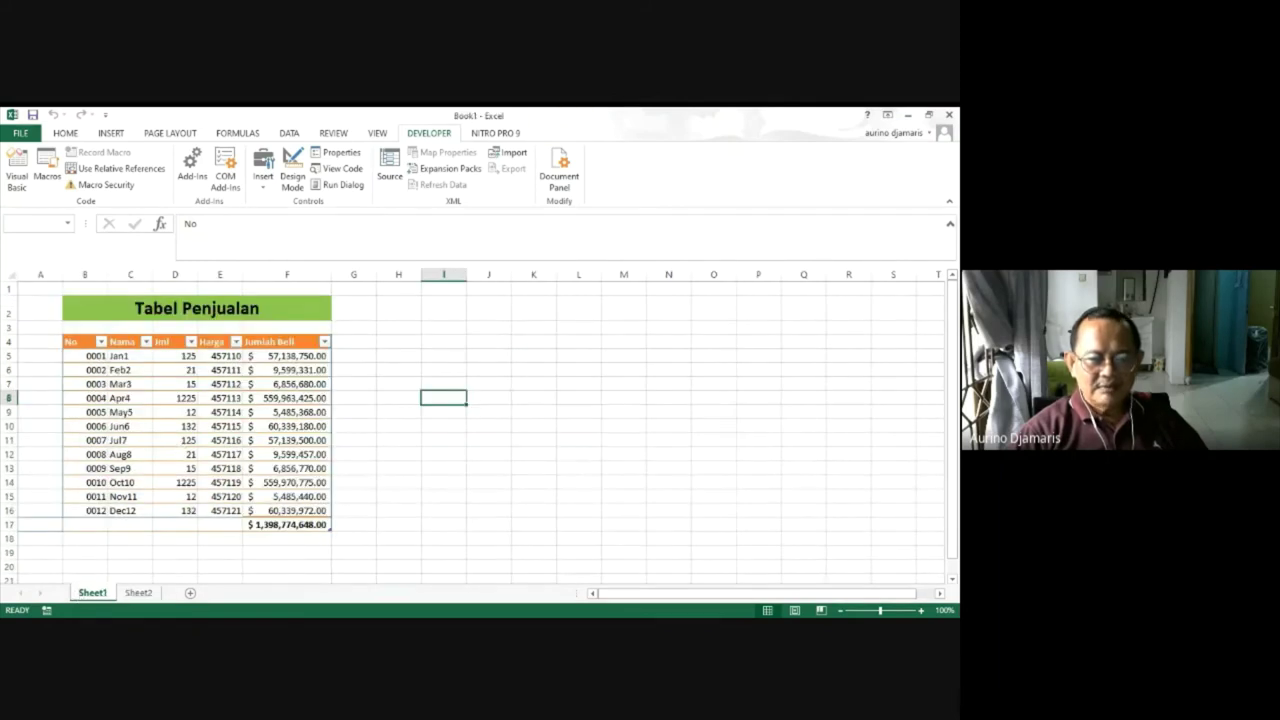
left_click(35, 285)
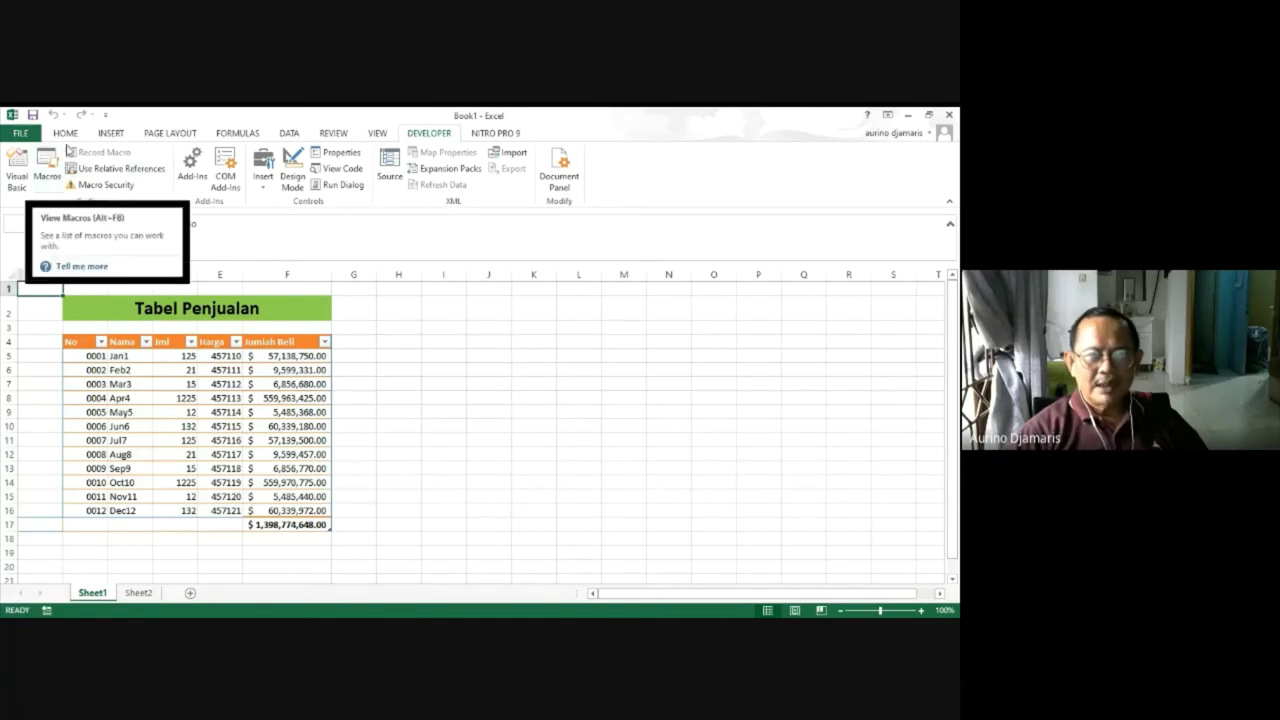
left_click(47, 165)
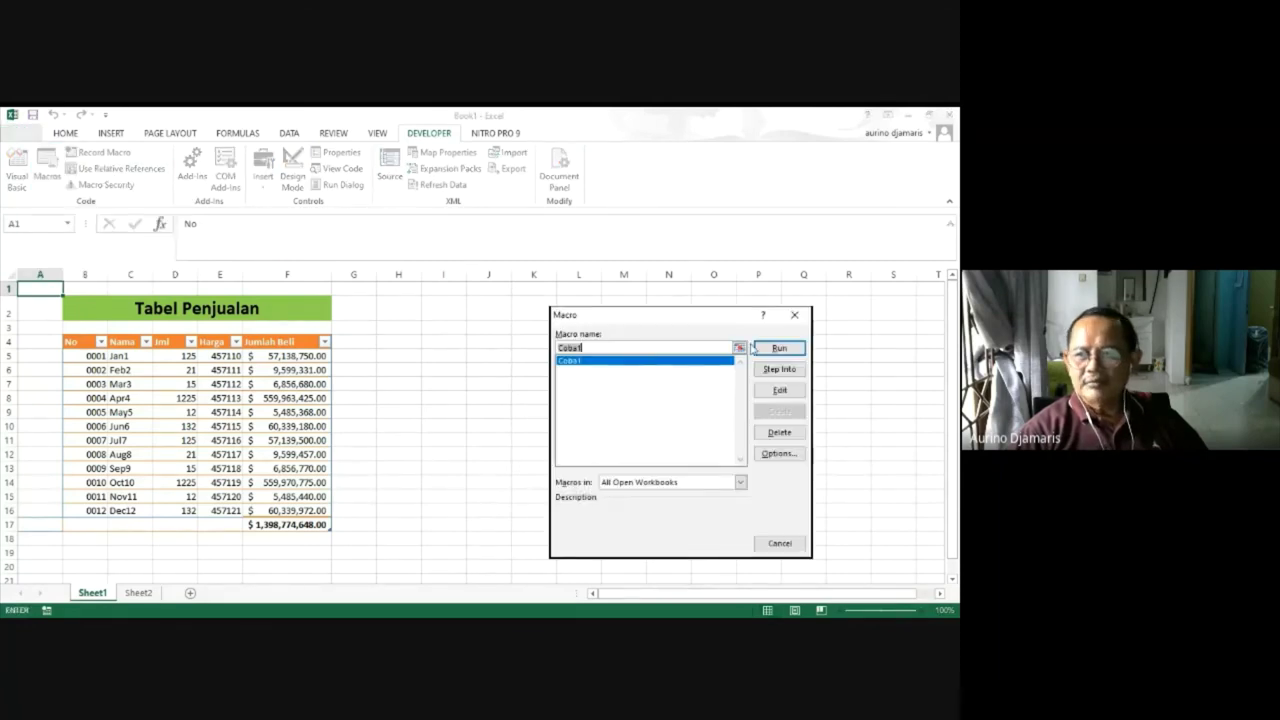
left_click(765, 348)
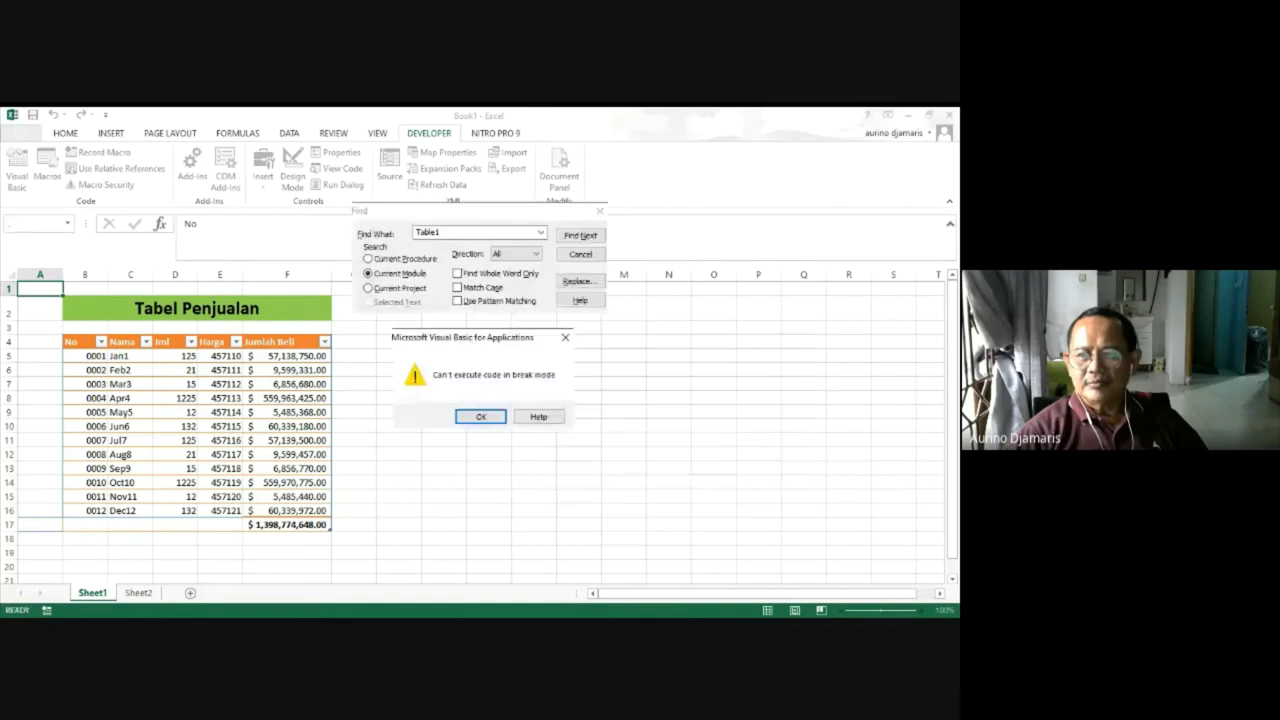
left_click(480, 416)
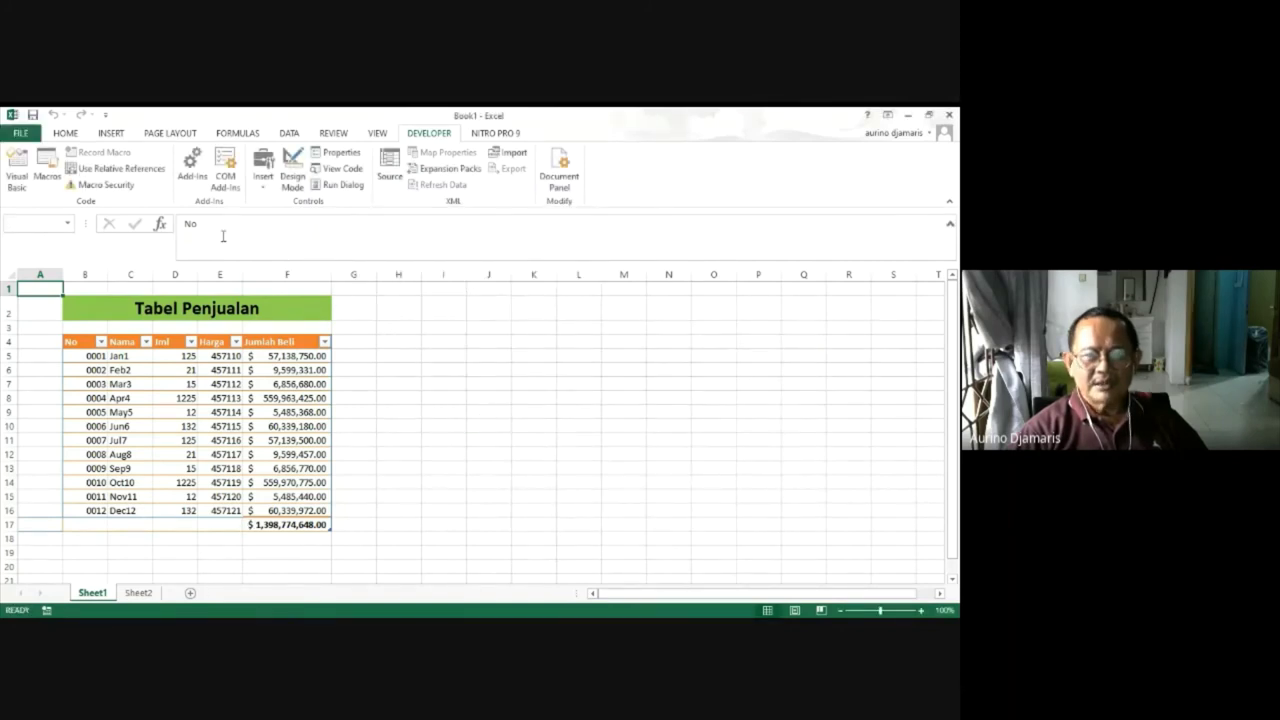
Try to replace Tabel2 with Tabel1 in the current code module of Coba1.
left_click(46, 163)
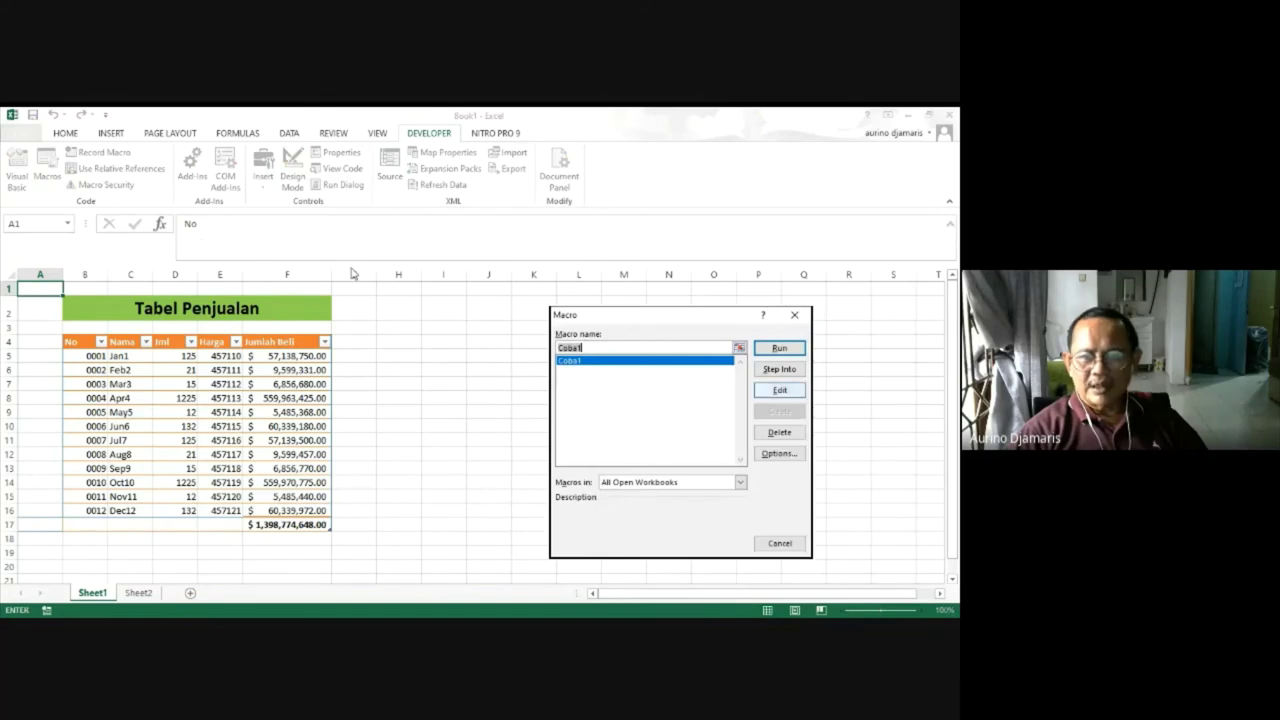
left_click(779, 369)
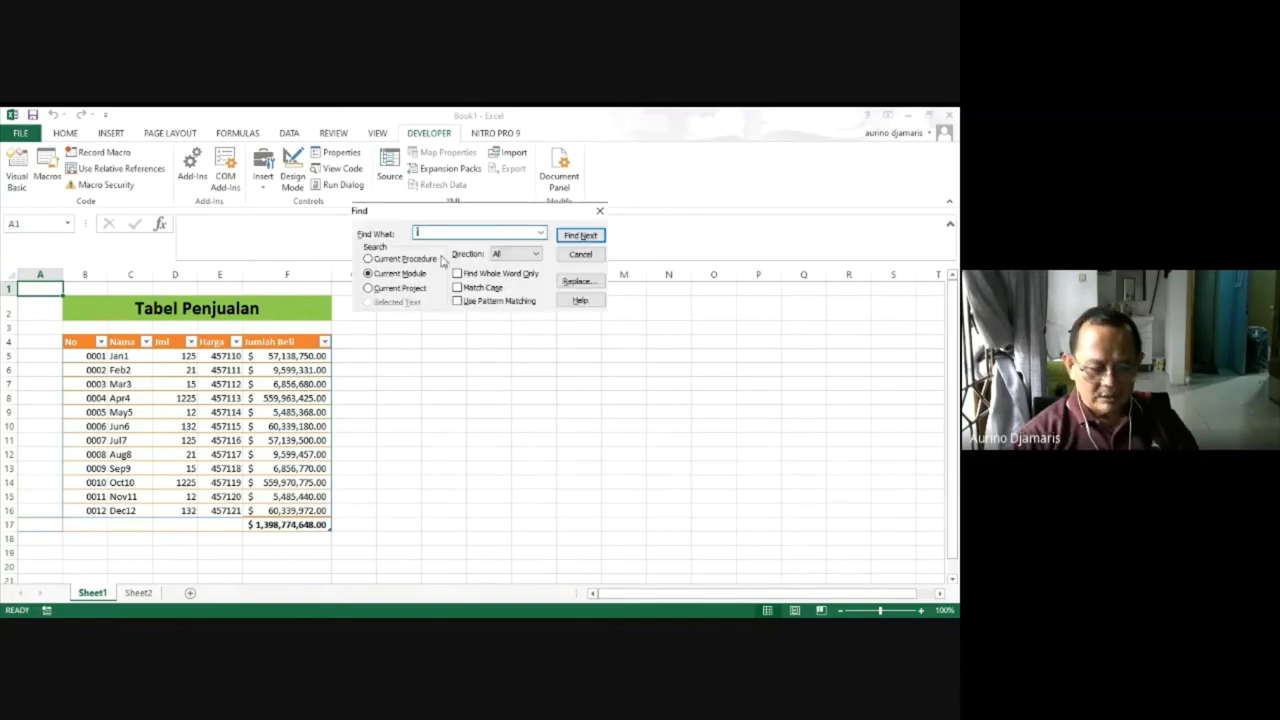
type("abel2")
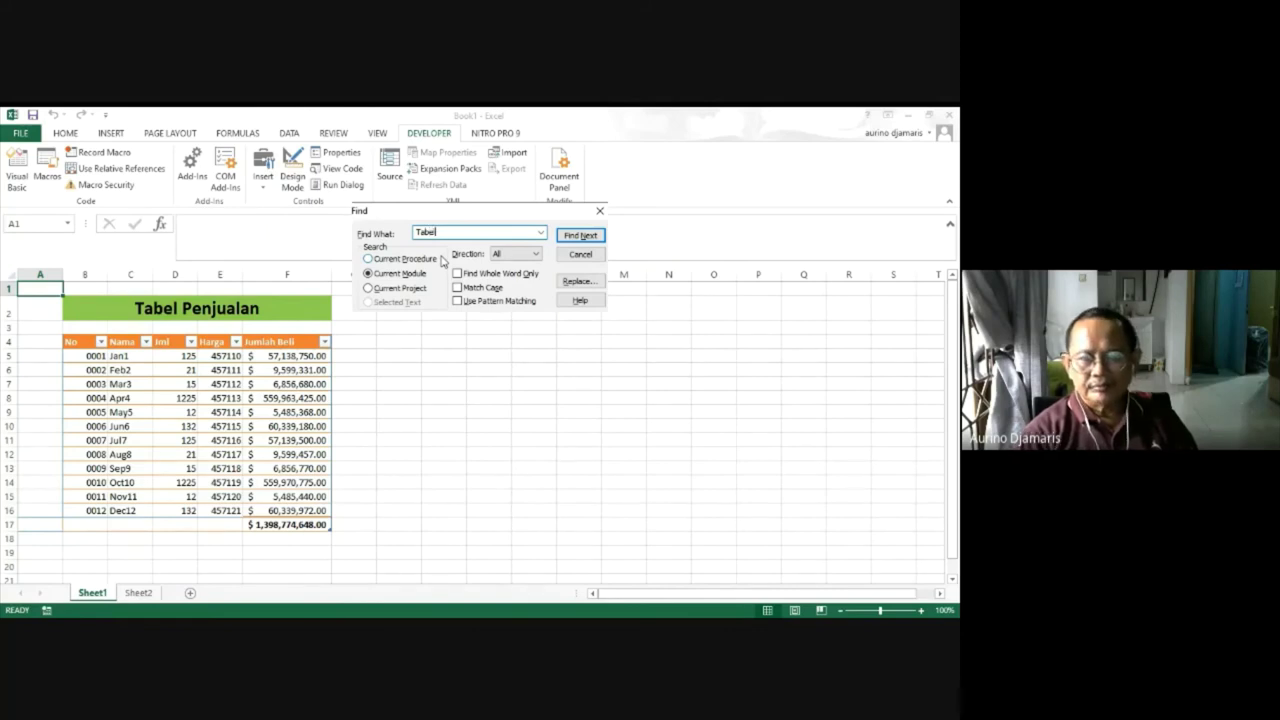
left_click(580, 282)
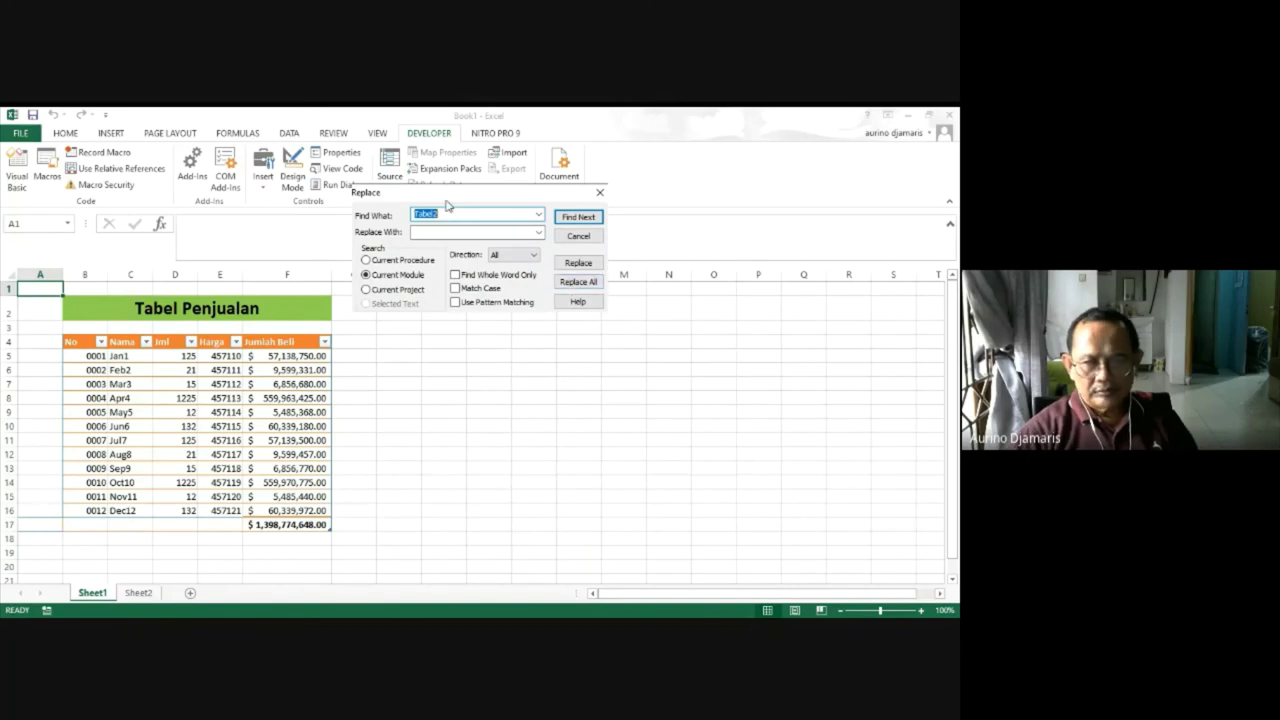
left_click(430, 232)
type("Tabel1")
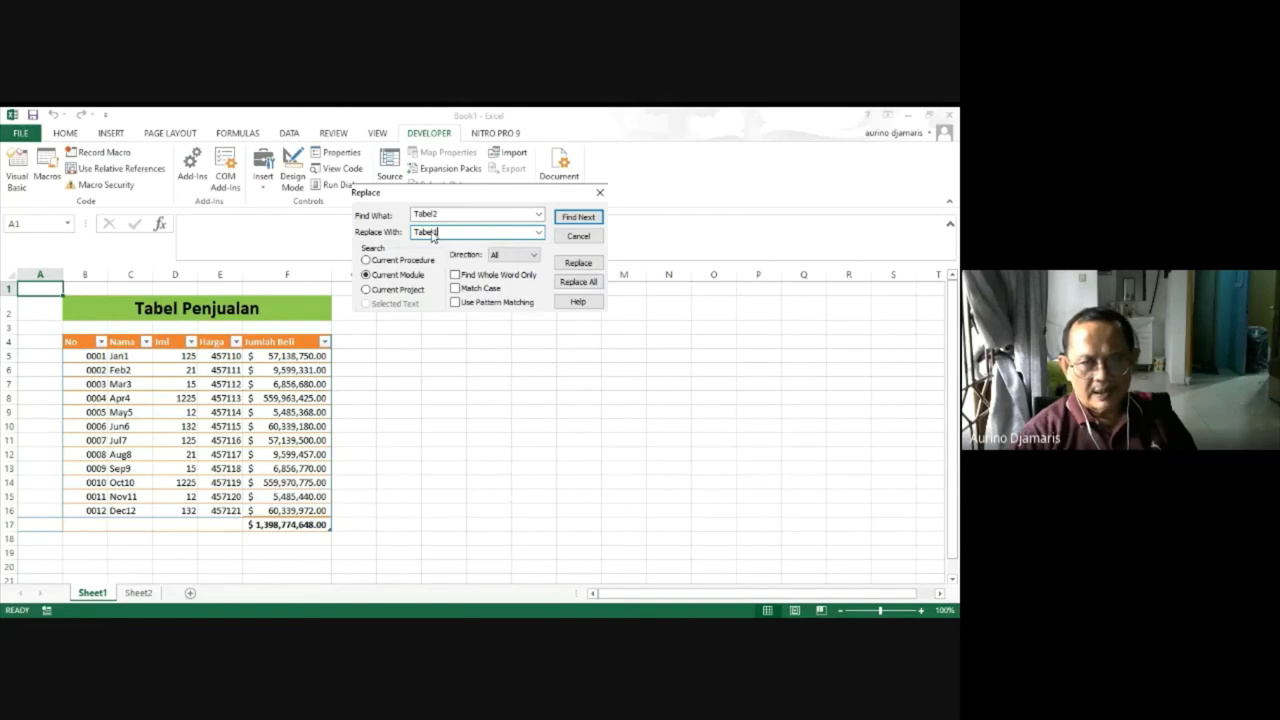
key("Return")
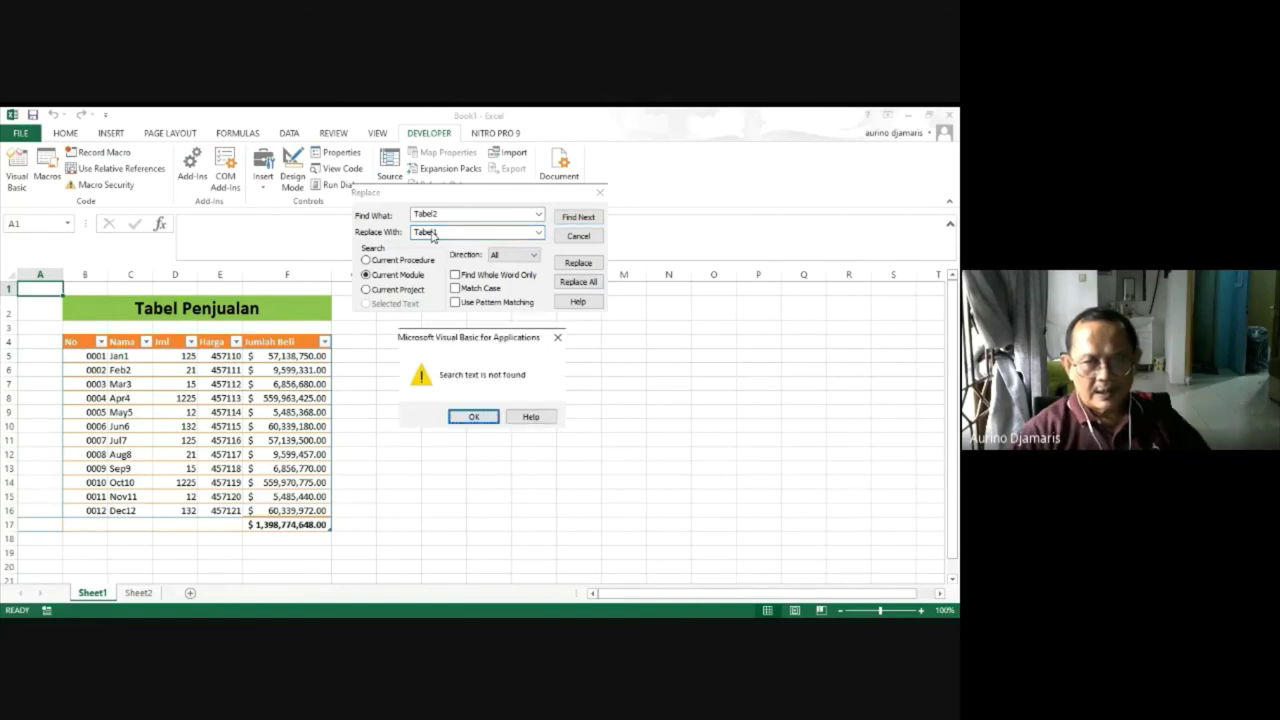
left_click(474, 416)
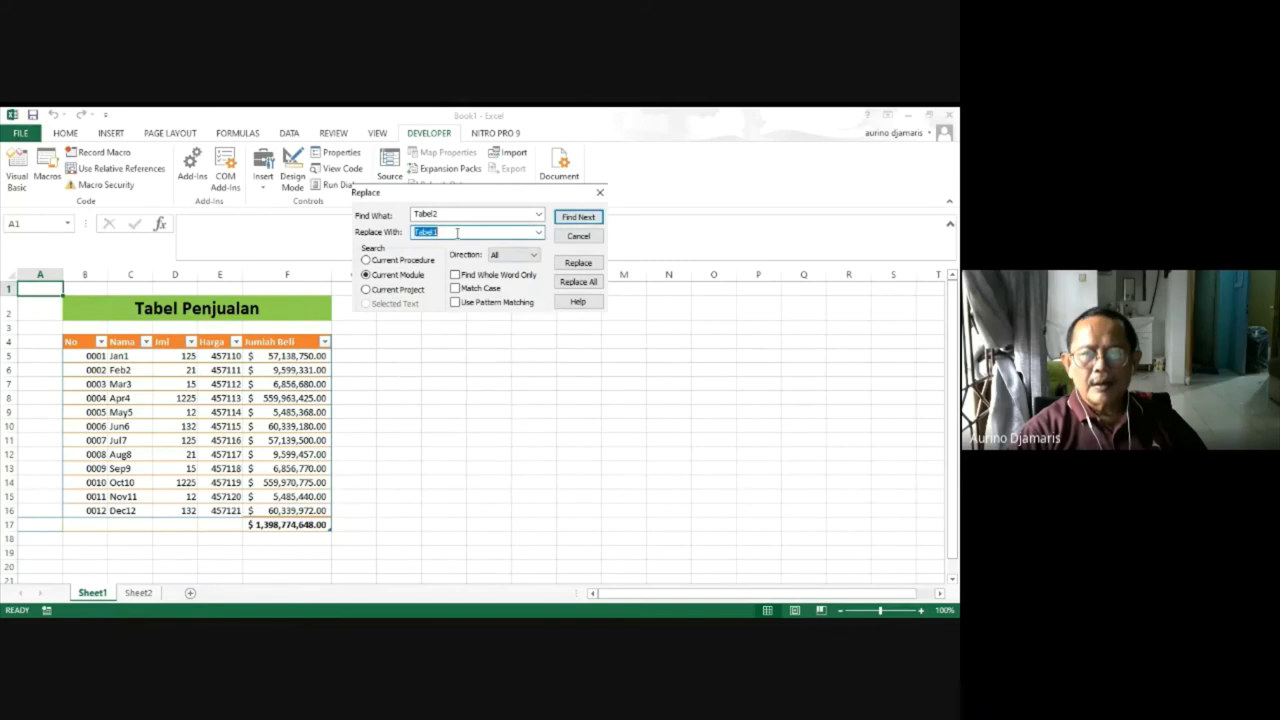
Correct the search text to Table2 and the replacement to Table1, and replace all occurrences in the current module.
left_click(457, 232)
double_click(425, 214)
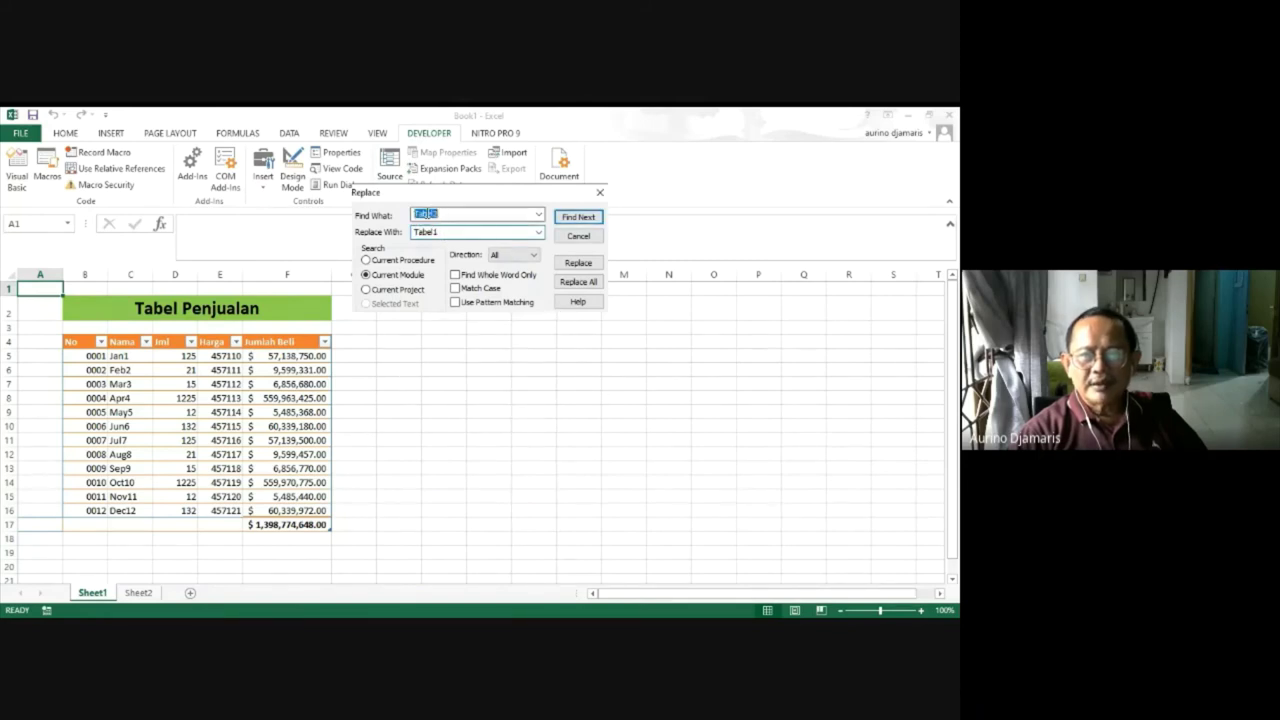
left_click(428, 214)
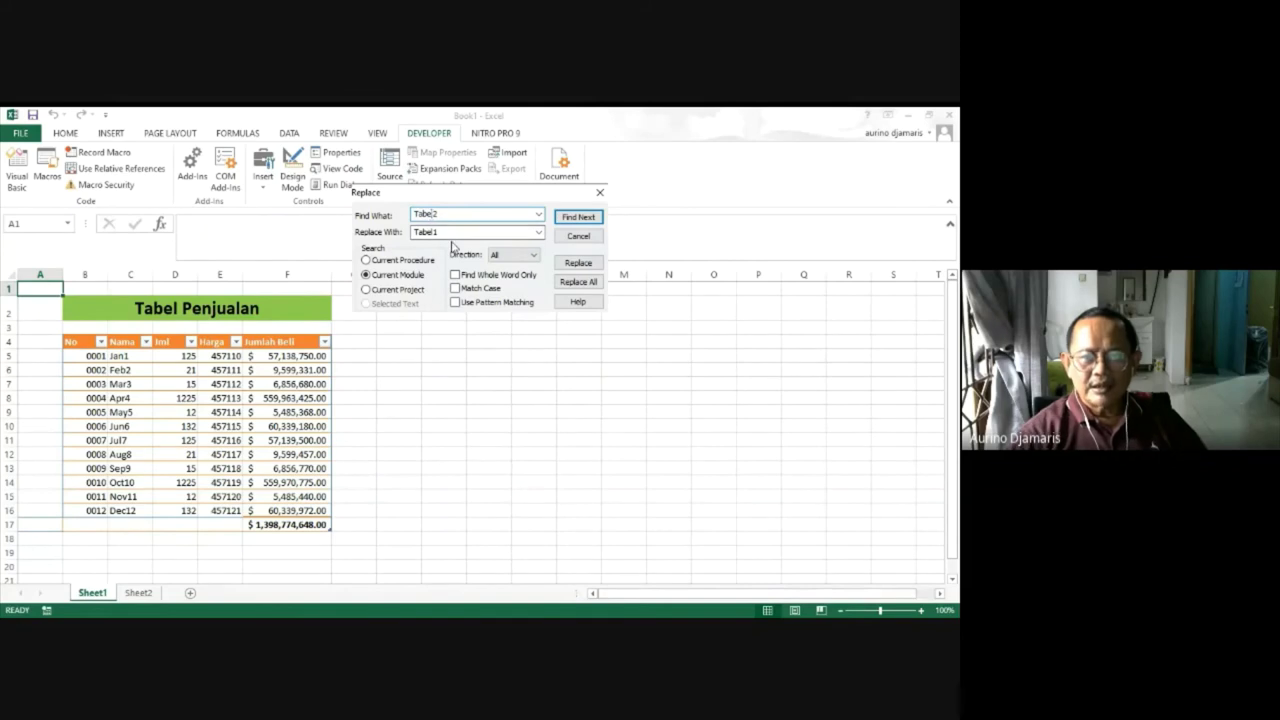
key("BackSpace")
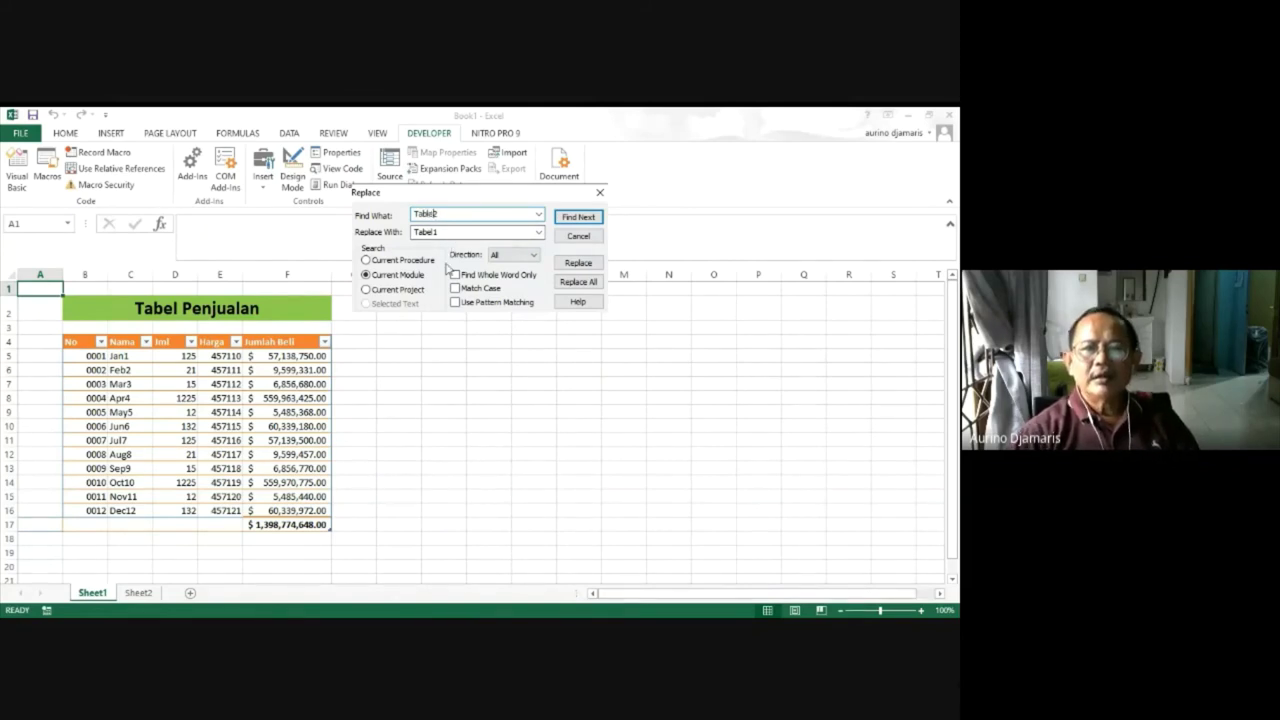
key("Tab")
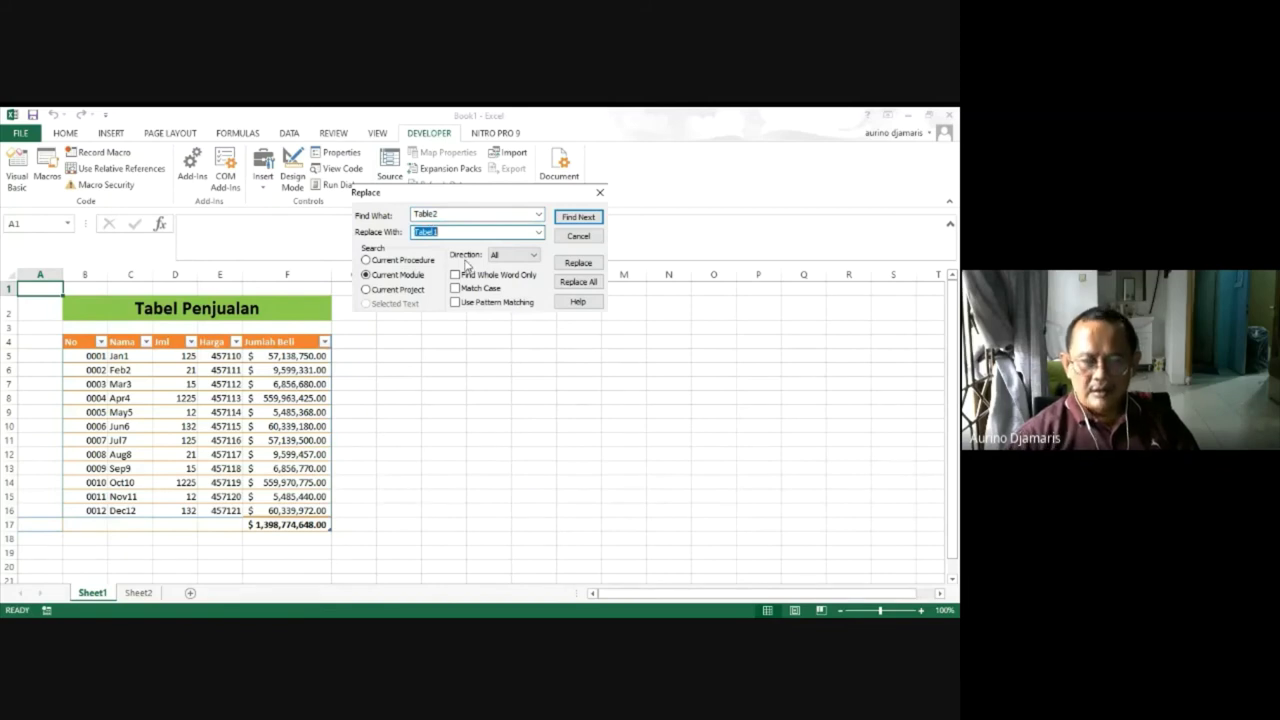
key("End")
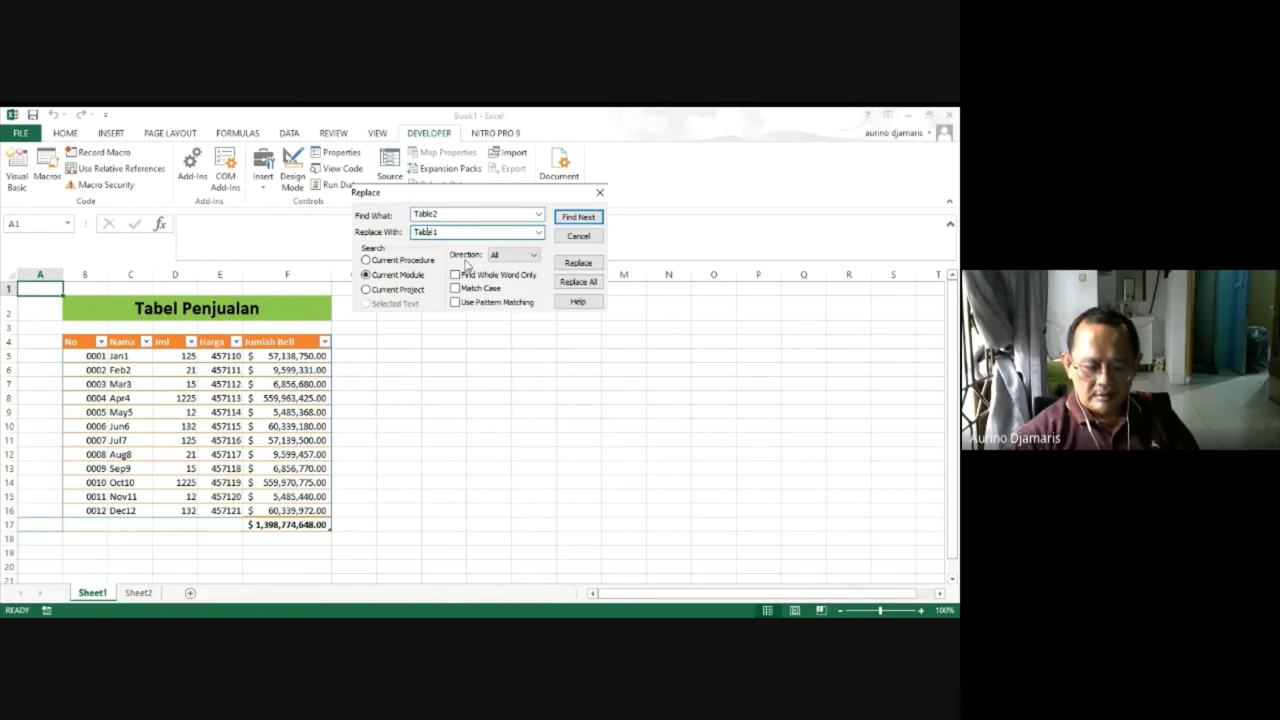
type("le")
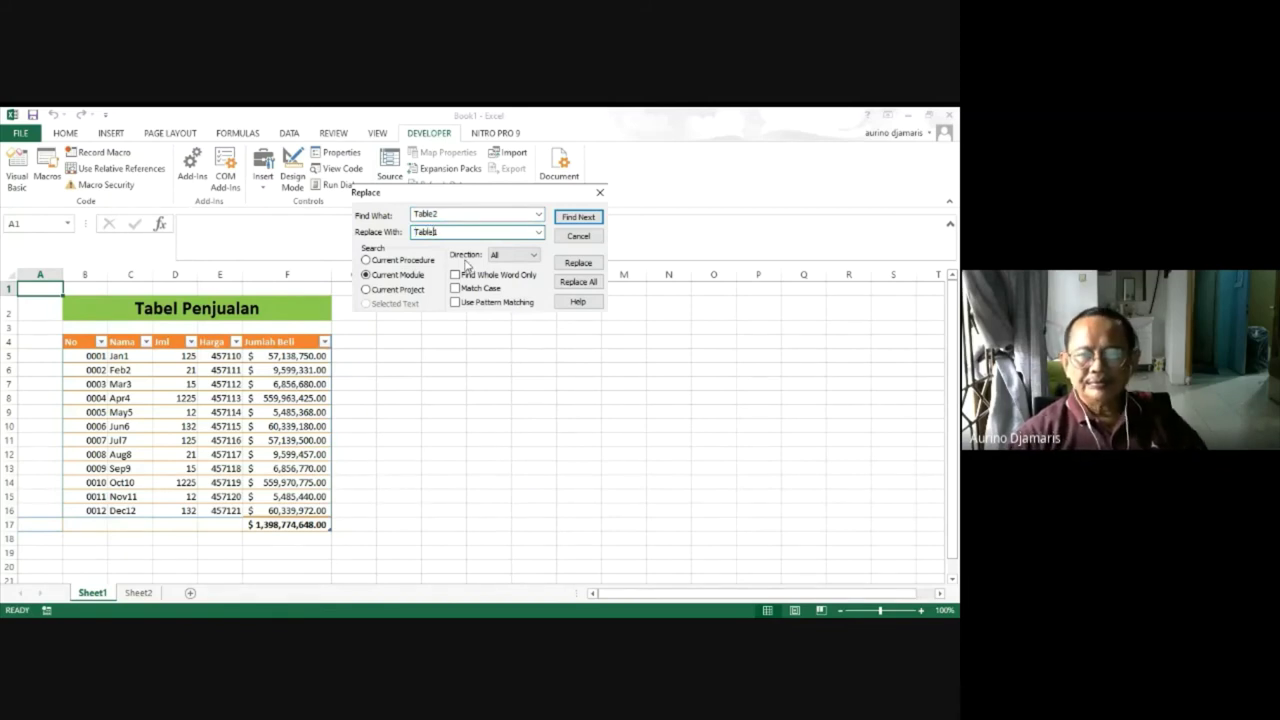
left_click(594, 284)
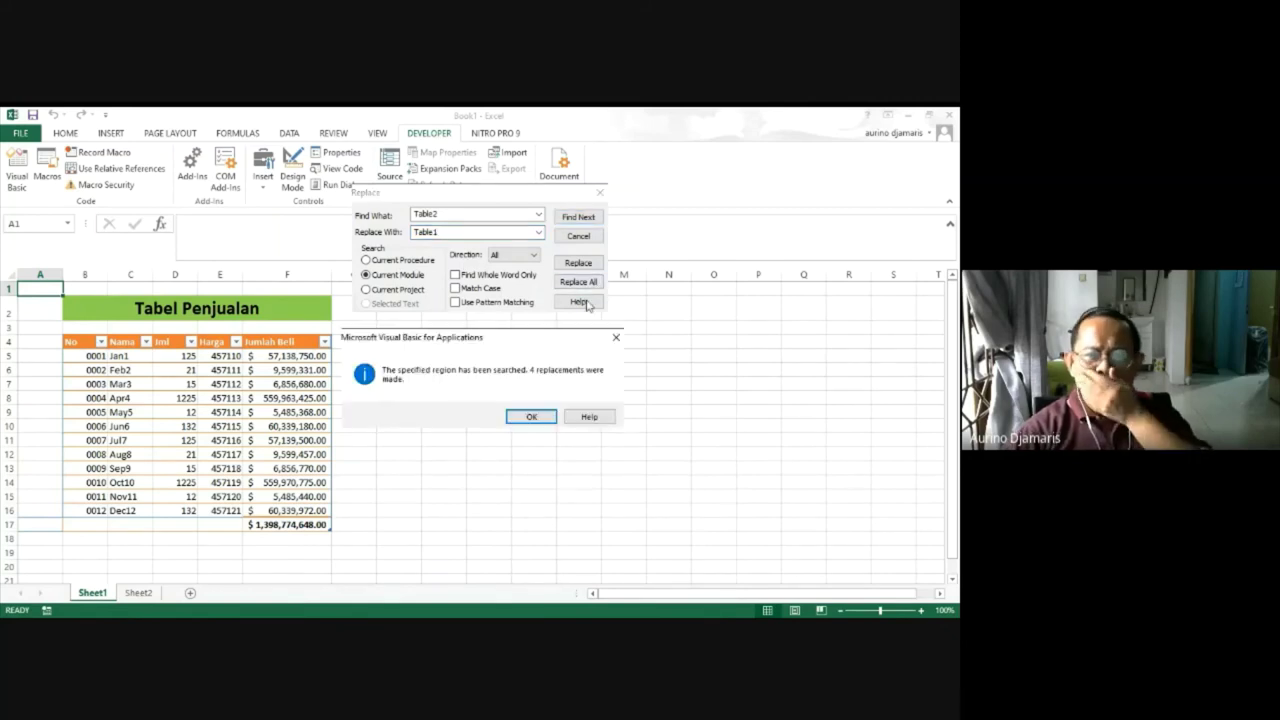
left_click(531, 416)
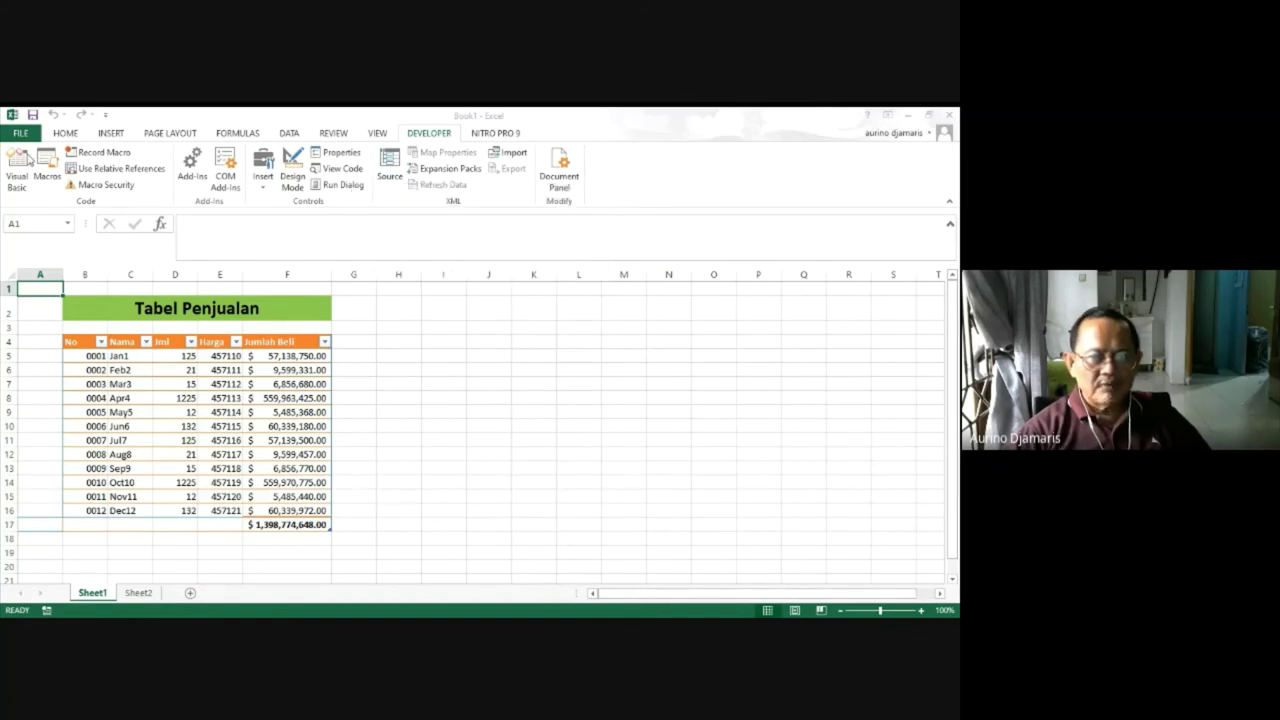
left_click(578, 236)
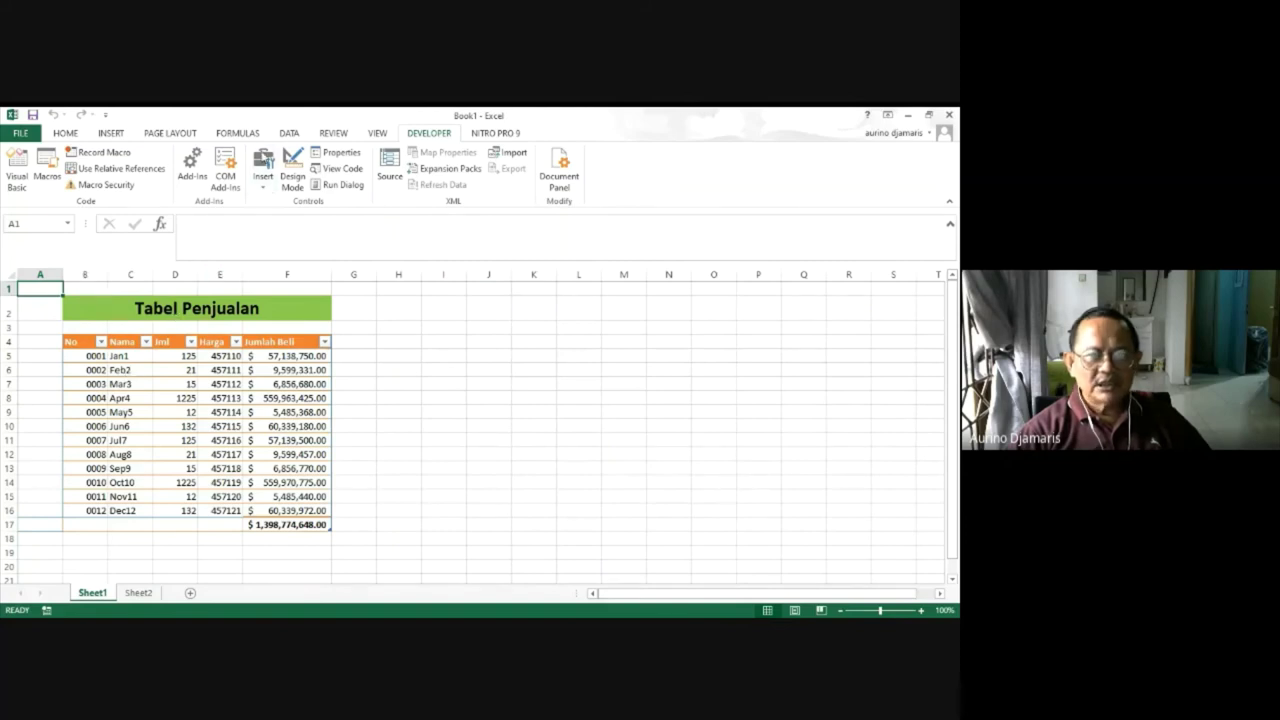
Run the Coba1 macro from cell A1 of Sheet1 and debug the halted code.
left_click(47, 166)
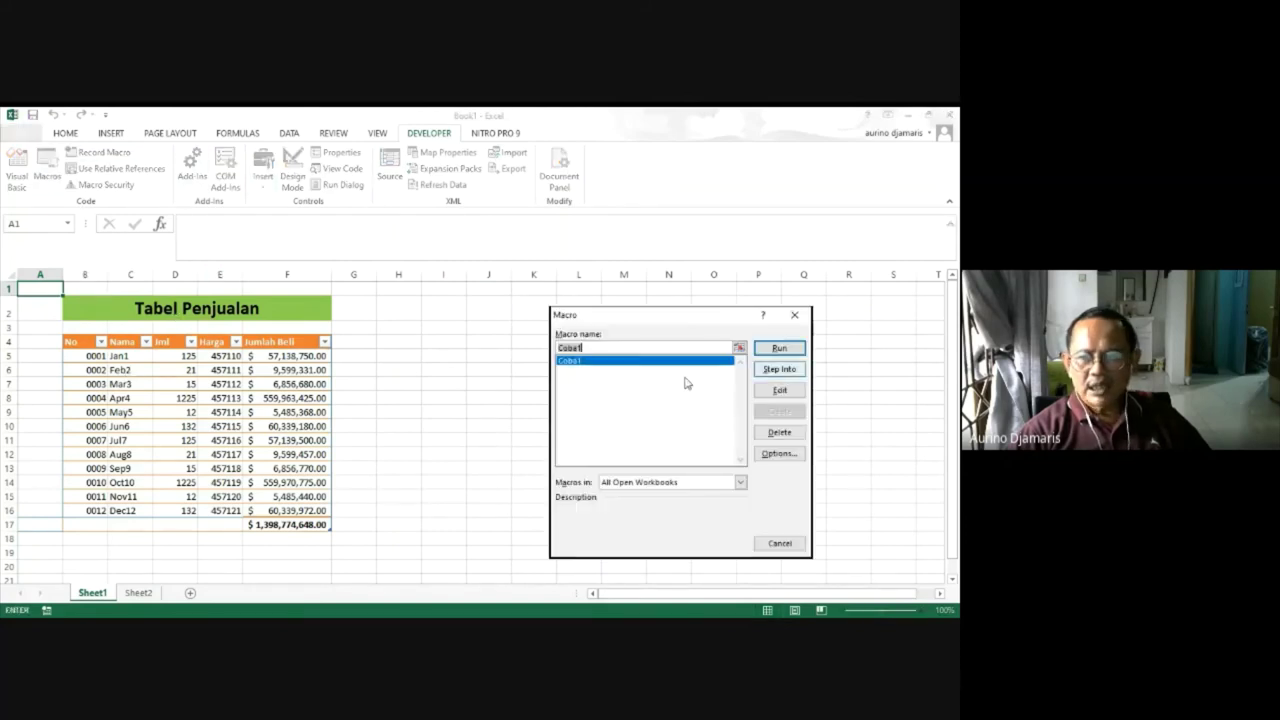
left_click(780, 350)
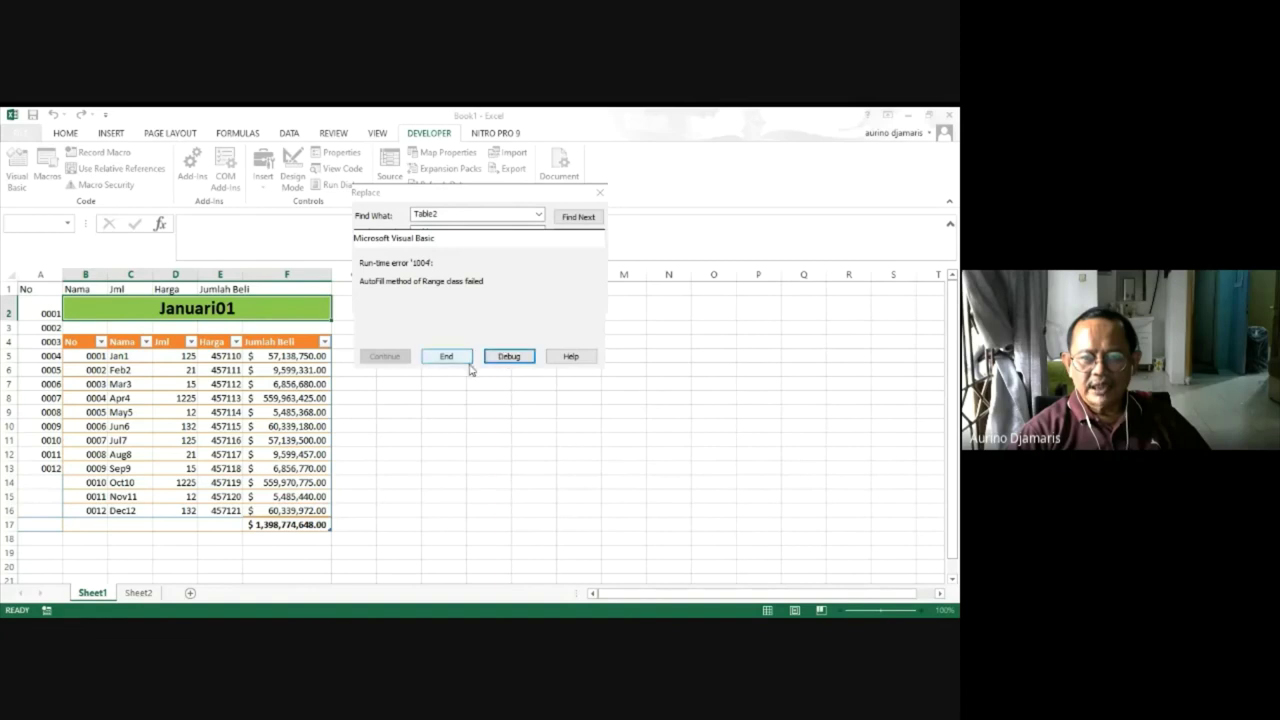
left_click(521, 357)
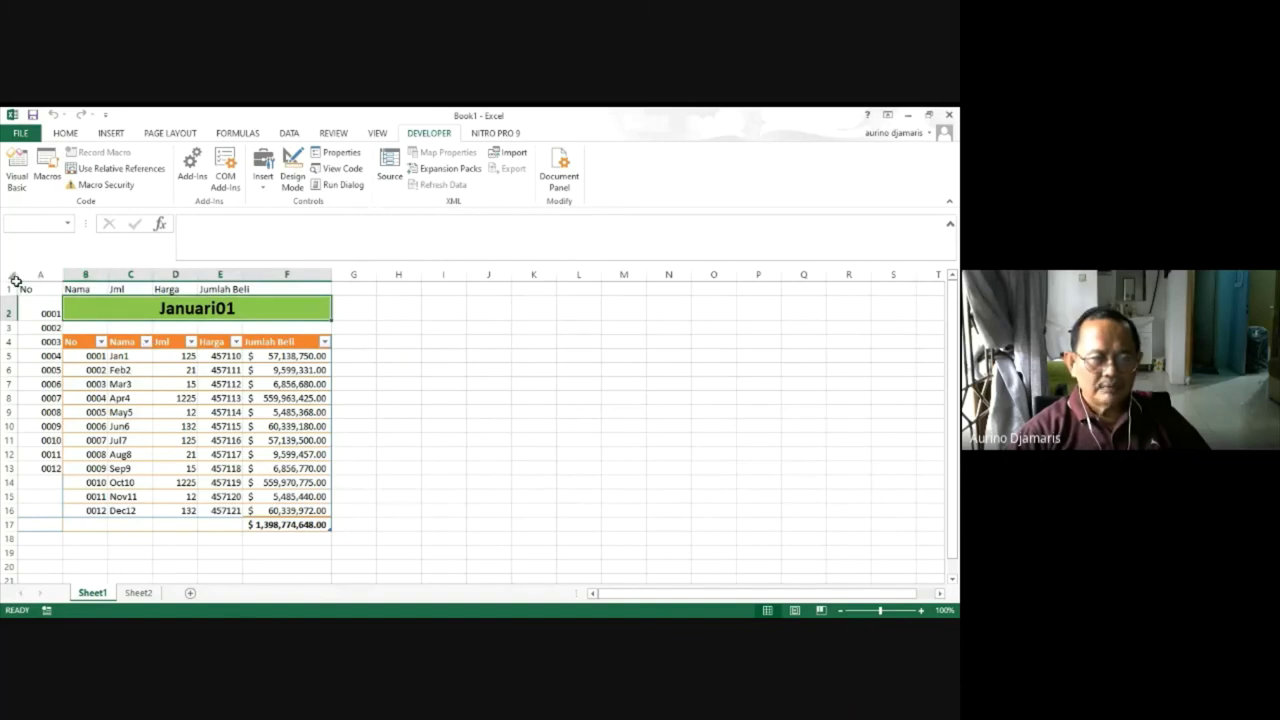
Delete all contents of Sheet1 and clear everything, including formatting, from the range A1:H18.
left_click(13, 280)
key("Delete")
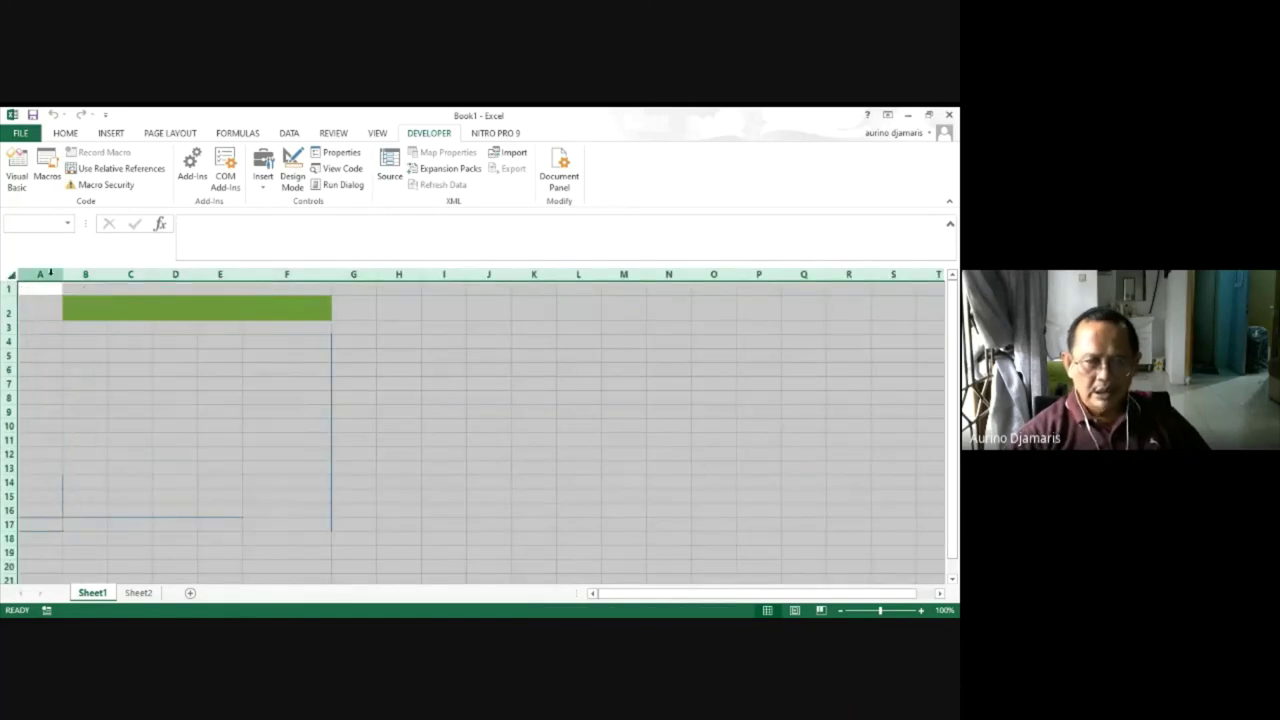
left_click(425, 464)
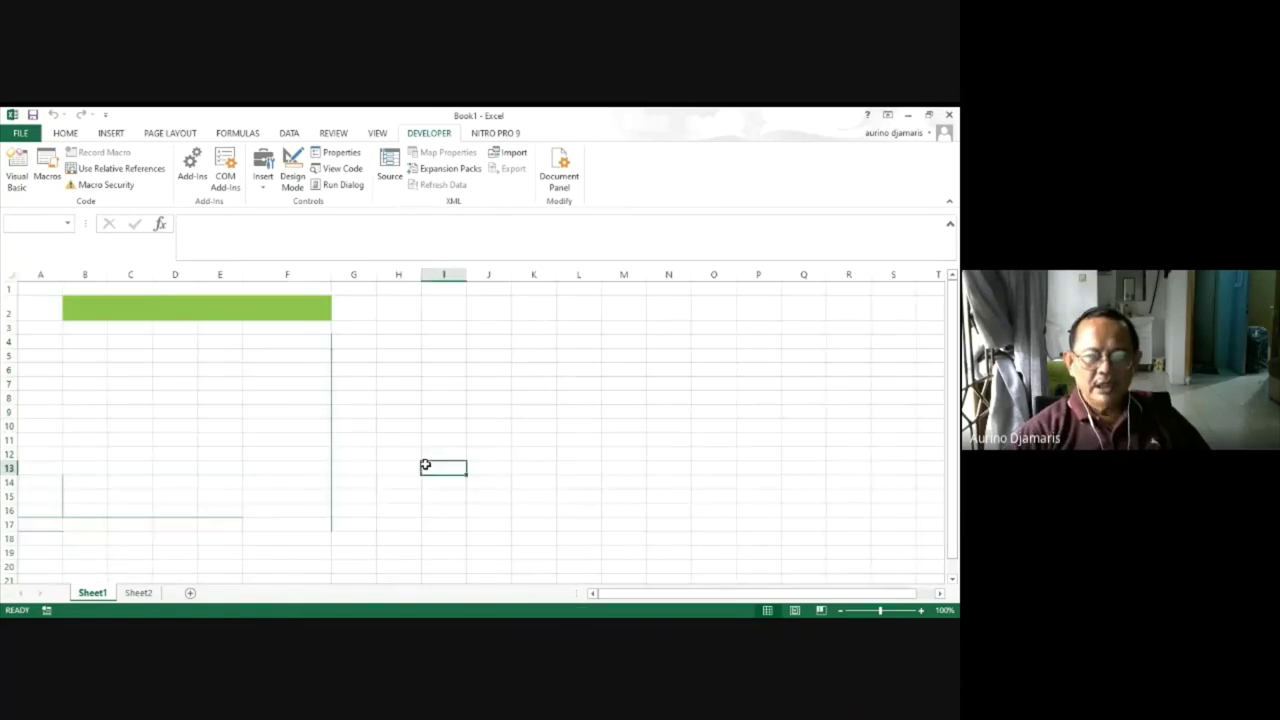
left_click_drag(24, 286, 387, 541)
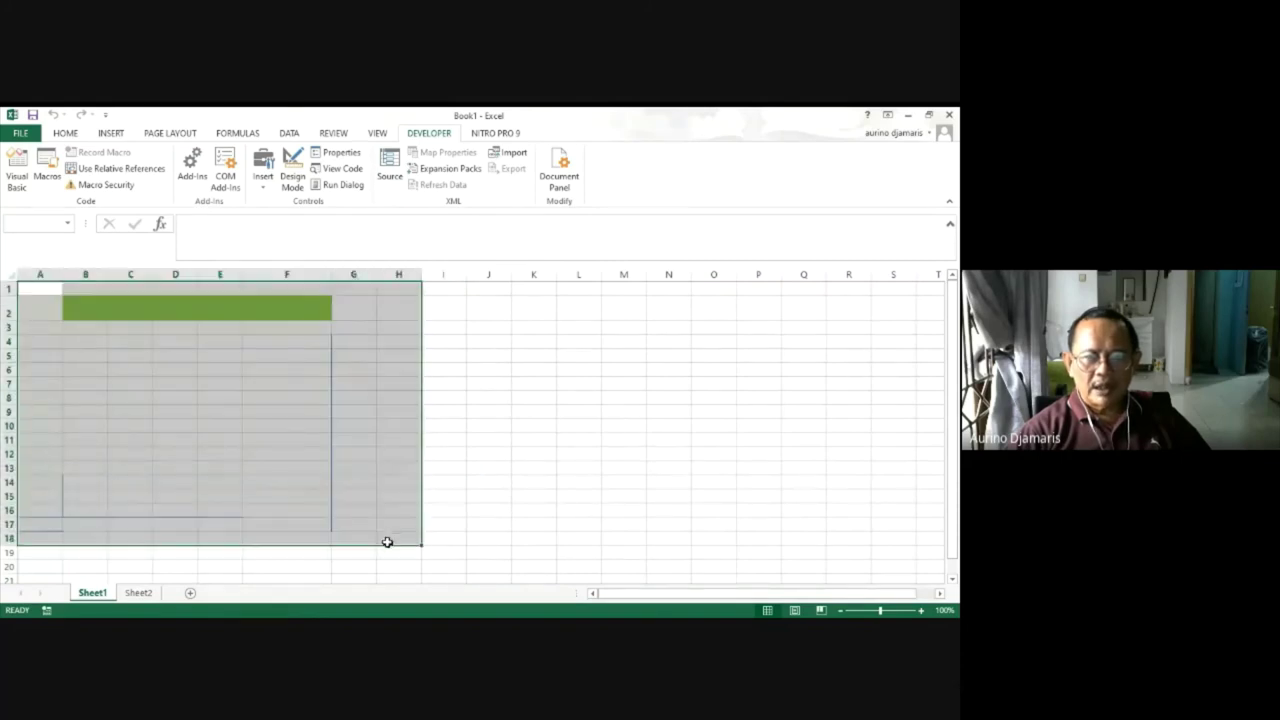
left_click(60, 136)
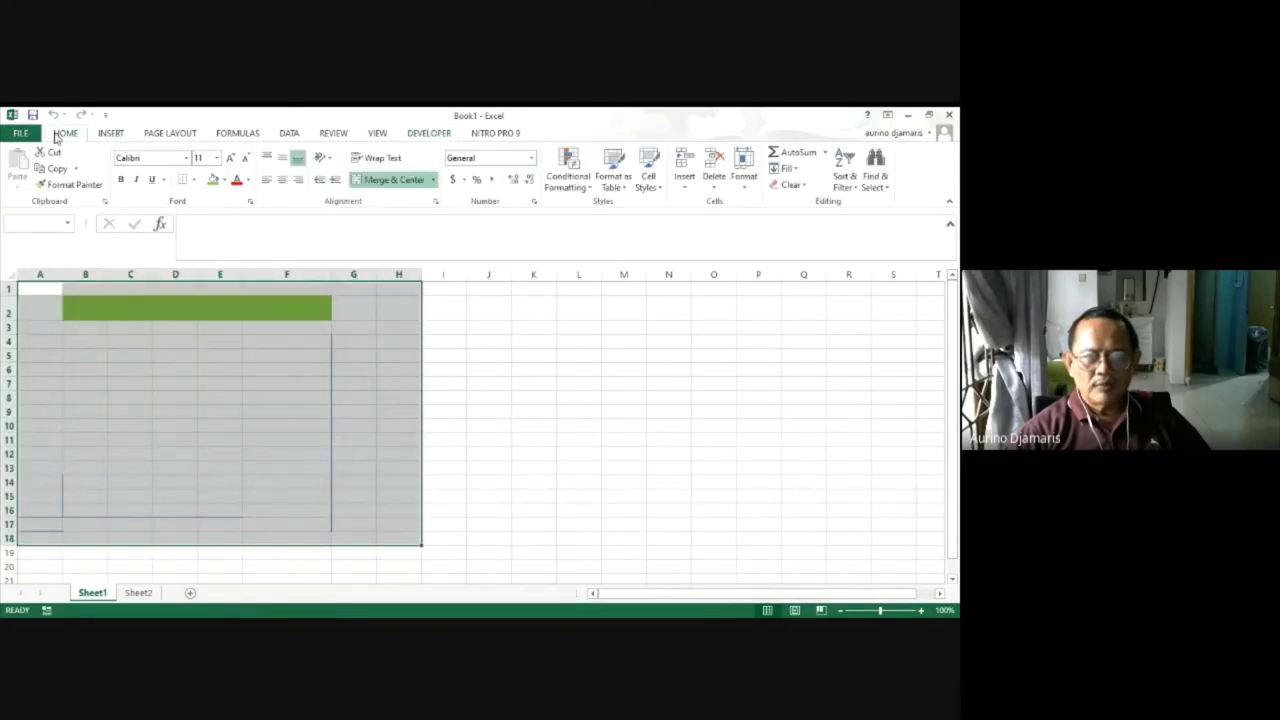
left_click(804, 188)
left_click(808, 203)
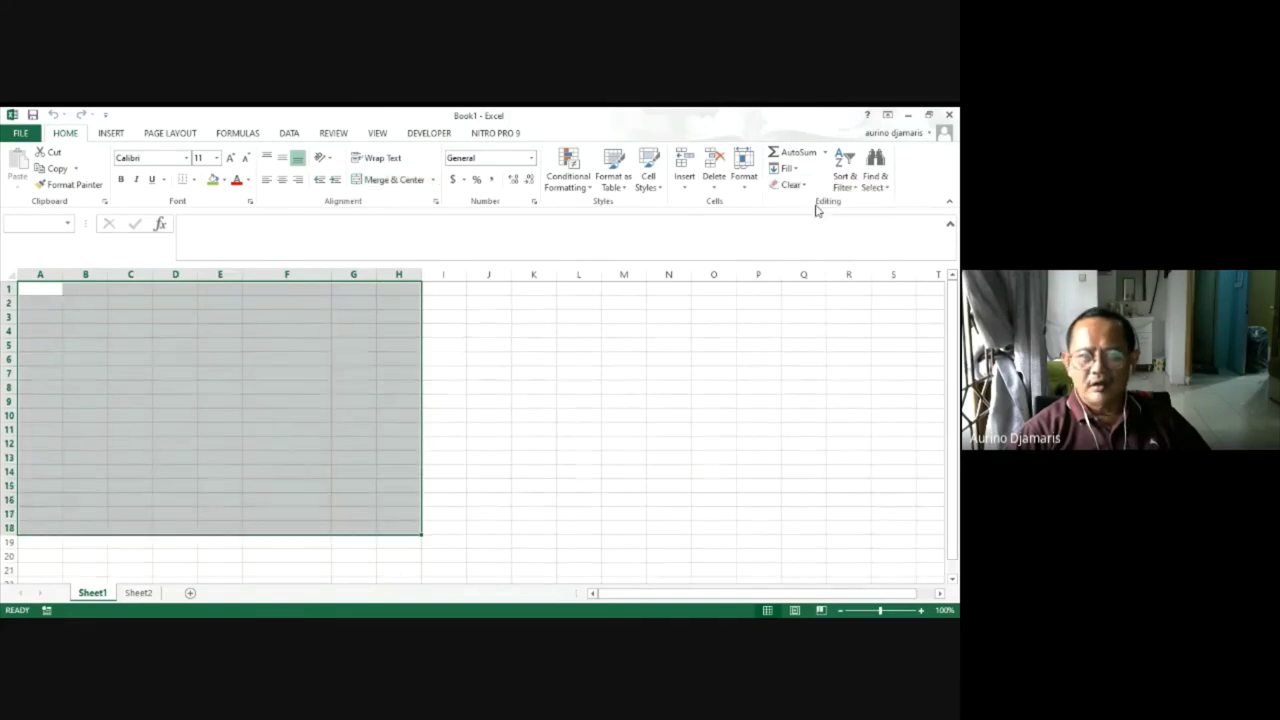
left_click(685, 425)
Try to run Coba1 from cell A1 of the emptied Sheet1 and dismiss the message.
left_click(54, 289)
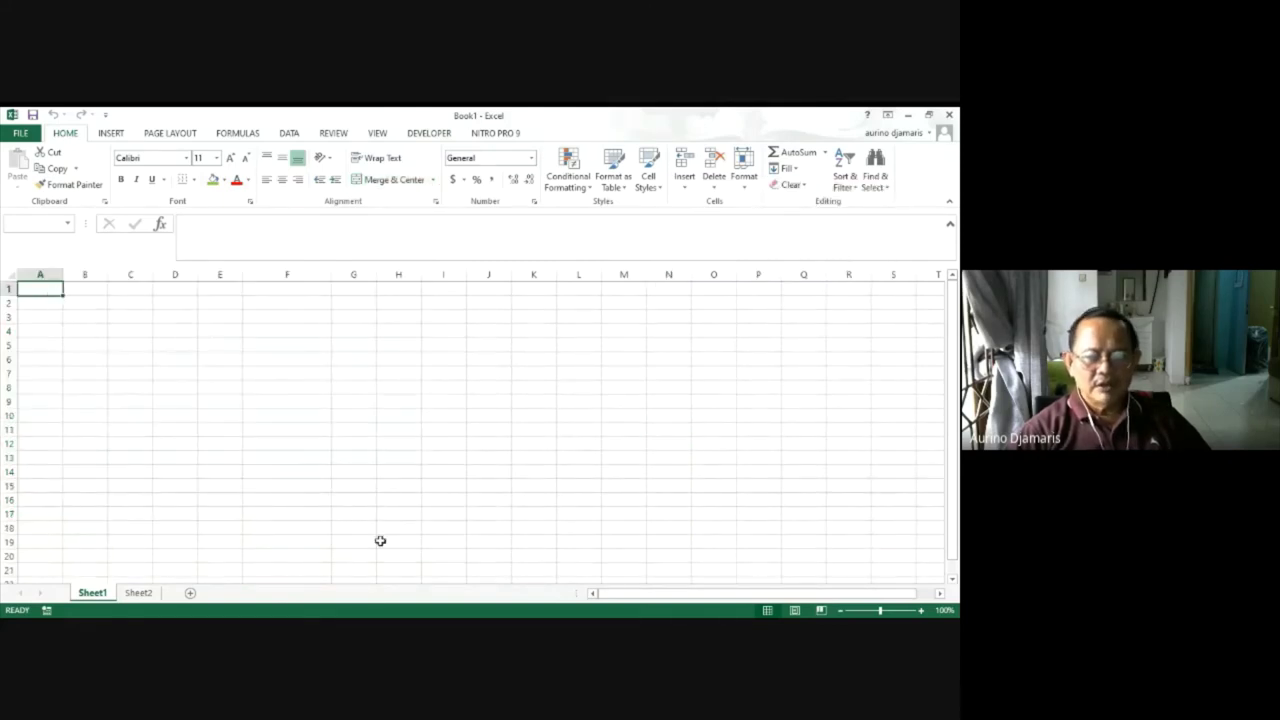
left_click(413, 137)
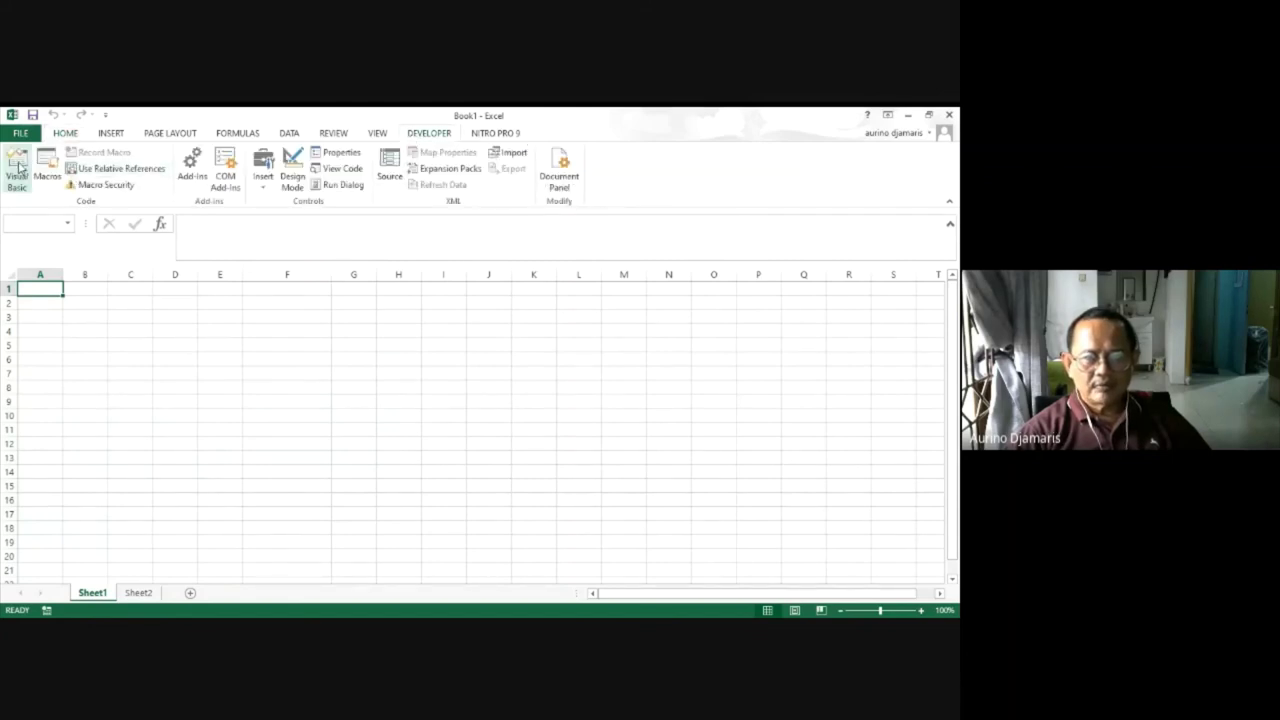
left_click(47, 168)
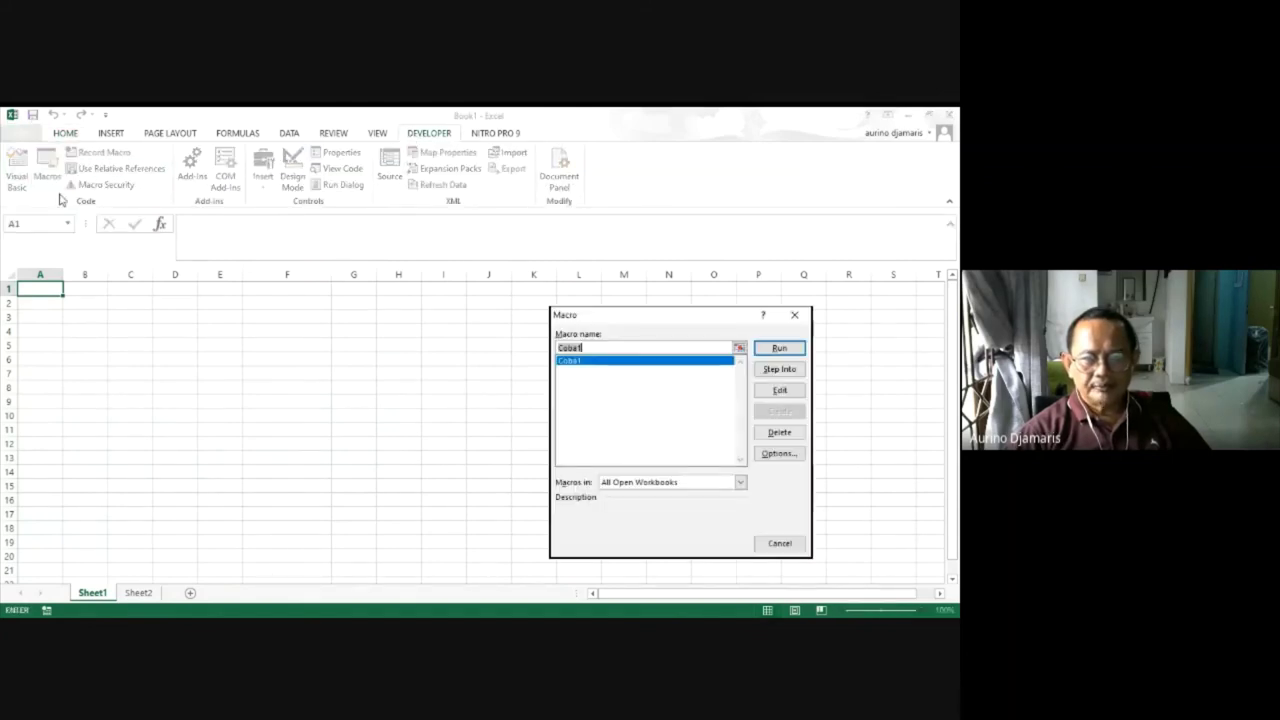
left_click(780, 349)
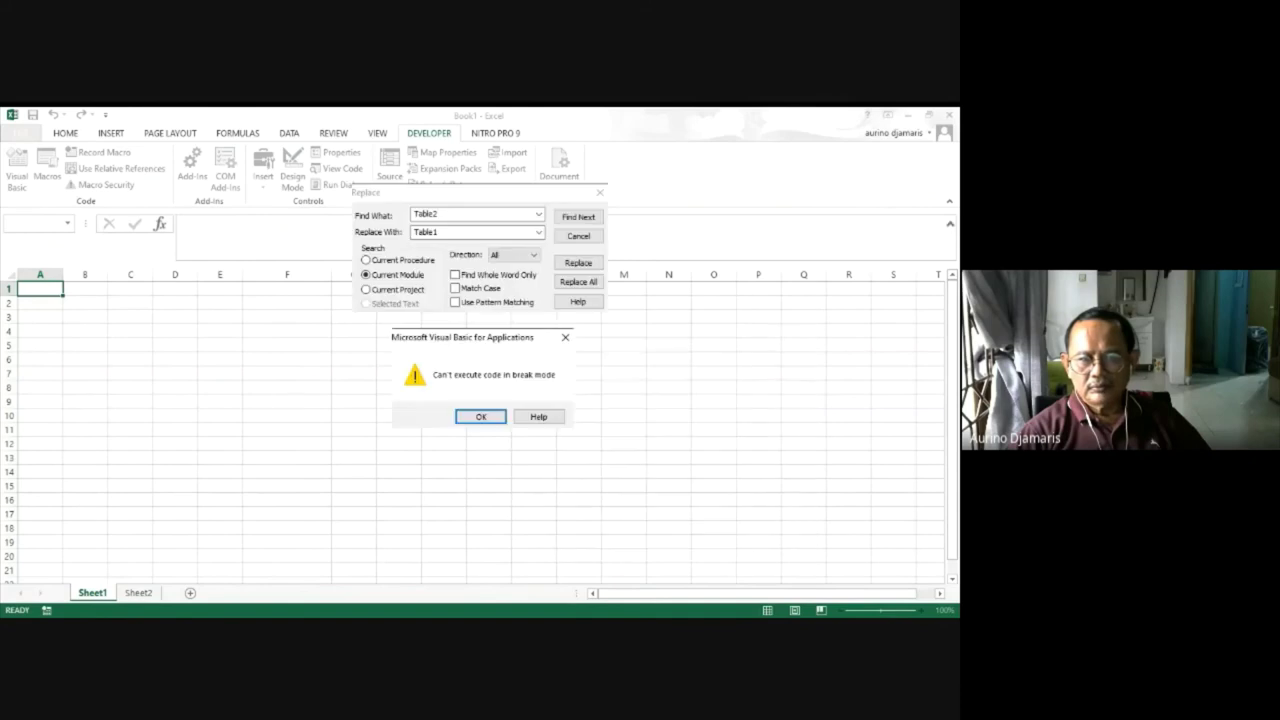
left_click(482, 417)
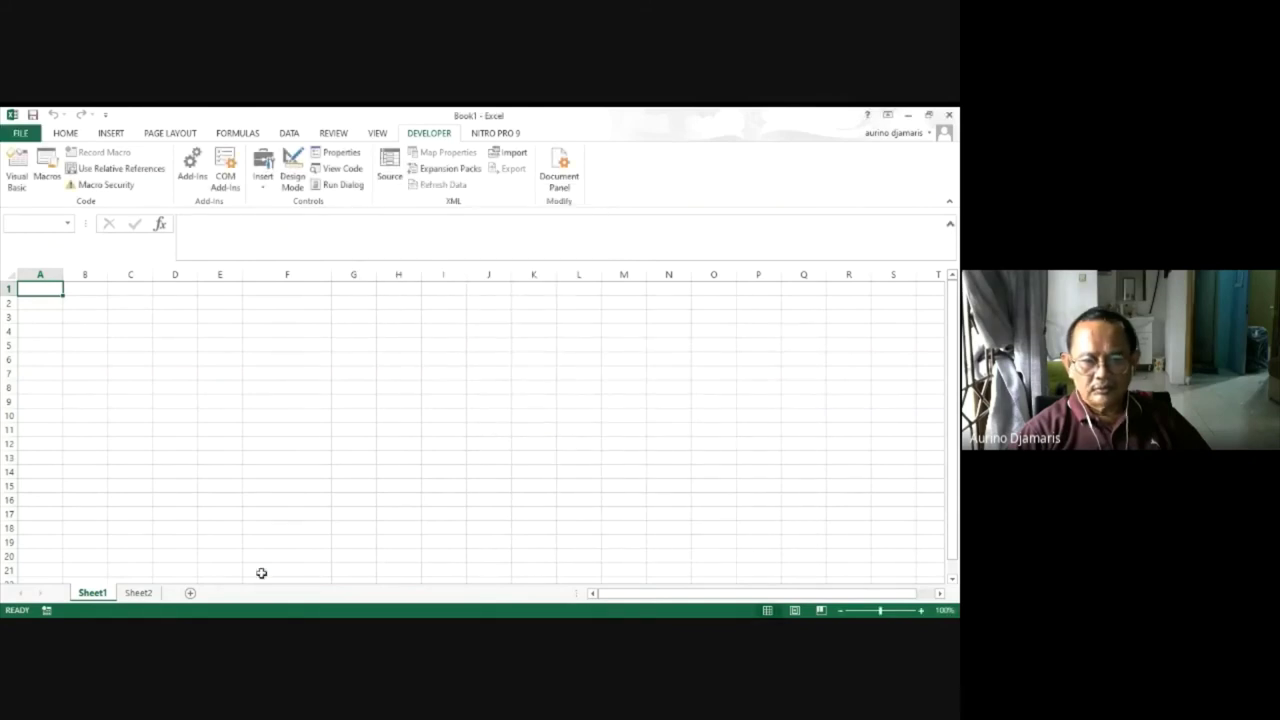
Check the table on Sheet2, return to the empty Sheet1, and open the Coba1 macro's code for editing.
left_click(132, 596)
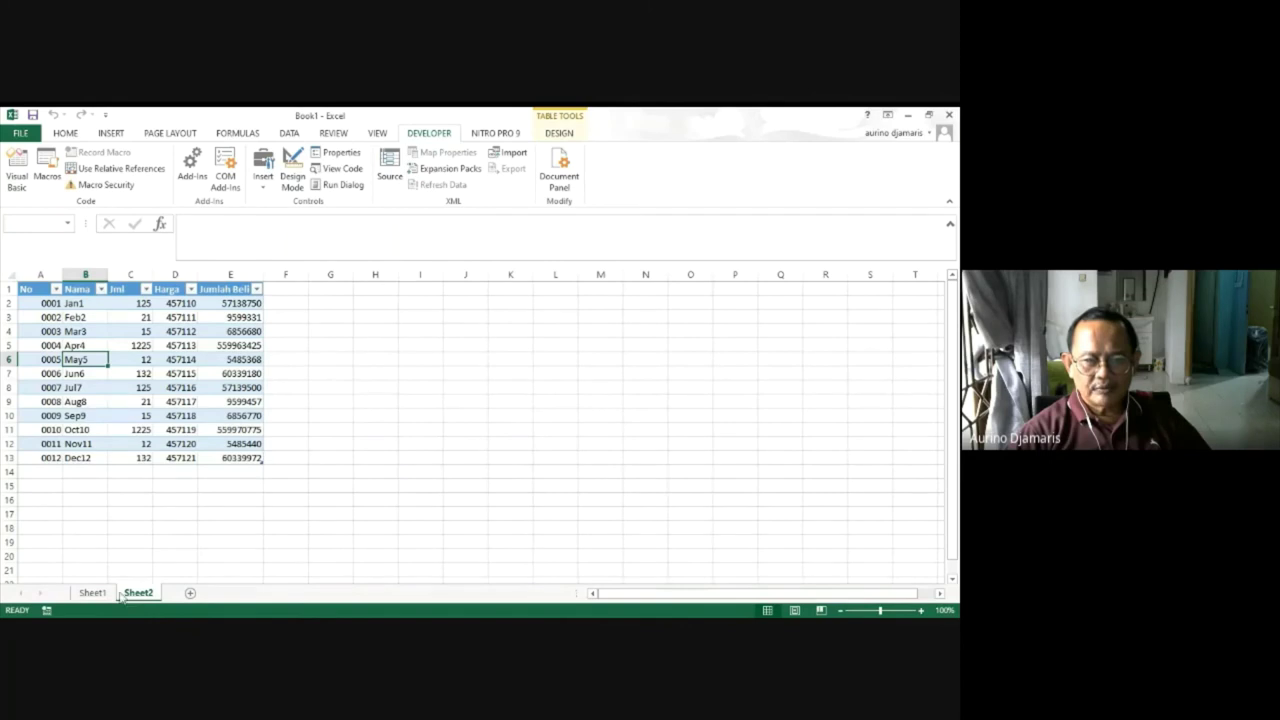
left_click(92, 593)
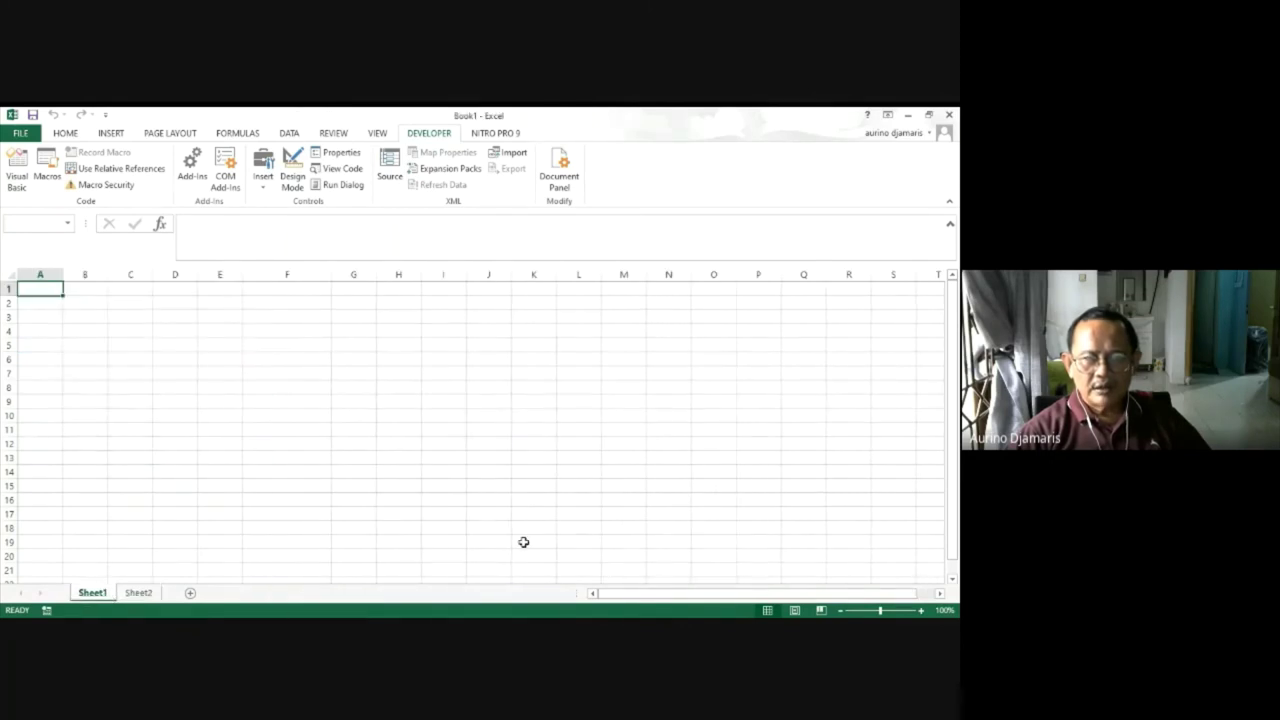
left_click(66, 133)
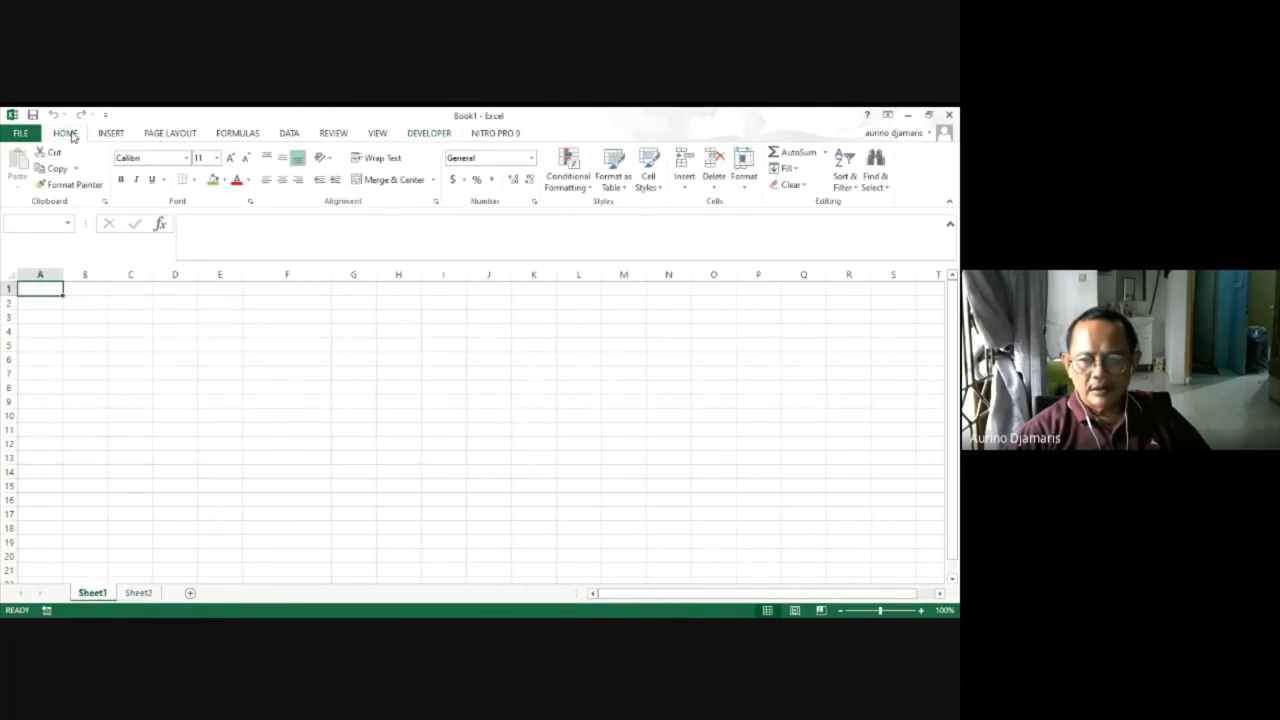
left_click(432, 134)
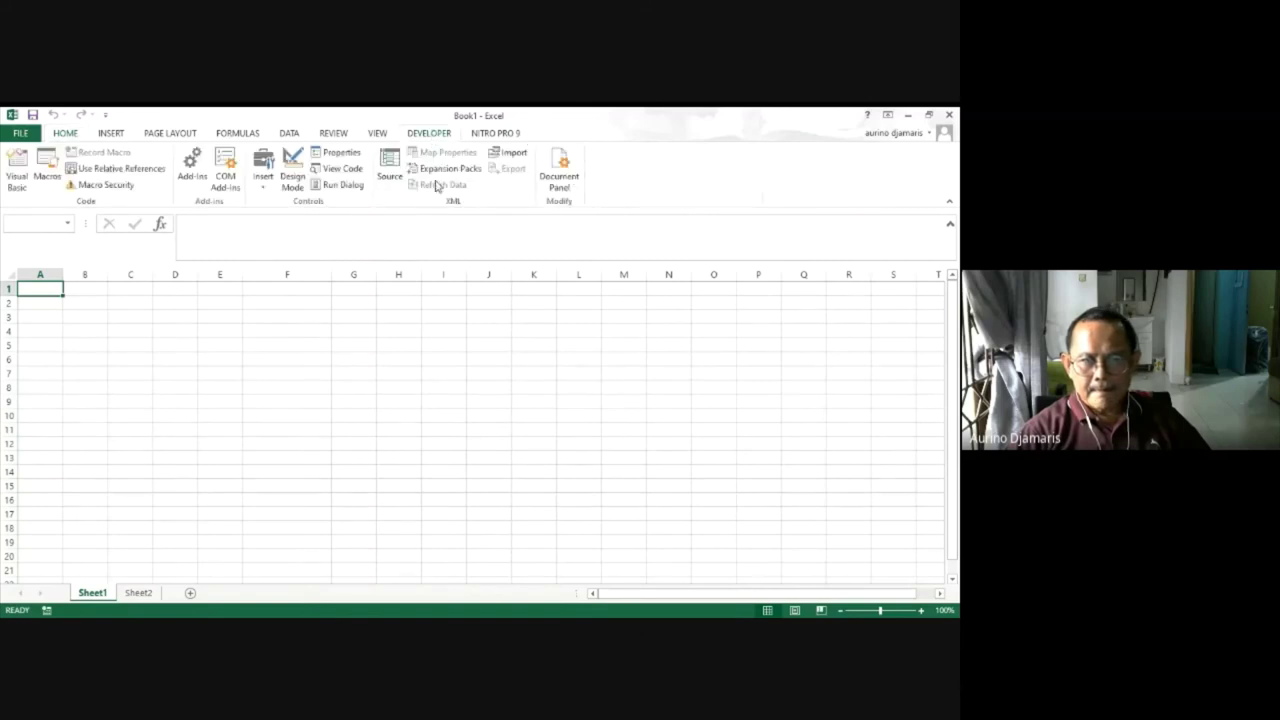
left_click(47, 170)
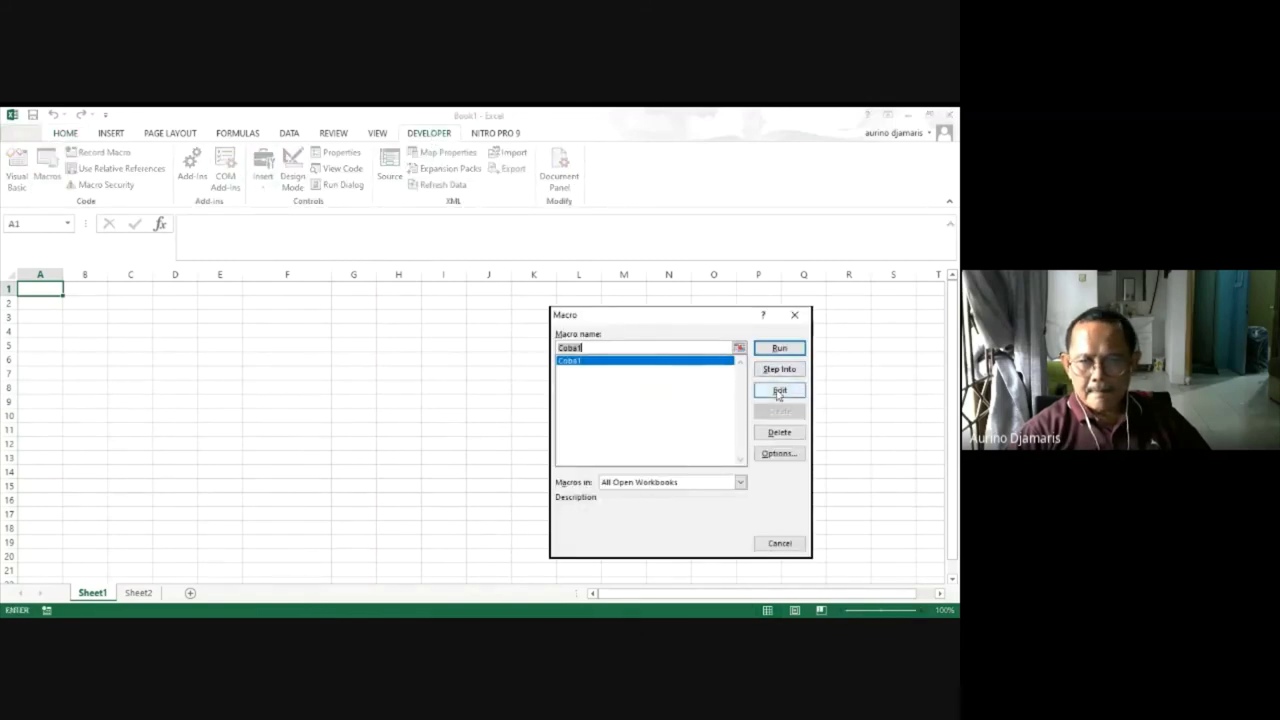
left_click(779, 391)
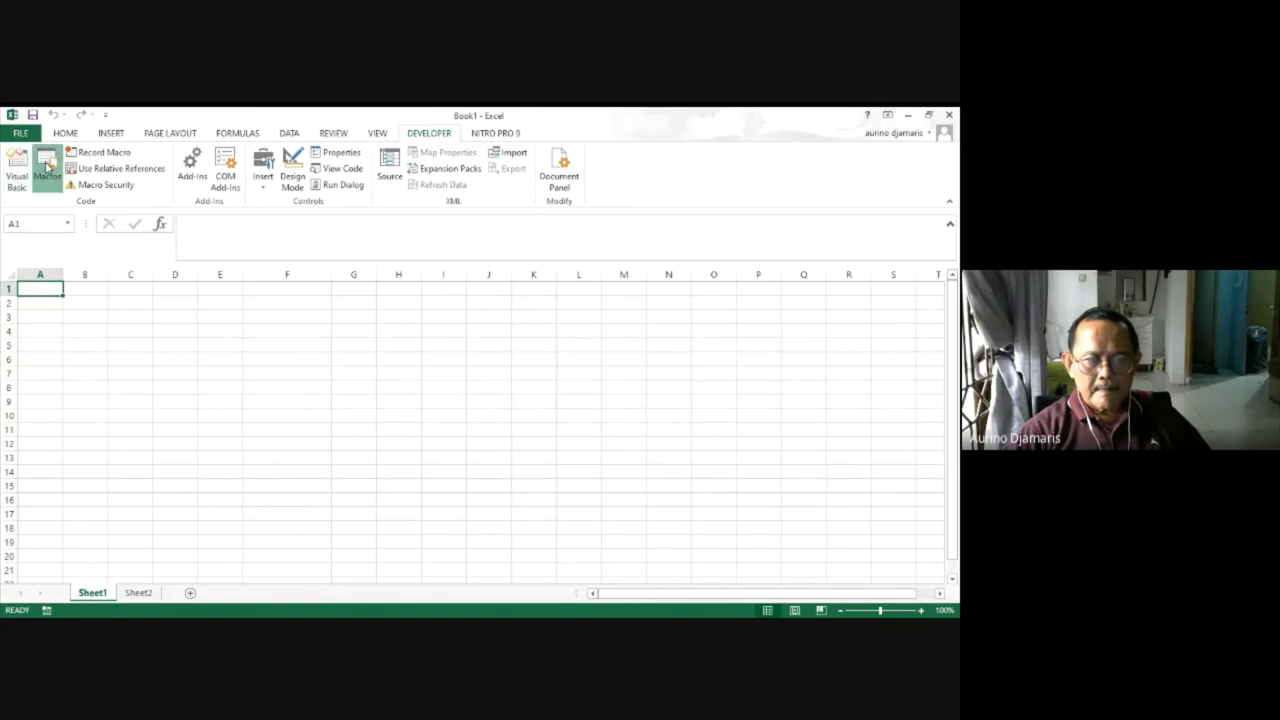
Run the Coba1 macro on the empty Sheet1 and debug the halted code.
left_click(48, 166)
left_click(785, 346)
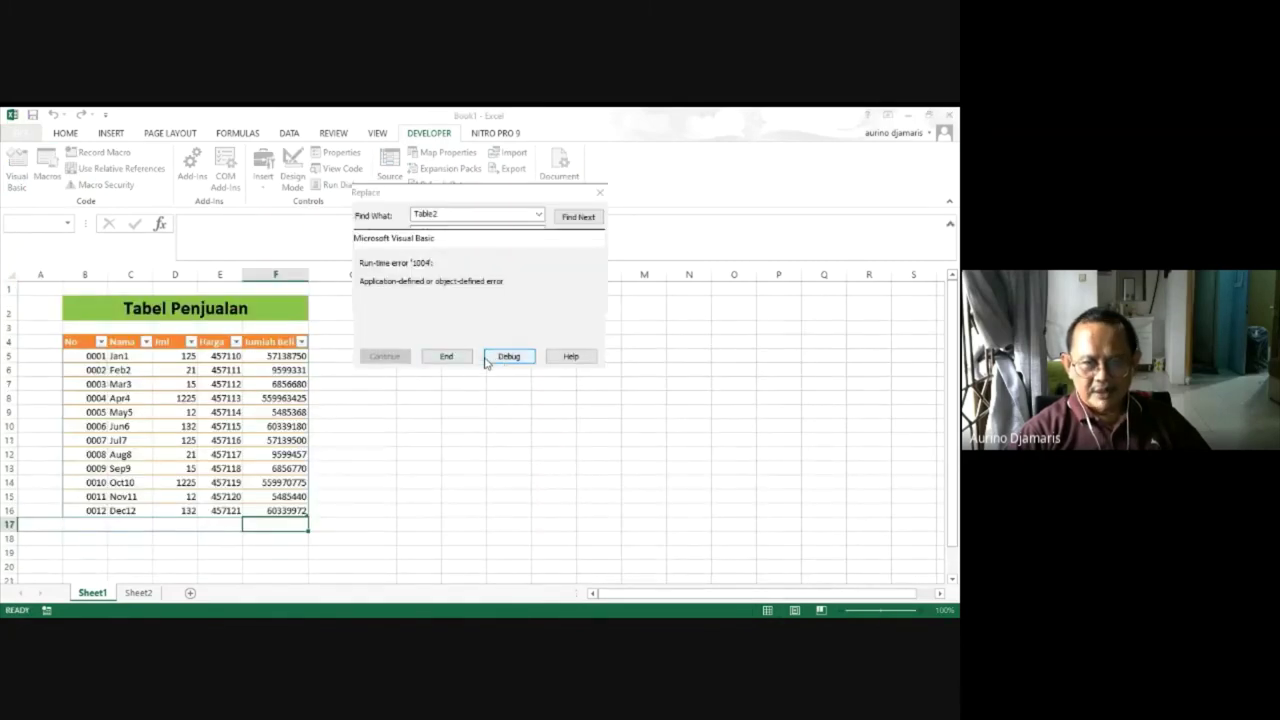
left_click(487, 359)
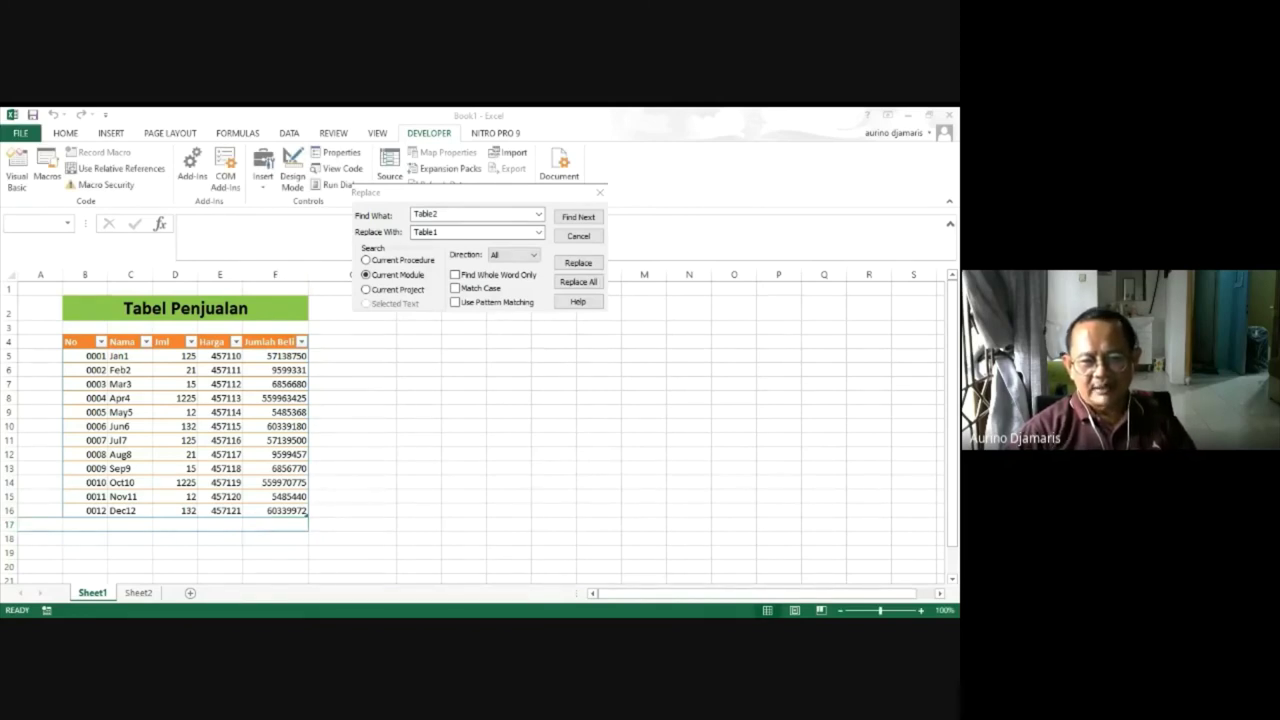
key("Escape")
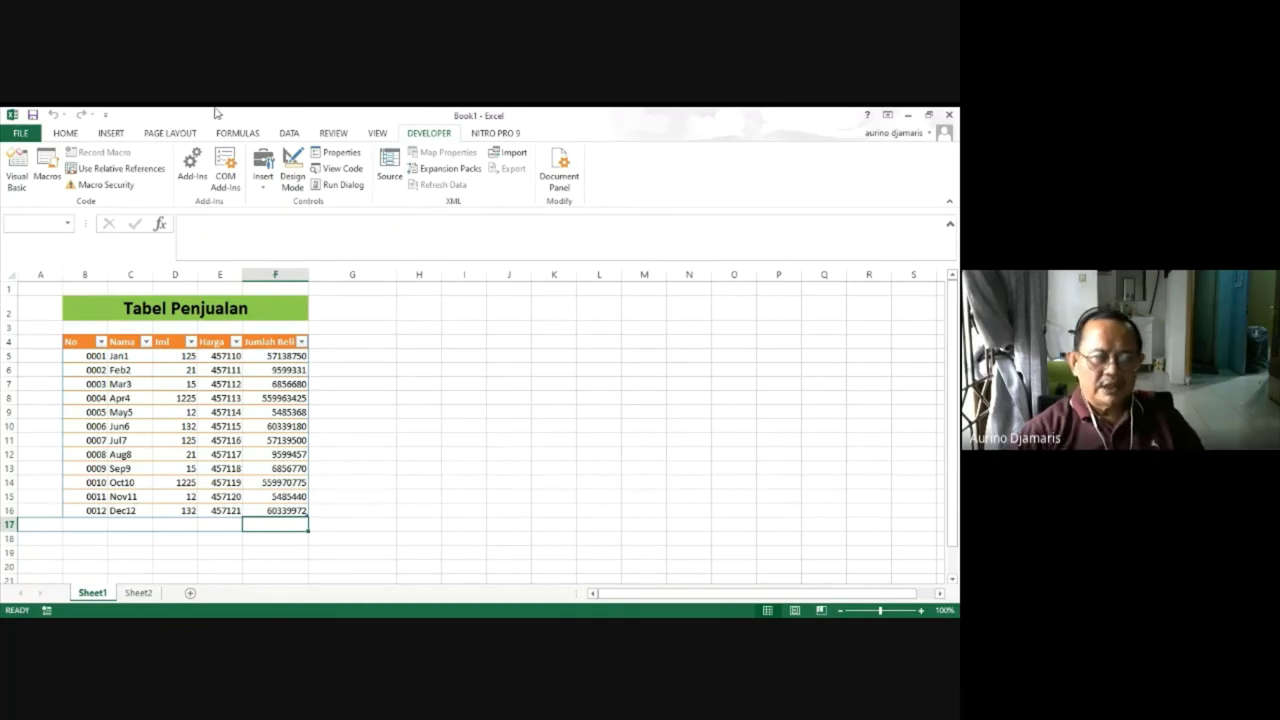
Open the Coba1 macro's code for editing and search the current module for subtotal.
left_click(48, 162)
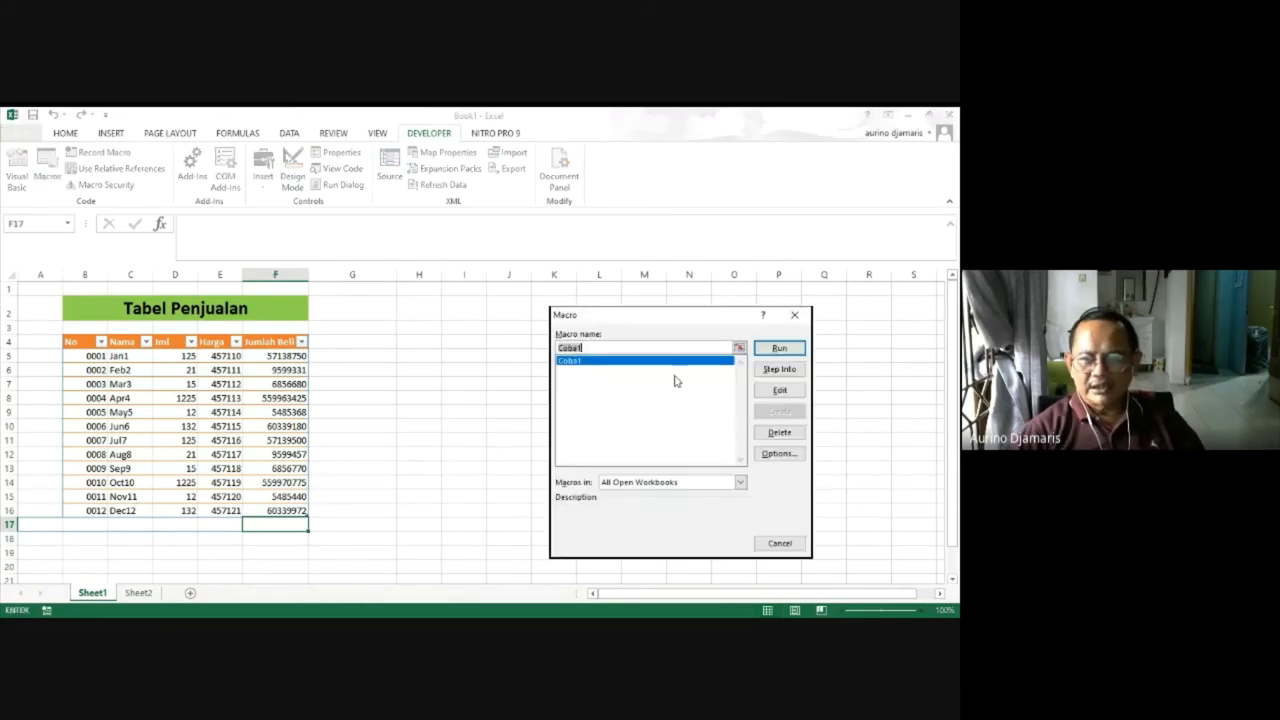
left_click(780, 390)
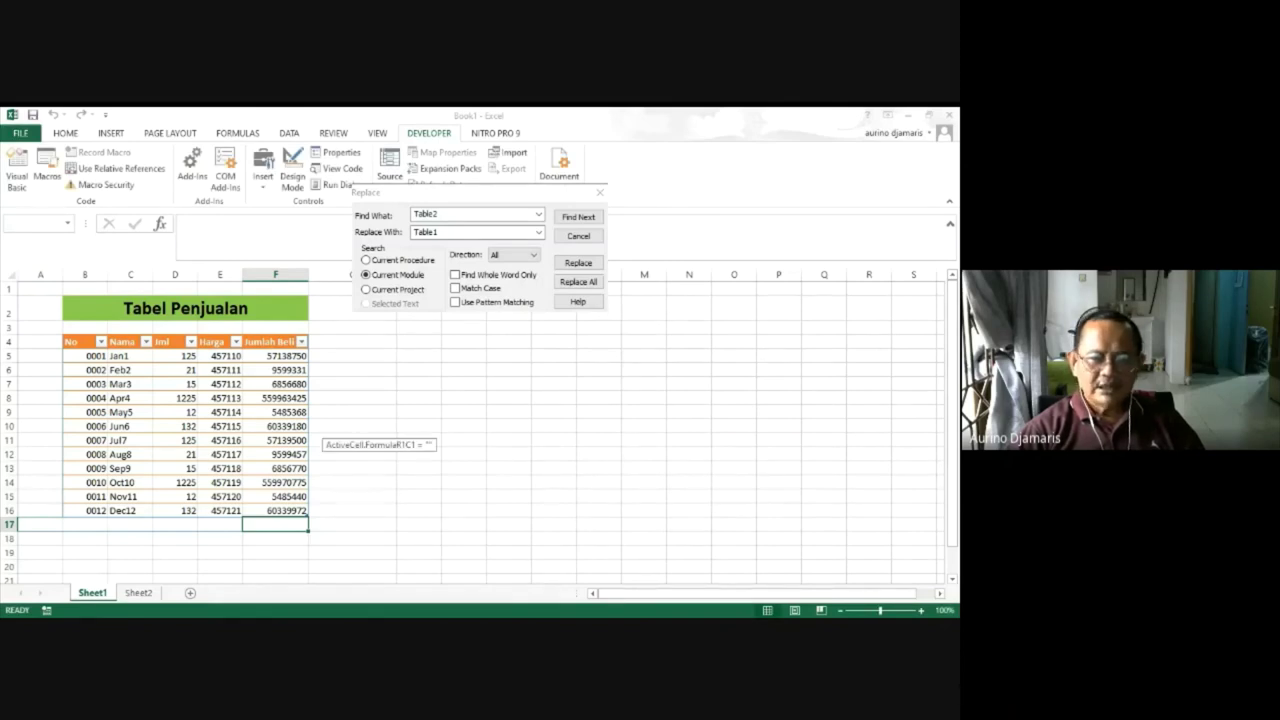
key("ctrl+f")
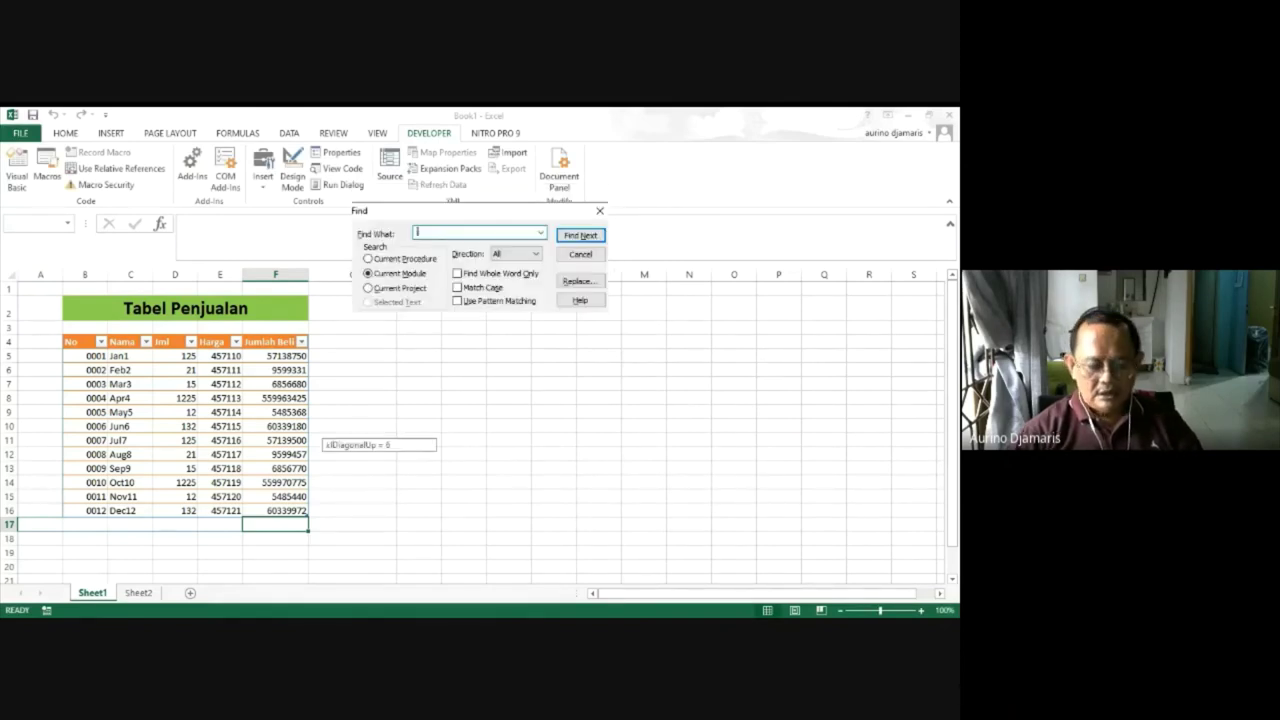
type("a")
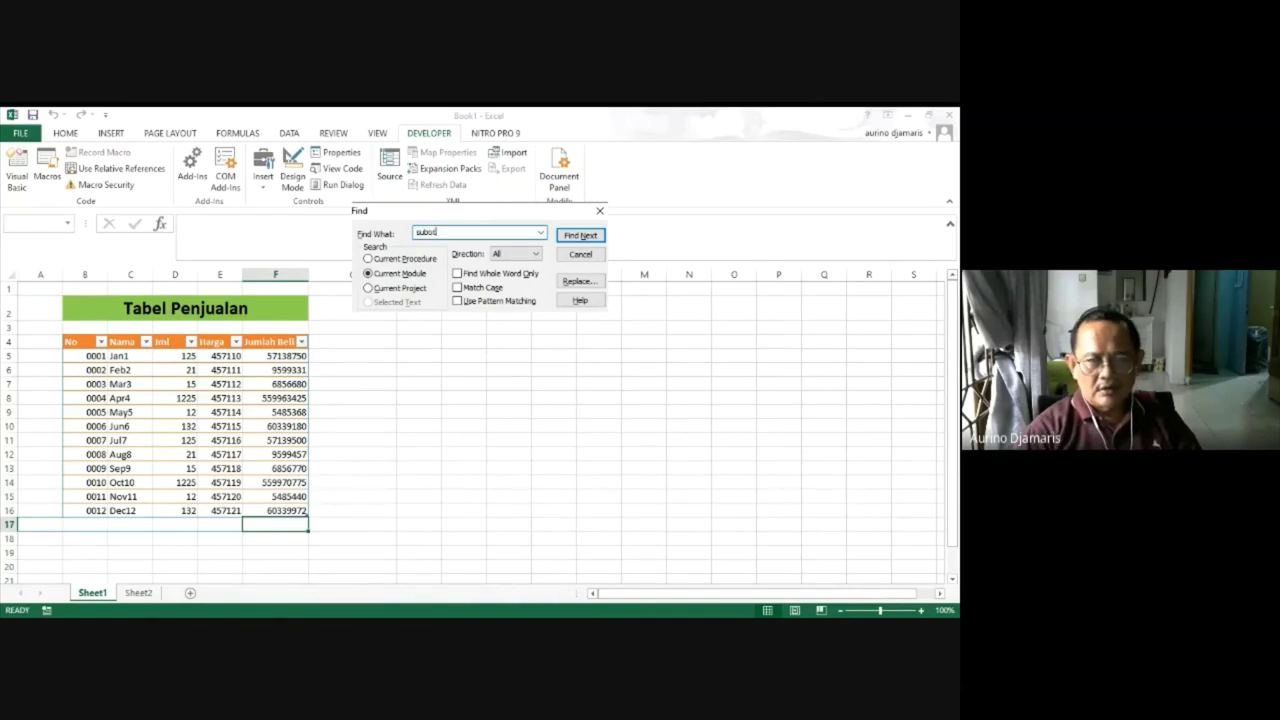
type("ubtot")
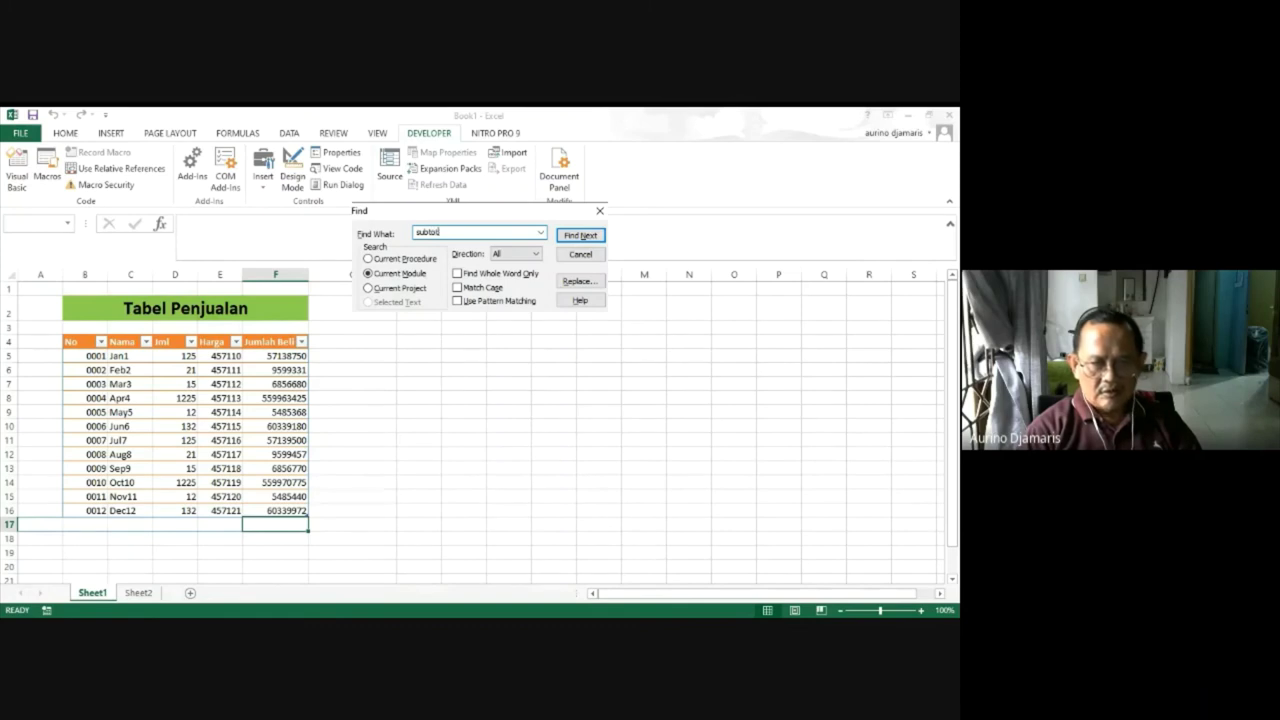
type("al")
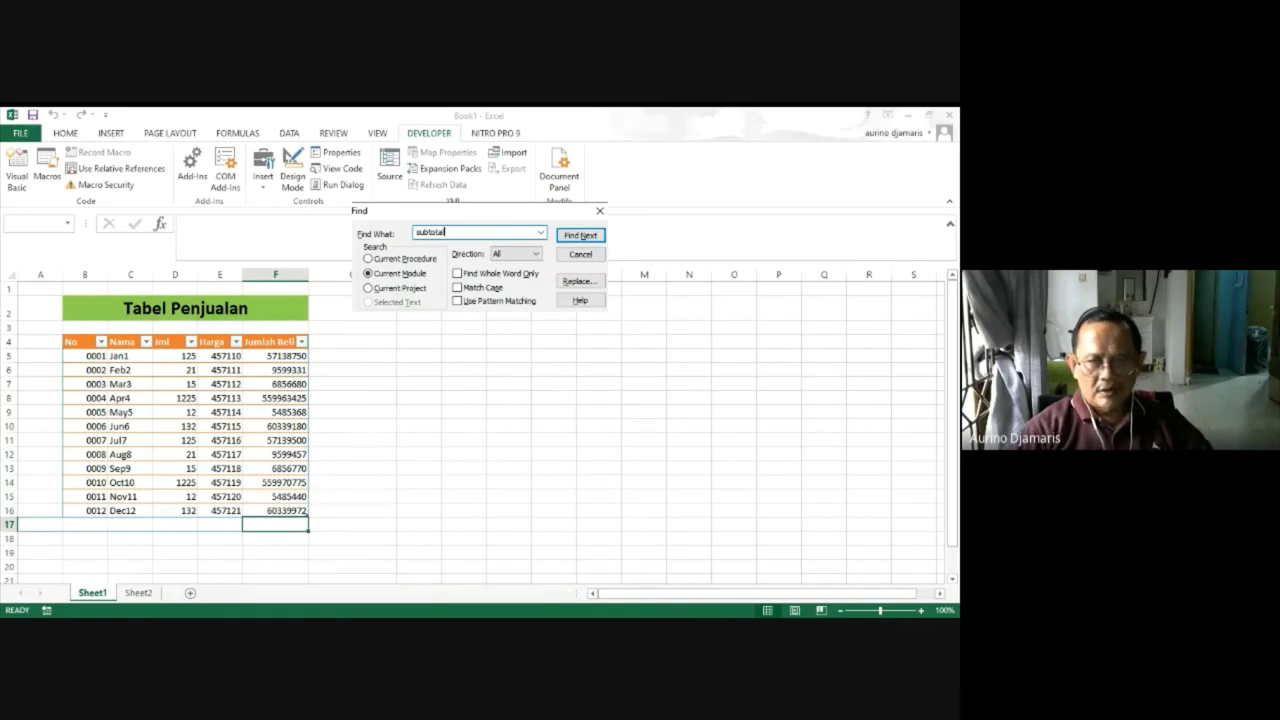
left_click(588, 235)
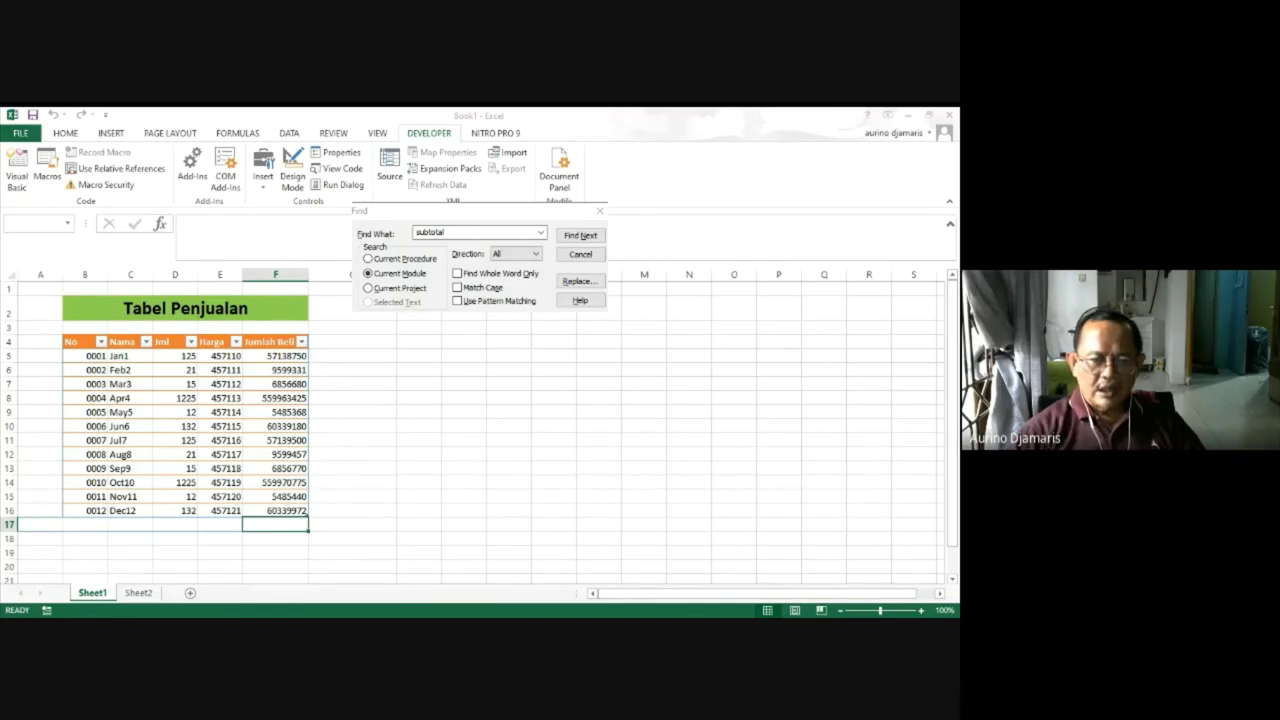
key("shift+F10")
key("Escape")
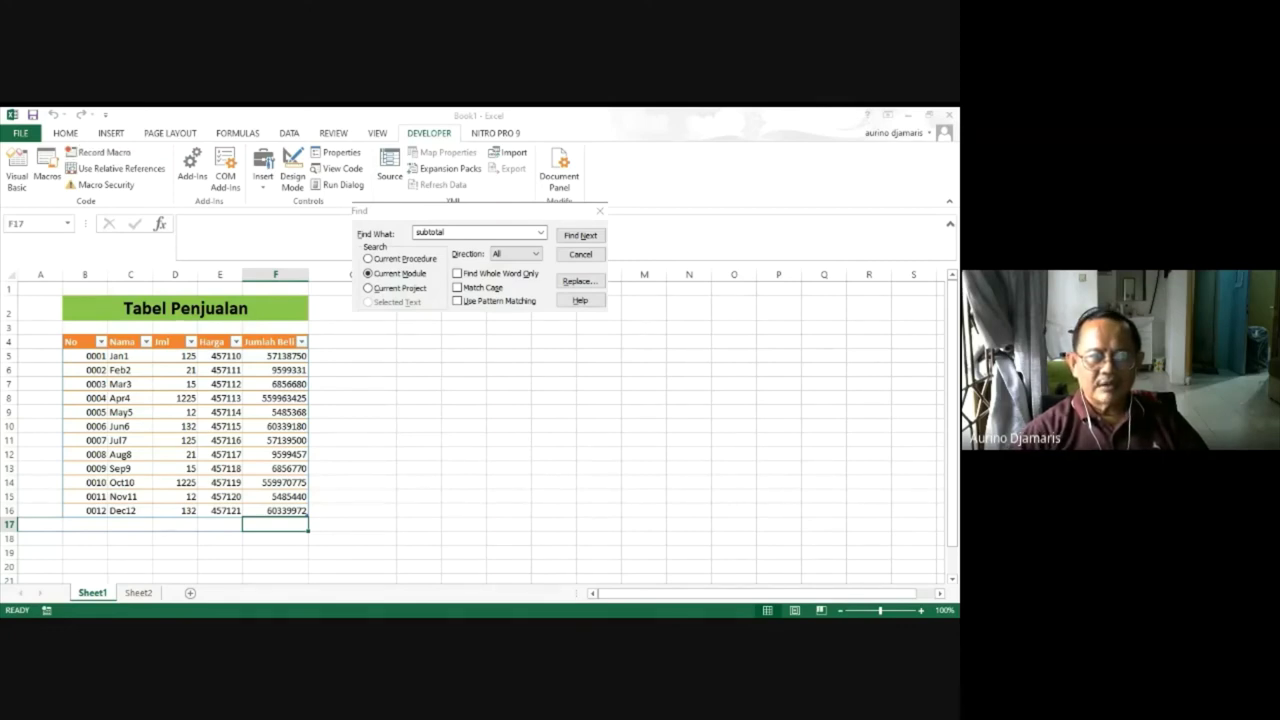
Clear all formatting and contents from the whole of Sheet1.
left_click(10, 276)
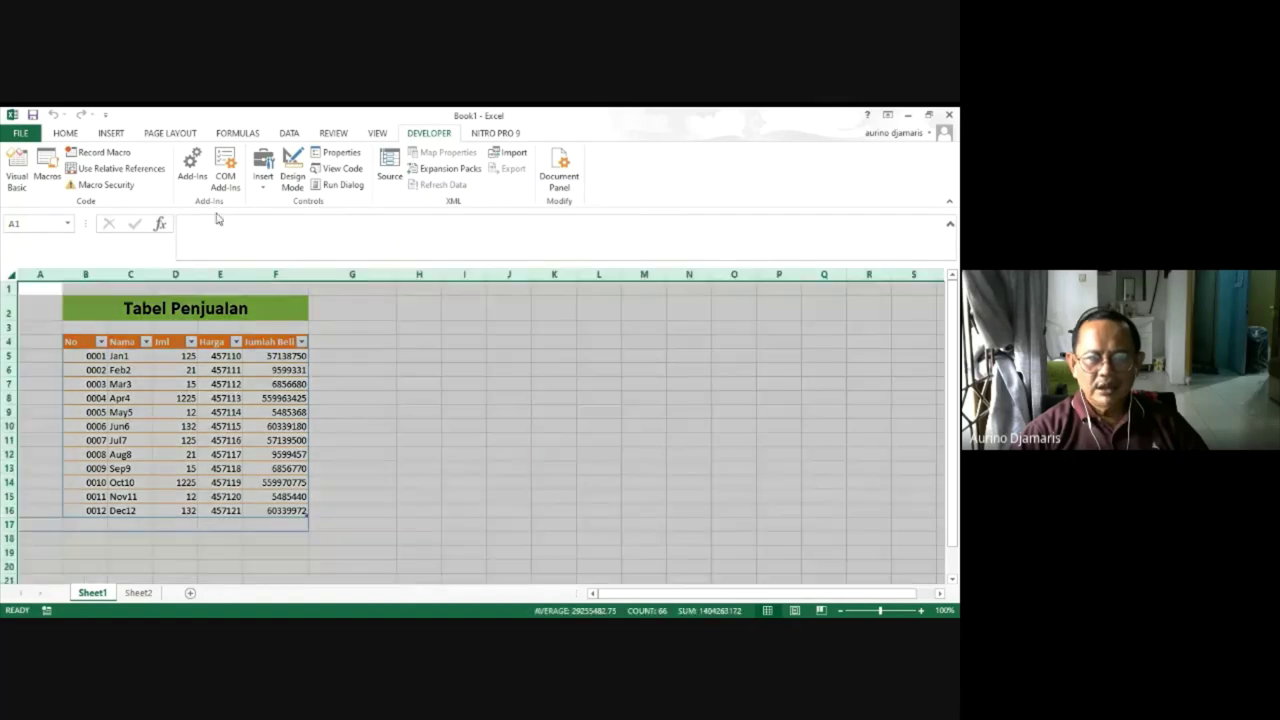
left_click(65, 134)
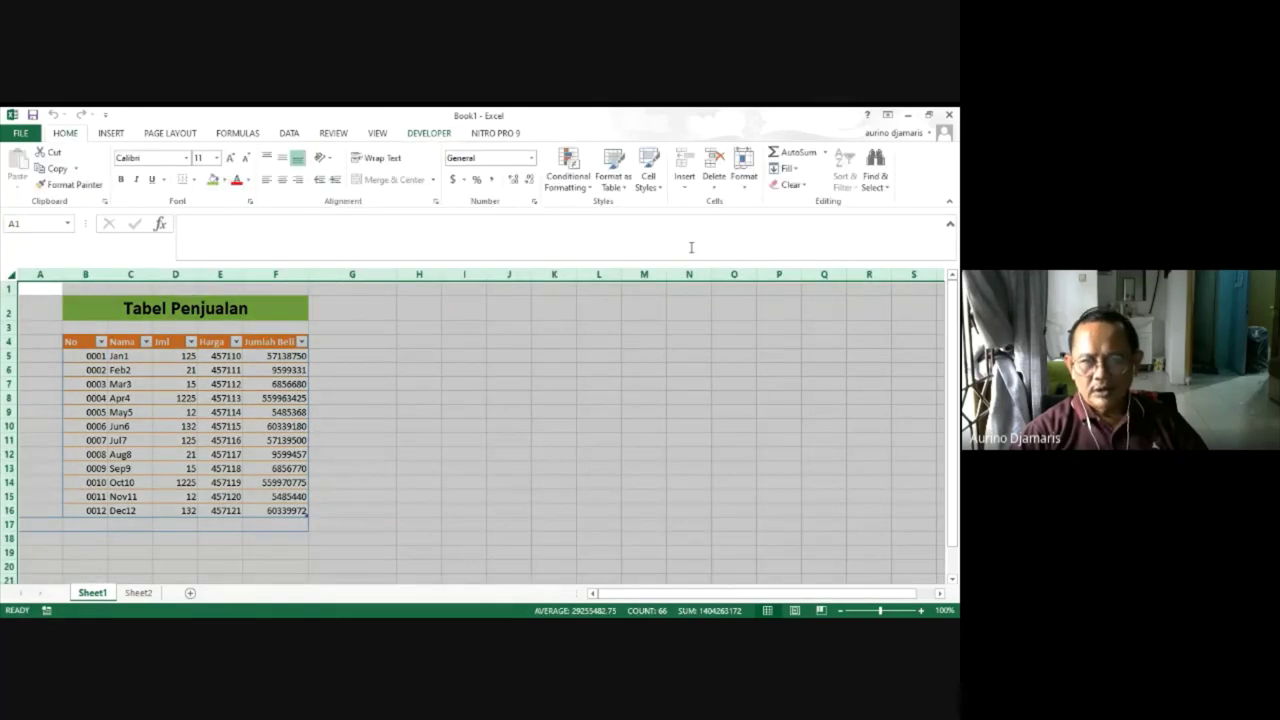
left_click(790, 186)
left_click(814, 219)
left_click(792, 186)
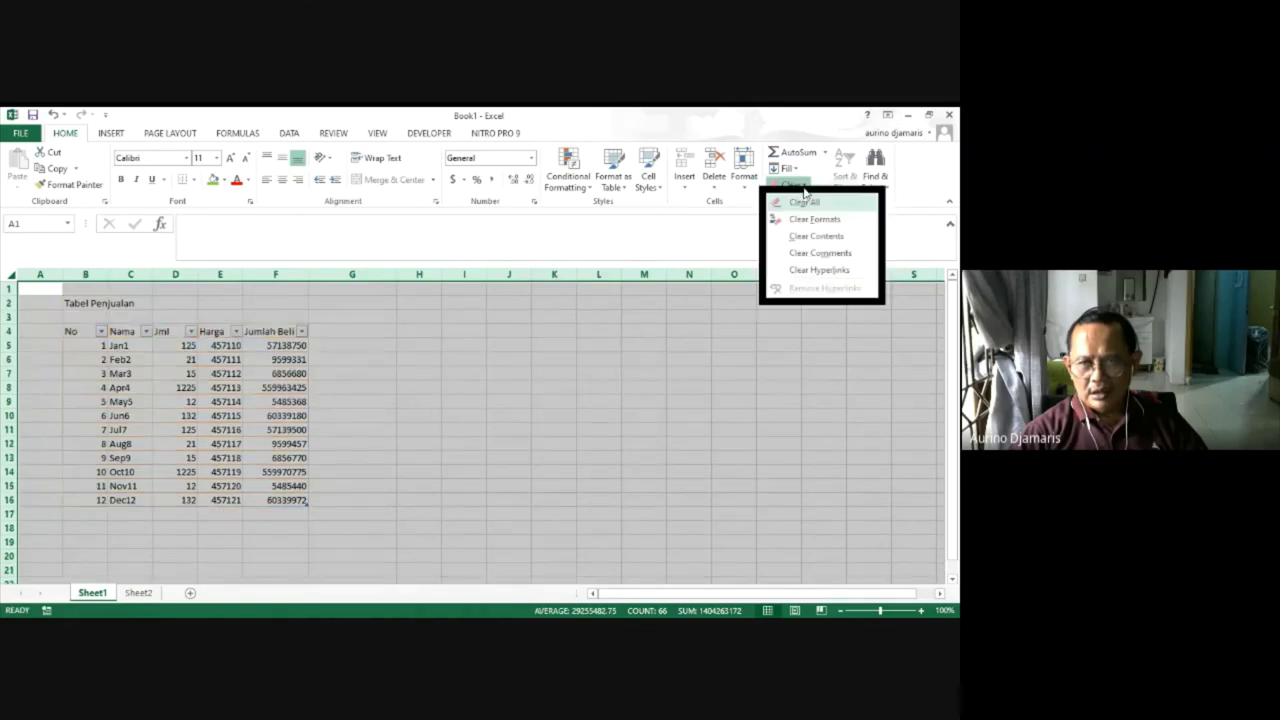
left_click(806, 204)
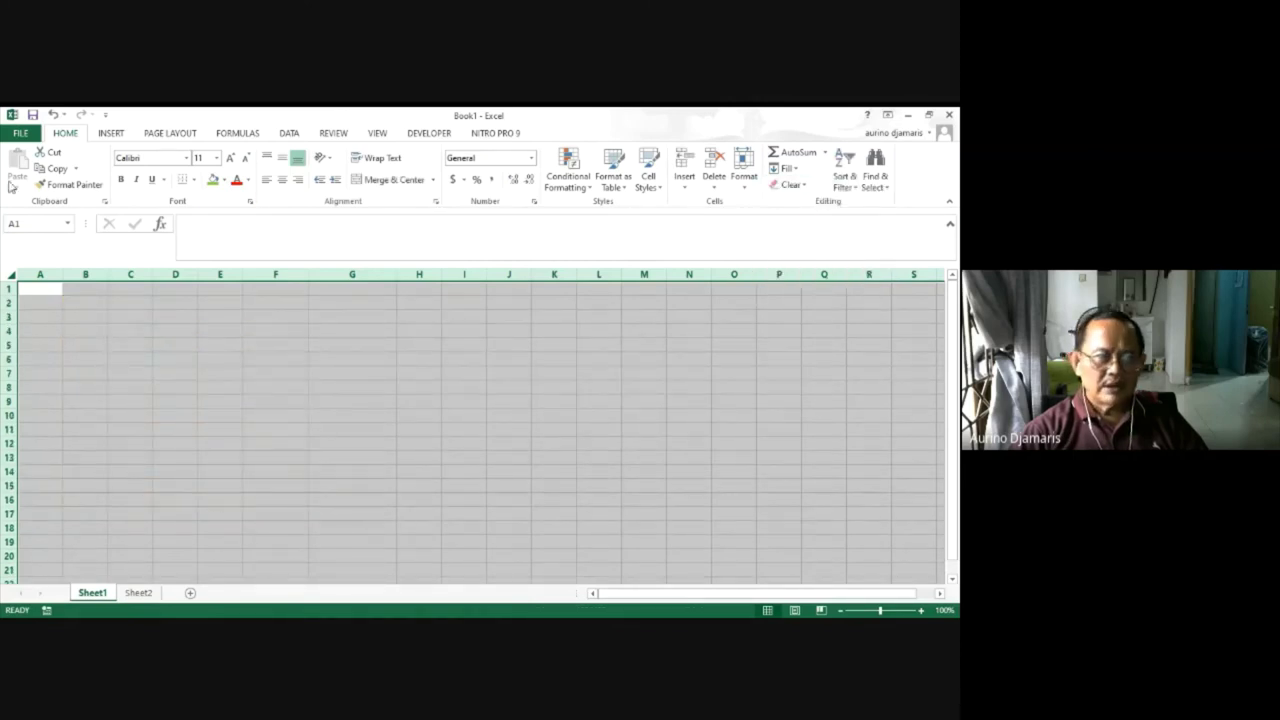
Run the Coba1 macro on the cleared Sheet1 and deselect the resulting table range.
left_click(429, 134)
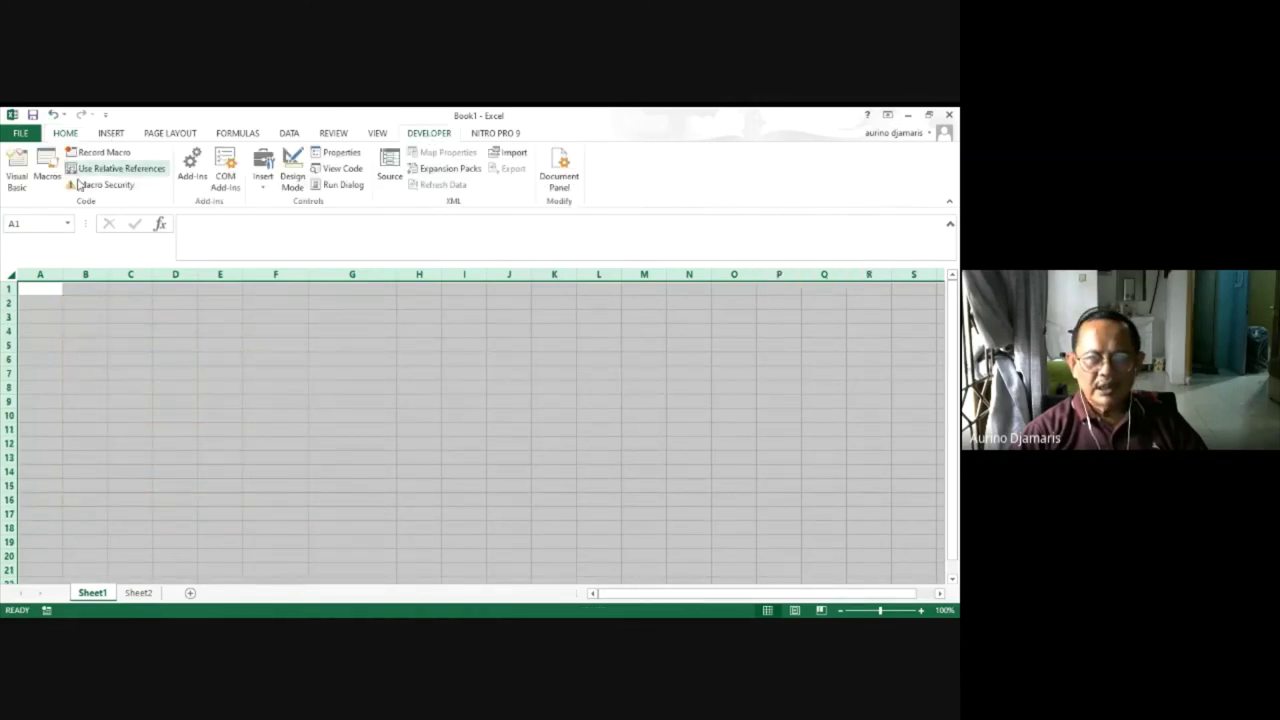
left_click(47, 170)
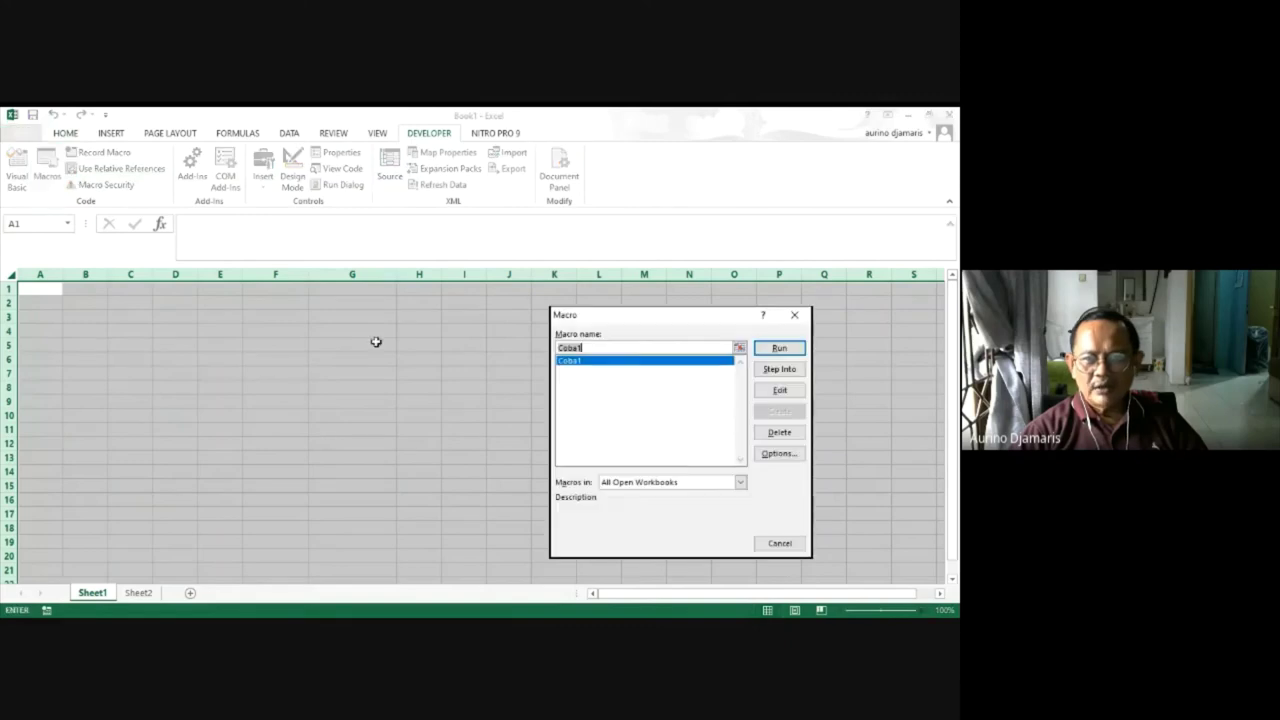
left_click(796, 353)
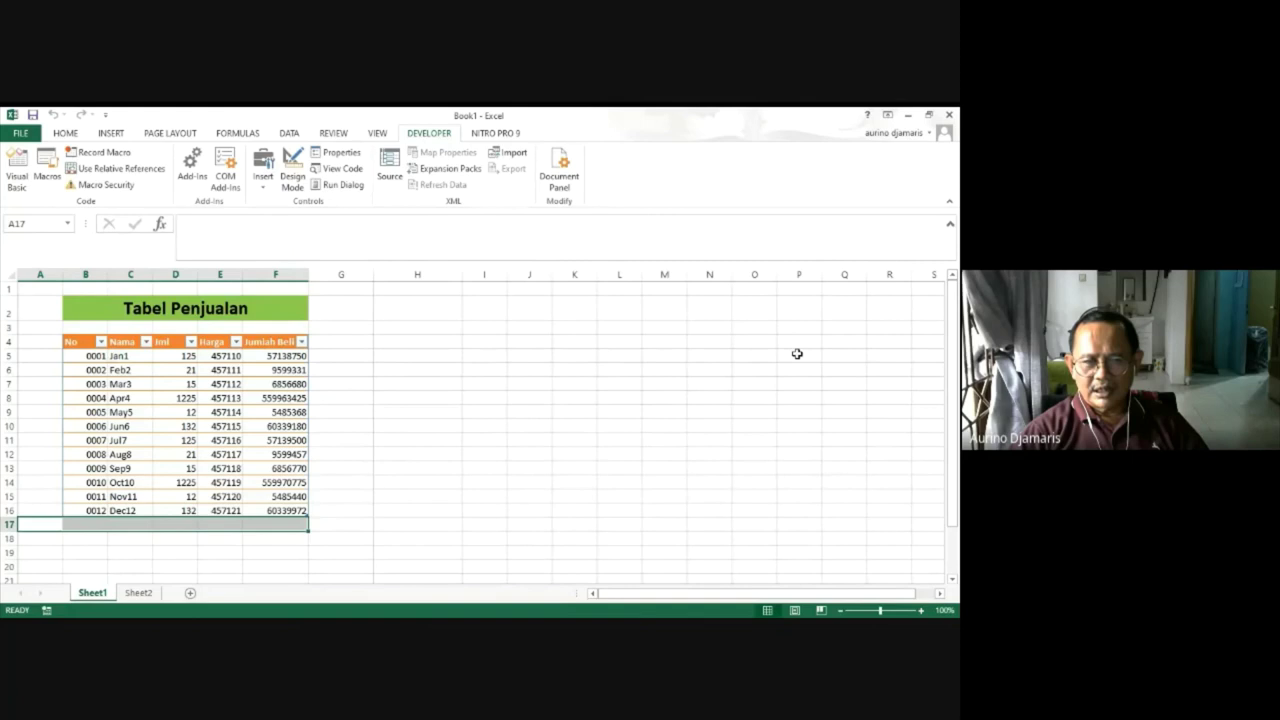
left_click(454, 467)
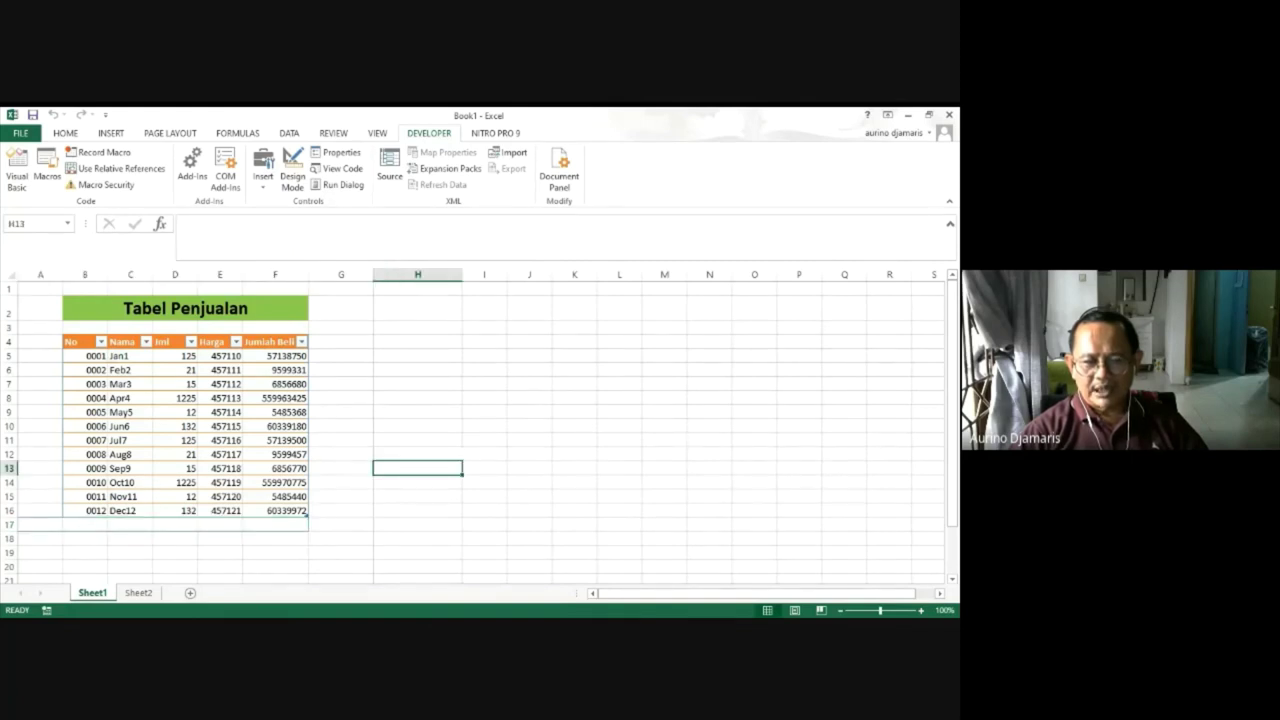
left_click(418, 381)
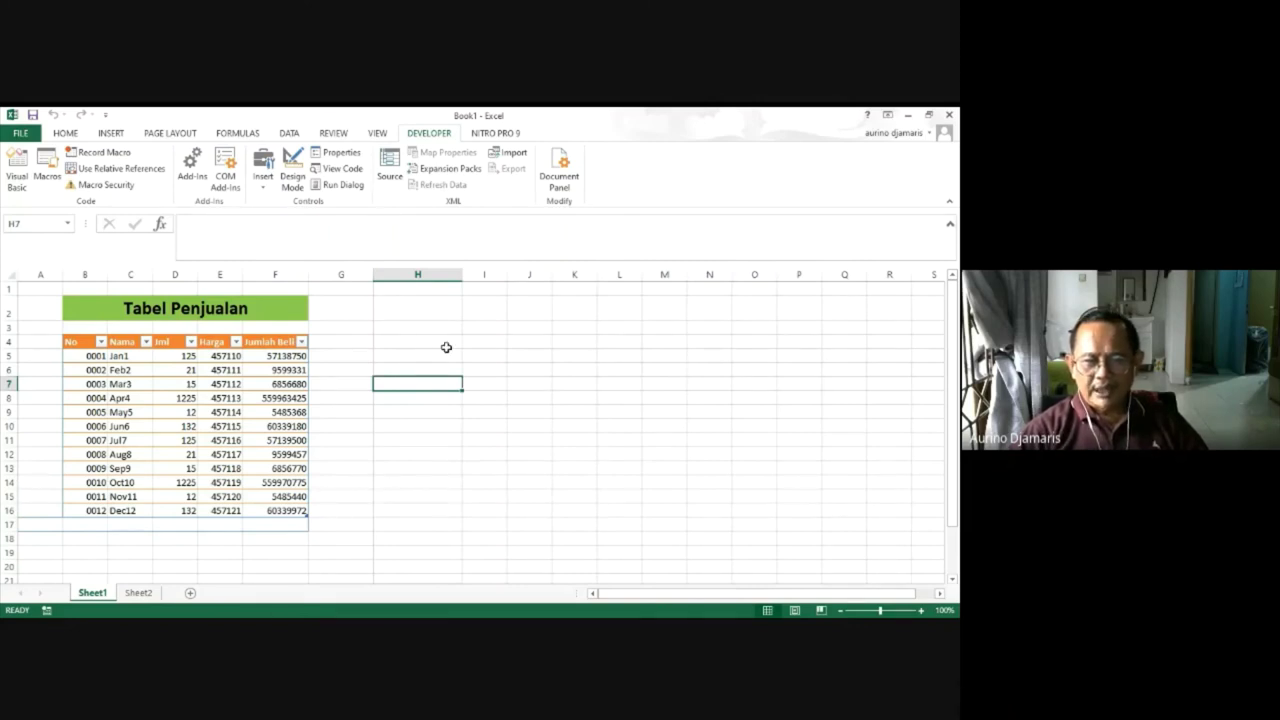
left_click(540, 368)
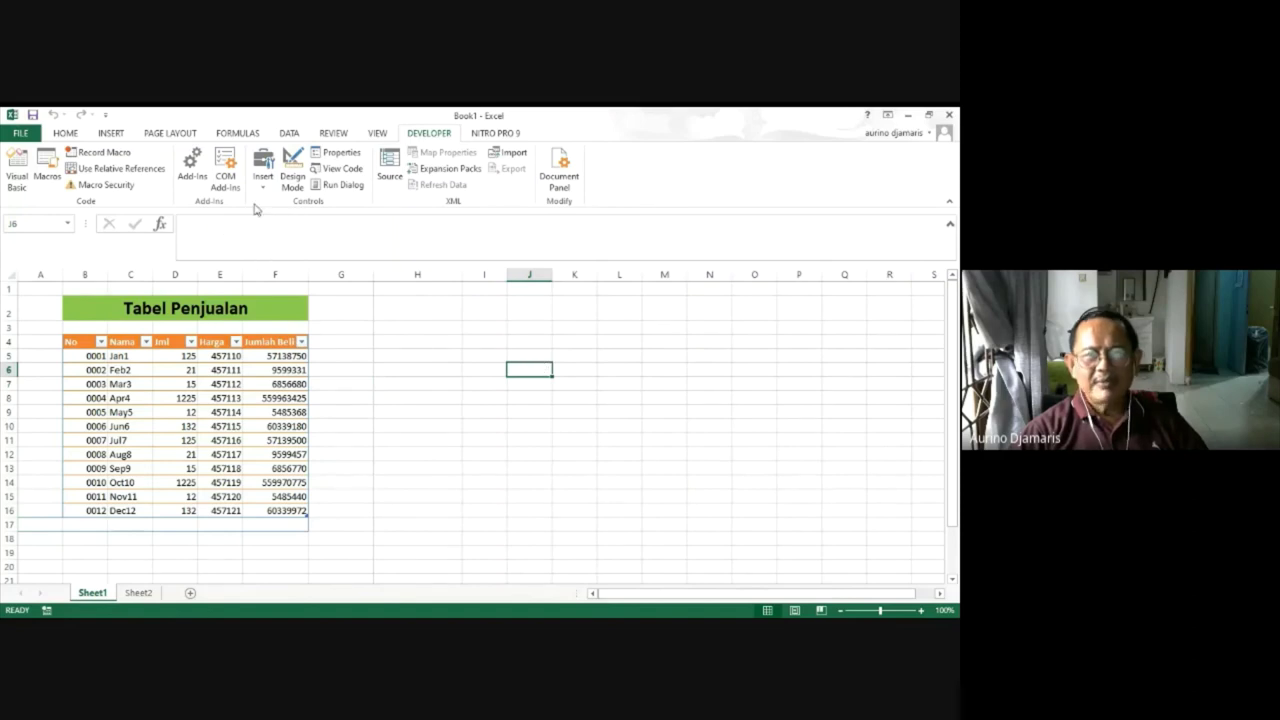